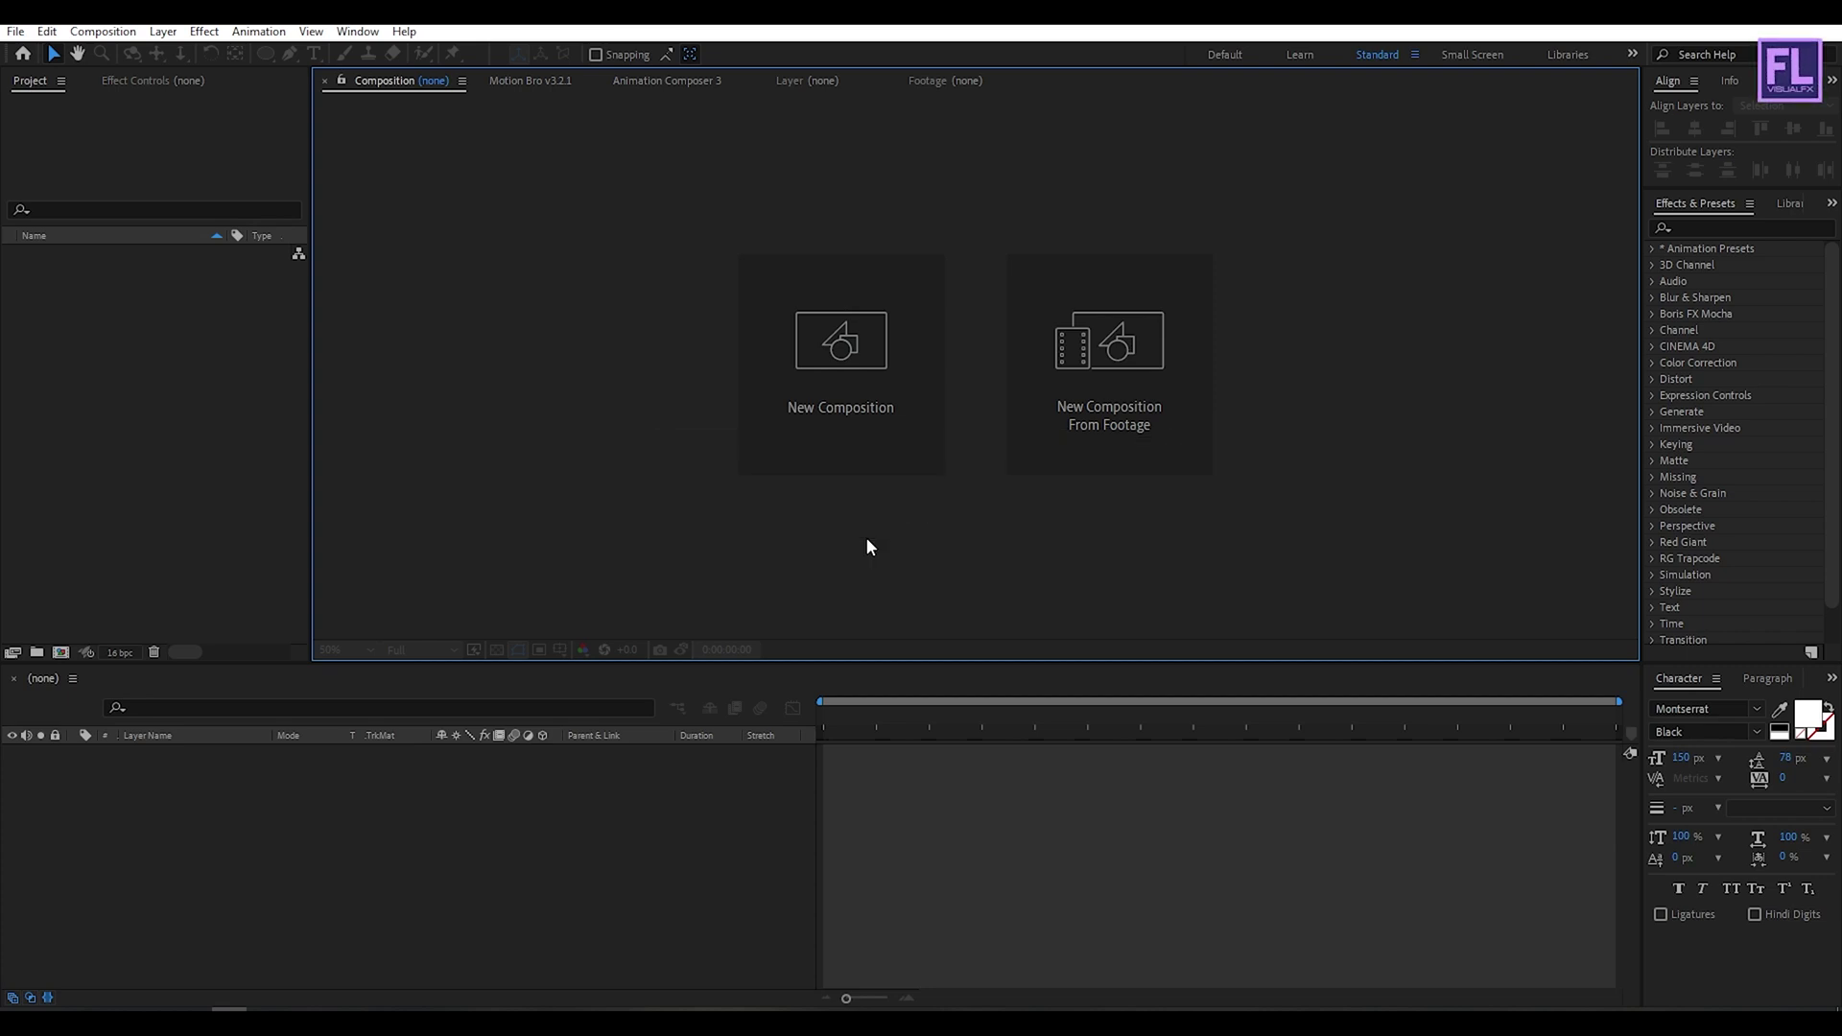
# - Create a 1920 x 1080 composition named "Lower Third" at 30 fps with a duration of 0:00:07:00
pyautogui.click(855, 432)
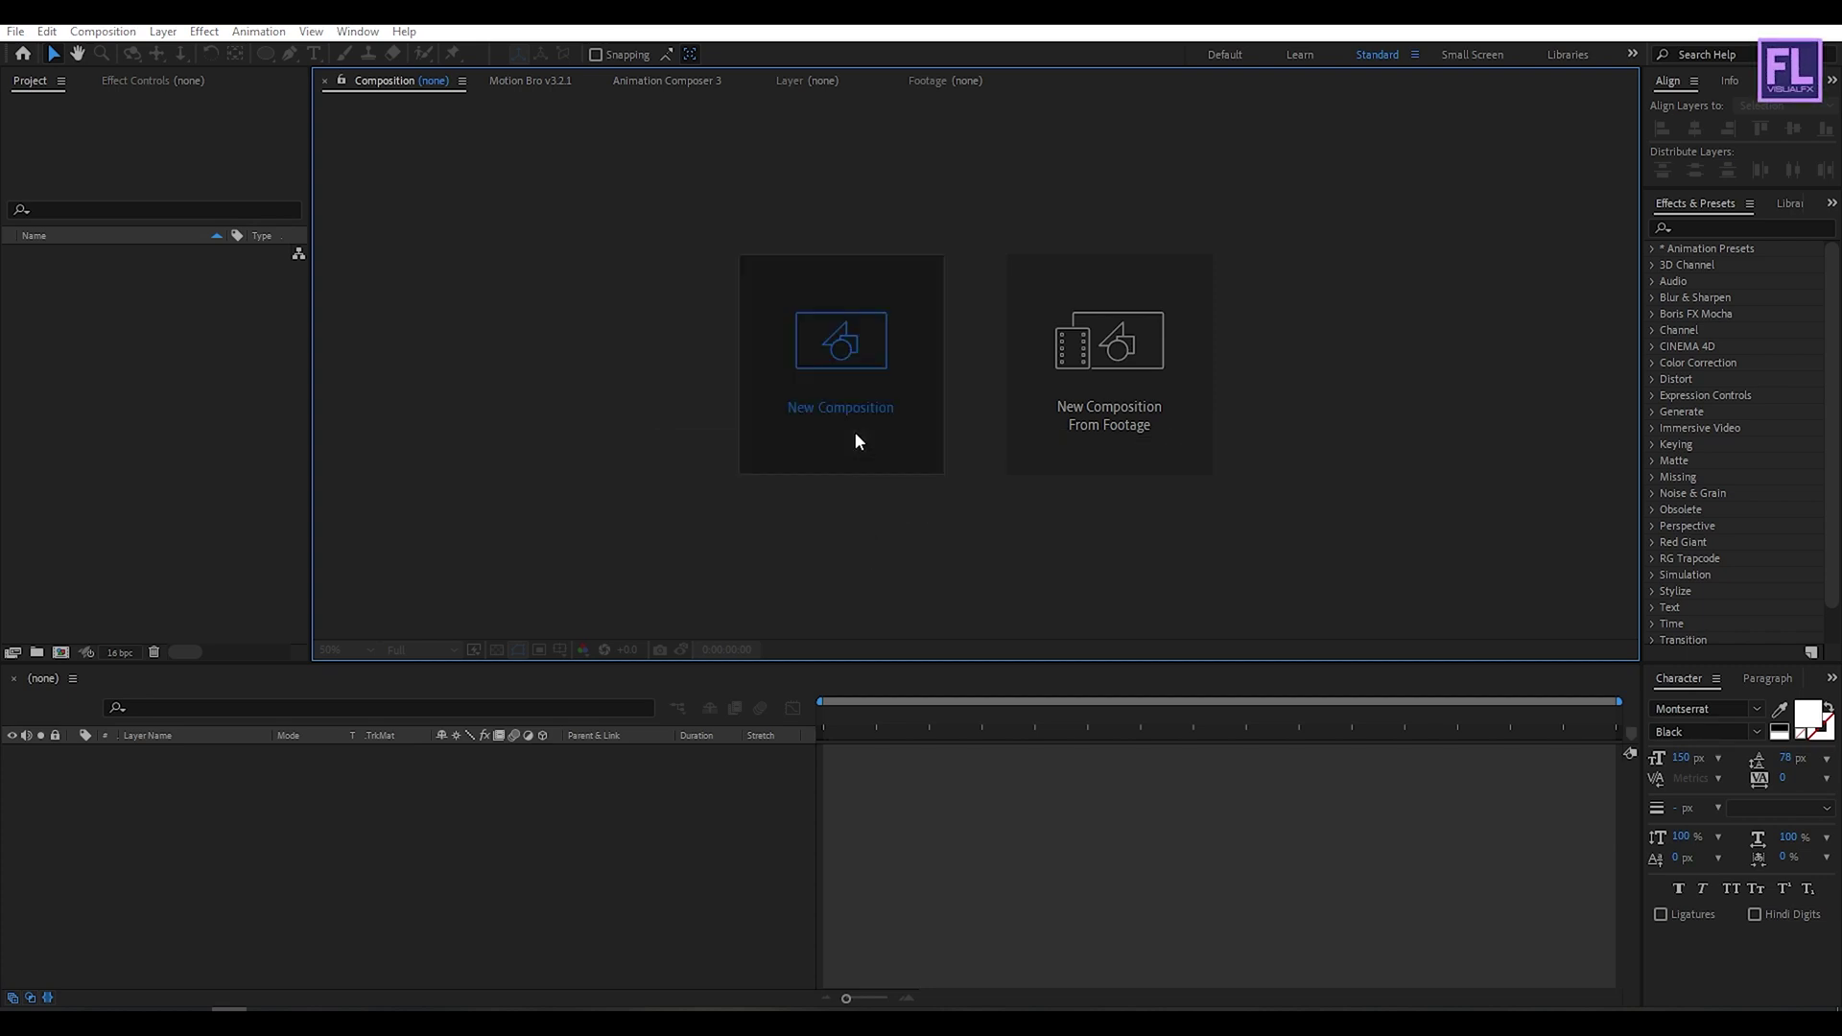
pyautogui.moveTo(931, 159); pyautogui.dragTo(888, 204)
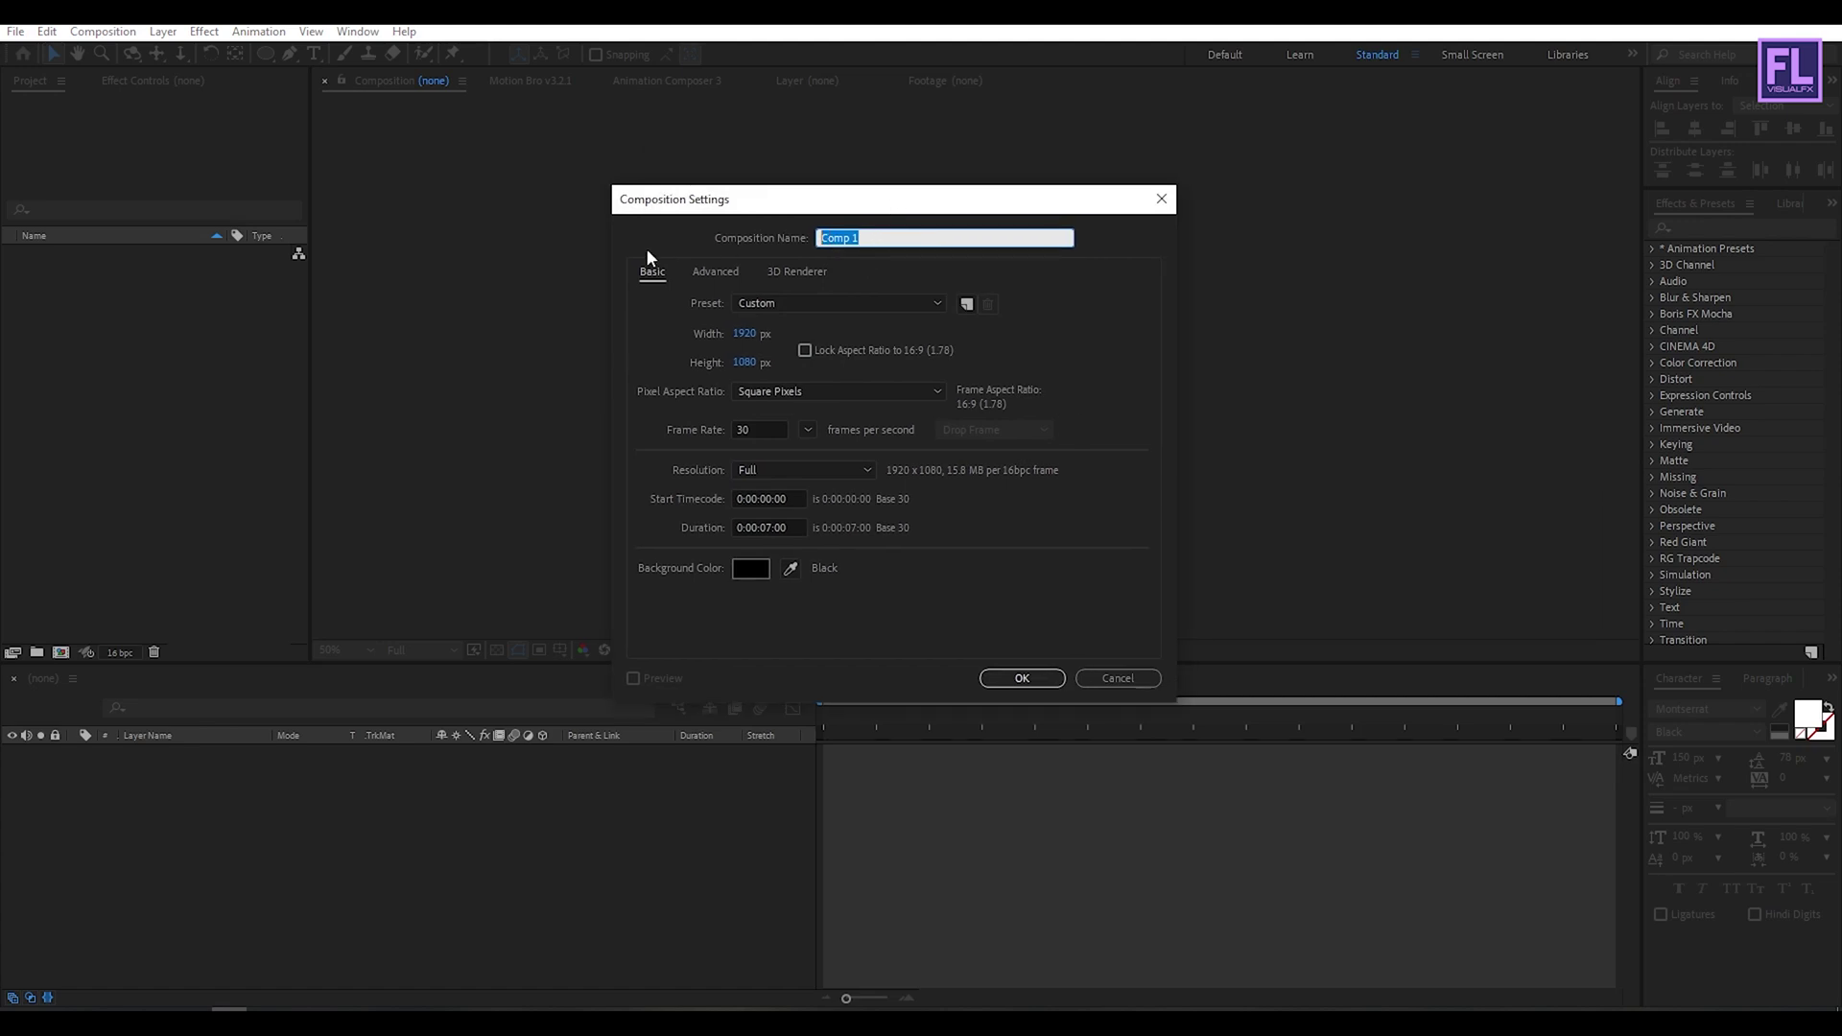
pyautogui.write('Lower Third')
pyautogui.click(794, 528)
pyautogui.click(940, 568)
pyautogui.click(1041, 679)
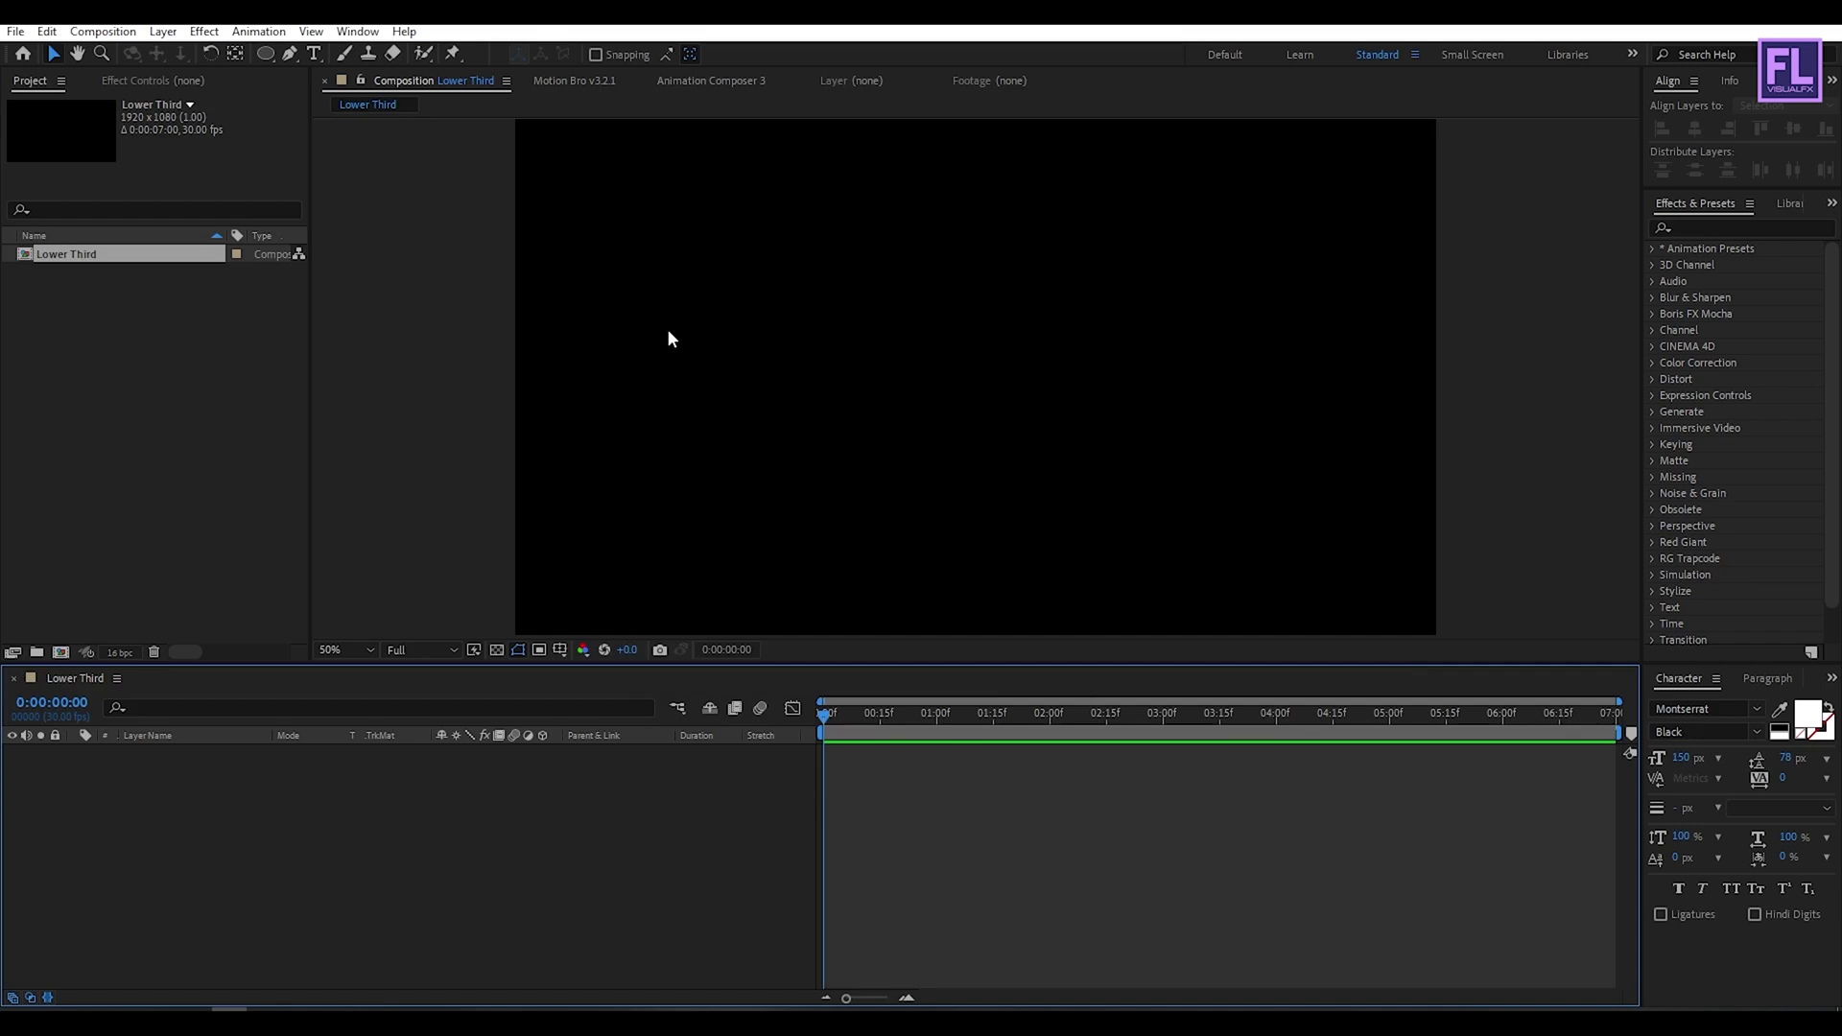
# - Import the JPG photo of the woman into the project and add it as a layer in the Lower Third composition
pyautogui.click(201, 1003)
pyautogui.click(547, 365)
pyautogui.moveTo(547, 365); pyautogui.dragTo(198, 394)
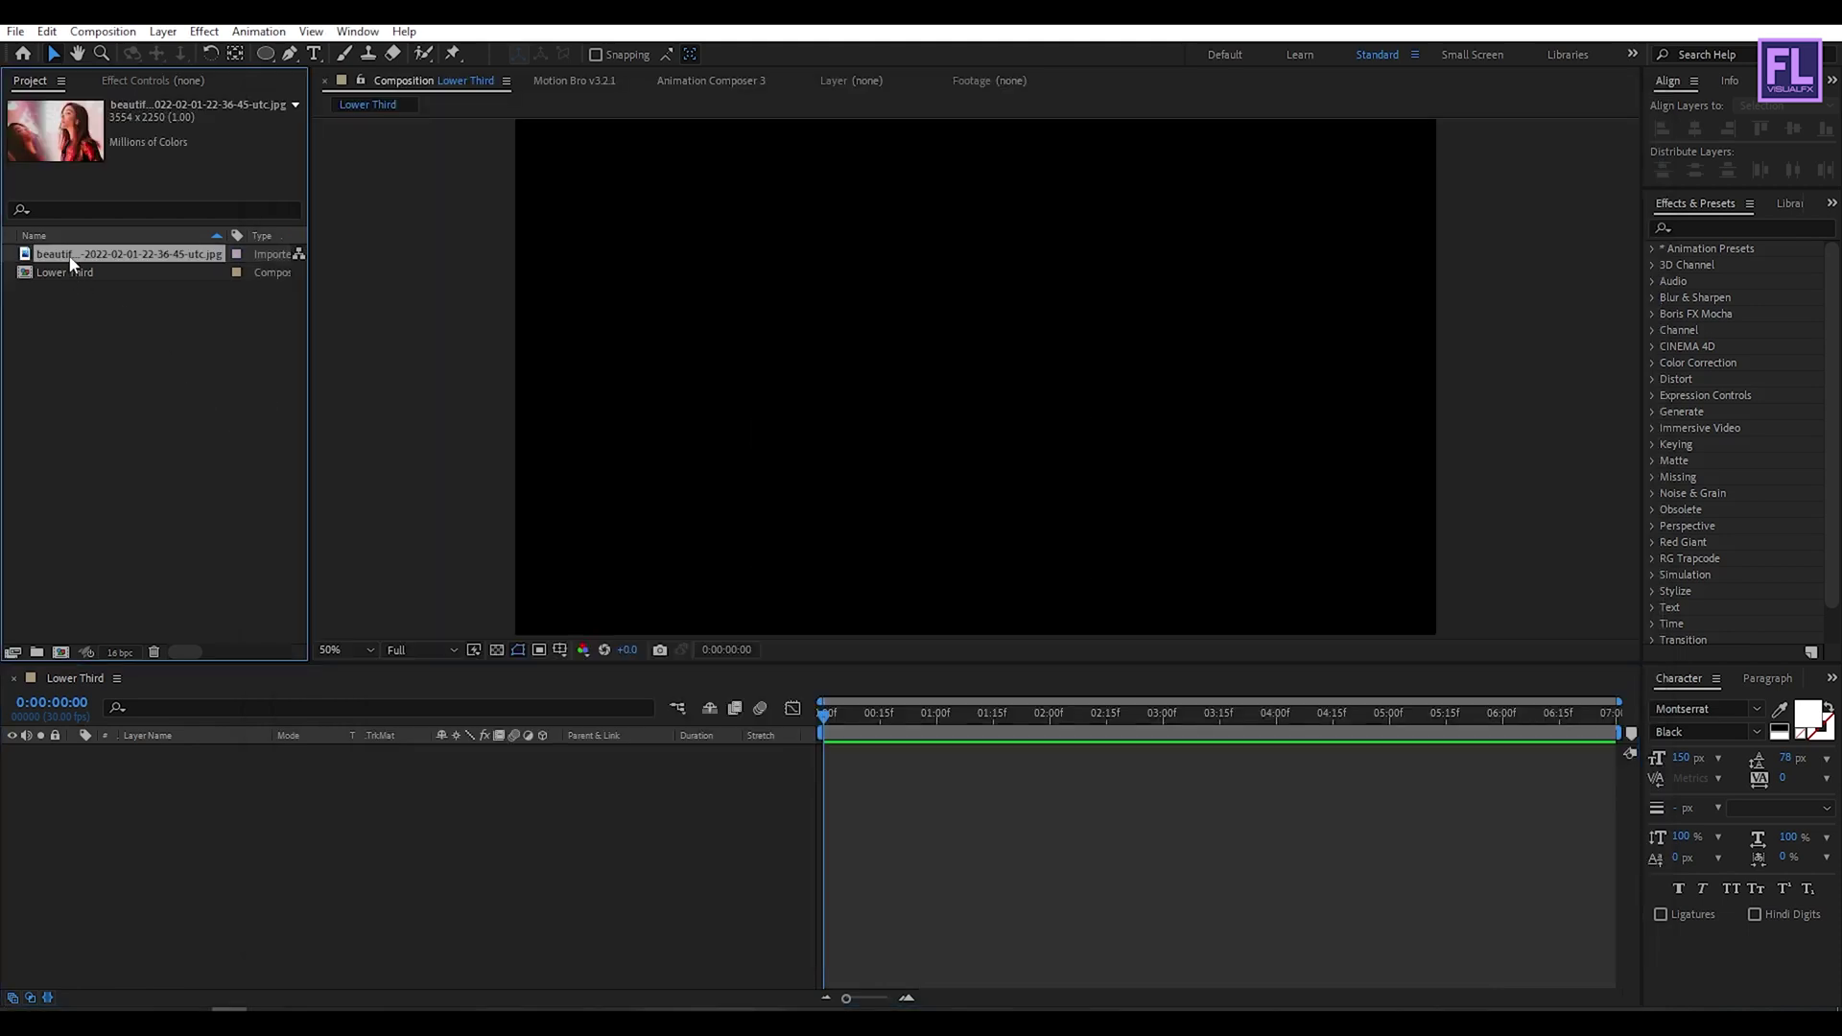
pyautogui.moveTo(94, 257); pyautogui.dragTo(254, 867)
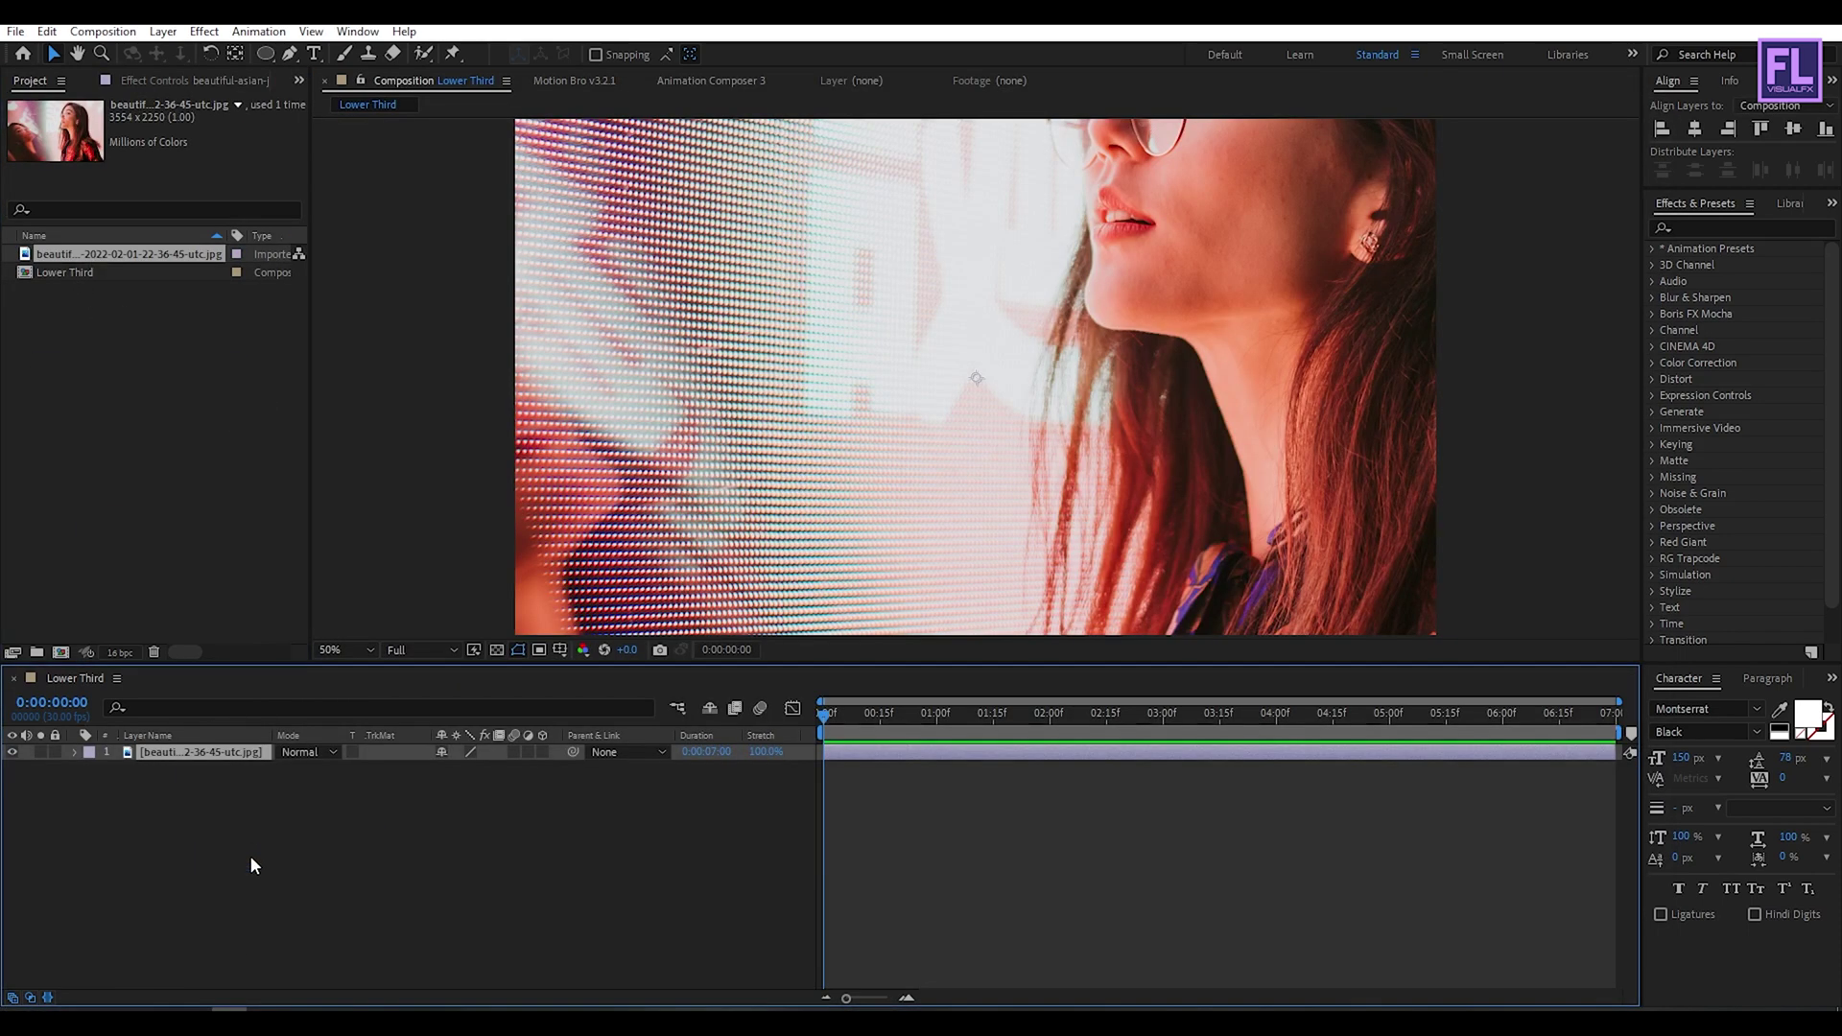
# - Scale the photo down proportionally until its full height fits the composition frame
pyautogui.press(',')
pyautogui.moveTo(1405, 377); pyautogui.dragTo(1180, 387)
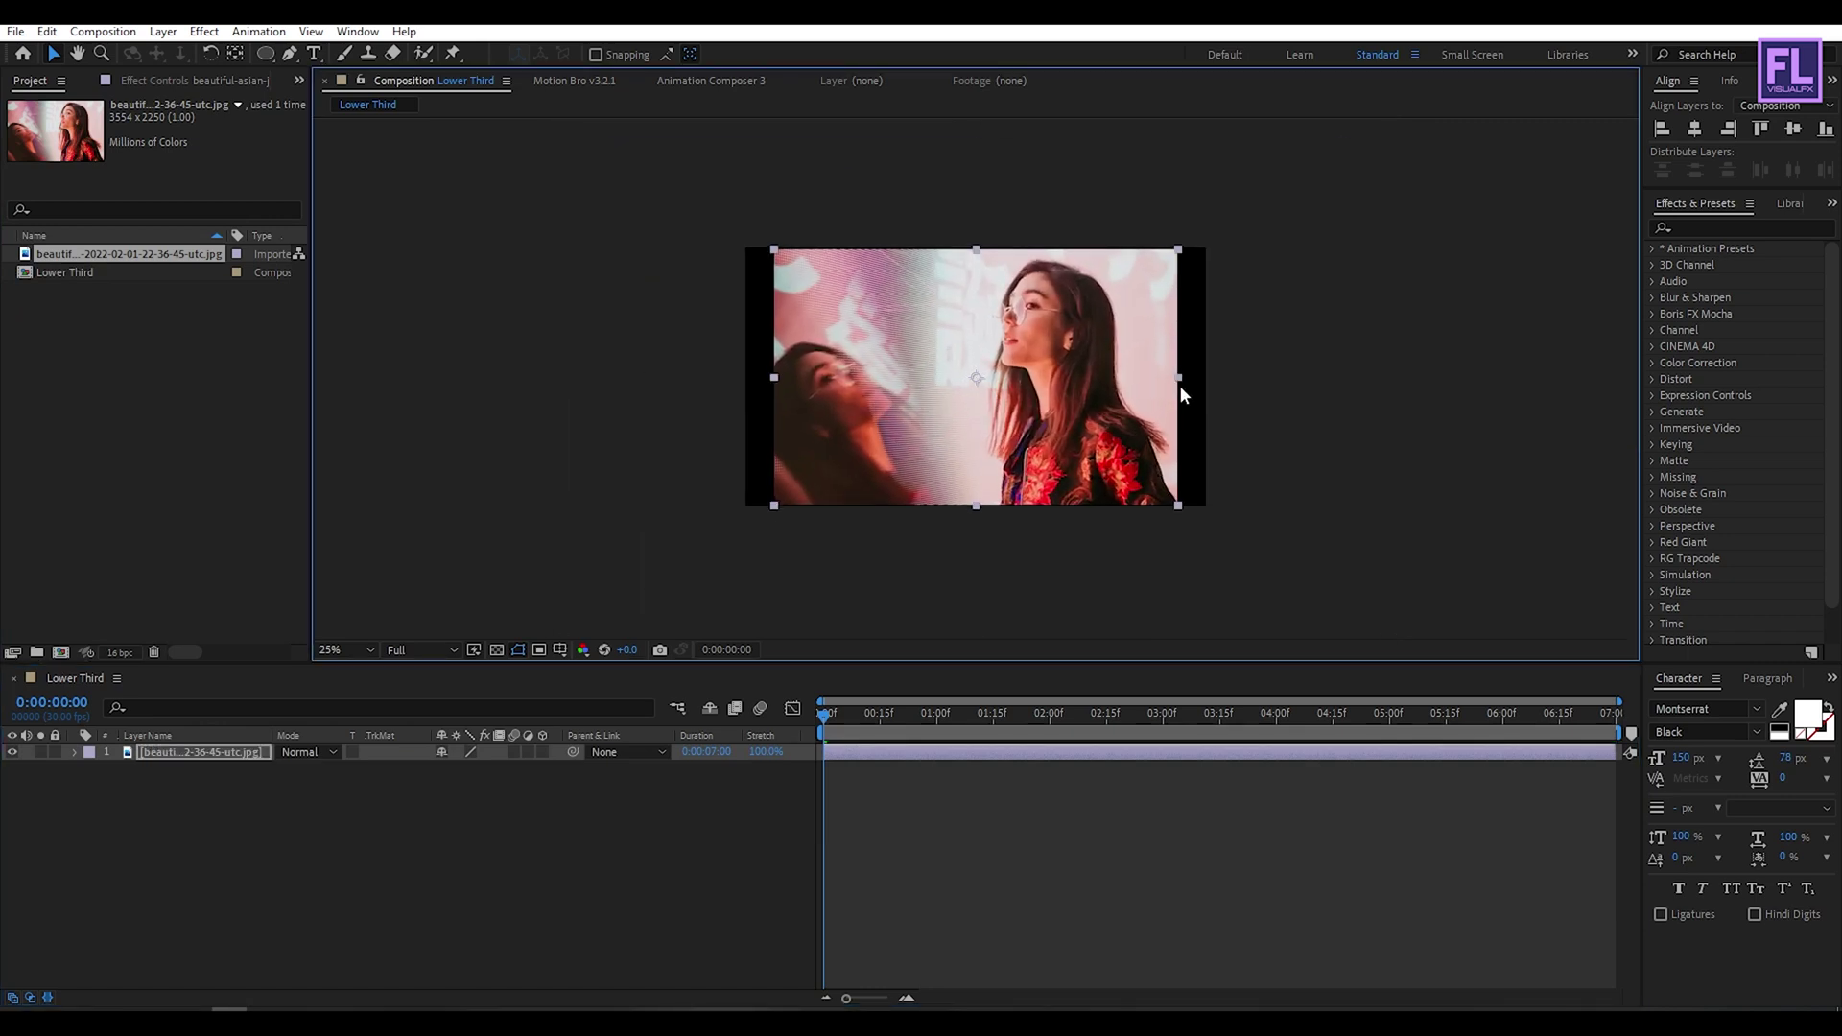
pyautogui.press('.')
pyautogui.click(516, 826)
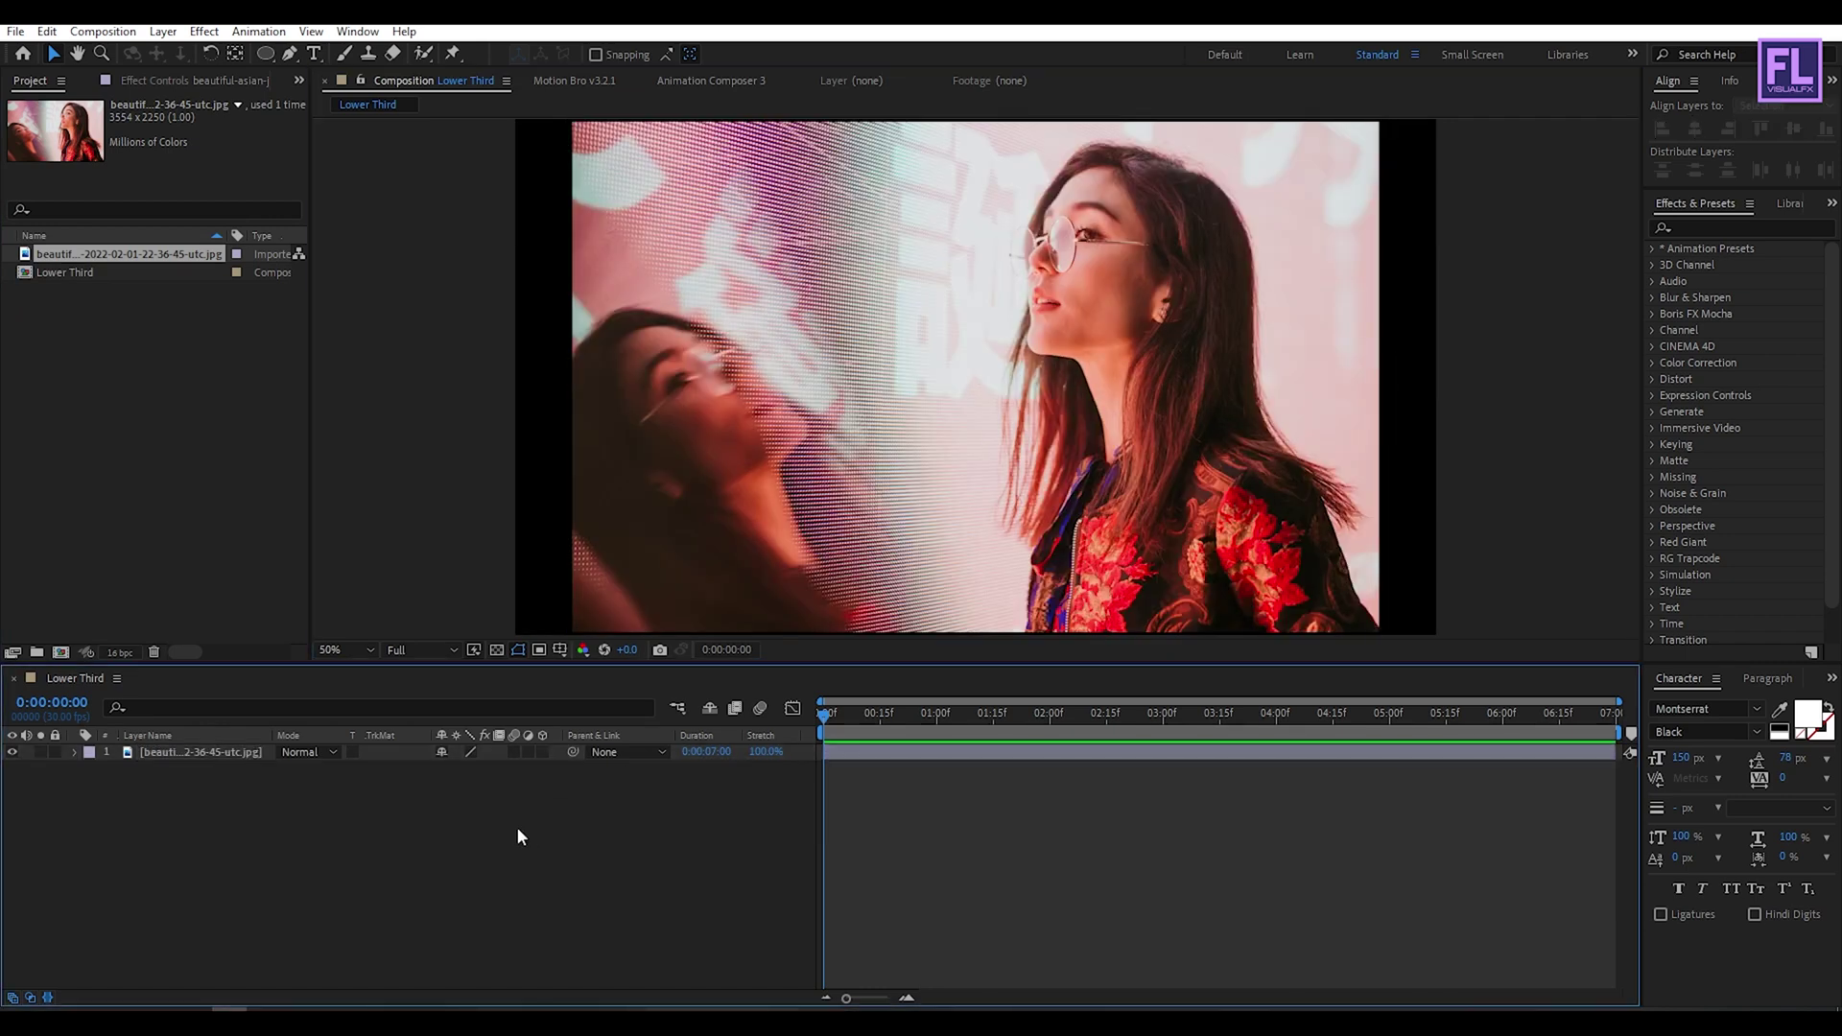
# - Draw a circle with the Ellipse tool on a new shape layer, with no stroke and a solid white fill
pyautogui.click(267, 55)
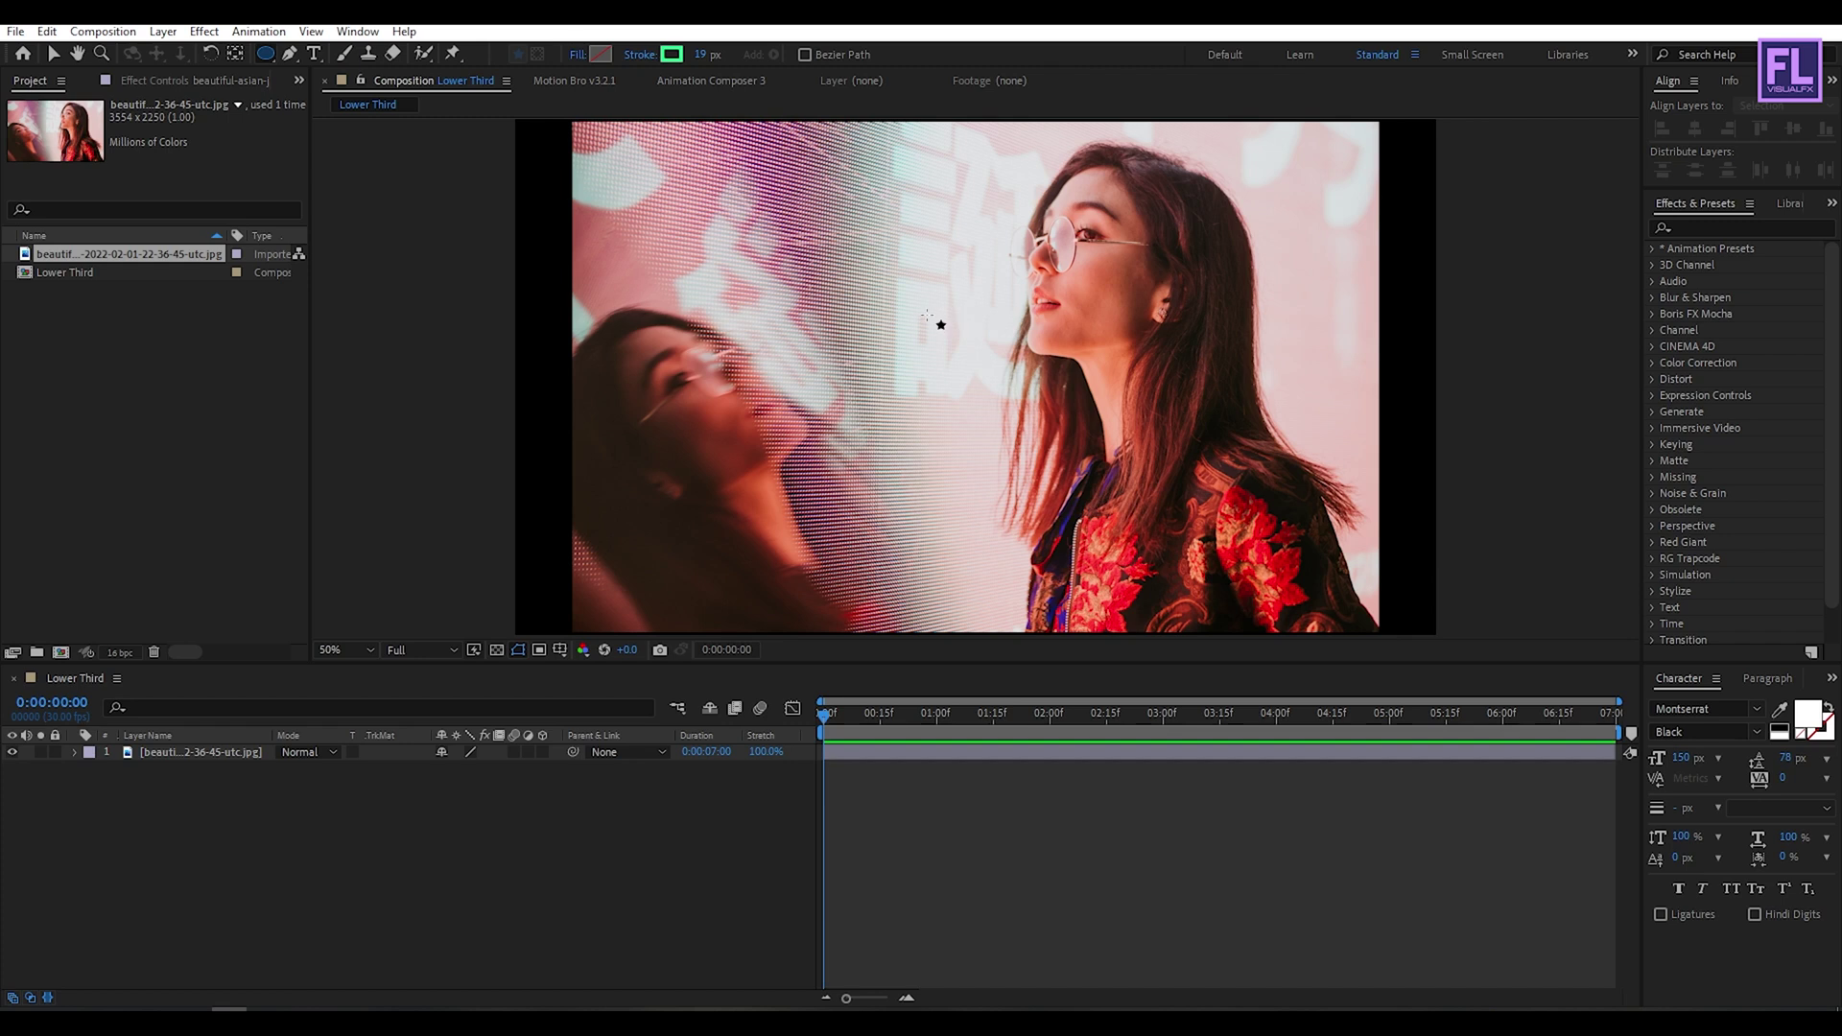
pyautogui.moveTo(896, 266); pyautogui.dragTo(1019, 388)
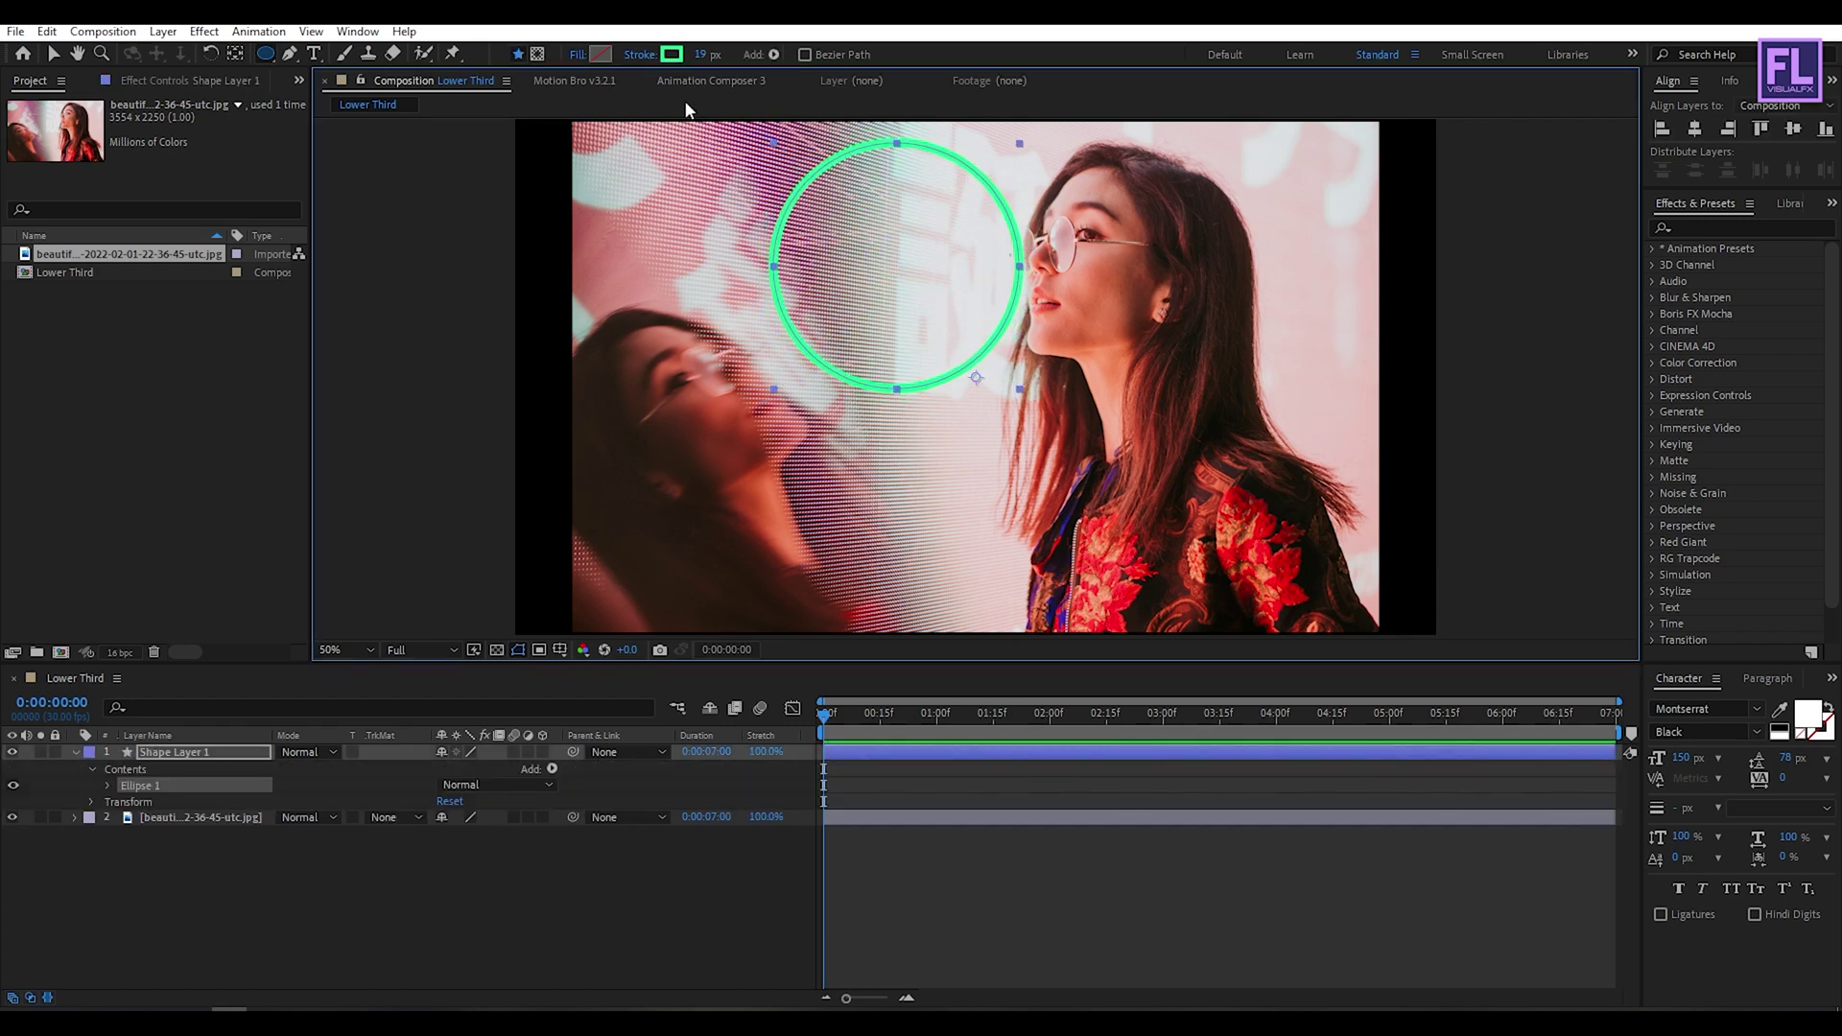
pyautogui.click(639, 55)
pyautogui.click(828, 456)
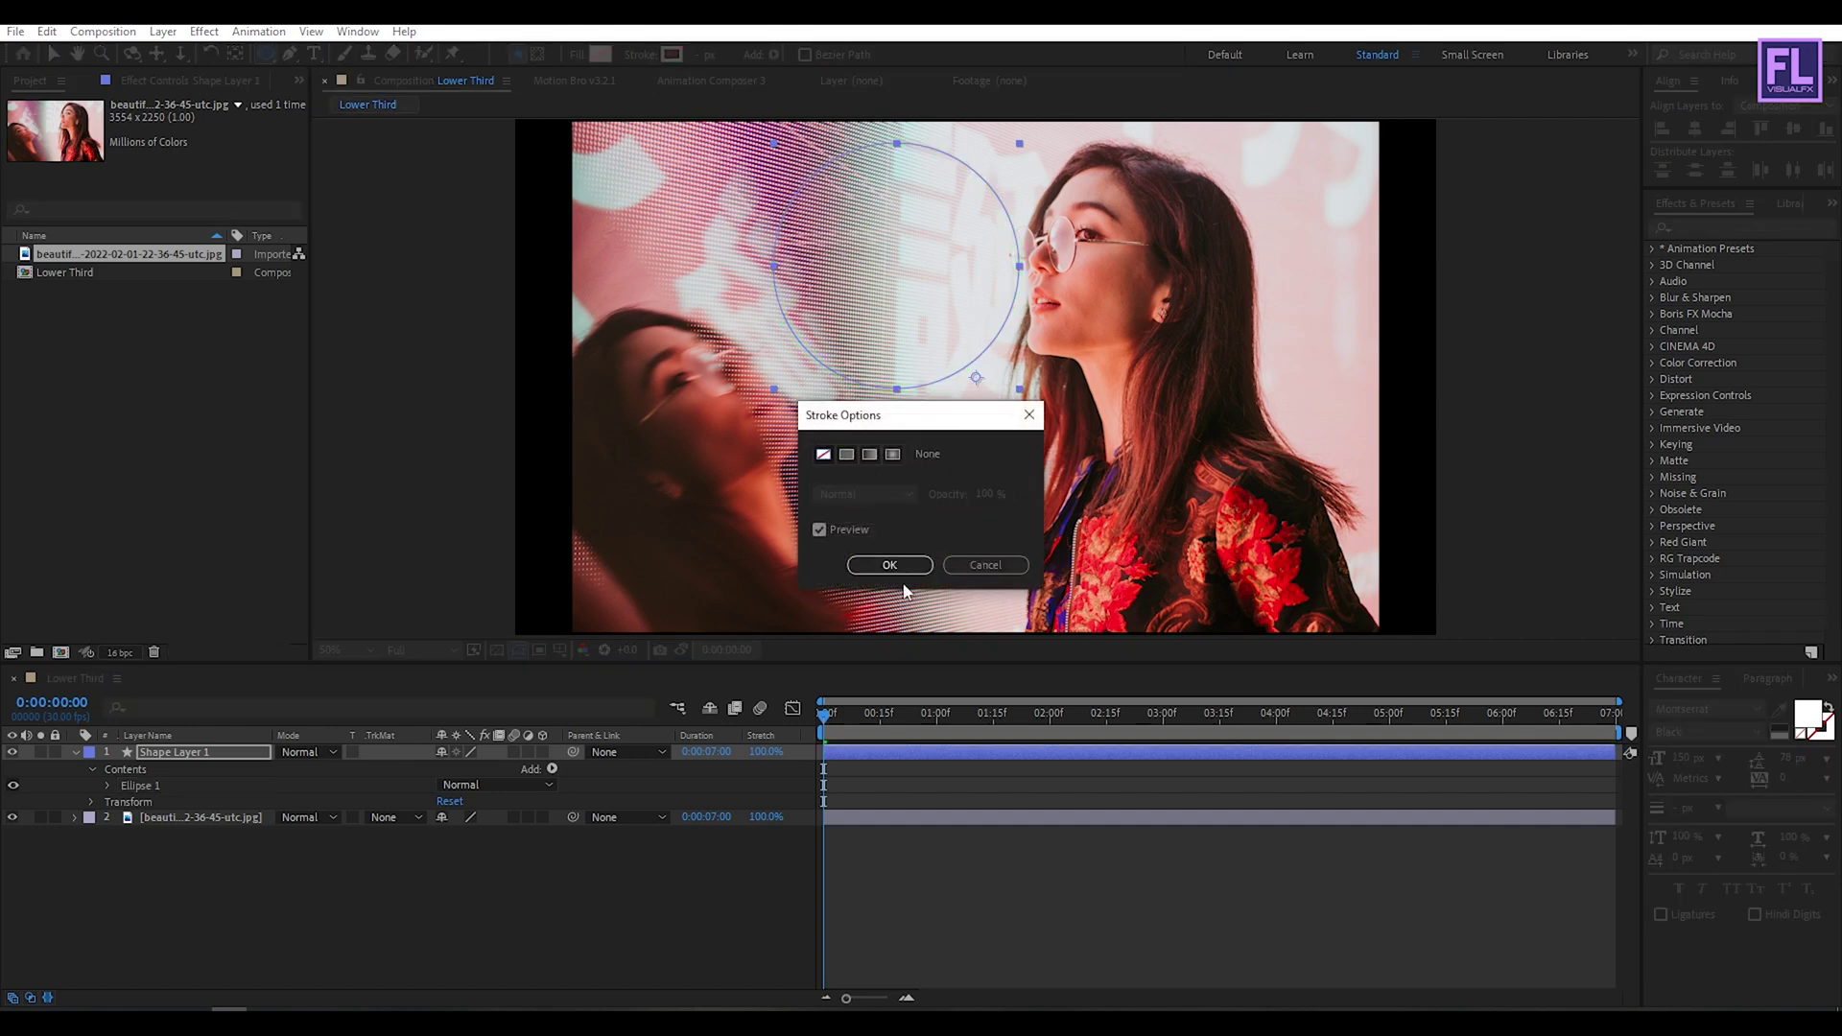
pyautogui.click(891, 576)
pyautogui.click(601, 55)
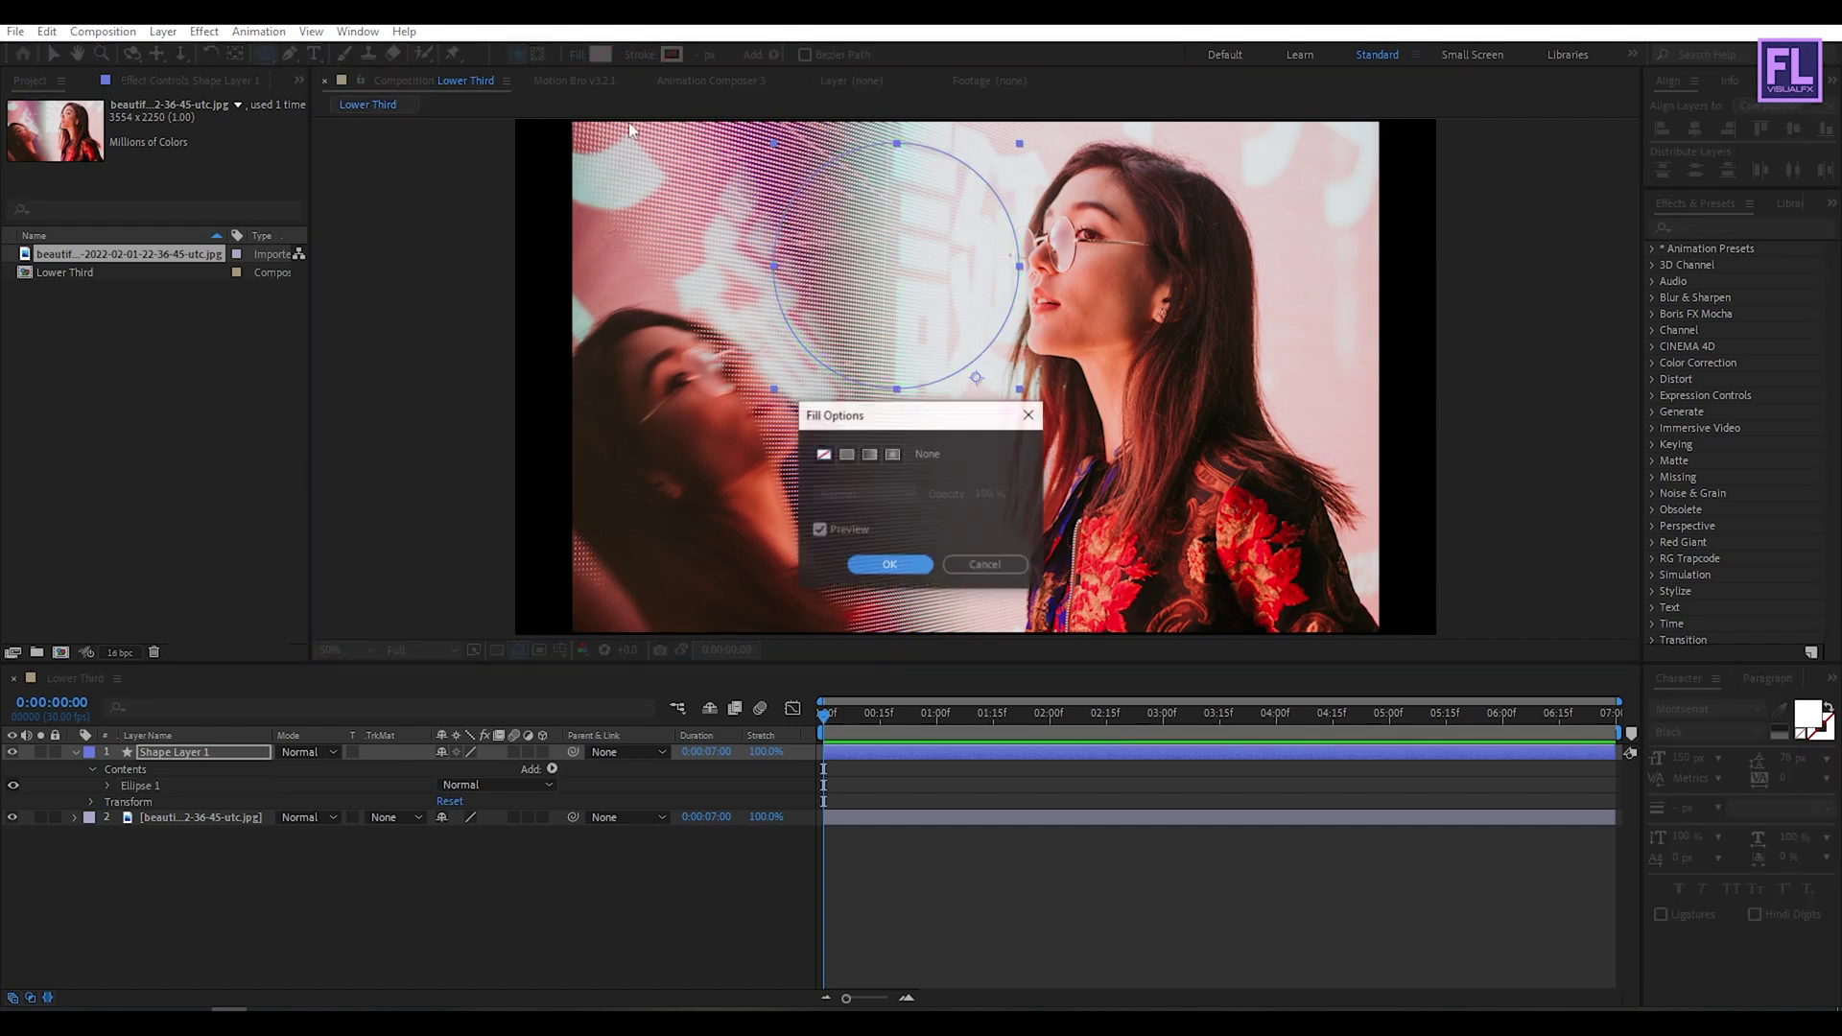
pyautogui.click(846, 455)
pyautogui.click(897, 569)
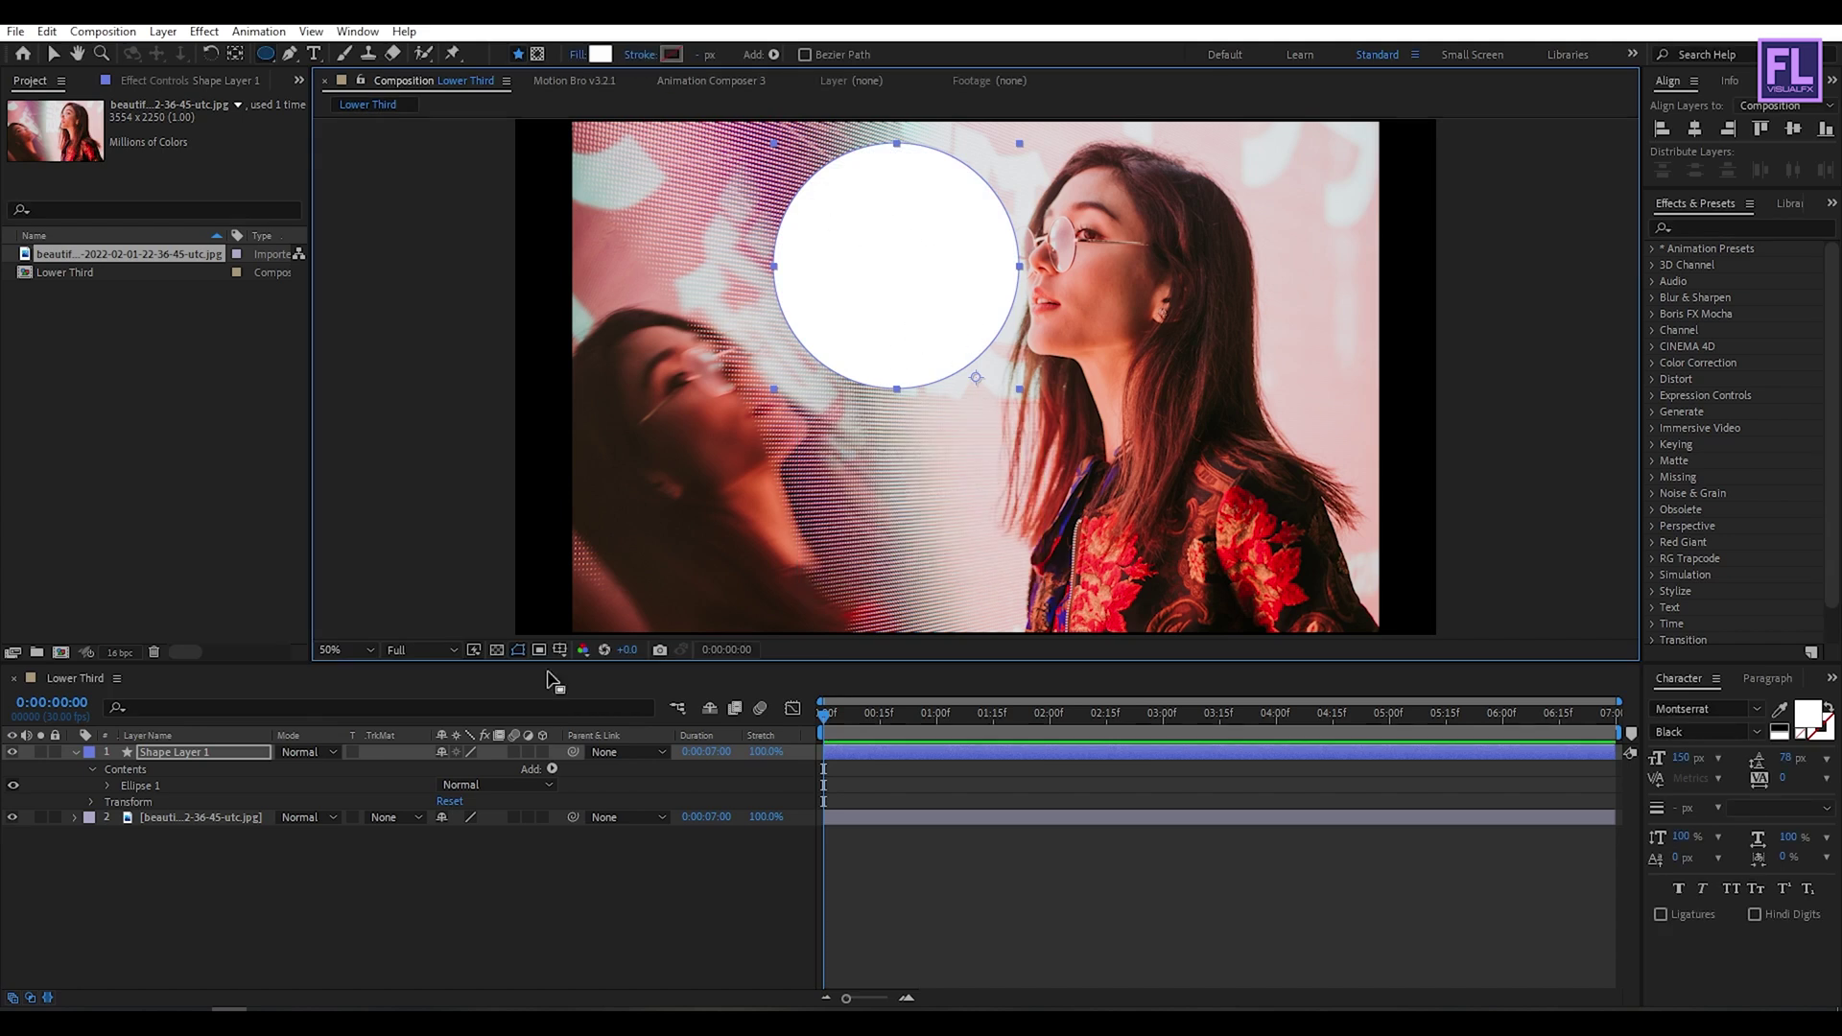
# - Center the circle layer's anchor point on the shape and align the layer horizontally and vertically to the middle of the composition
pyautogui.click(184, 755)
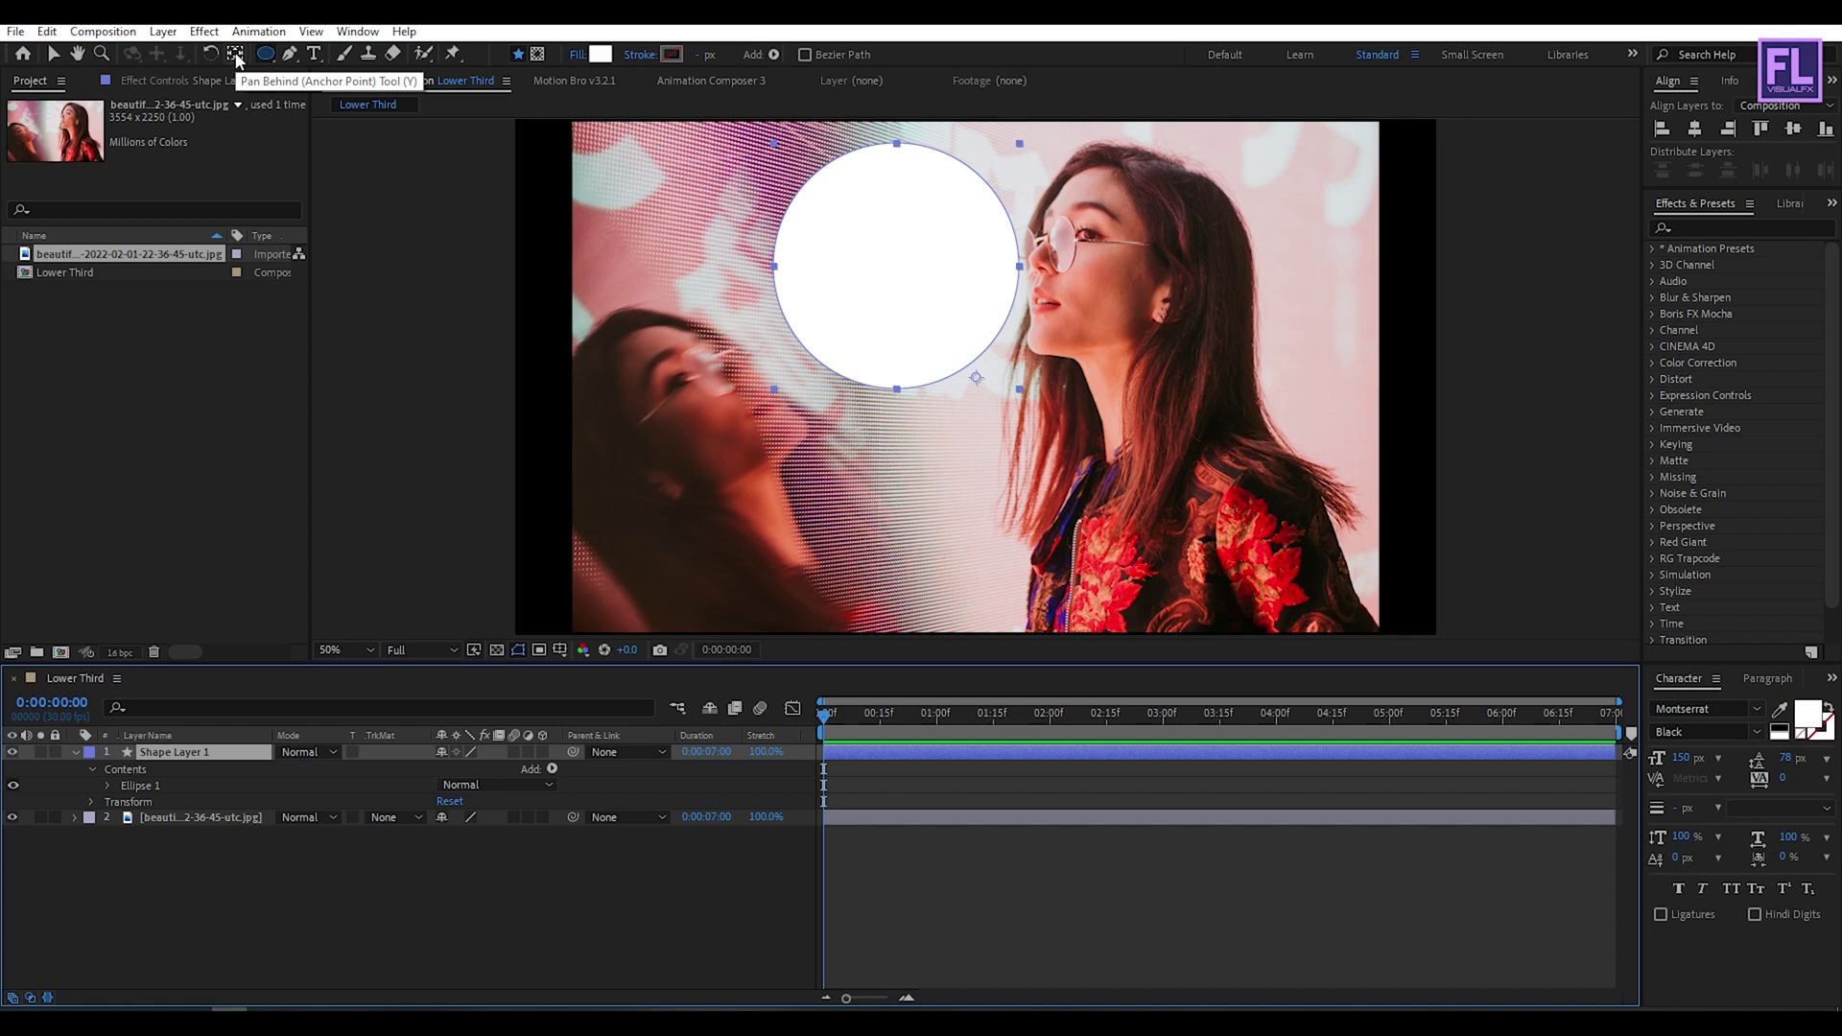
pyautogui.click(237, 59)
pyautogui.hotkey('ctrl', 'alt', 'Home')
pyautogui.click(192, 843)
pyautogui.click(199, 754)
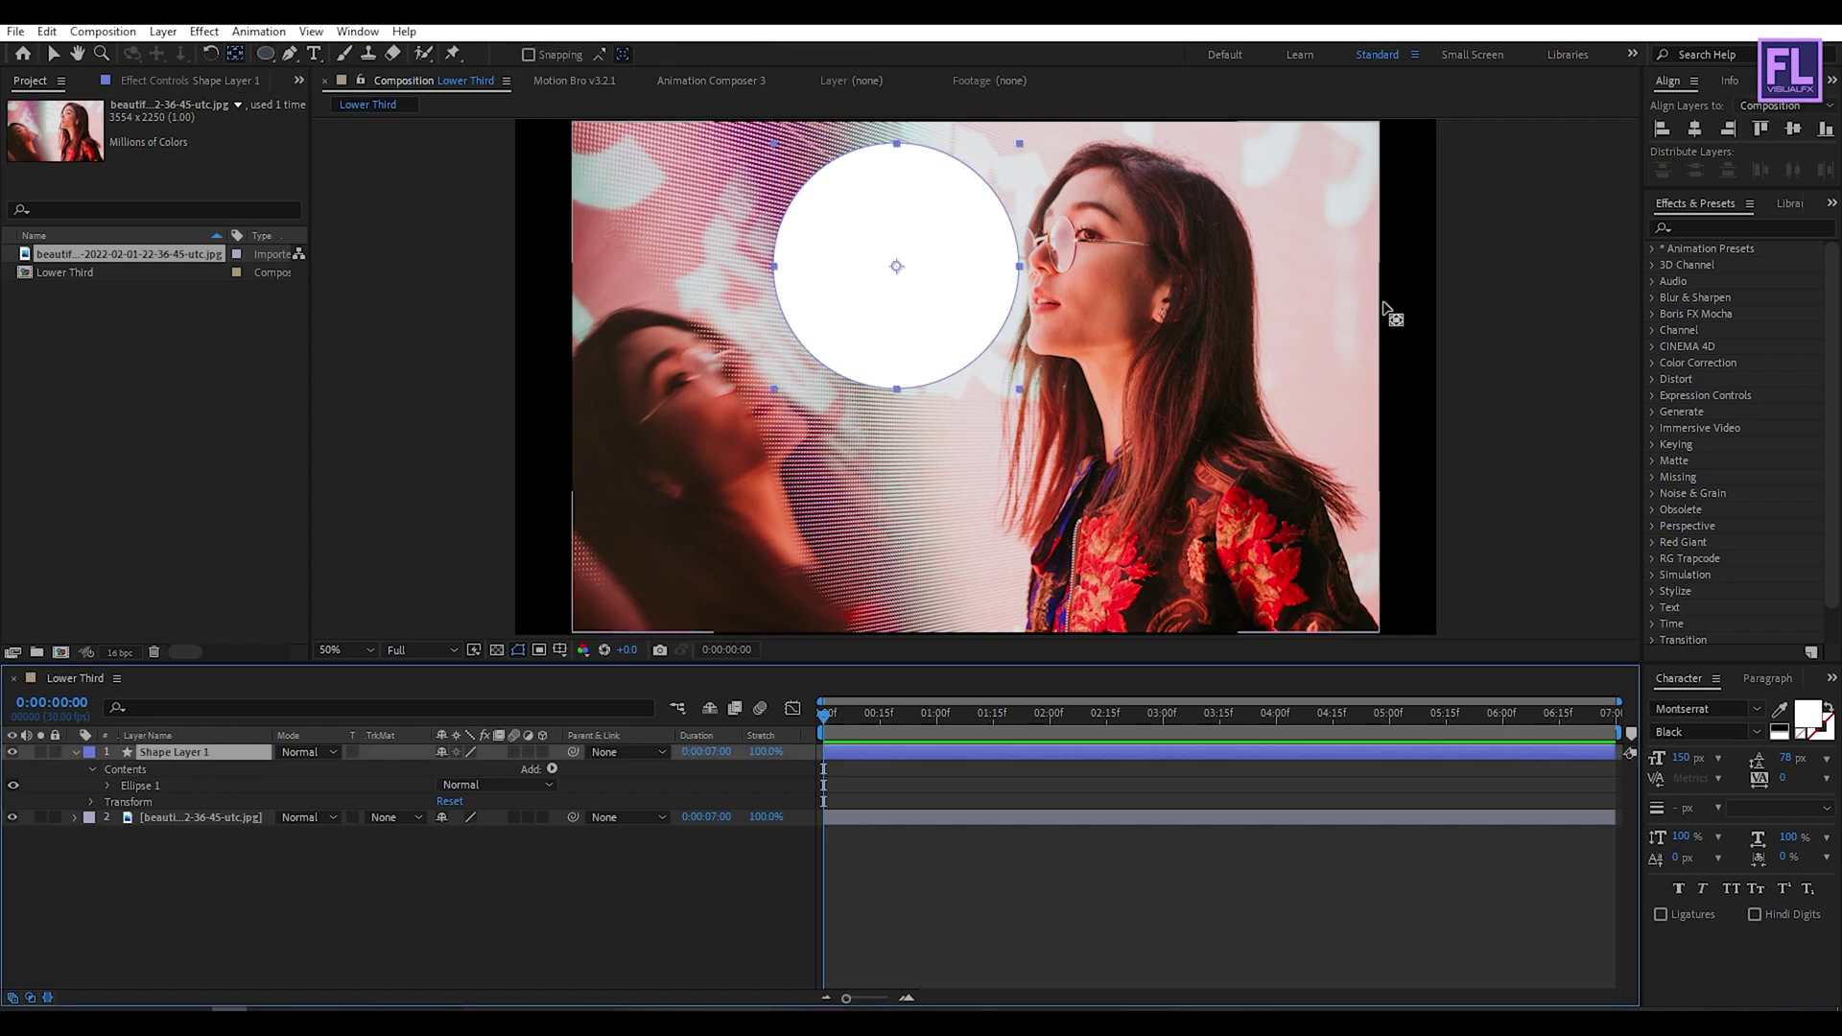
pyautogui.click(1699, 132)
pyautogui.click(1793, 128)
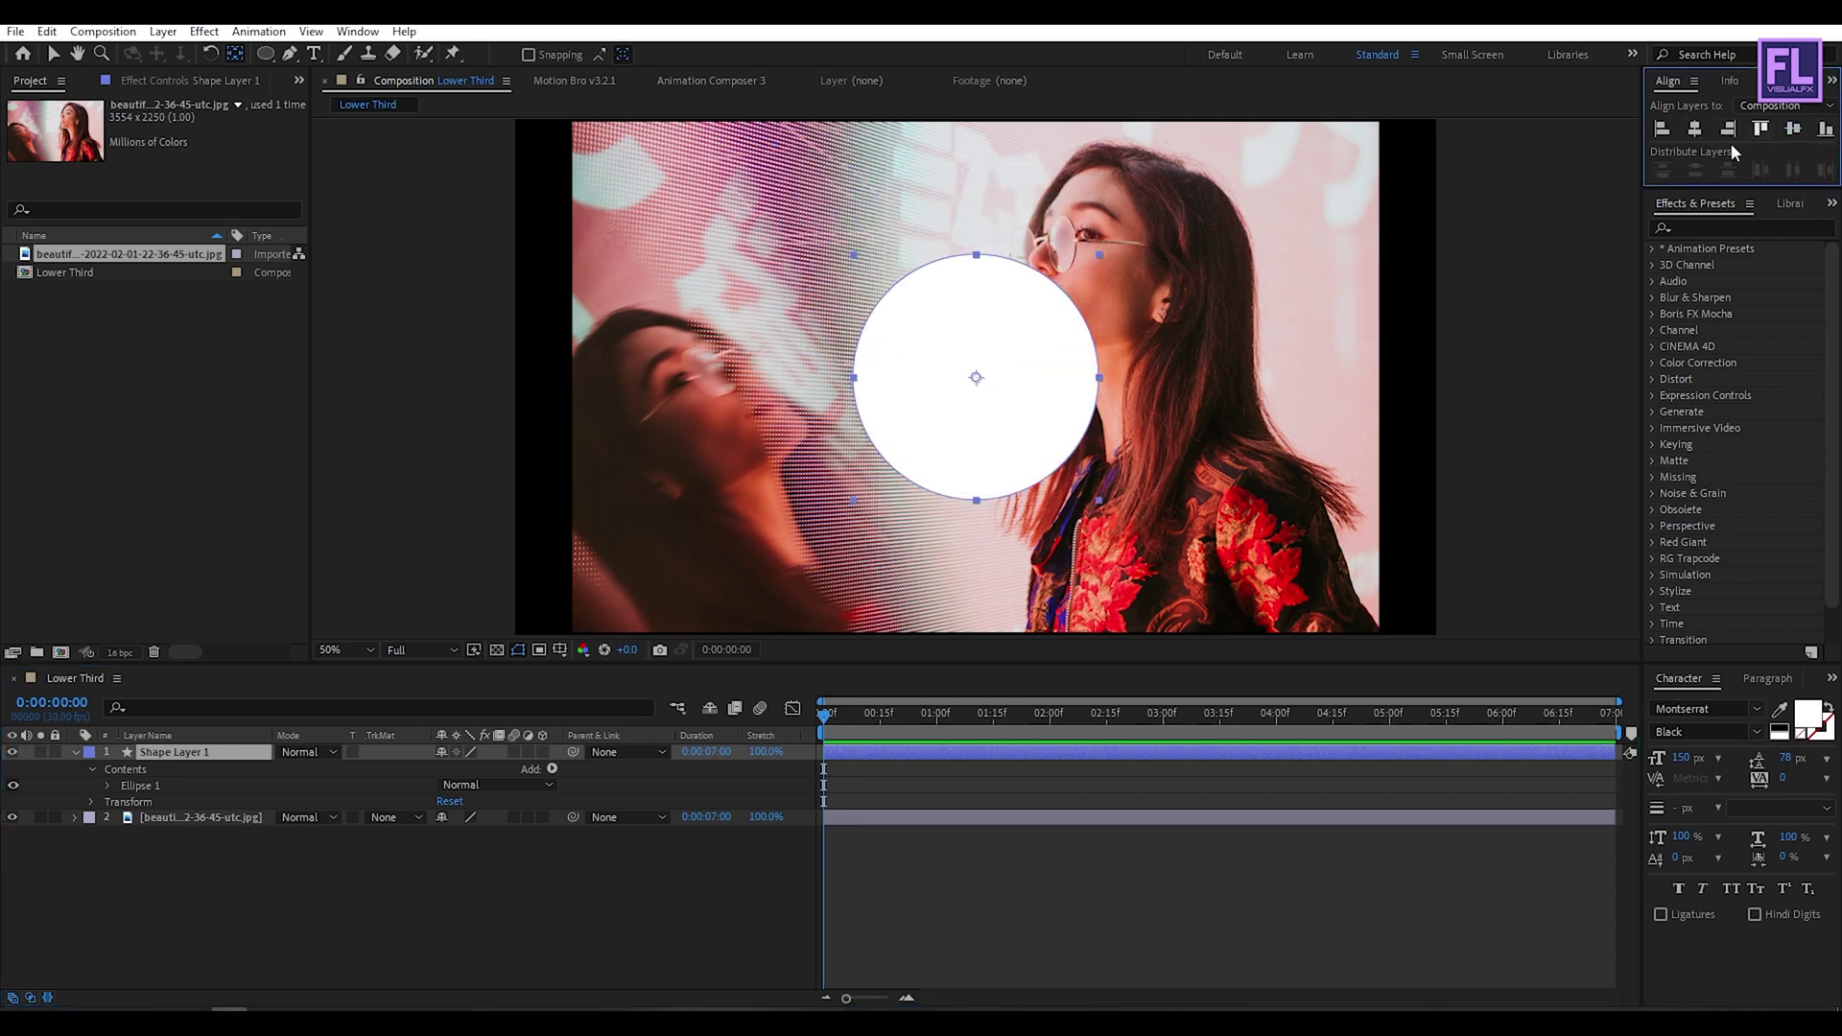
pyautogui.click(76, 753)
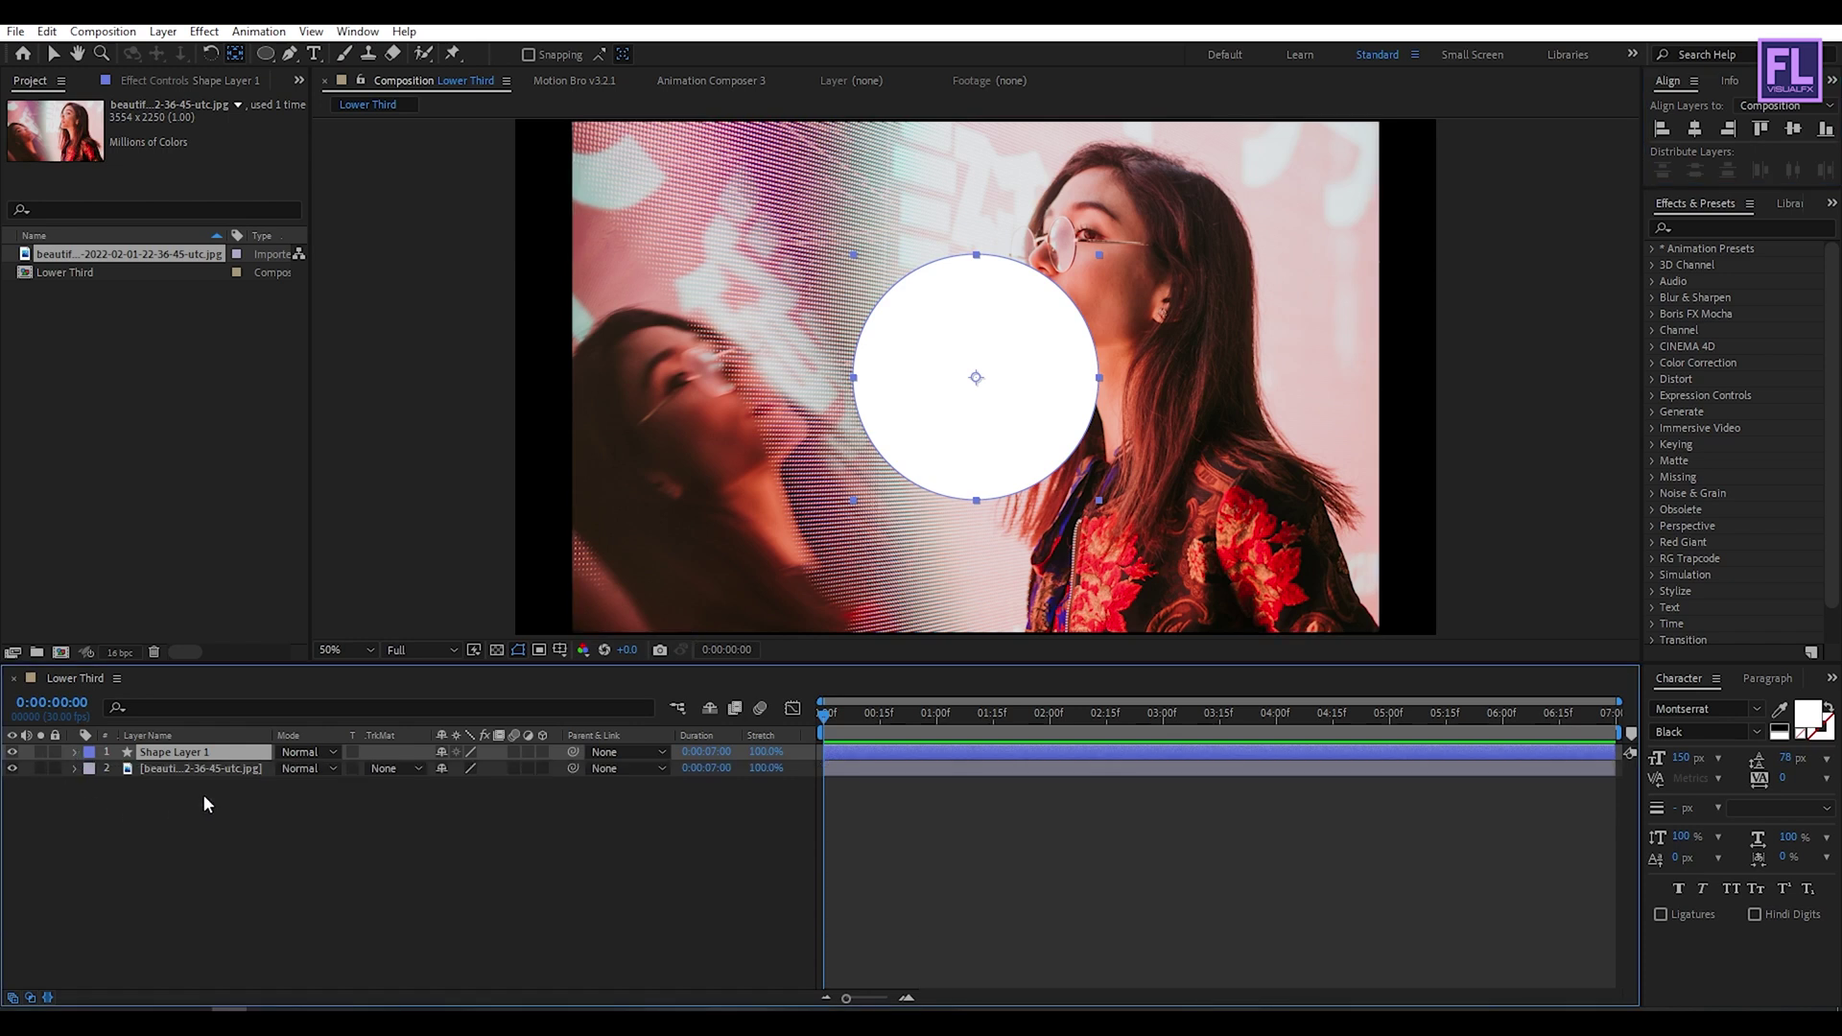
# - Set the photo layer's track matte to Alpha so it uses the circle shape layer as its matte
pyautogui.click(204, 793)
pyautogui.click(171, 773)
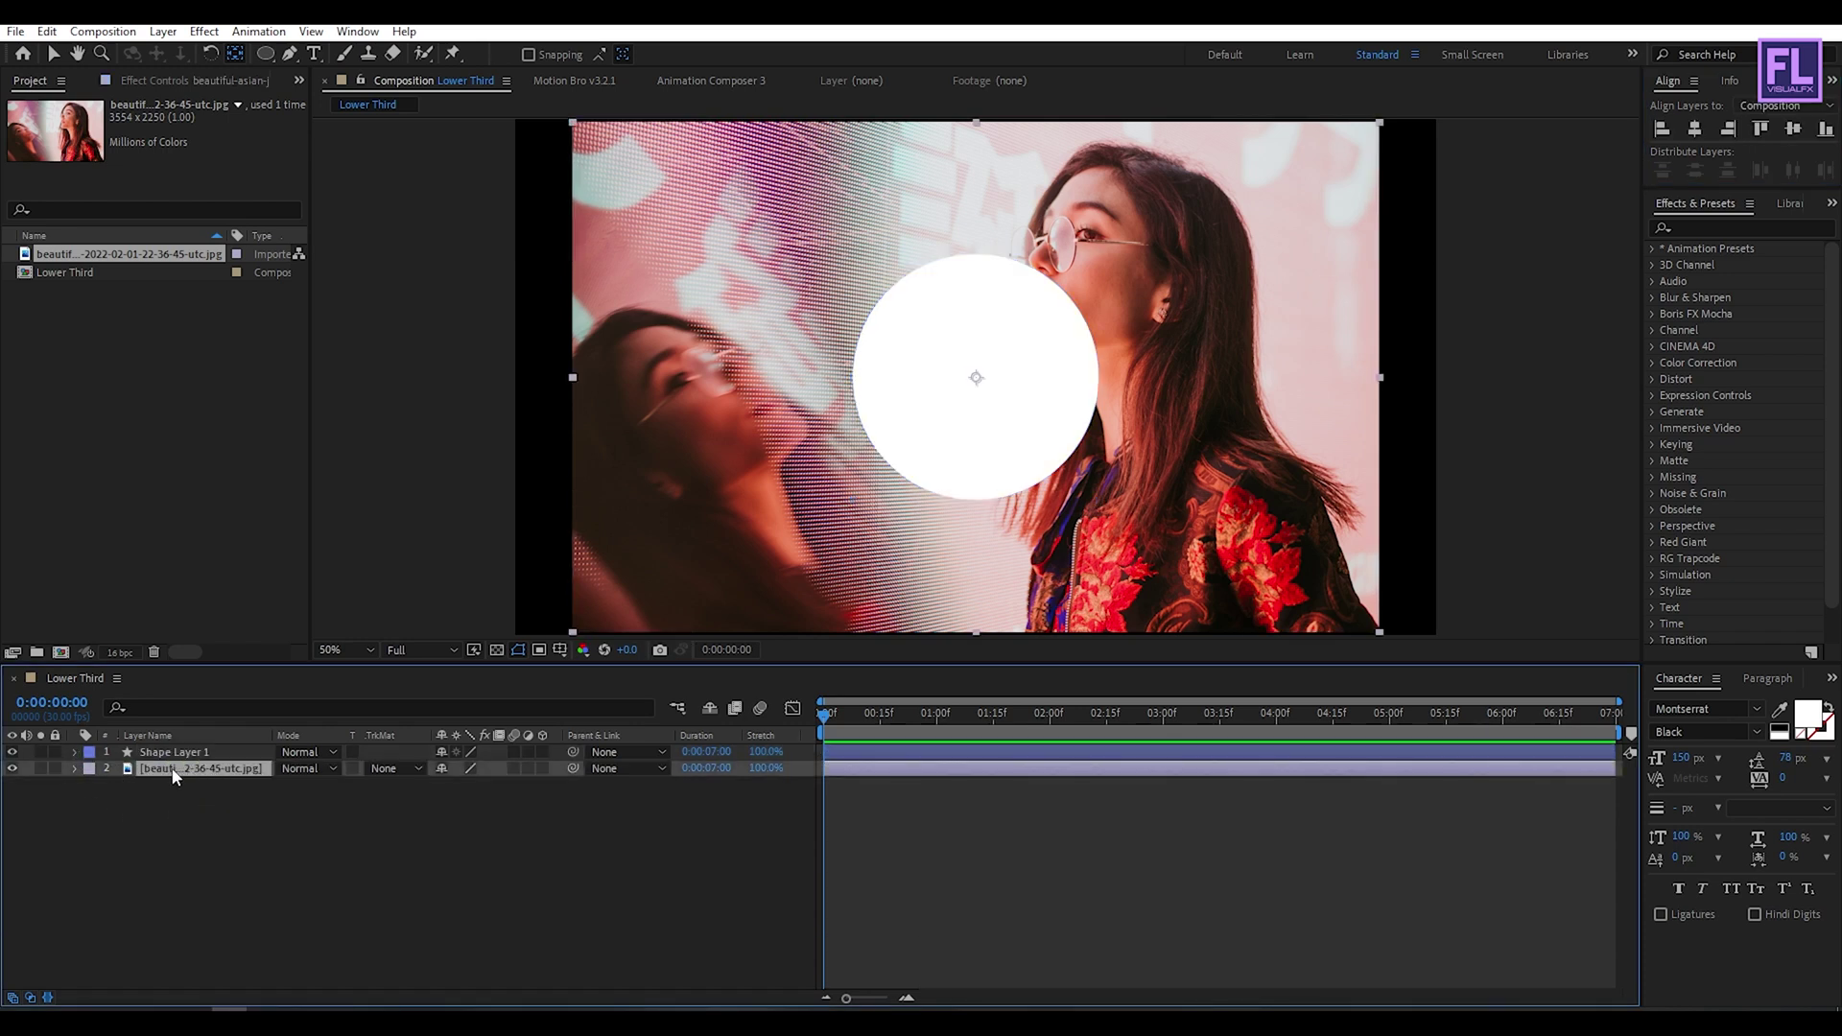
pyautogui.click(399, 763)
pyautogui.click(455, 823)
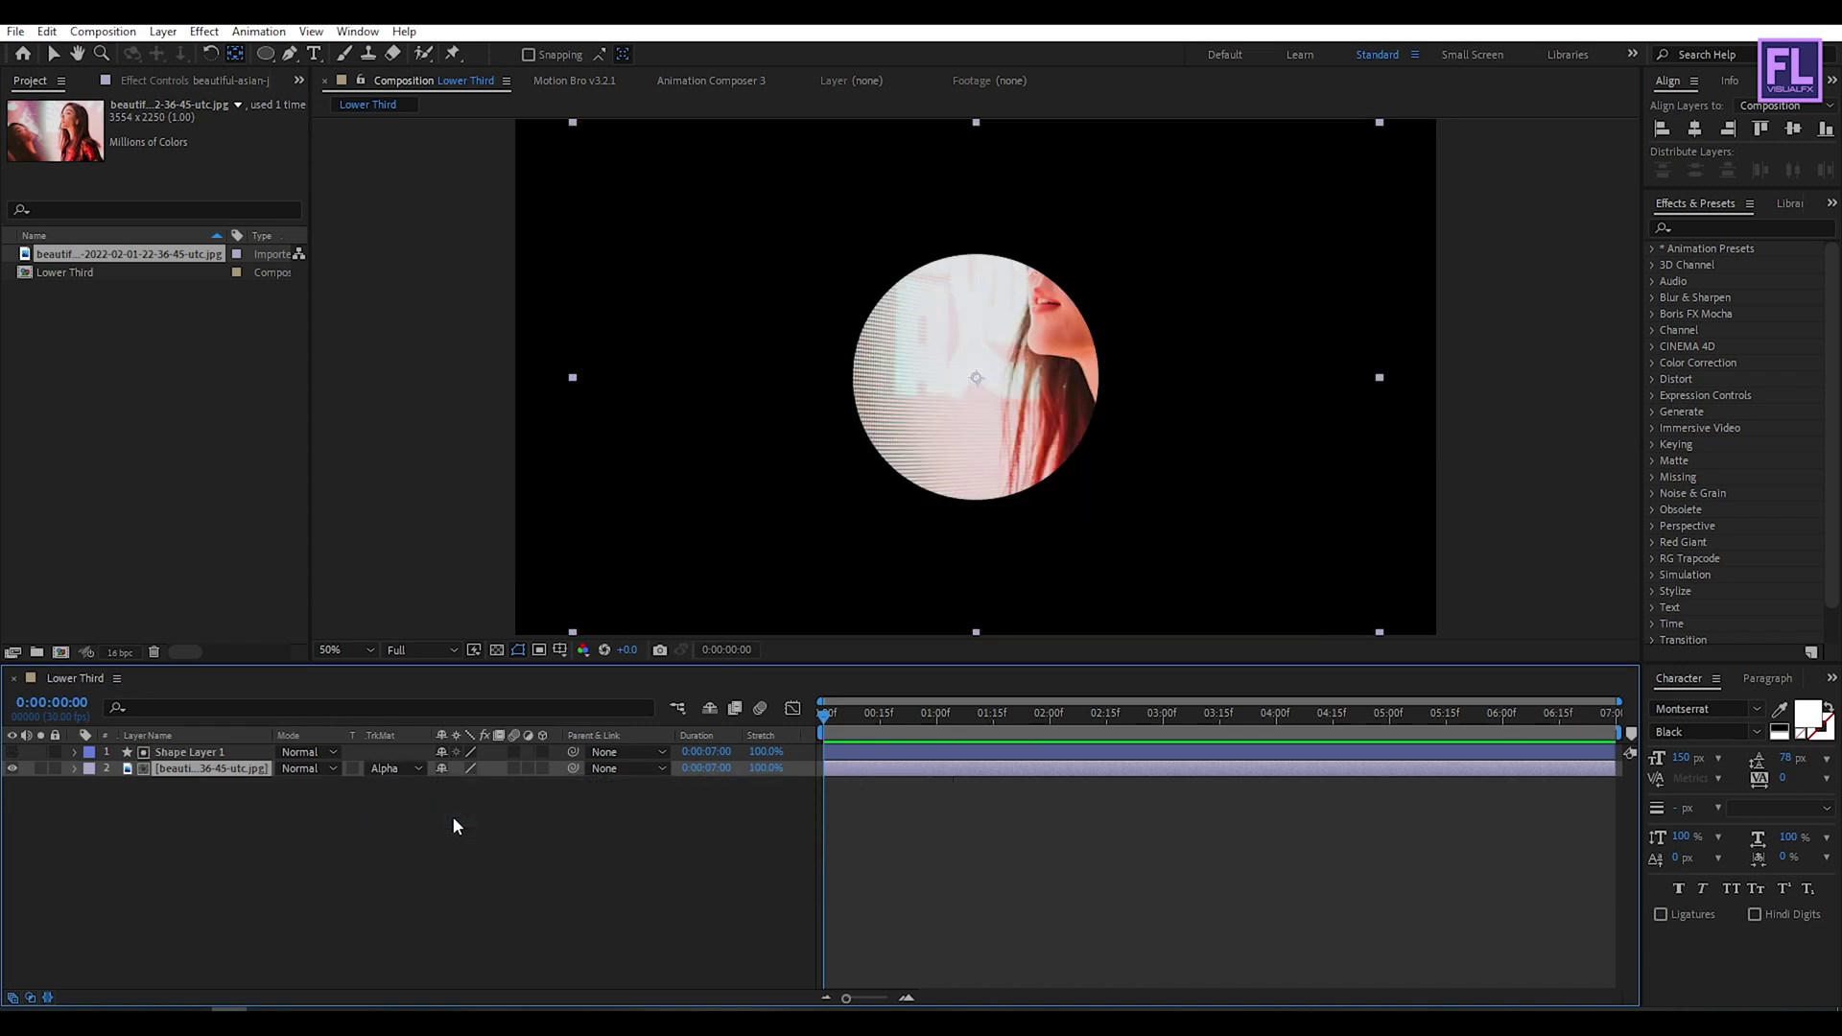
# - Scale the photo down proportionally and shift it sideways so the woman is framed inside the circle
pyautogui.press('v')
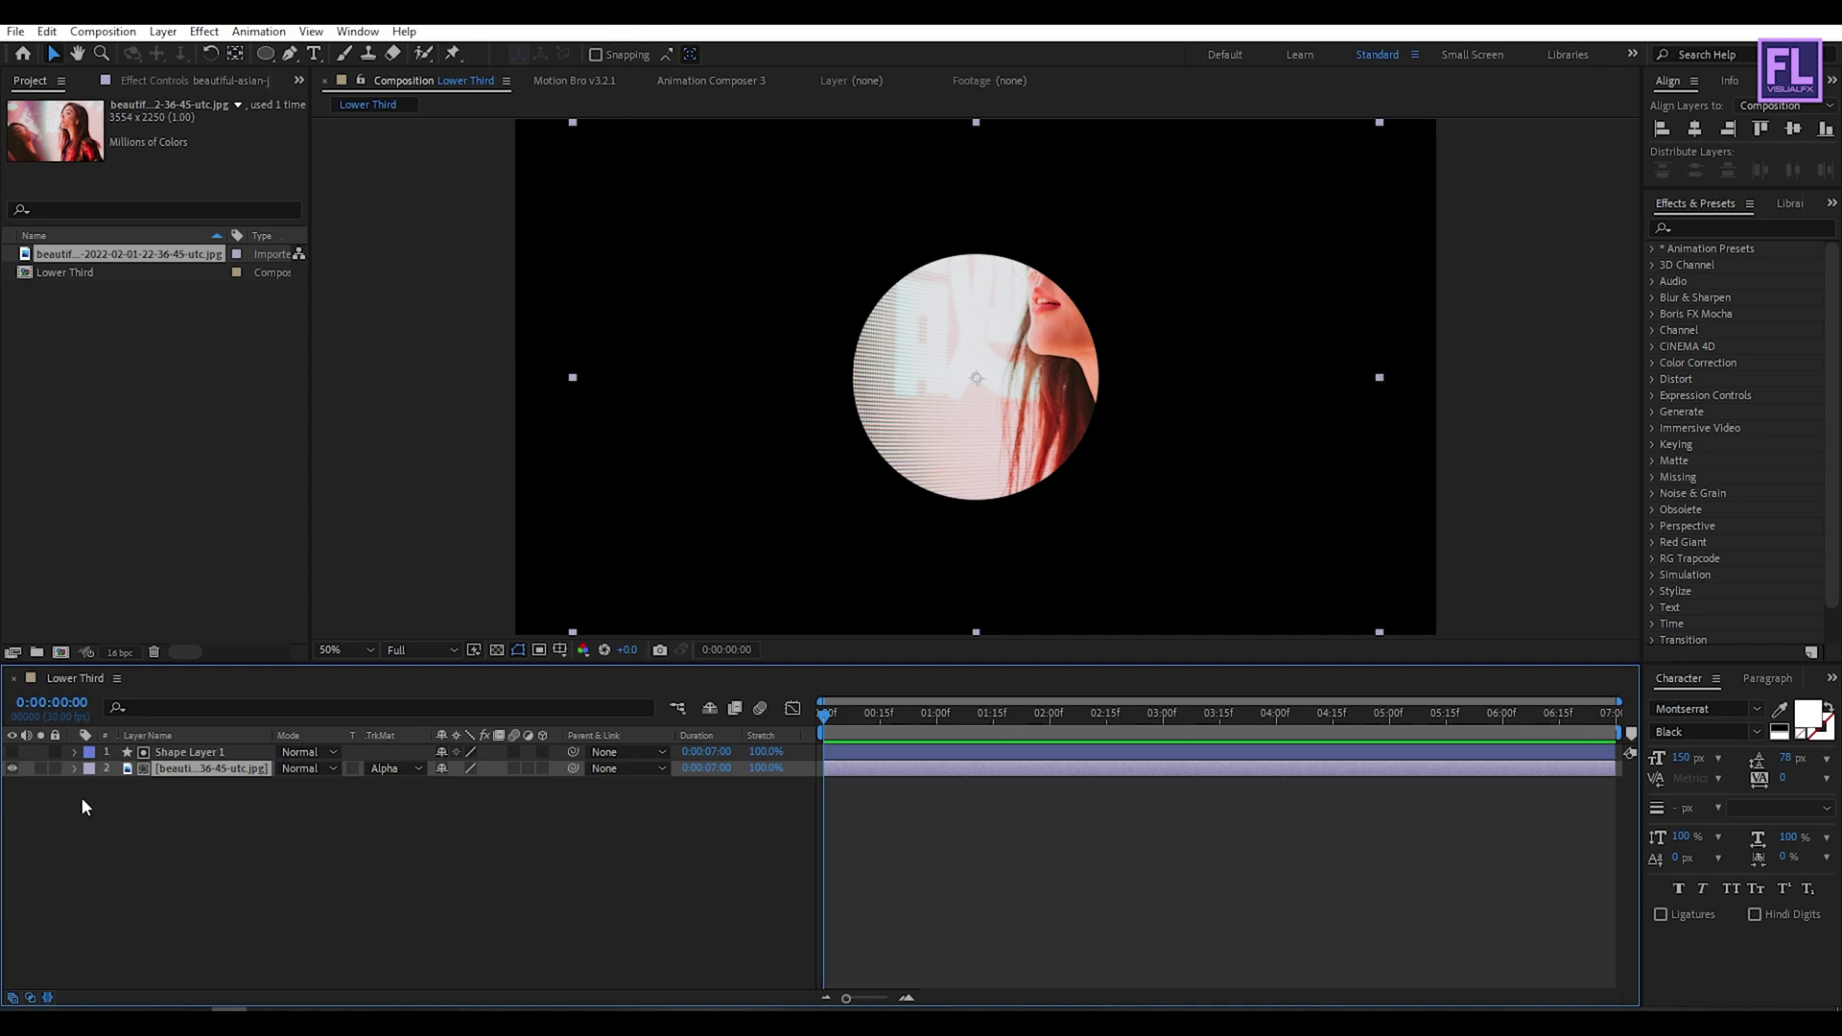
pyautogui.moveTo(1379, 379); pyautogui.dragTo(1165, 399)
pyautogui.moveTo(1040, 420); pyautogui.dragTo(980, 419)
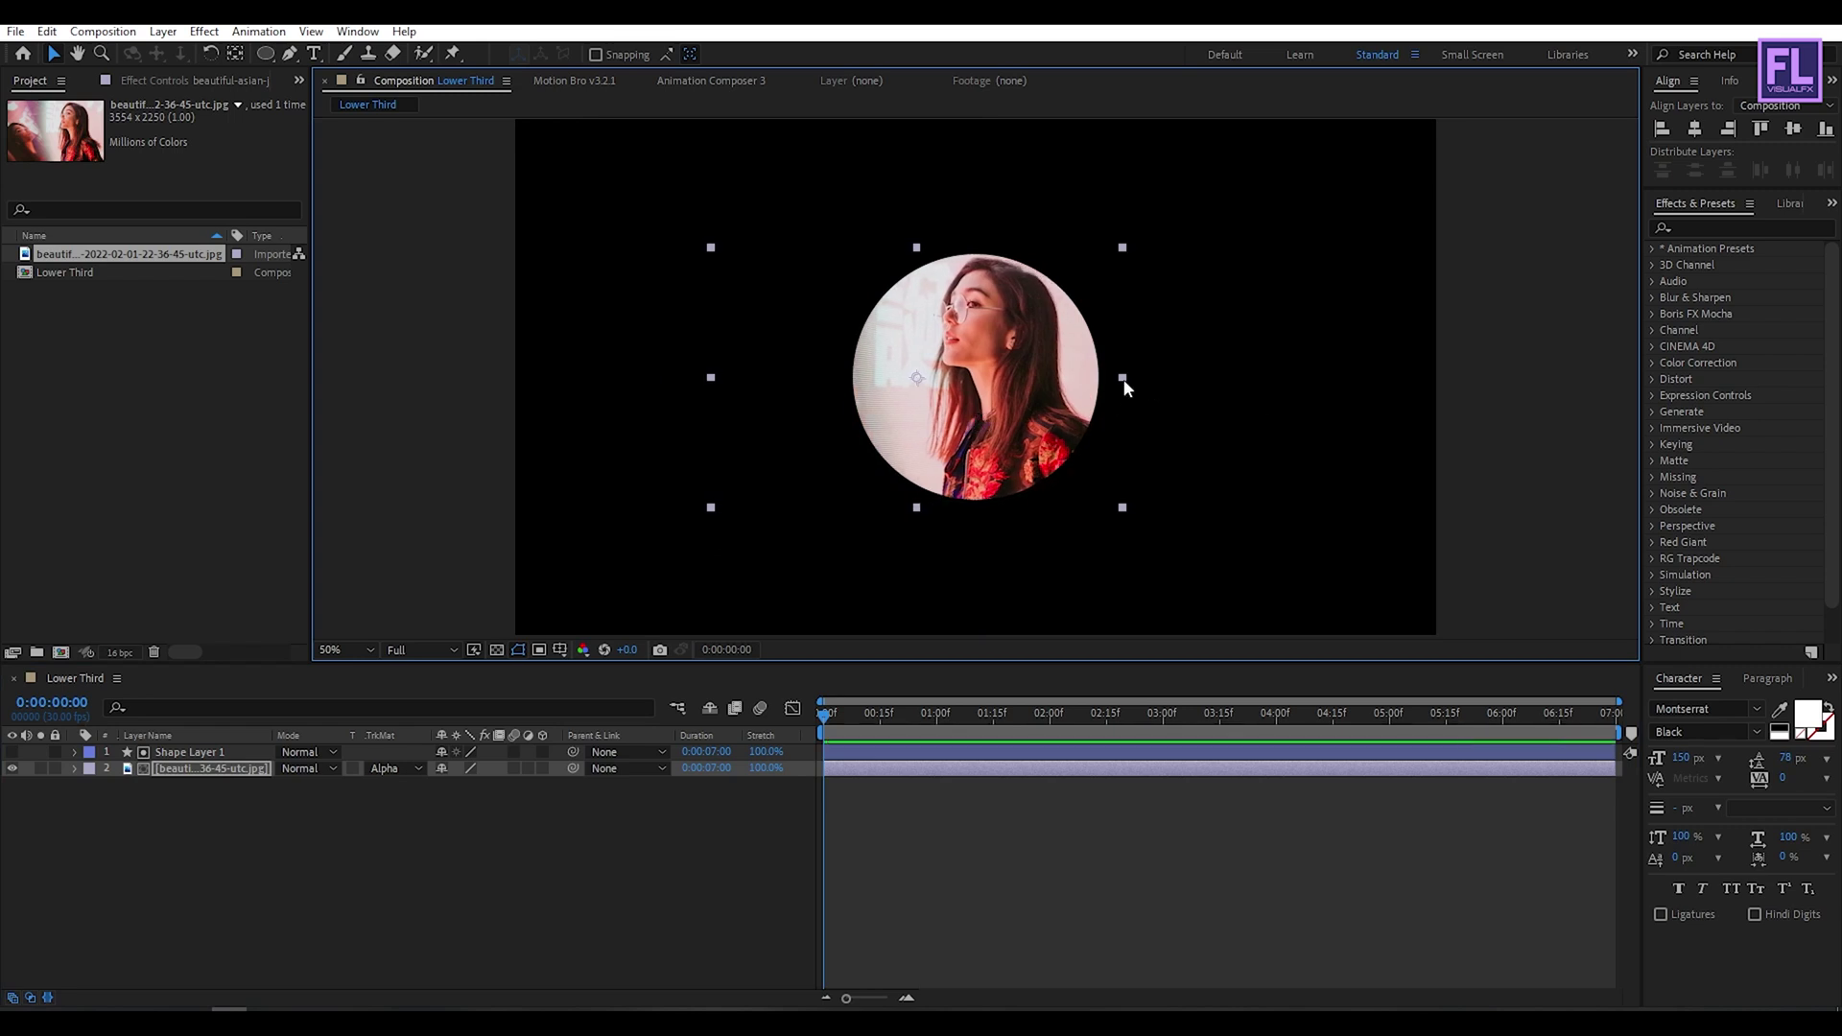
pyautogui.click(383, 890)
pyautogui.press('space')
pyautogui.press('space')
pyautogui.press('space')
pyautogui.press('space')
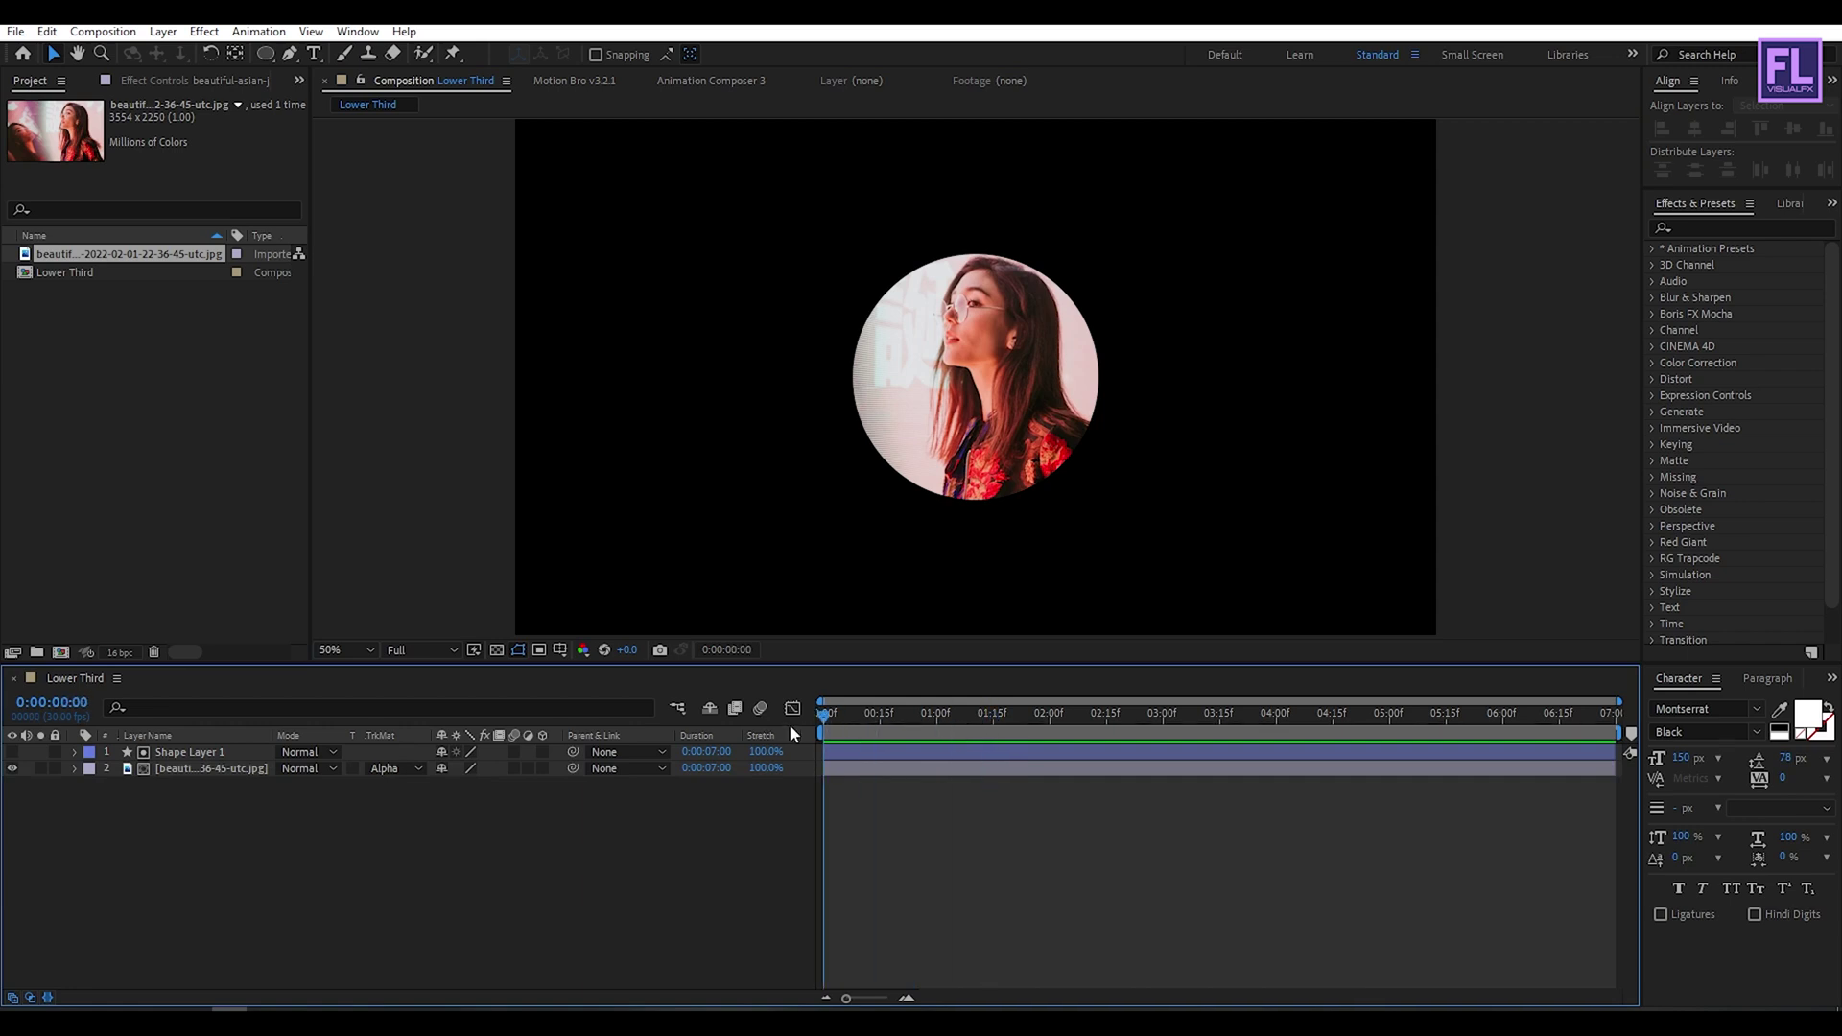
# - Add Scale keyframes at 100% to the circle shape layer at 0:00:00:00 and 0:00:01:10
pyautogui.click(193, 754)
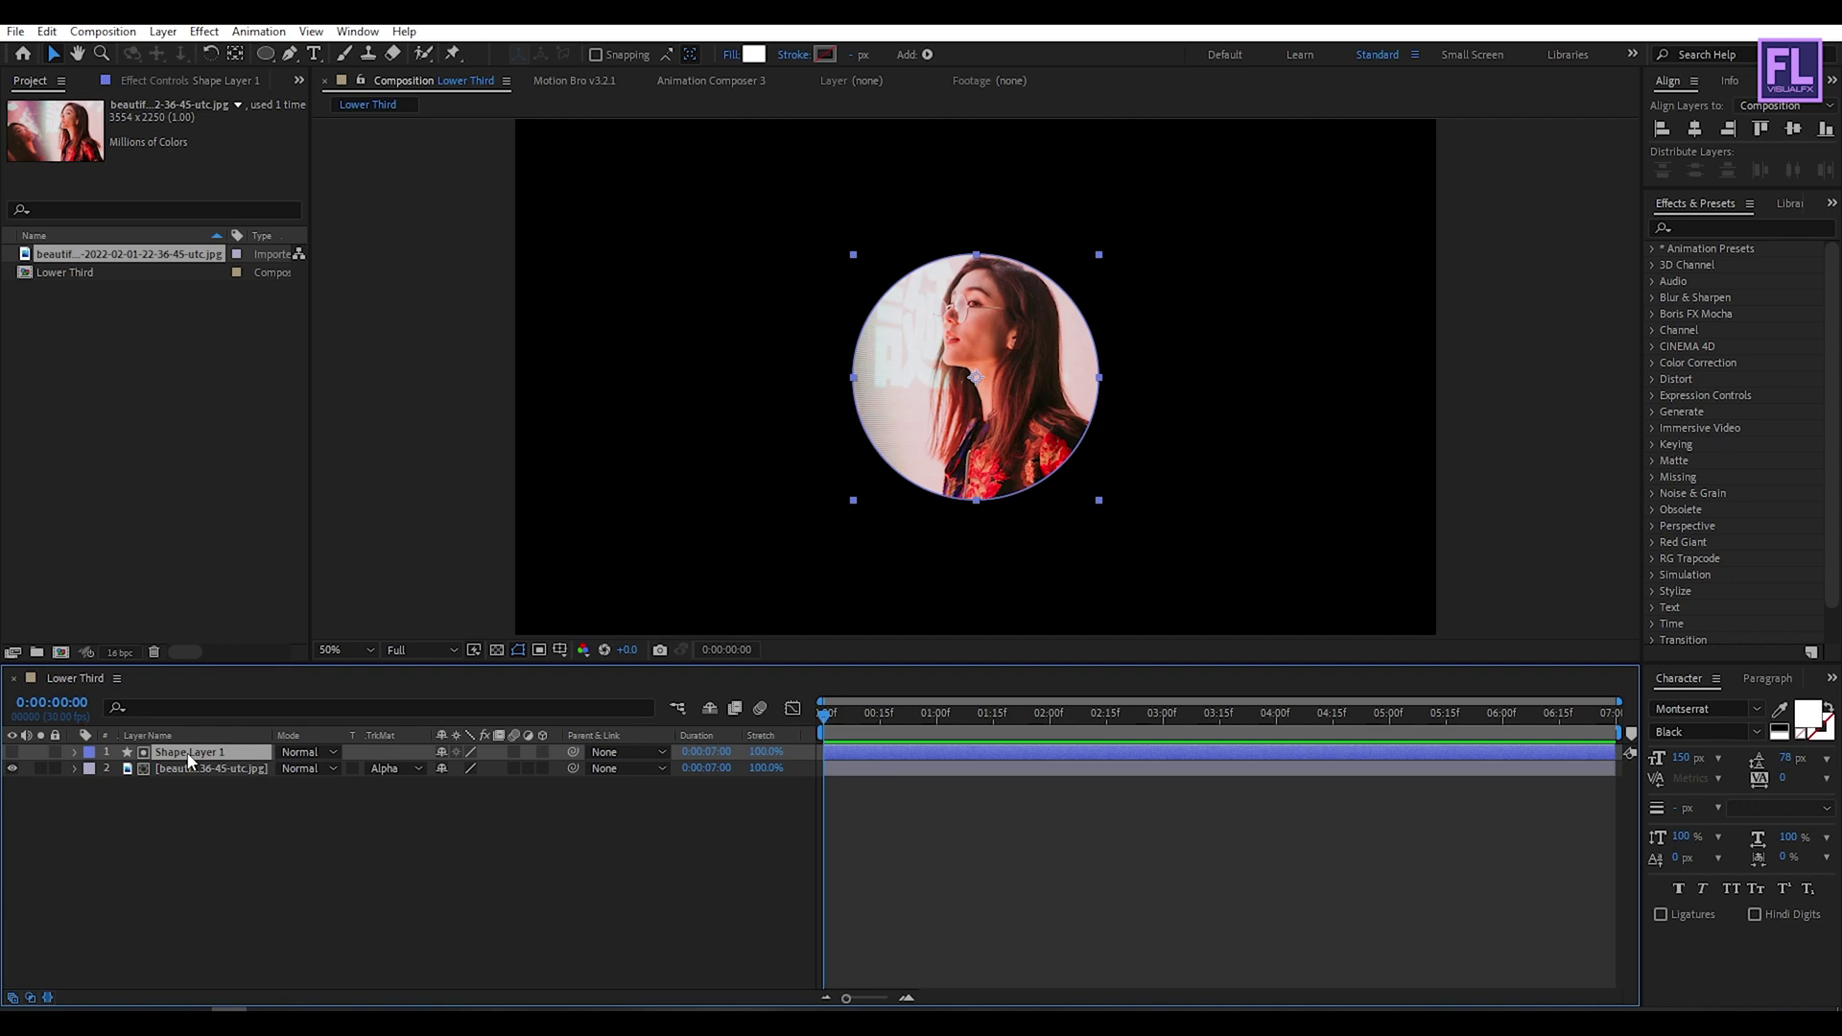
pyautogui.press('s')
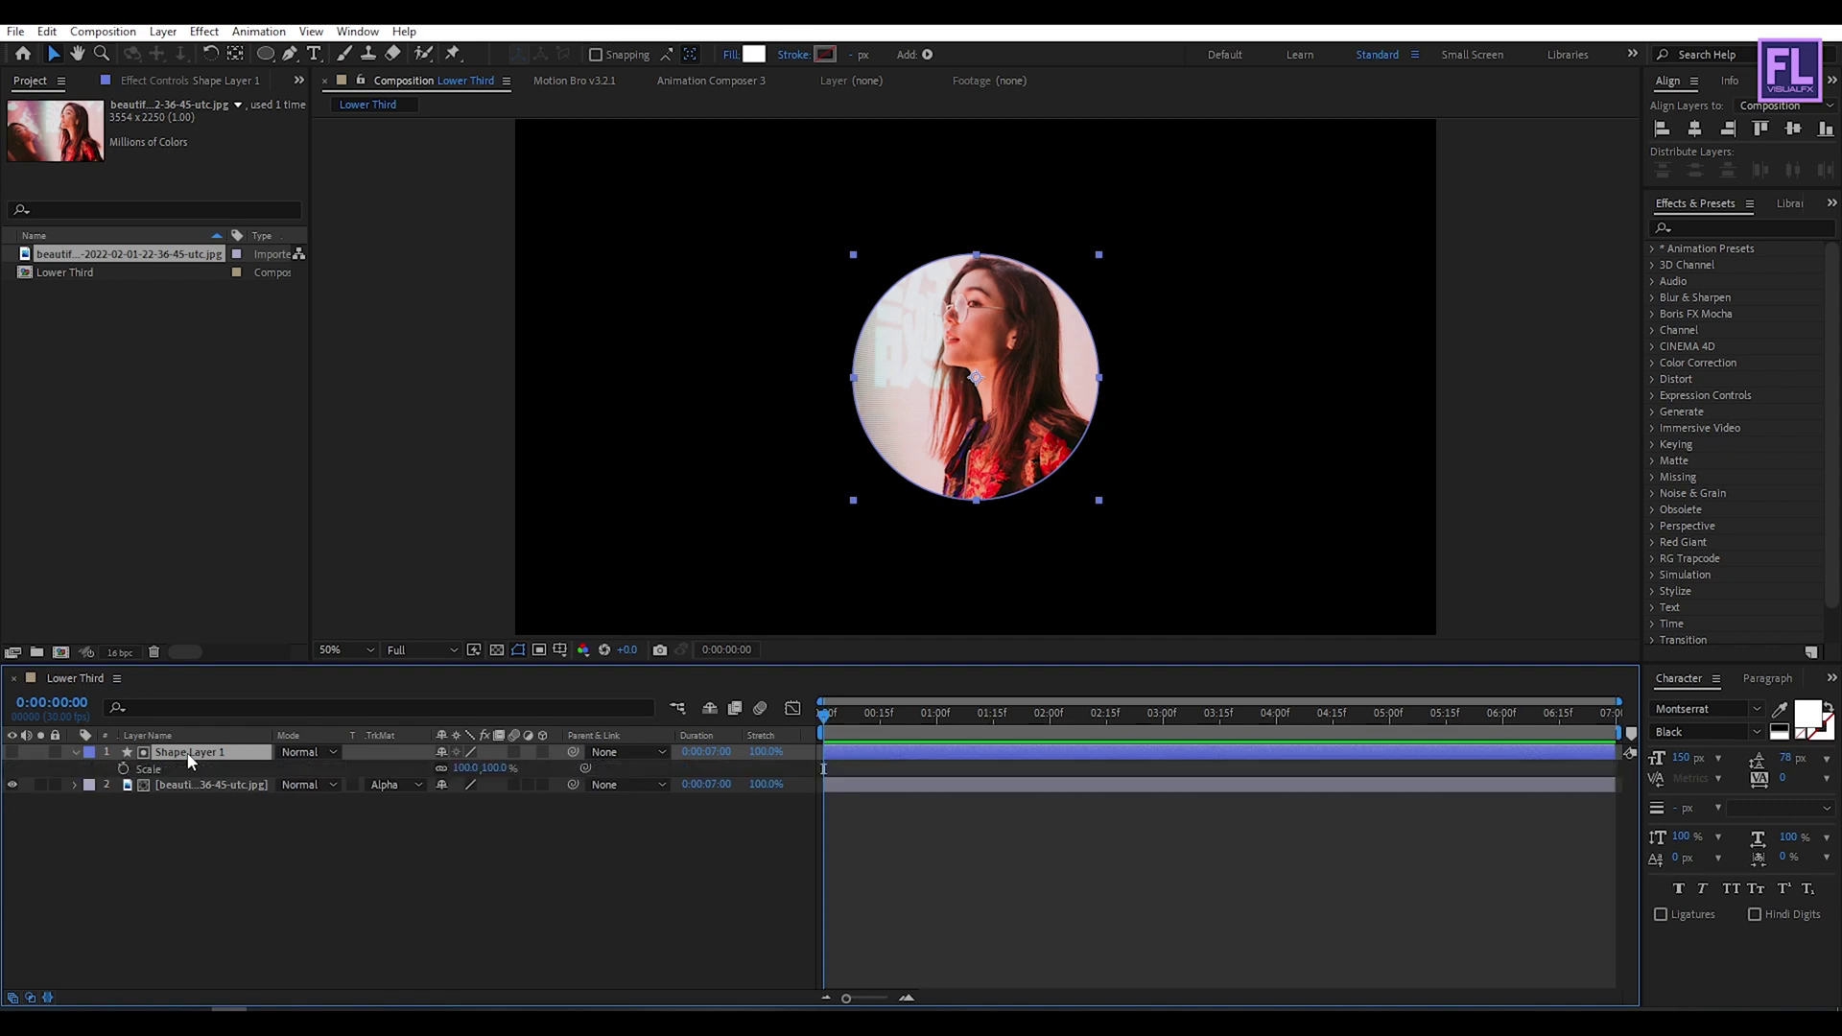
pyautogui.click(123, 770)
pyautogui.moveTo(828, 715); pyautogui.dragTo(977, 718)
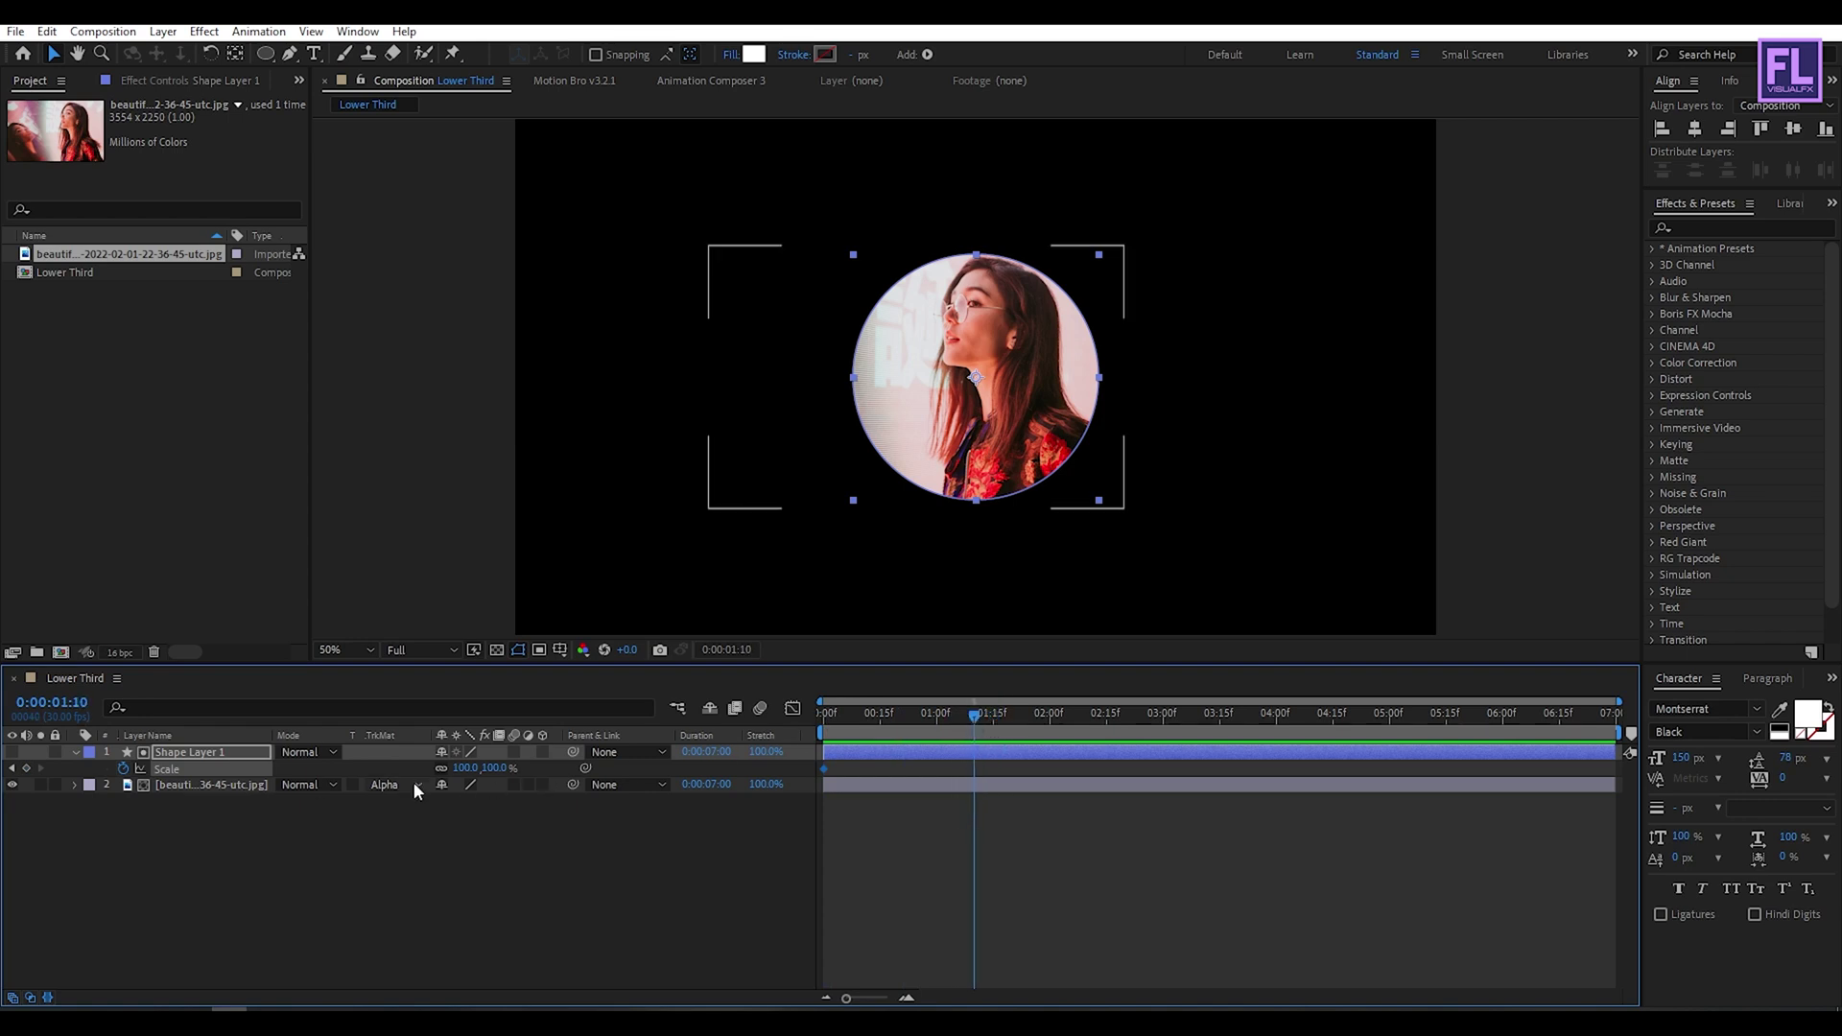
pyautogui.click(26, 769)
# - Set the circle's Scale to 0% at the first frame and scrub through the resulting animation
pyautogui.click(968, 733)
pyautogui.moveTo(968, 733); pyautogui.dragTo(801, 734)
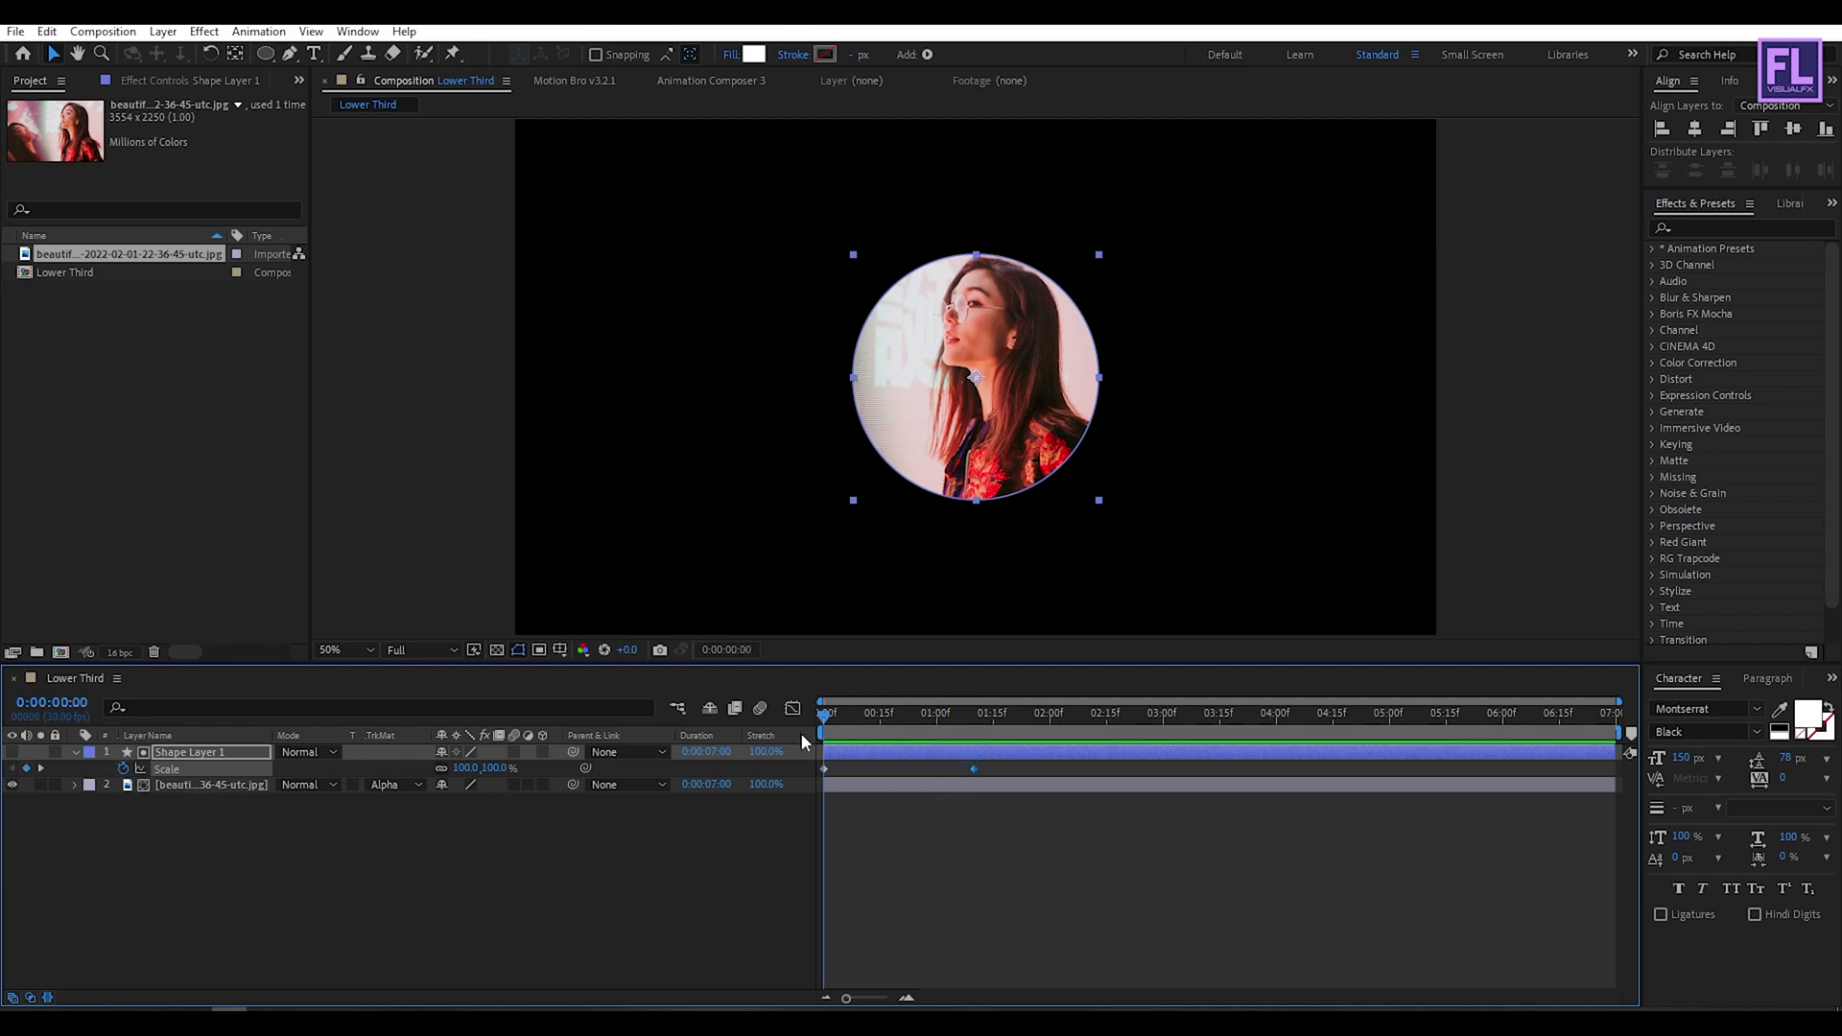
pyautogui.click(466, 769)
pyautogui.write('0')
pyautogui.press('Return')
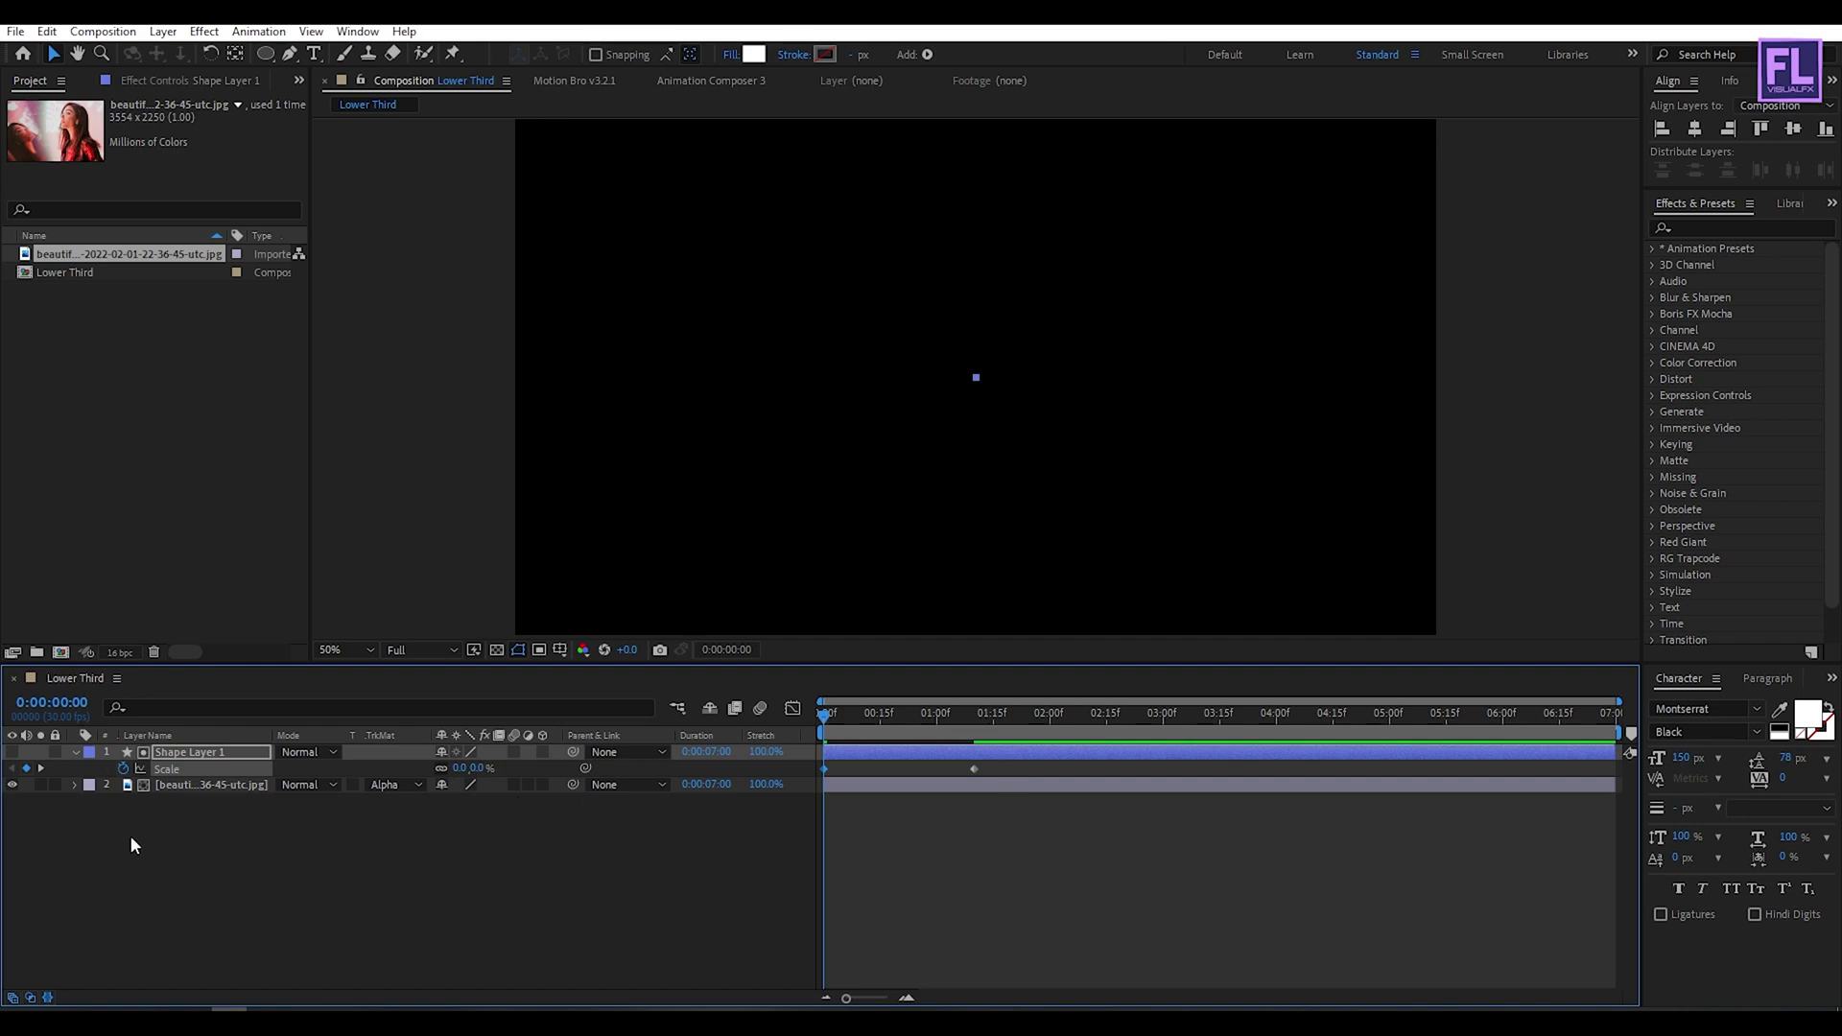
pyautogui.click(470, 808)
pyautogui.moveTo(855, 718); pyautogui.dragTo(809, 743)
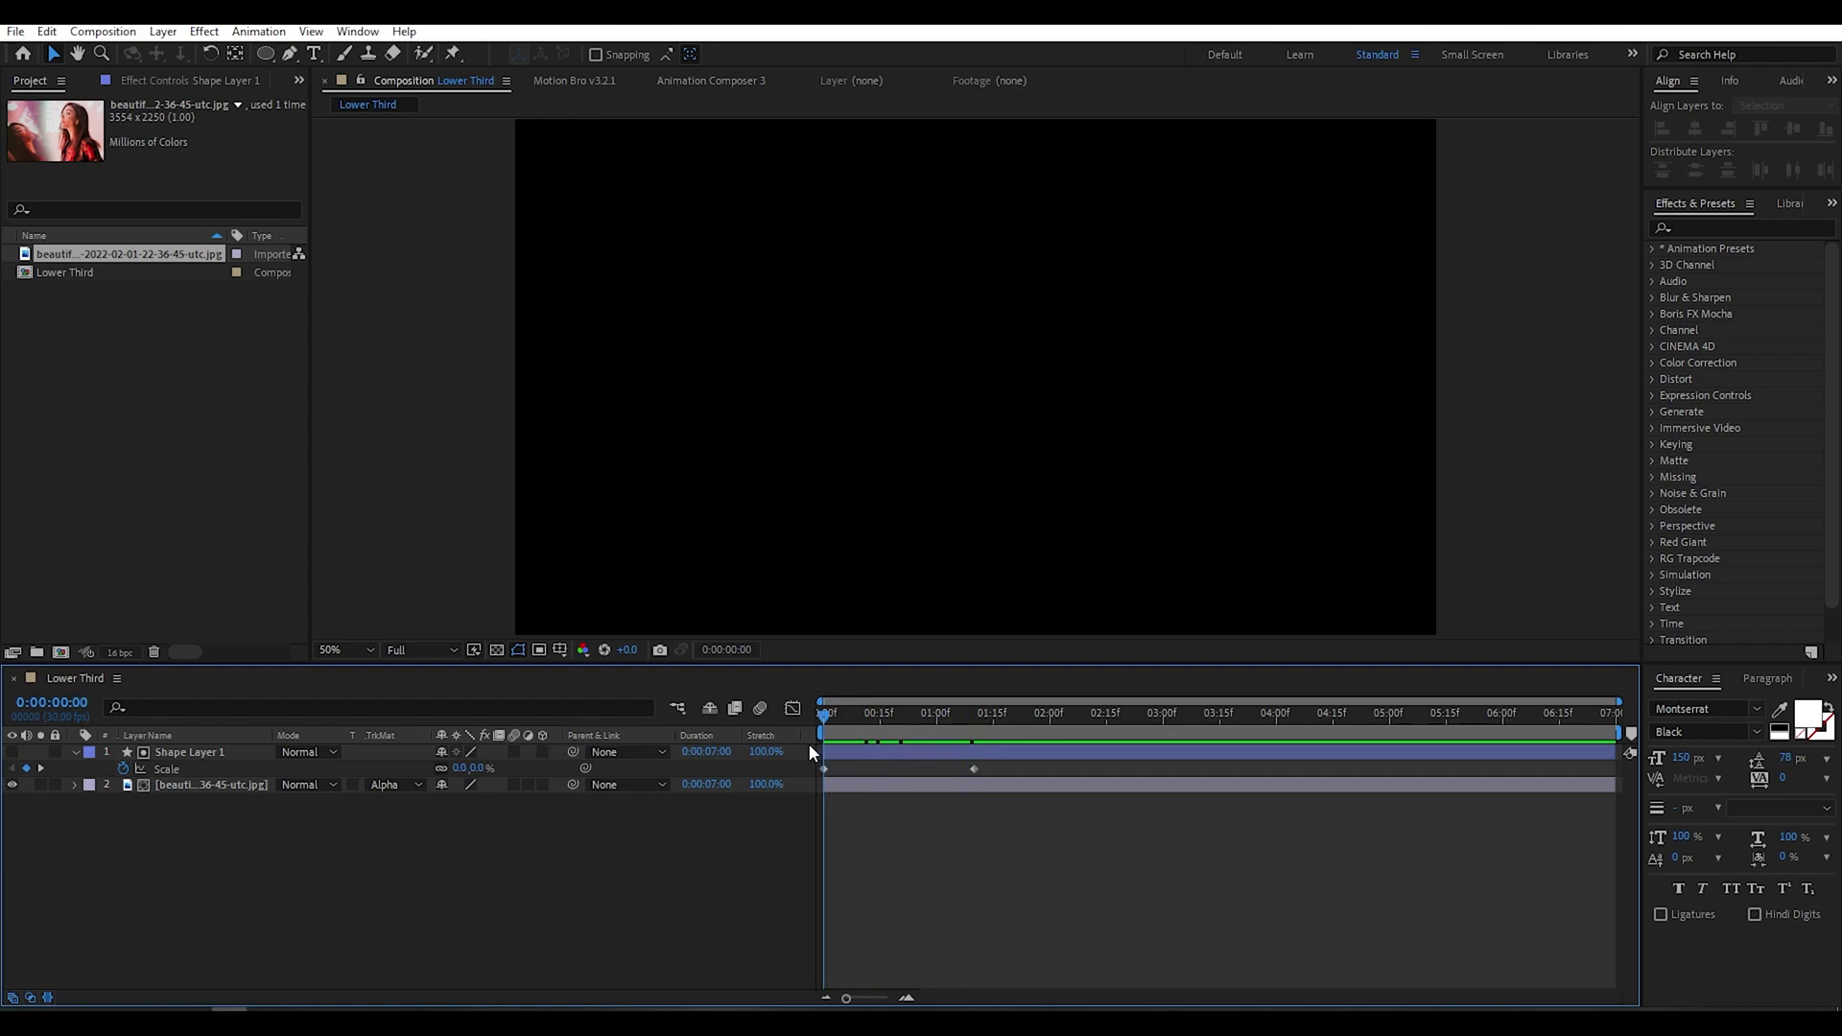
# - Keyframe the photo layer's Scale at 0:00:01:10, and enlarge the photo to about 30% at the first frame
pyautogui.click(226, 784)
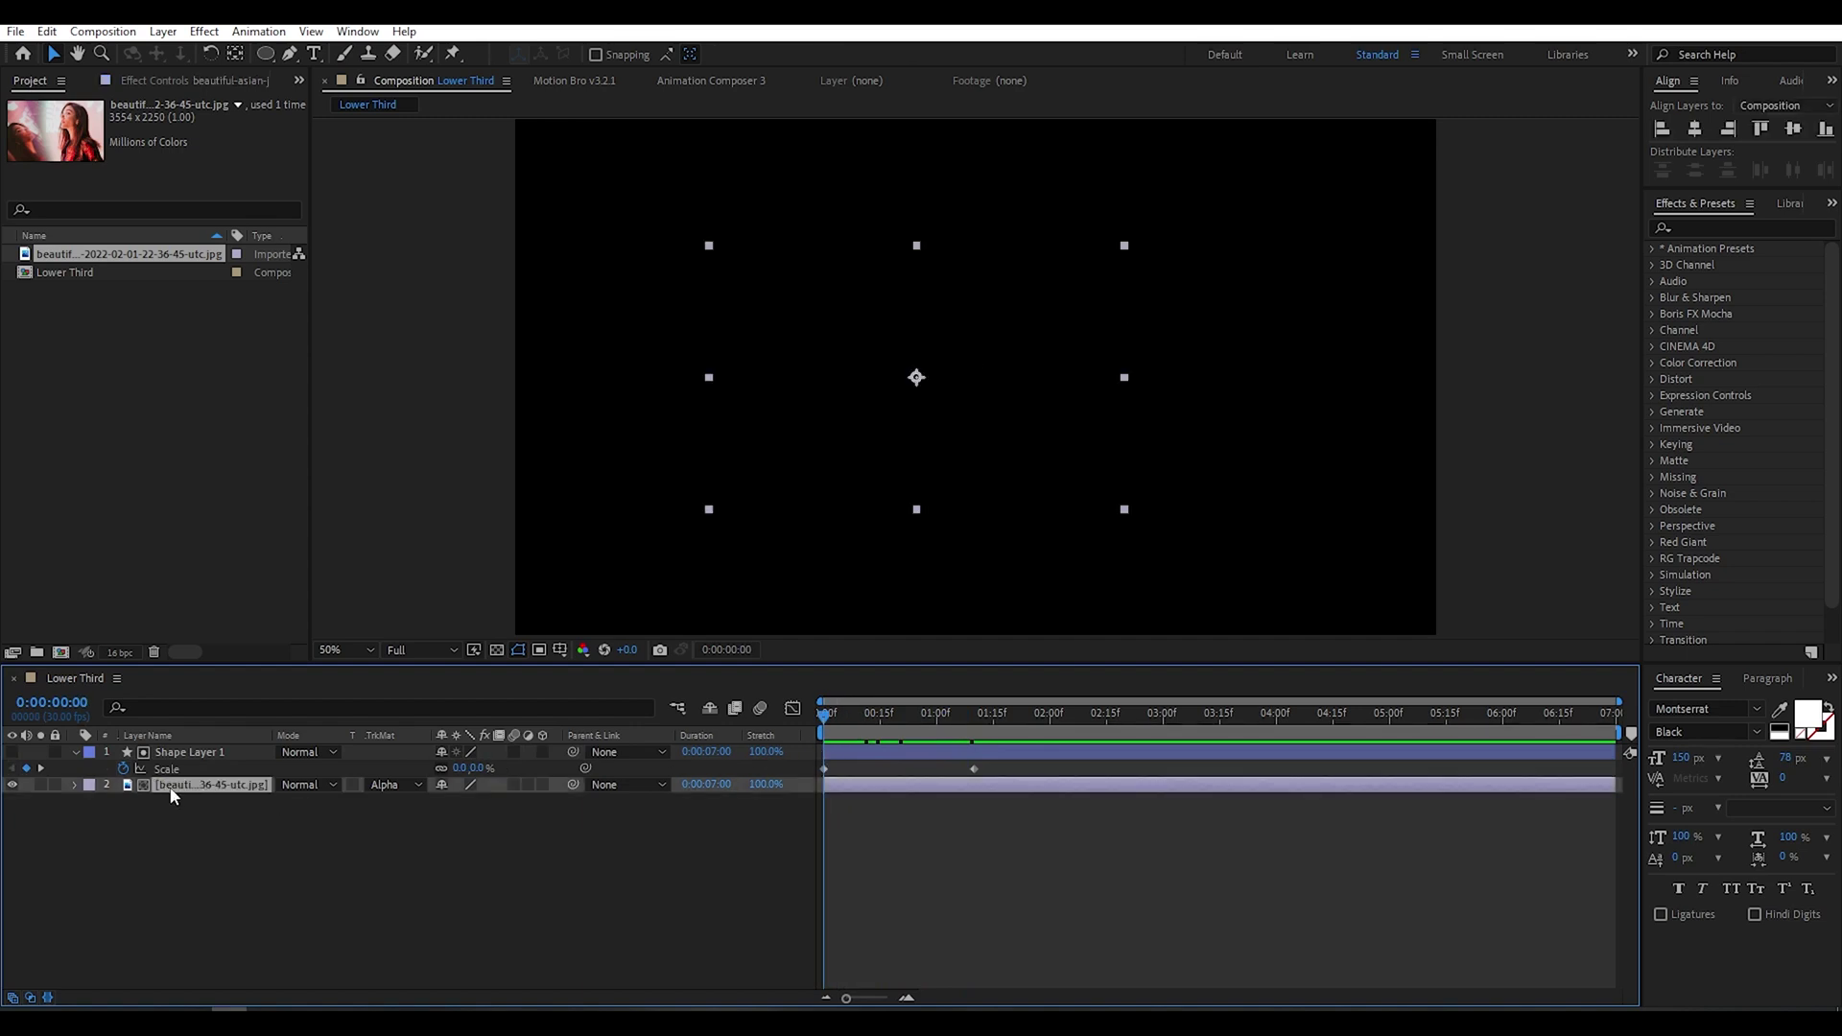
pyautogui.press('s')
pyautogui.moveTo(836, 717); pyautogui.dragTo(974, 715)
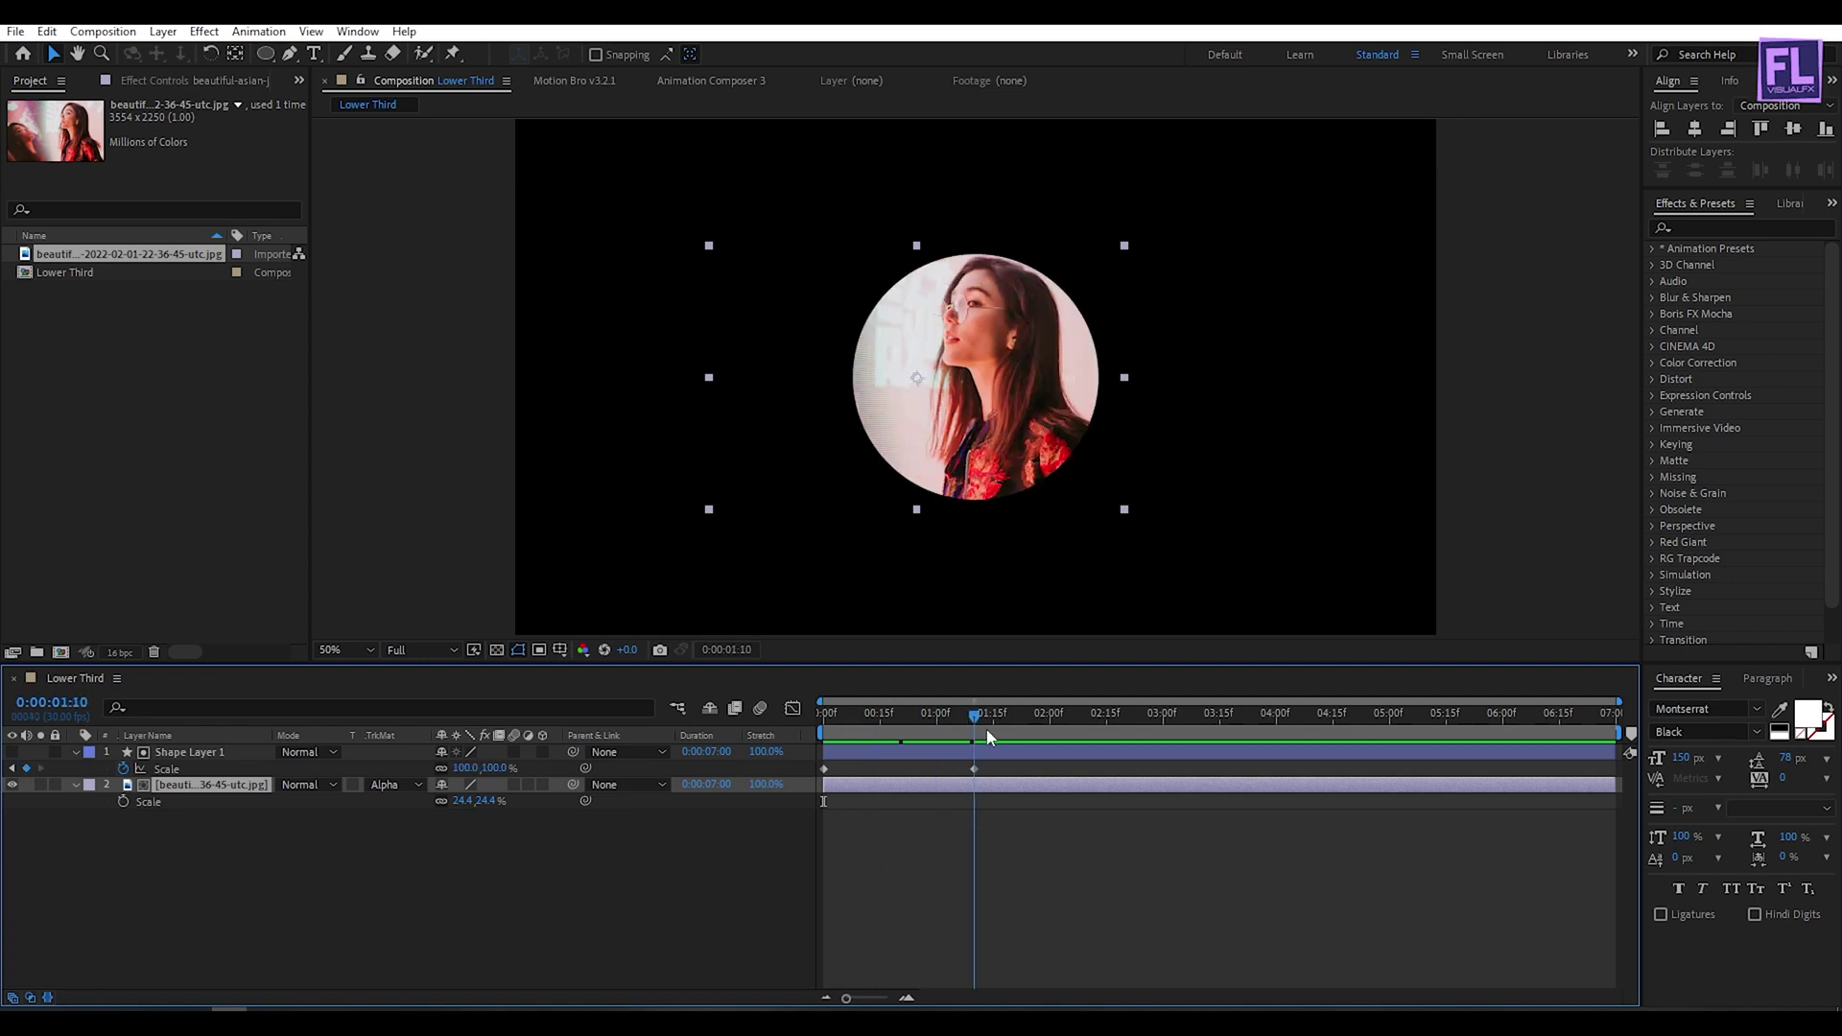
pyautogui.click(123, 801)
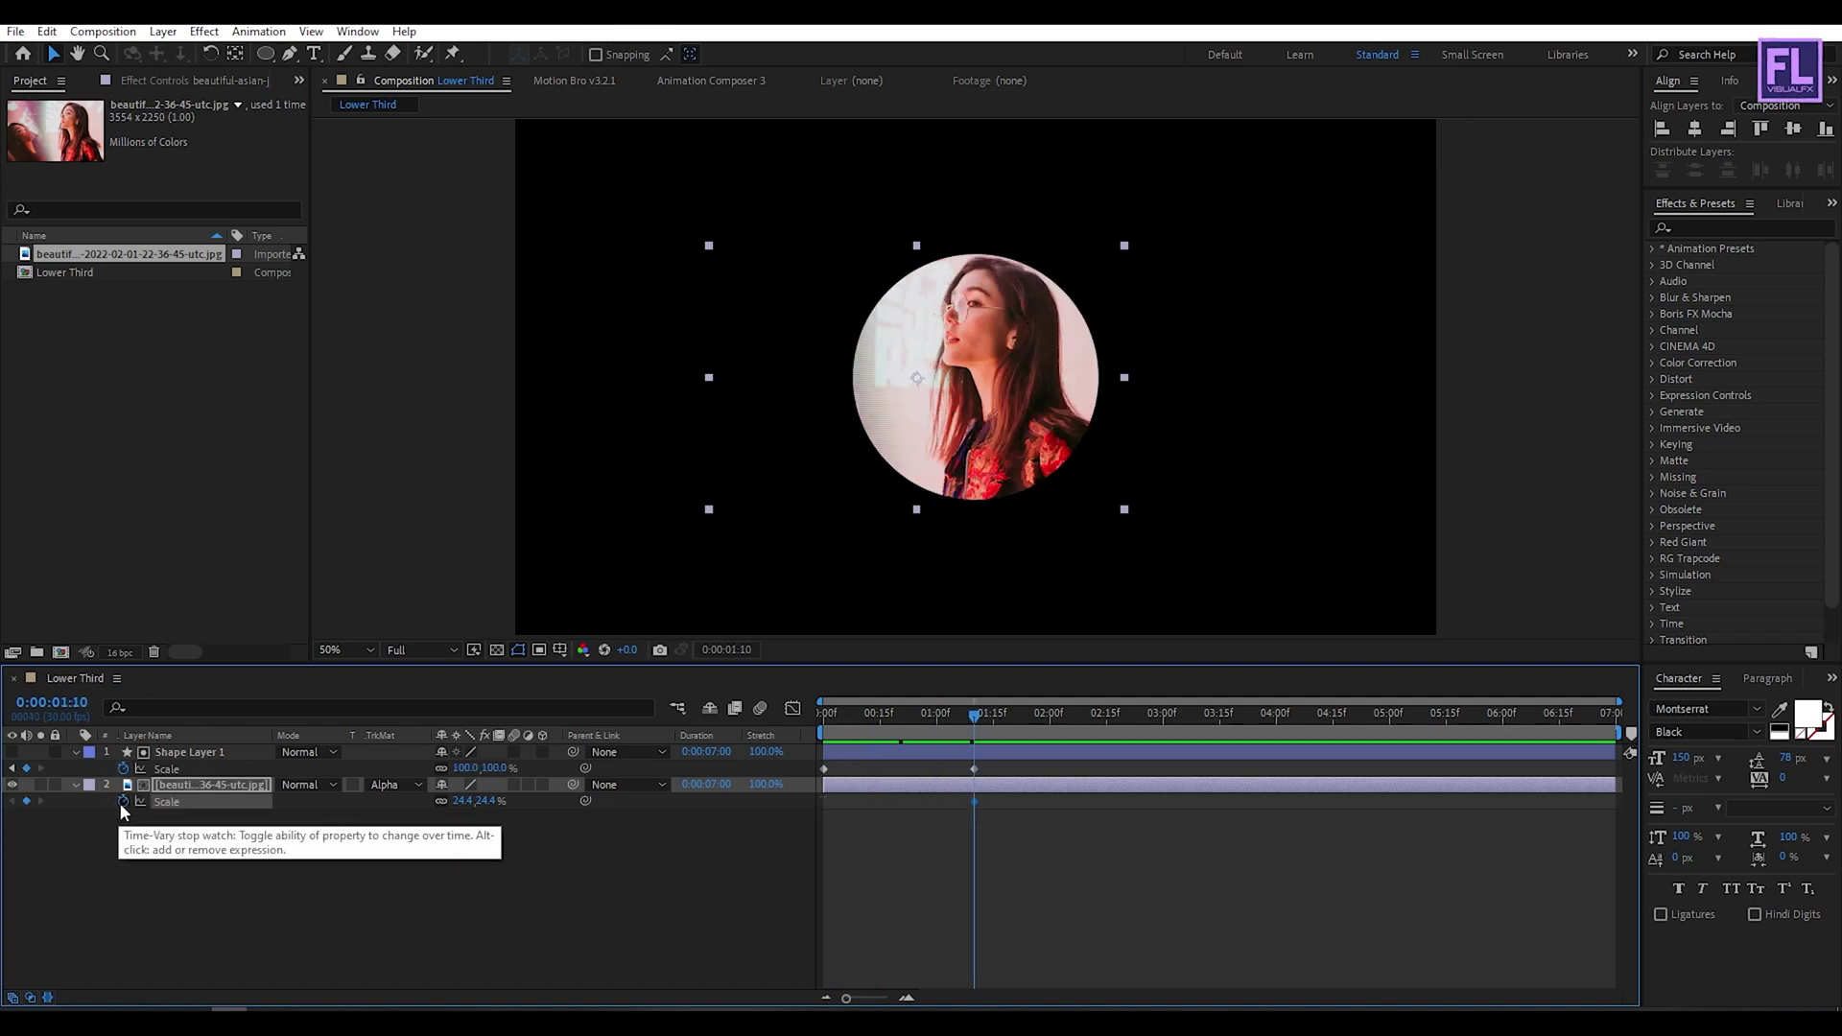
pyautogui.moveTo(969, 717); pyautogui.dragTo(802, 718)
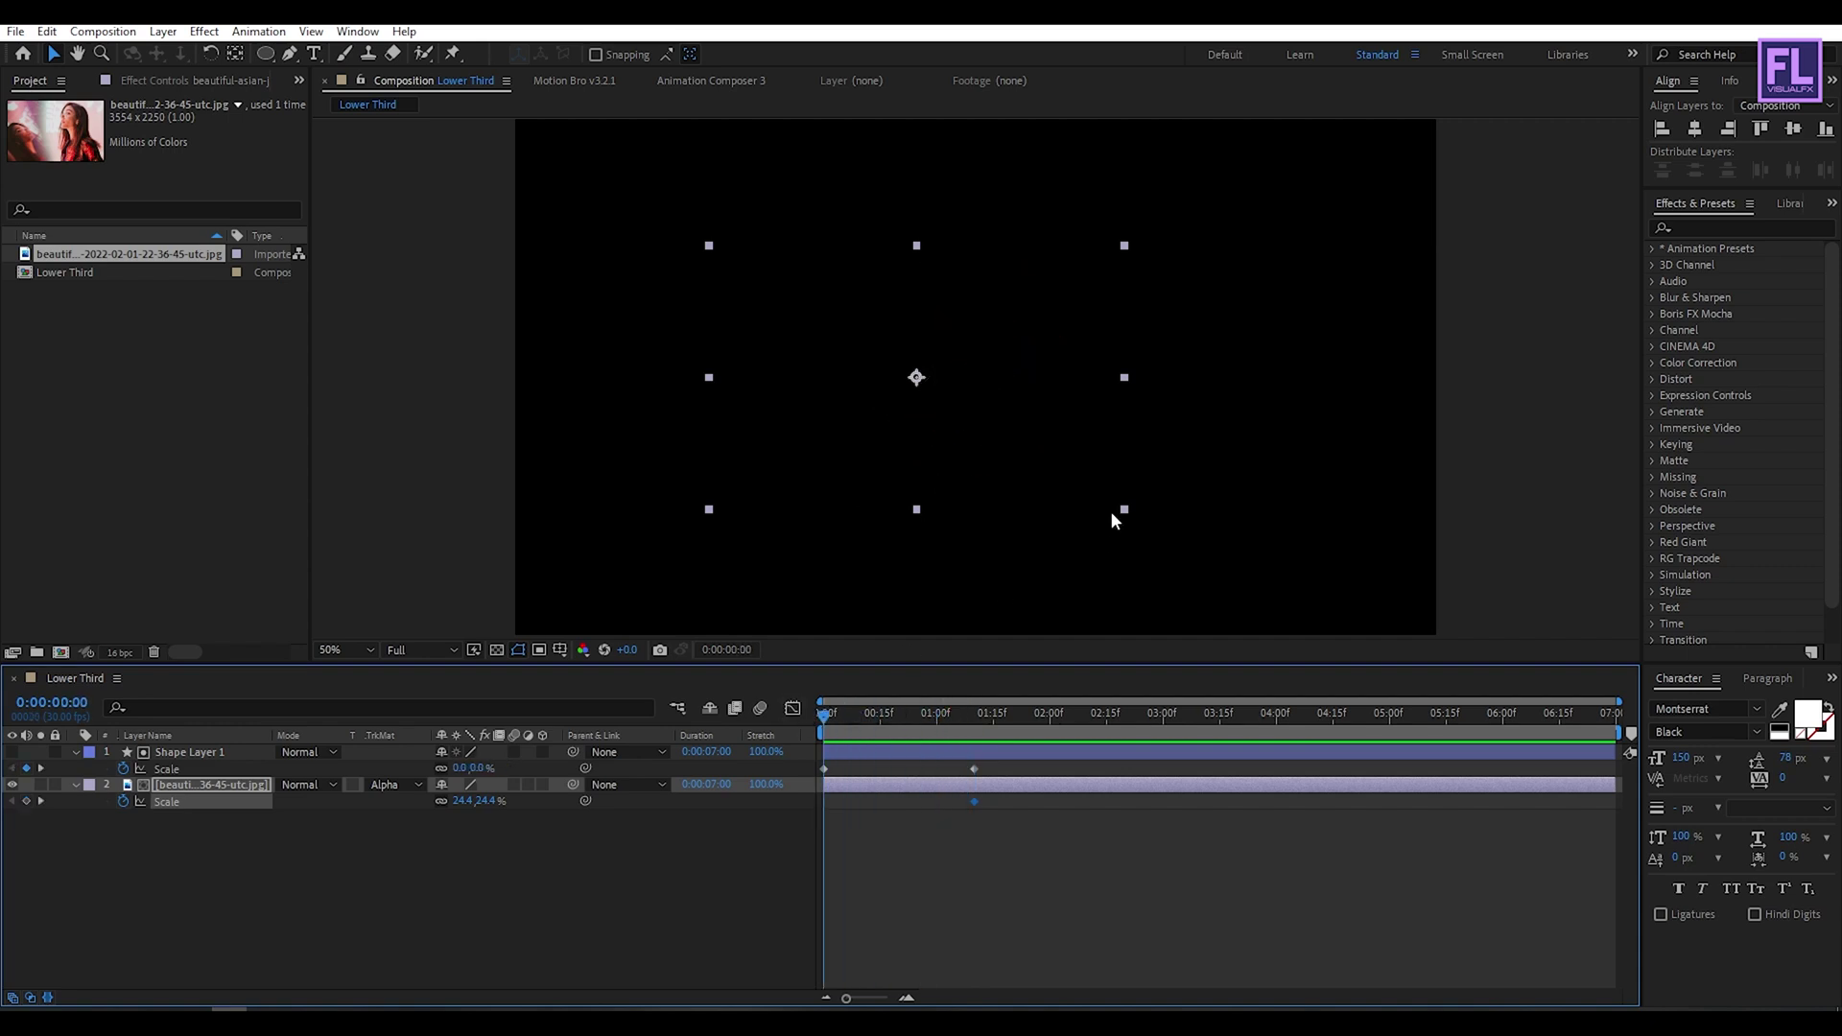
pyautogui.moveTo(1125, 511); pyautogui.dragTo(1176, 543)
# - Apply Easy Ease to all Scale keyframes of the circle and photo layers
pyautogui.moveTo(1002, 764); pyautogui.dragTo(809, 819)
pyautogui.press('F9')
pyautogui.moveTo(865, 731); pyautogui.dragTo(933, 735)
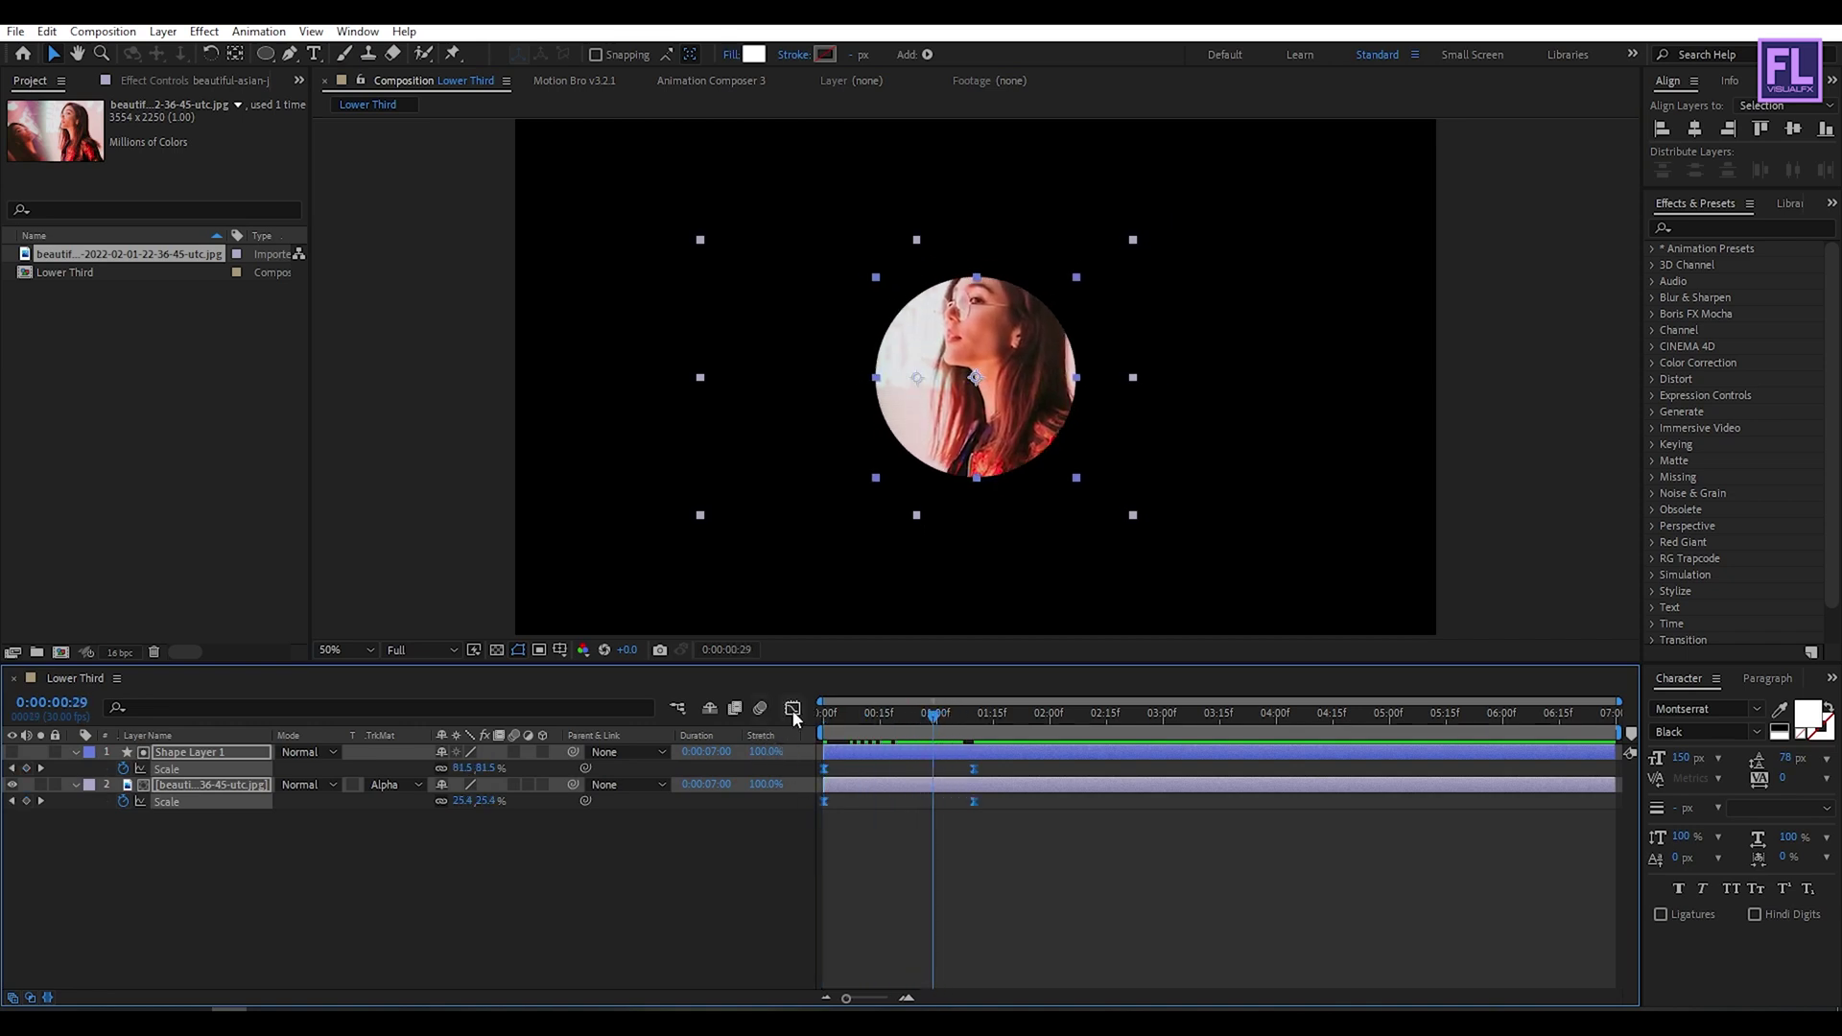
# - Reshape the Scale speed graph into a sharp early peak around 0:15f with a long ease-out, and preview the animation
pyautogui.click(793, 710)
pyautogui.moveTo(945, 918); pyautogui.dragTo(881, 894)
pyautogui.moveTo(924, 739); pyautogui.dragTo(802, 712)
pyautogui.press('space')
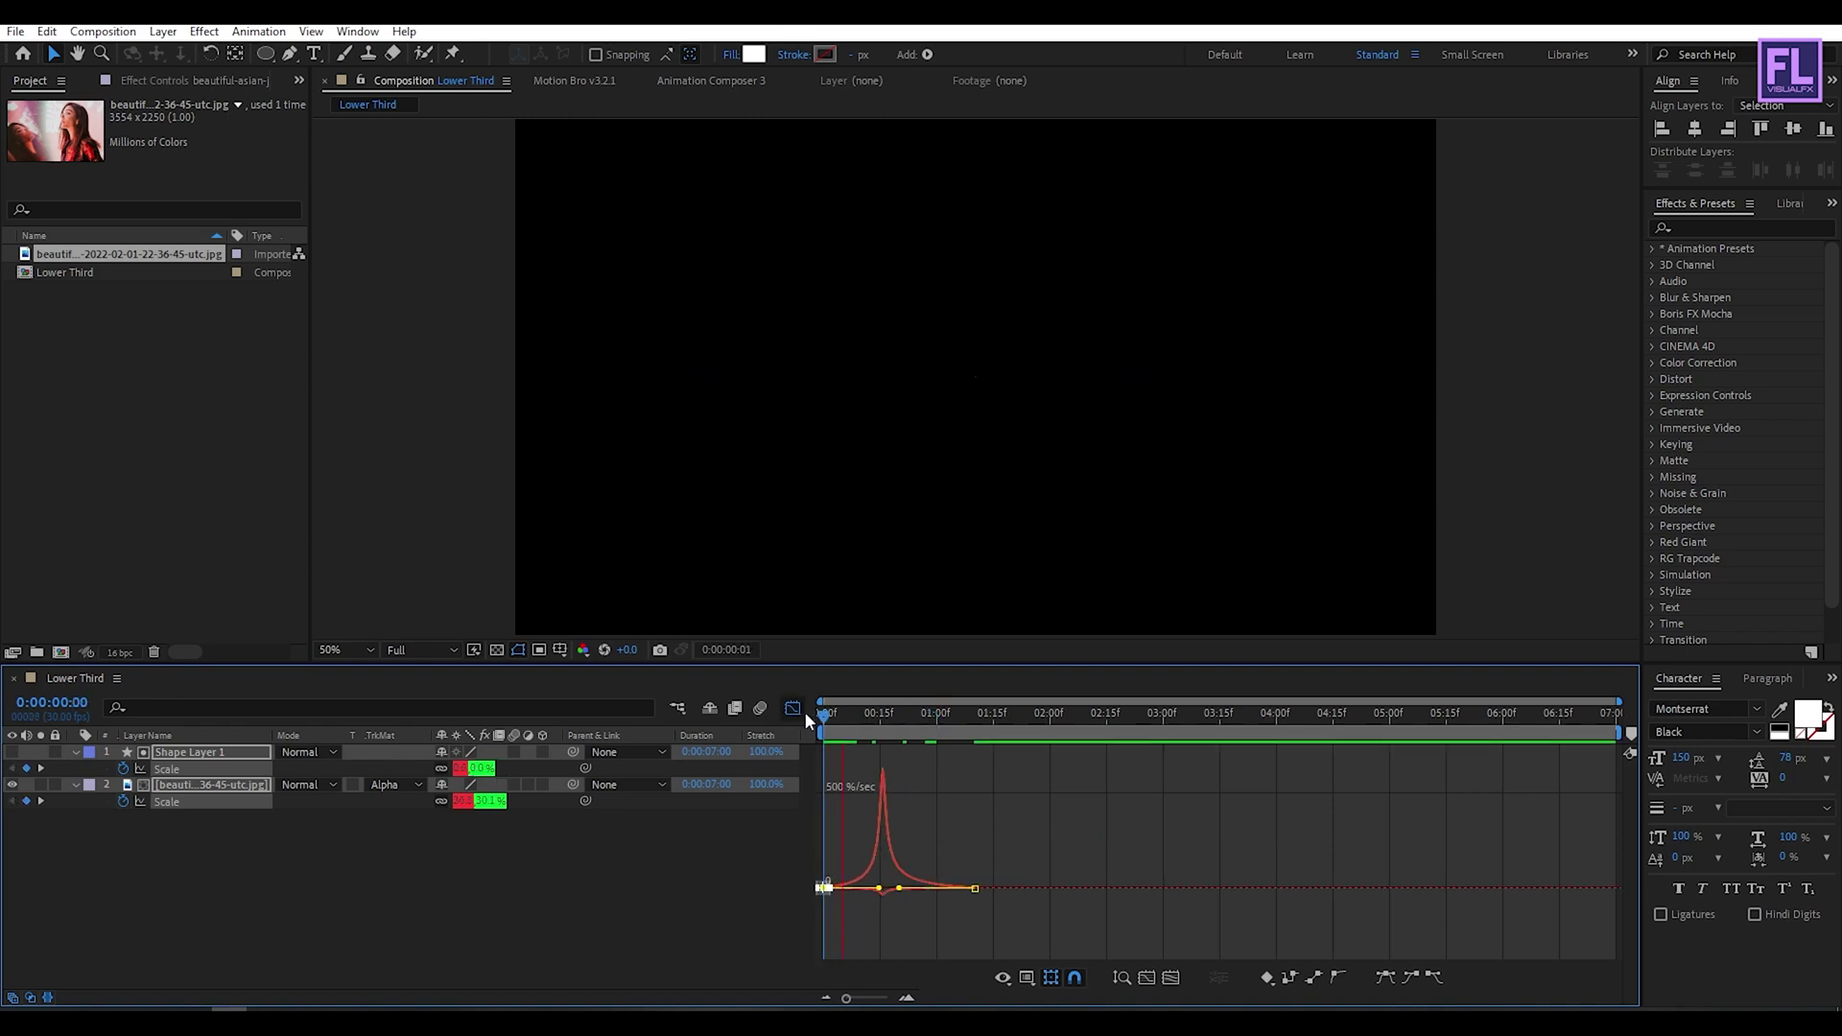
pyautogui.moveTo(954, 728); pyautogui.dragTo(810, 780)
pyautogui.press('space')
pyautogui.press('space')
pyautogui.click(793, 708)
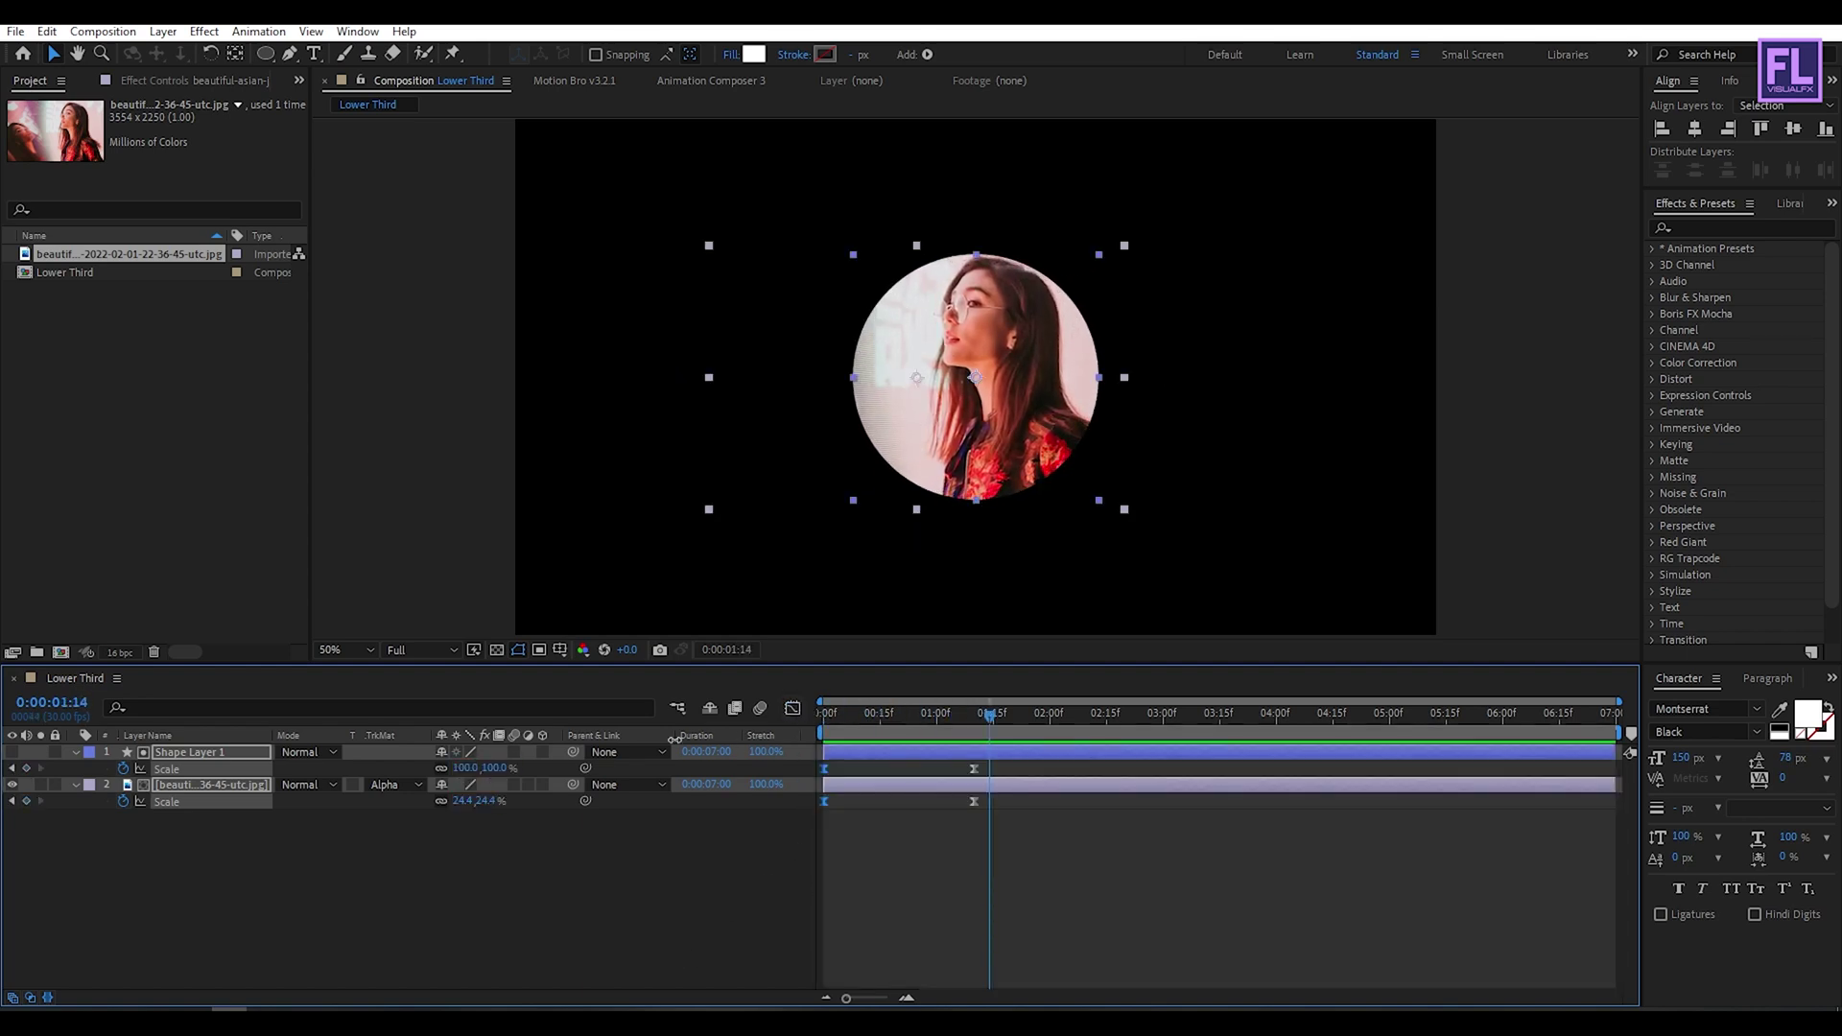
# - Pre-compose the circle shape and photo layers together into a new composition named Circle, moving all attributes into it
pyautogui.click(76, 752)
pyautogui.click(203, 837)
pyautogui.moveTo(173, 860); pyautogui.dragTo(213, 753)
pyautogui.rightClick(213, 752)
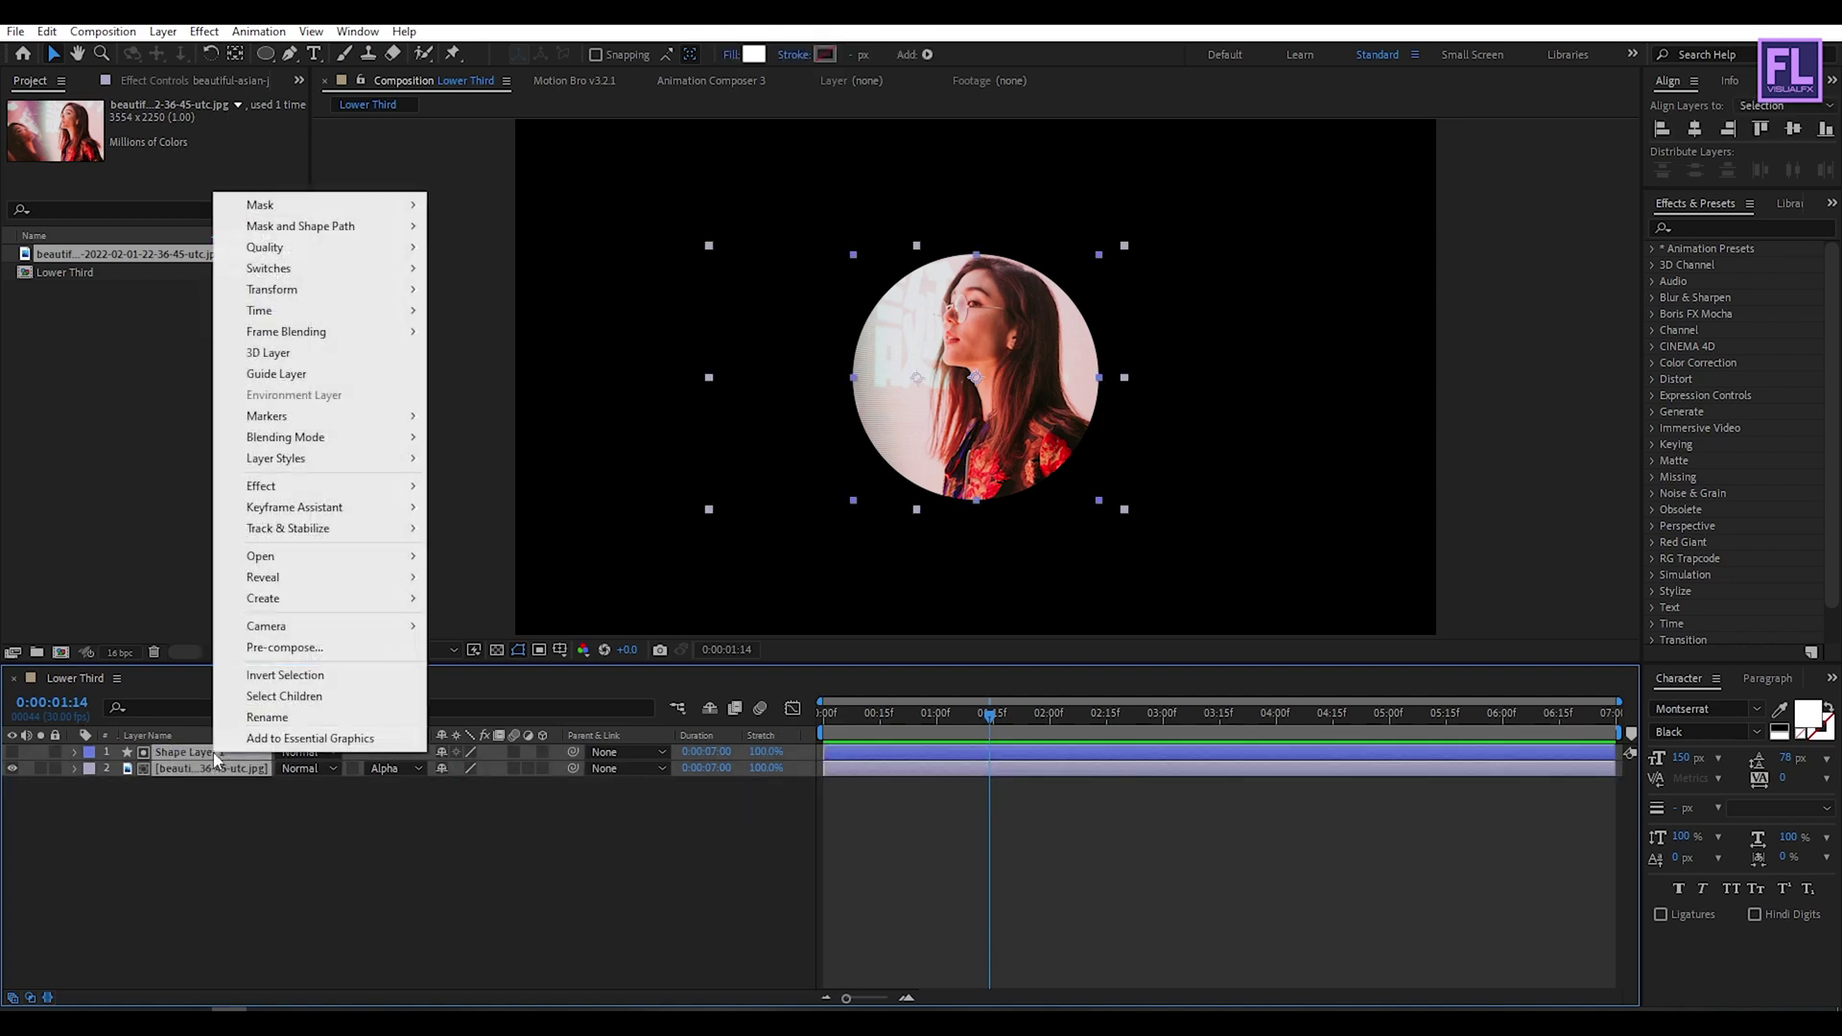
pyautogui.click(307, 650)
pyautogui.click(791, 482)
pyautogui.moveTo(850, 332); pyautogui.dragTo(783, 412)
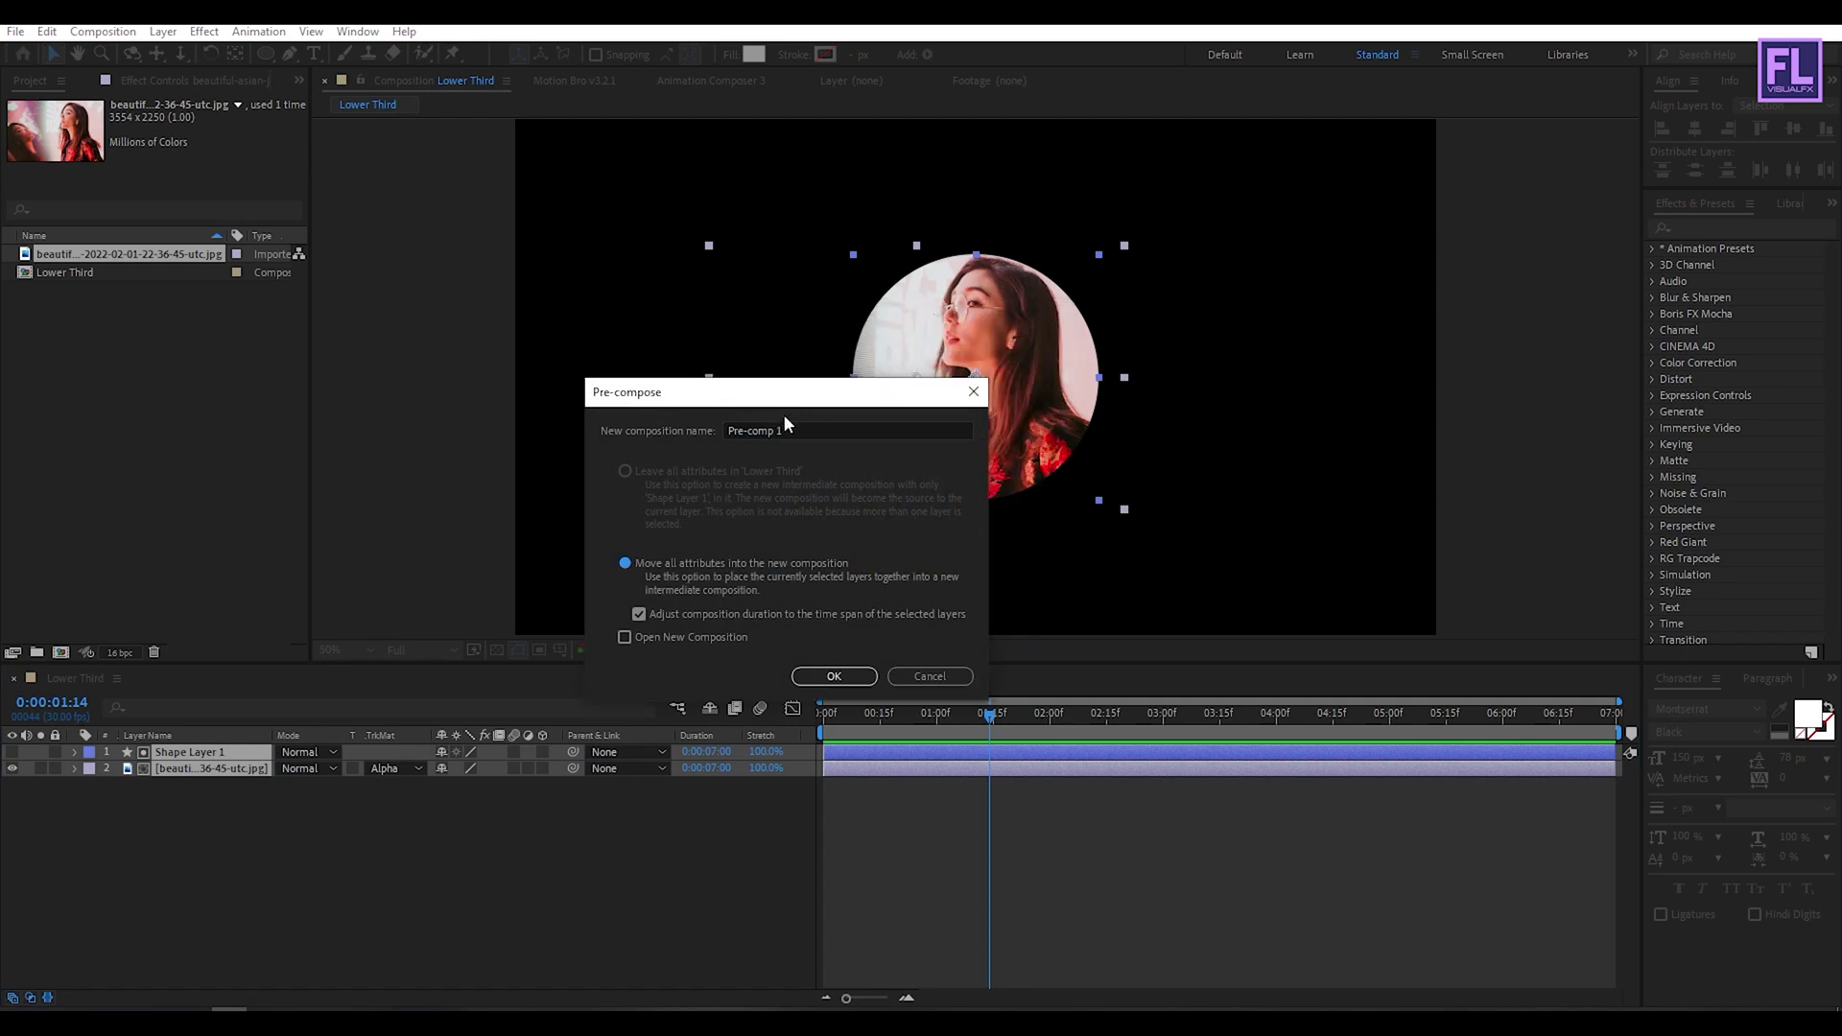
pyautogui.write('Circle')
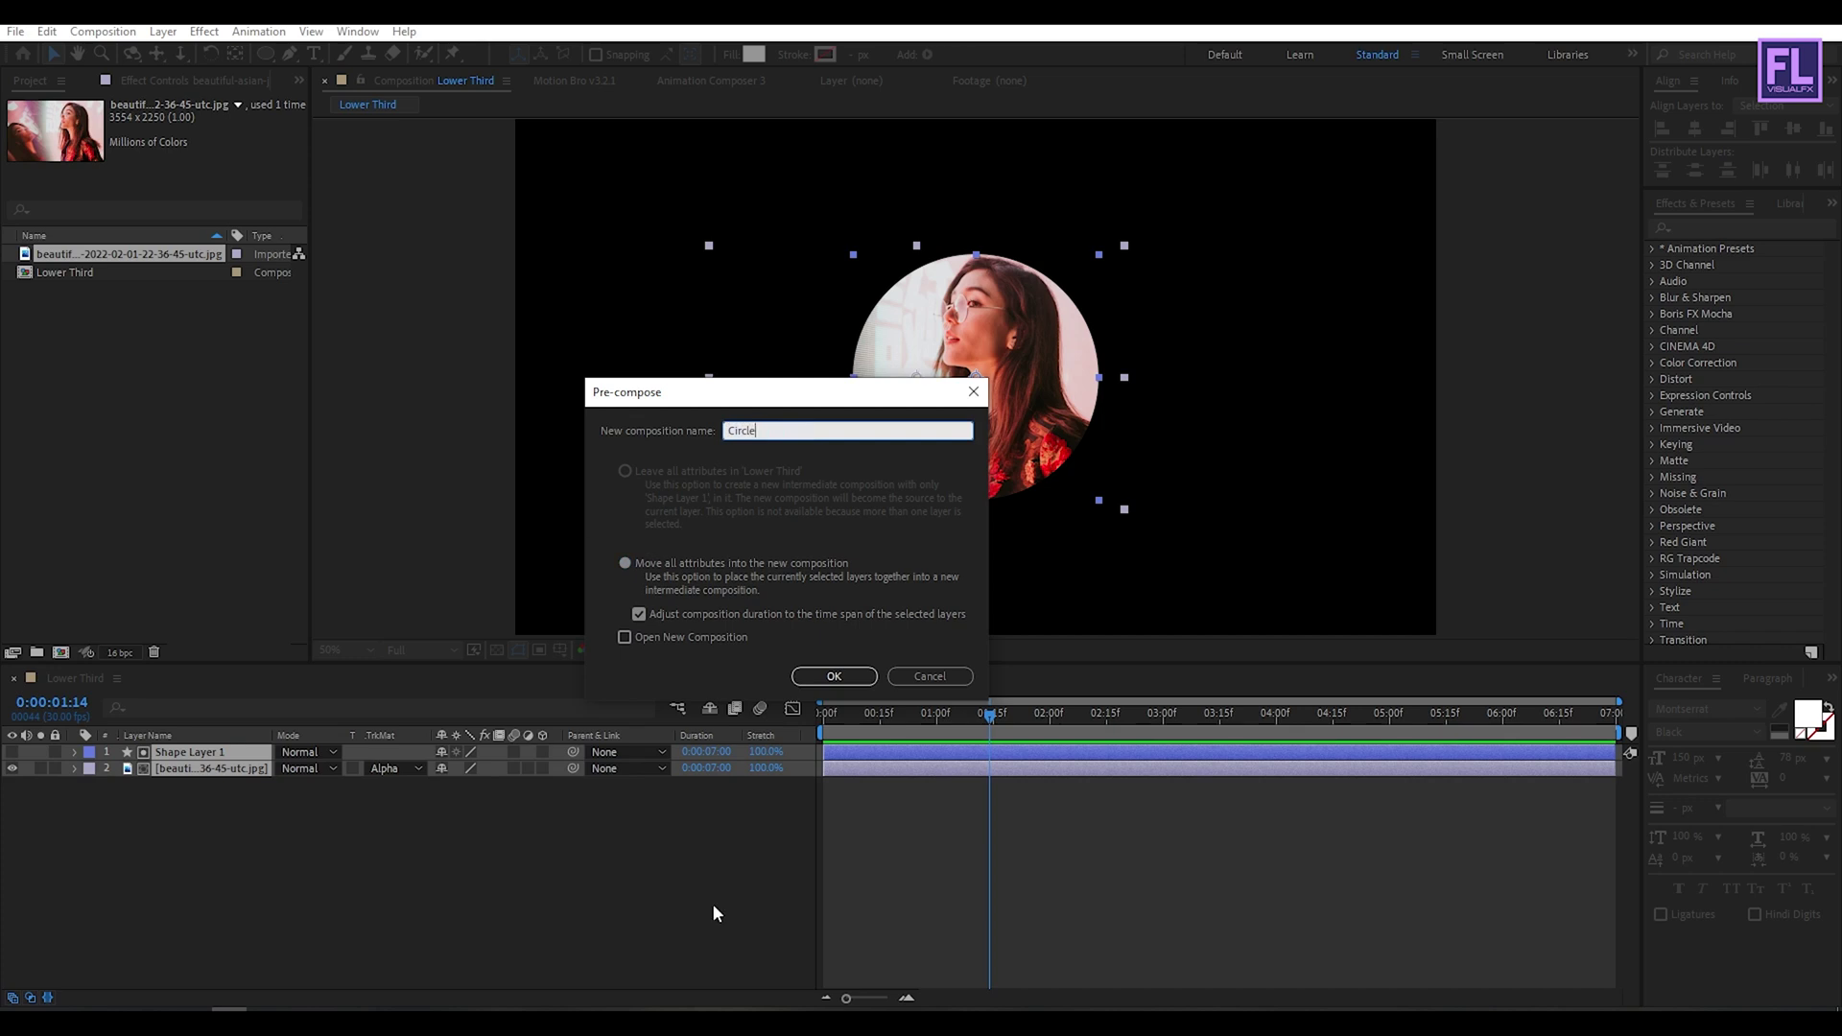
pyautogui.click(834, 676)
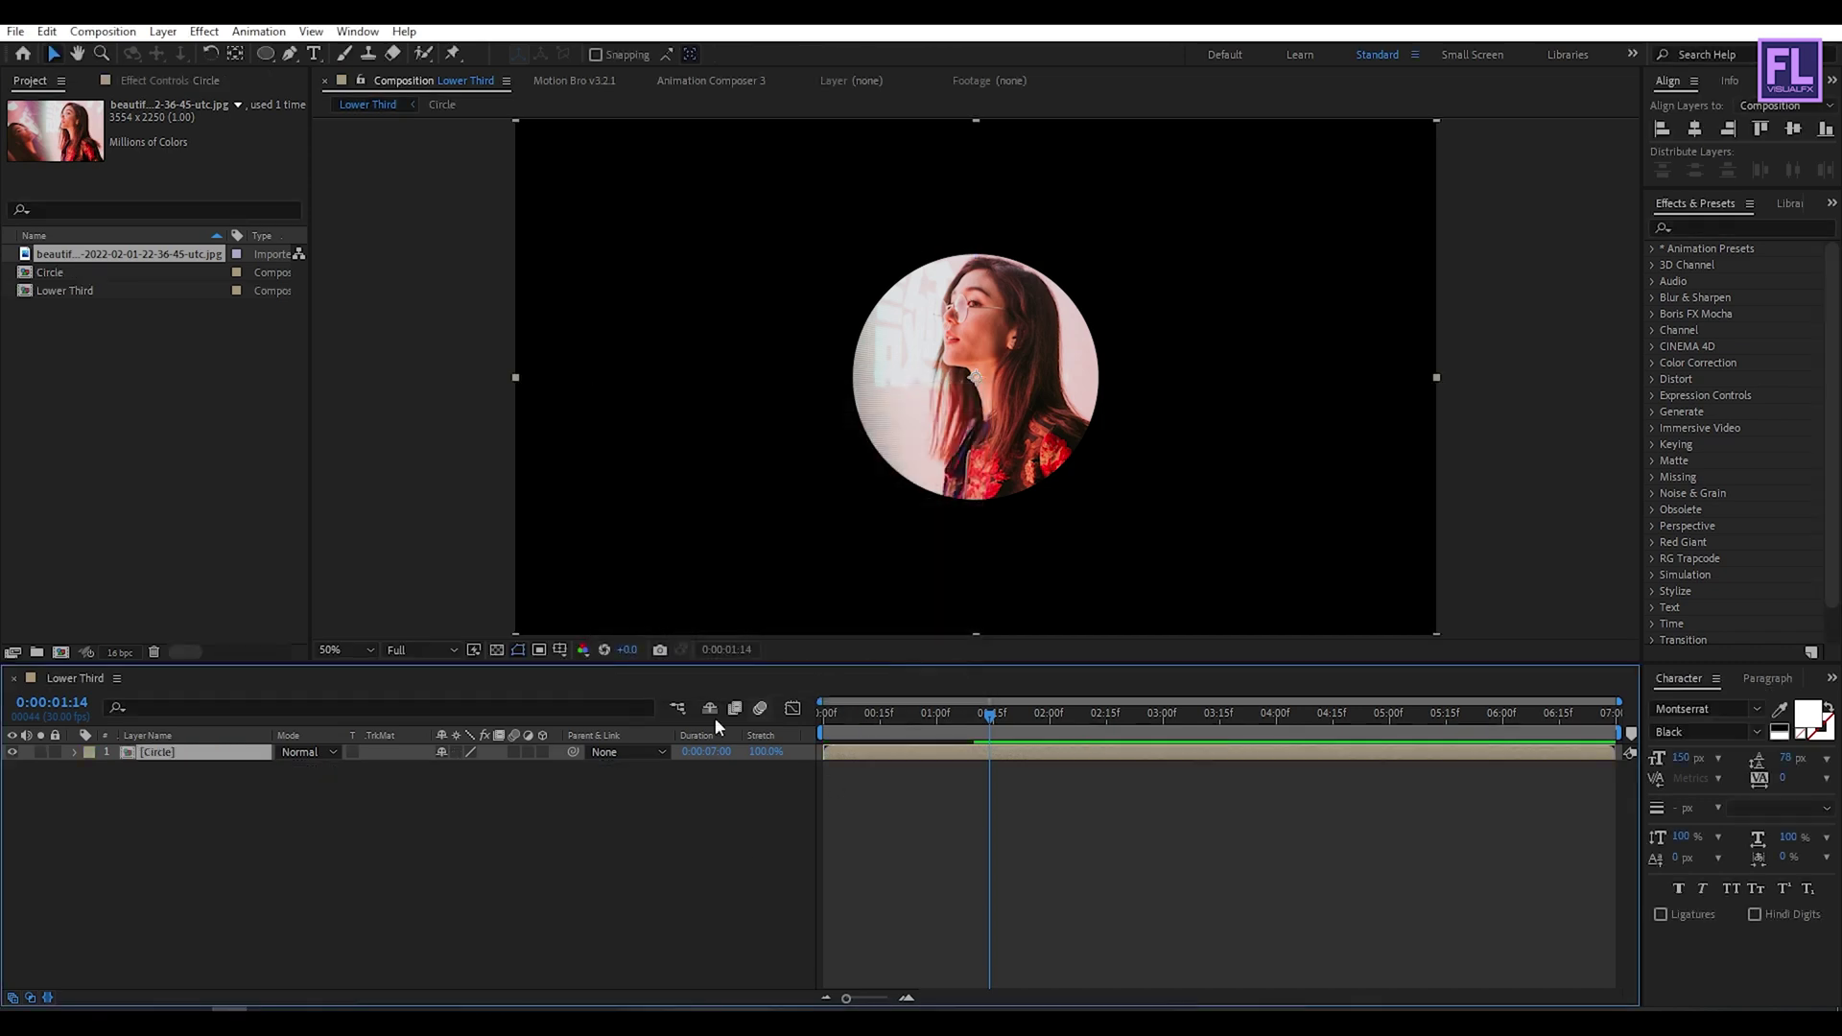
pyautogui.click(229, 877)
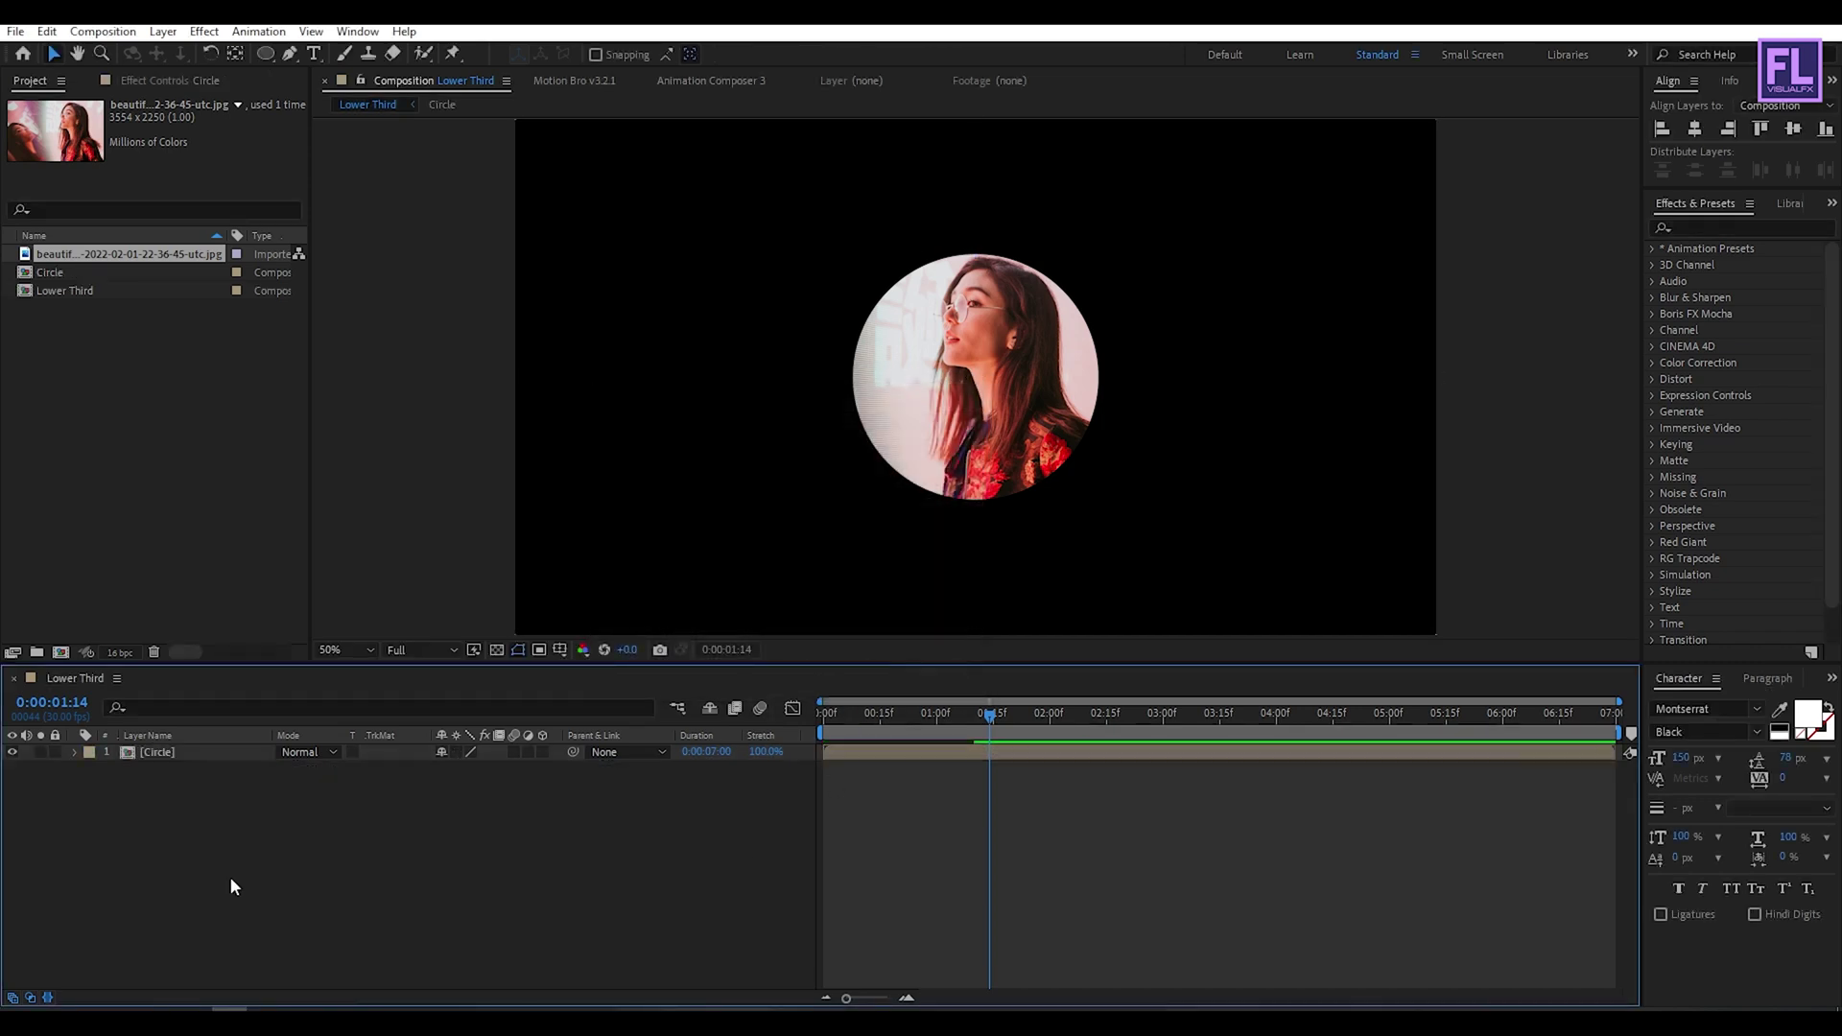
# - Activate the Pen tool with no layer selected and set the shape fill to None
pyautogui.click(289, 58)
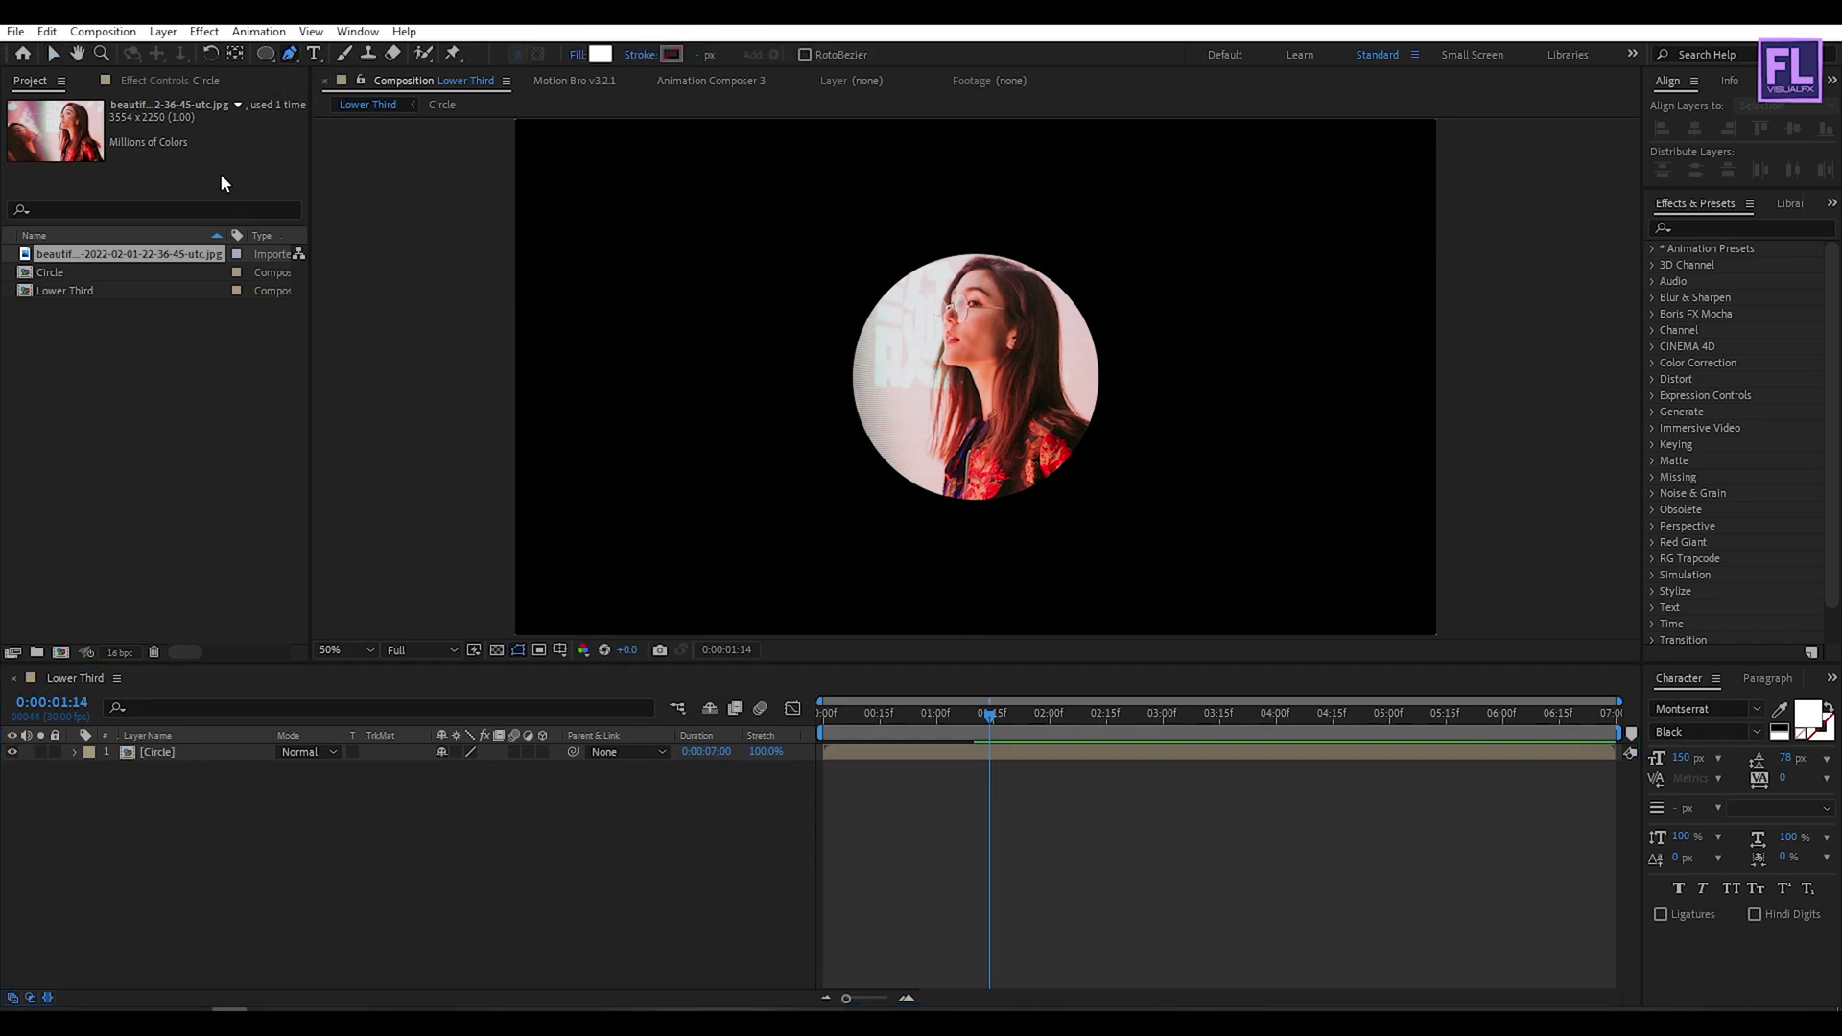
pyautogui.click(596, 60)
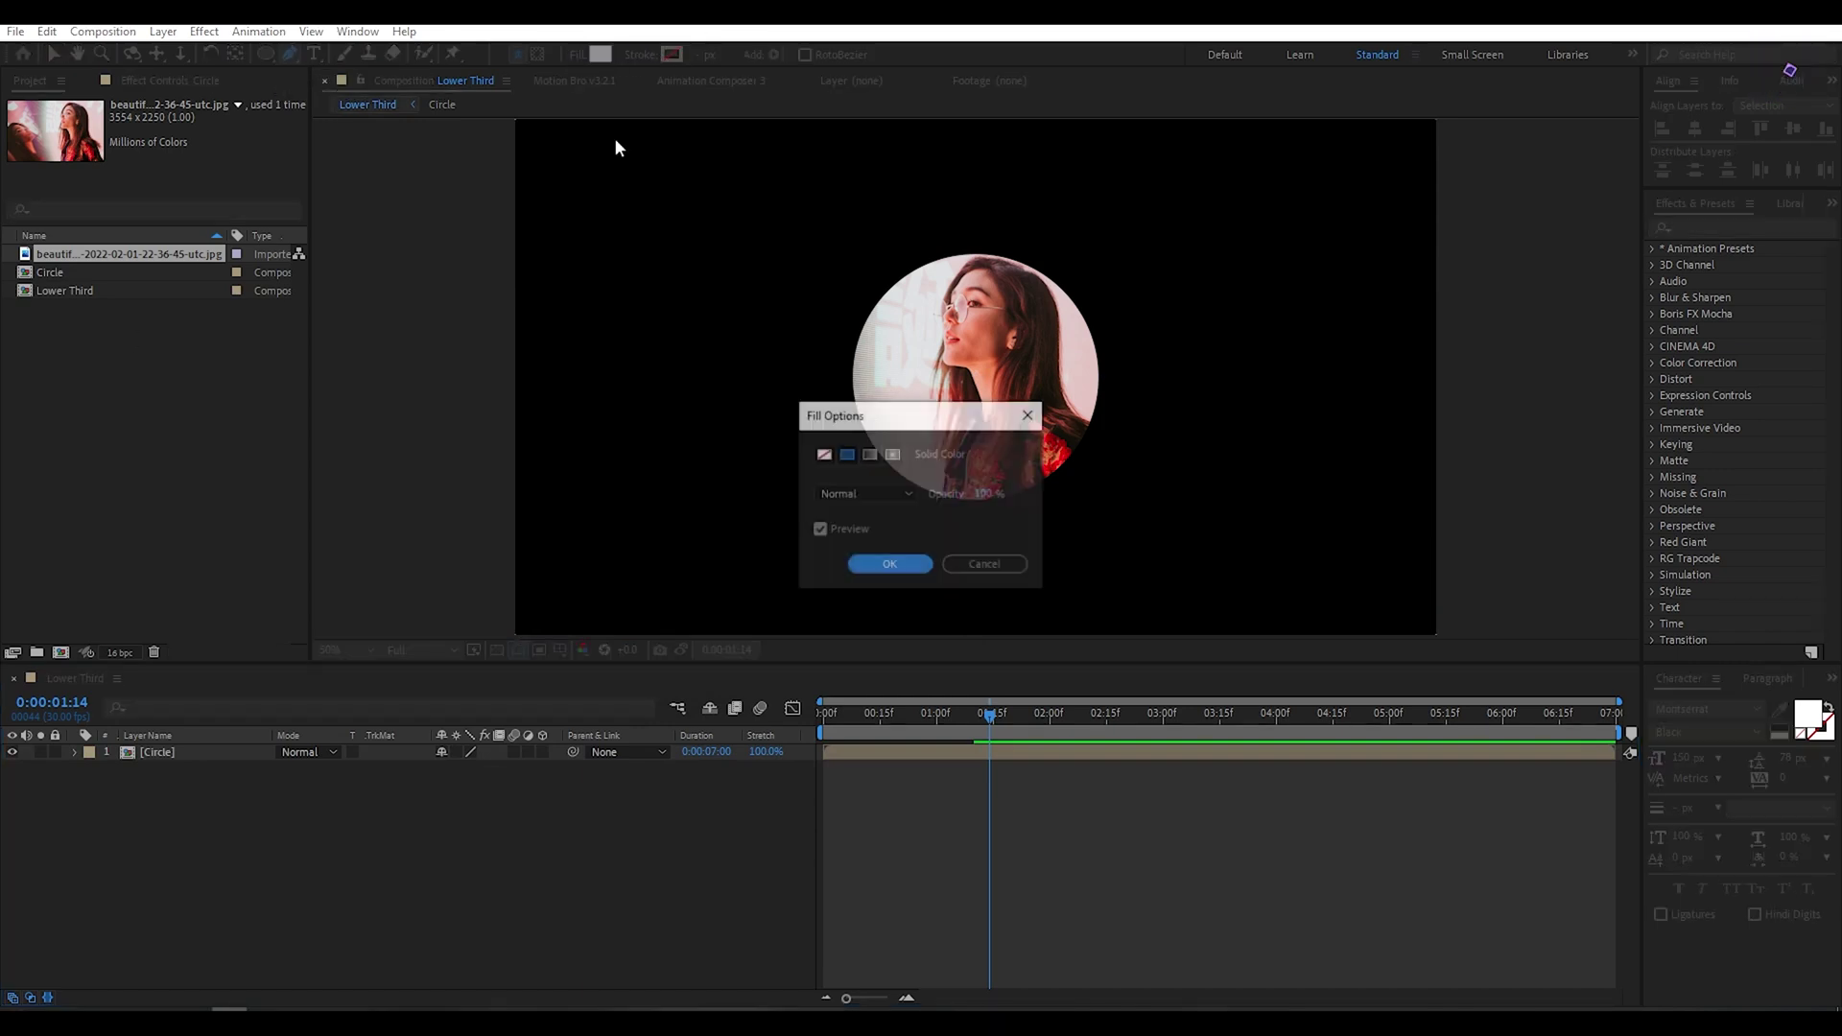
pyautogui.click(825, 457)
pyautogui.click(876, 566)
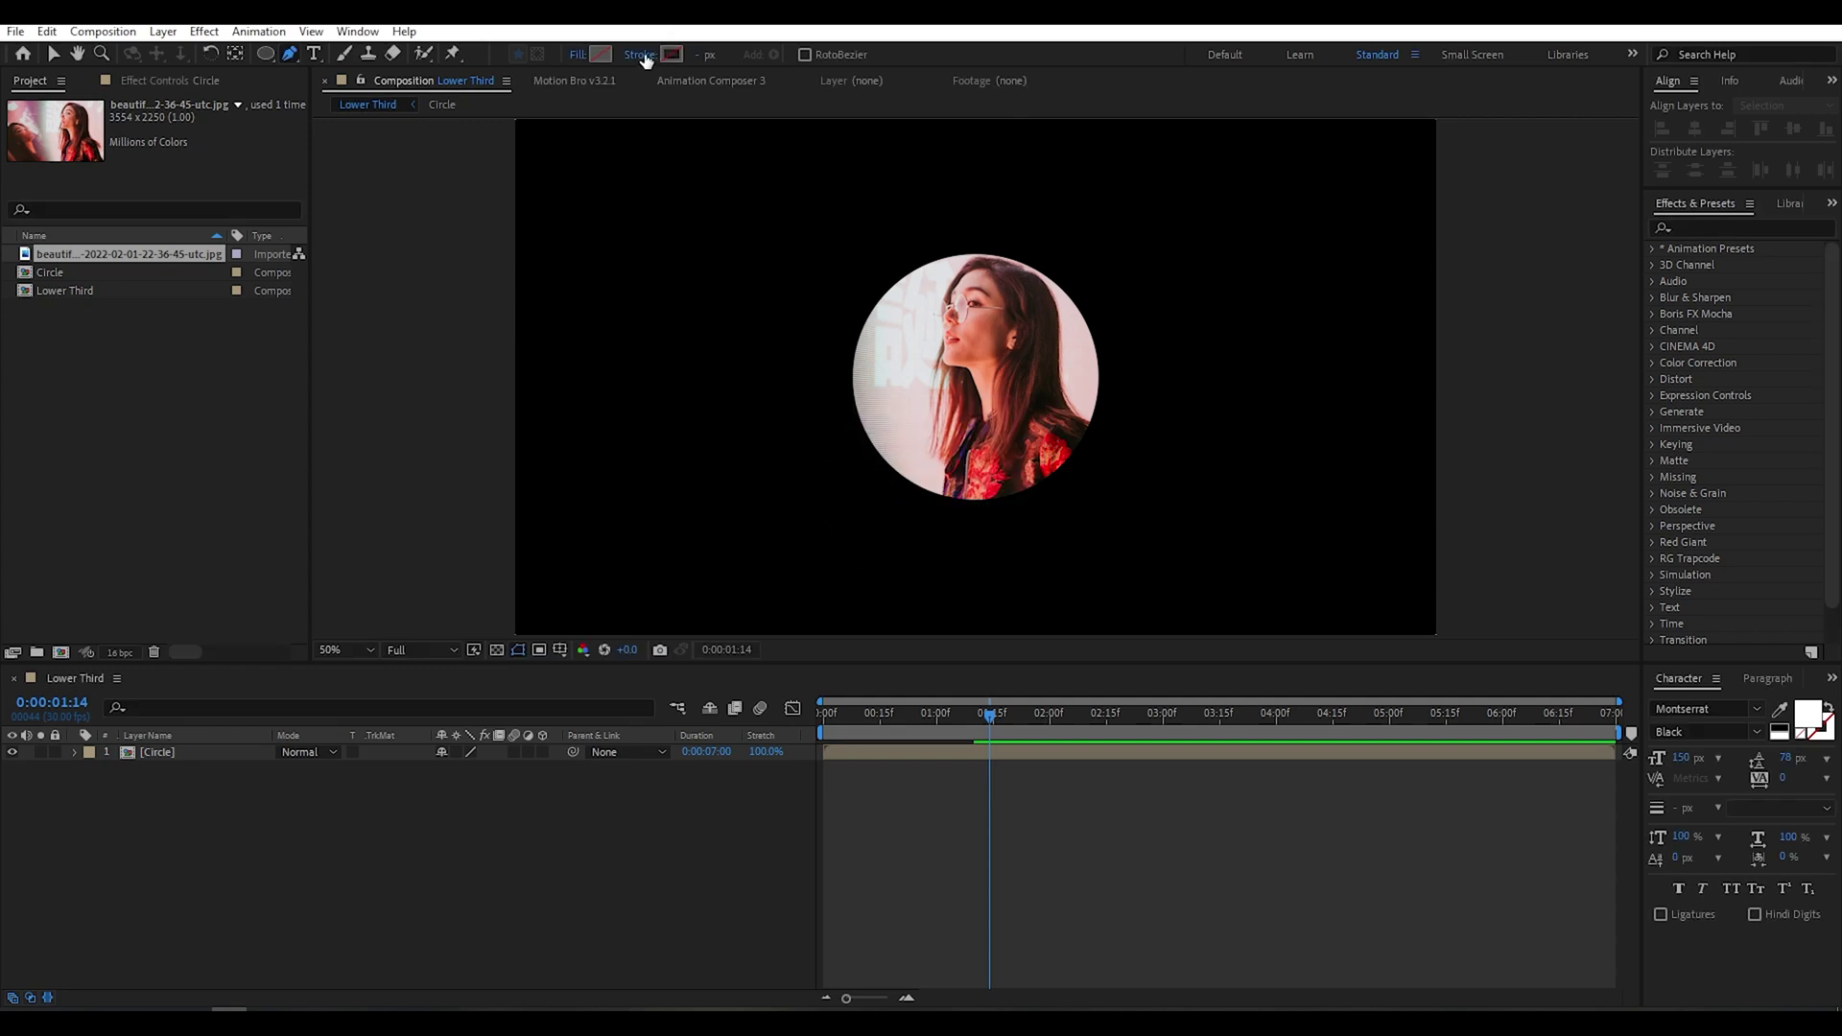
# - Set a green 20 px stroke and draw an open curved path that spirals around the circular photo from above it to below it
pyautogui.click(646, 58)
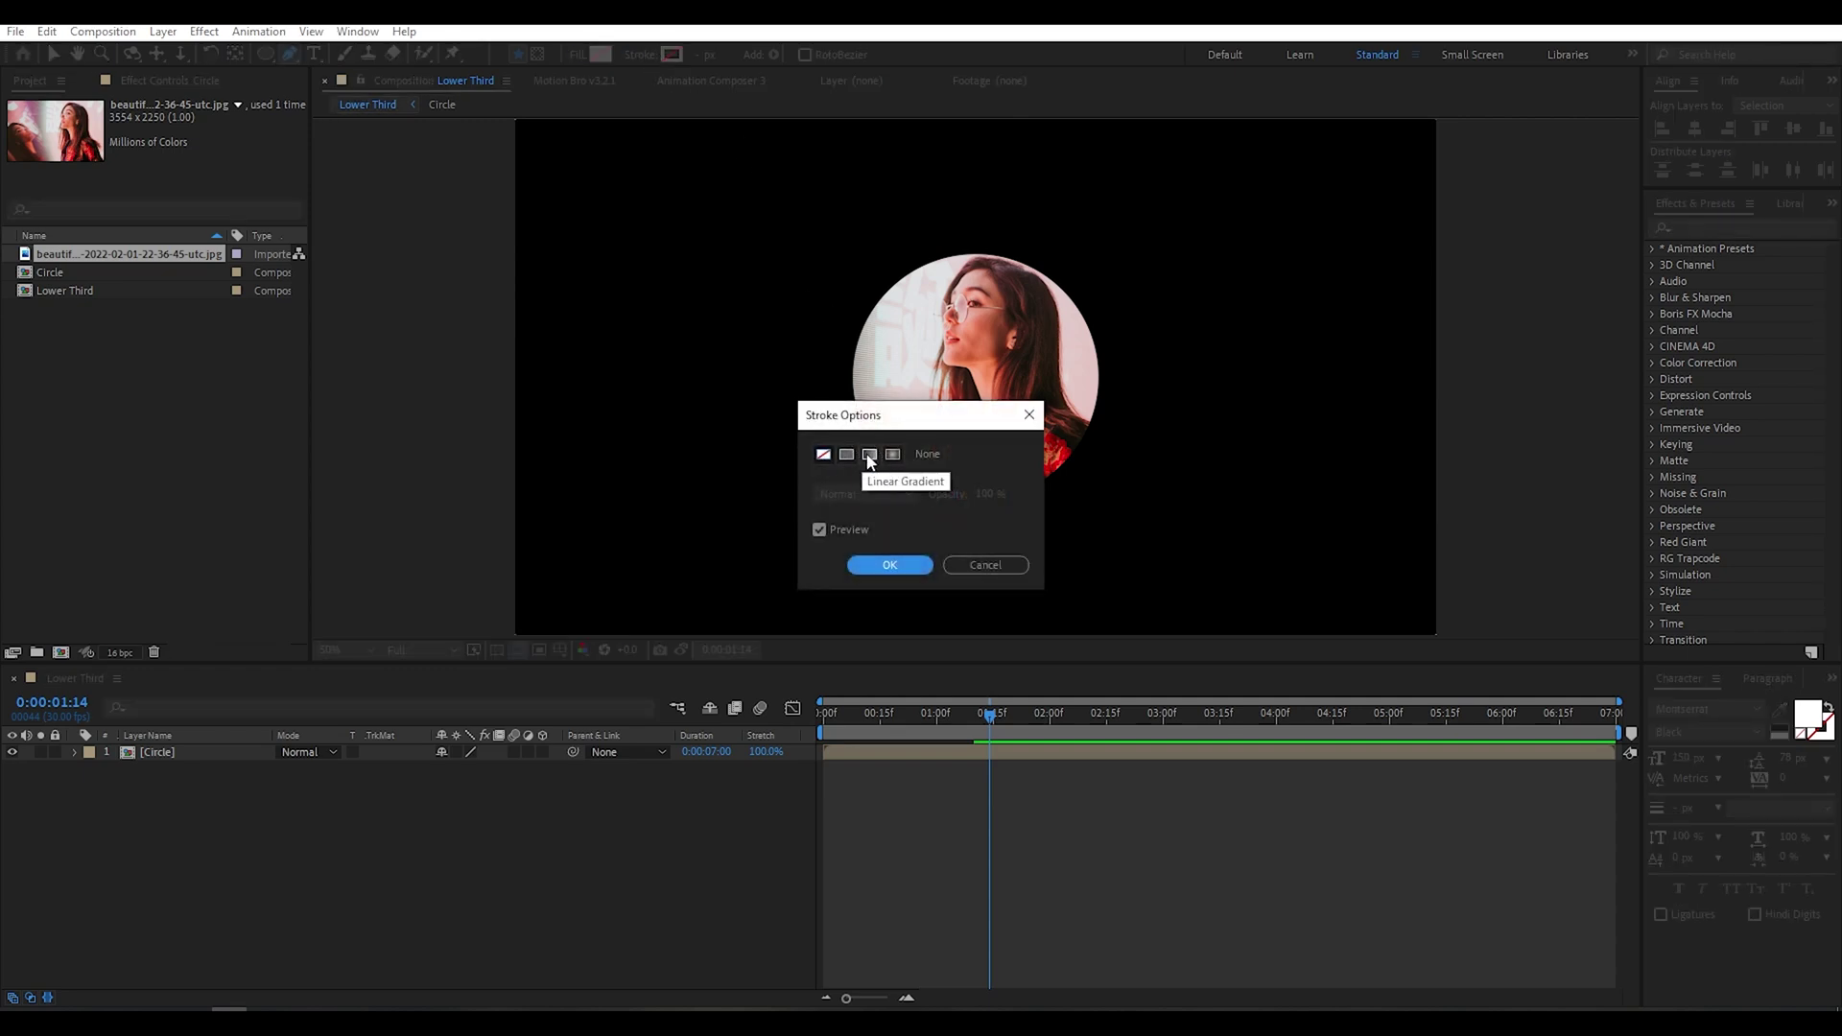
pyautogui.click(884, 565)
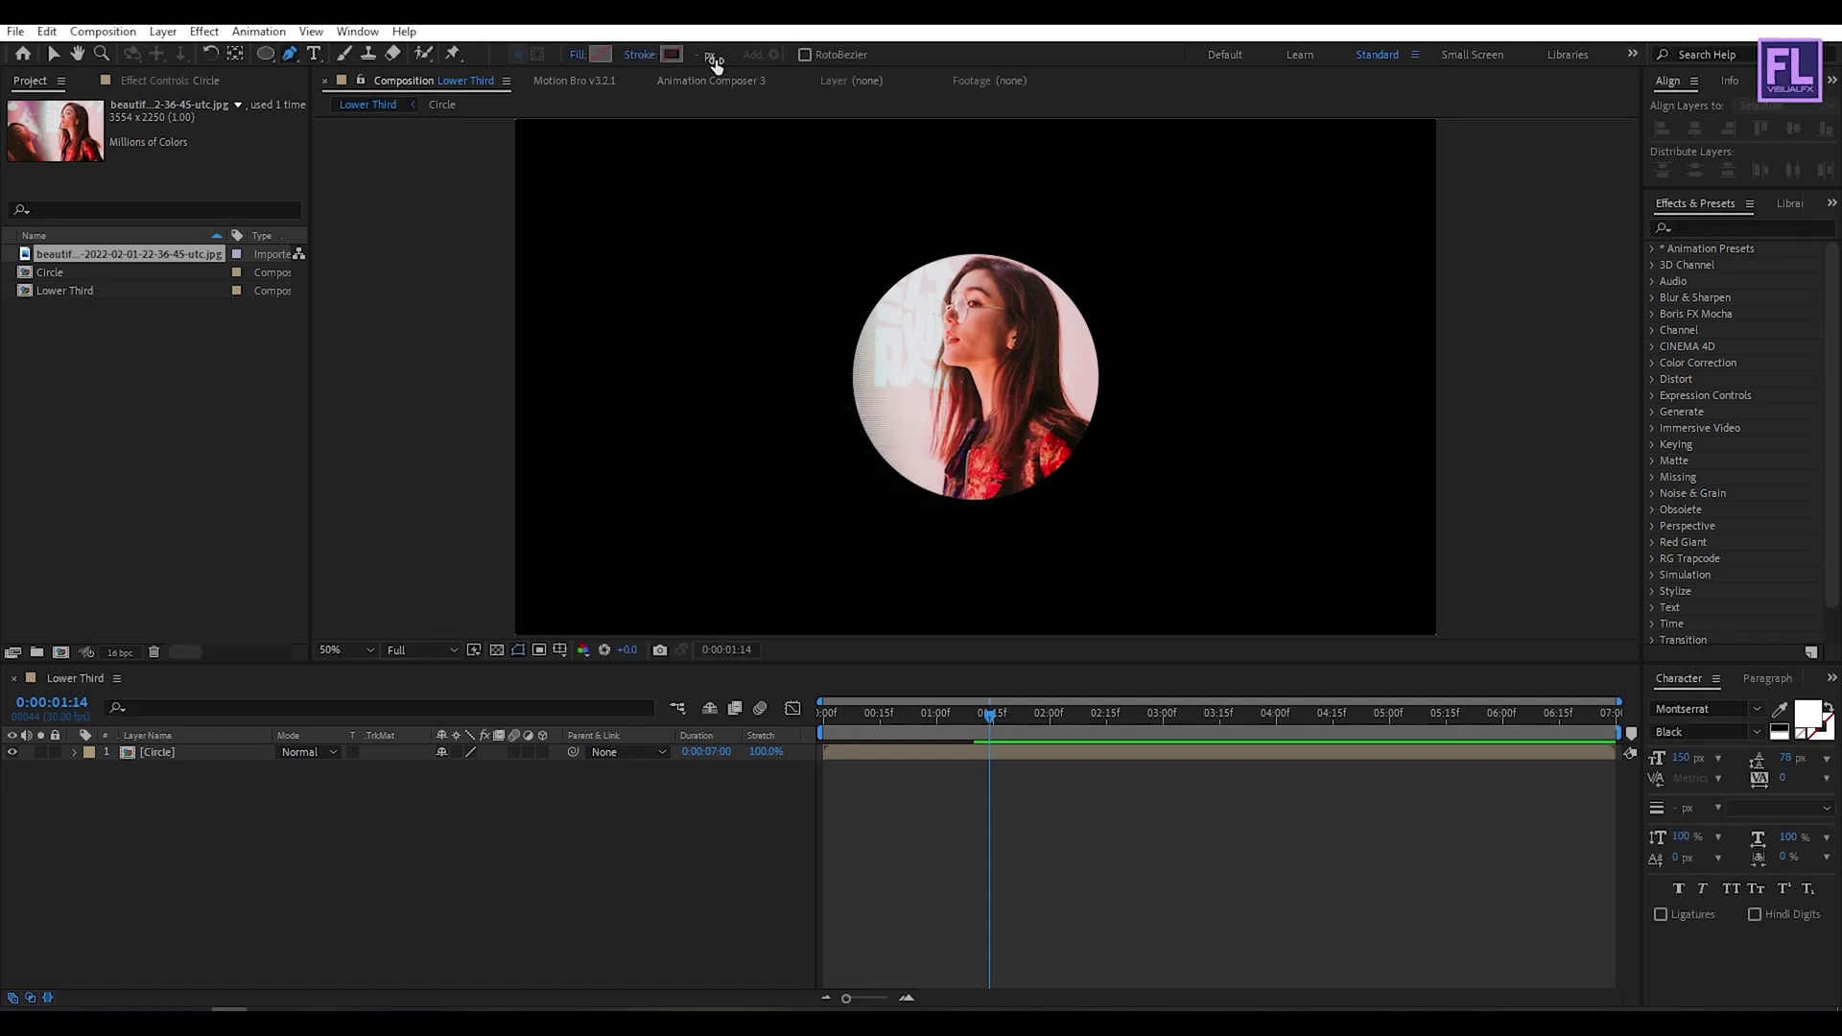
pyautogui.moveTo(708, 58); pyautogui.dragTo(699, 57)
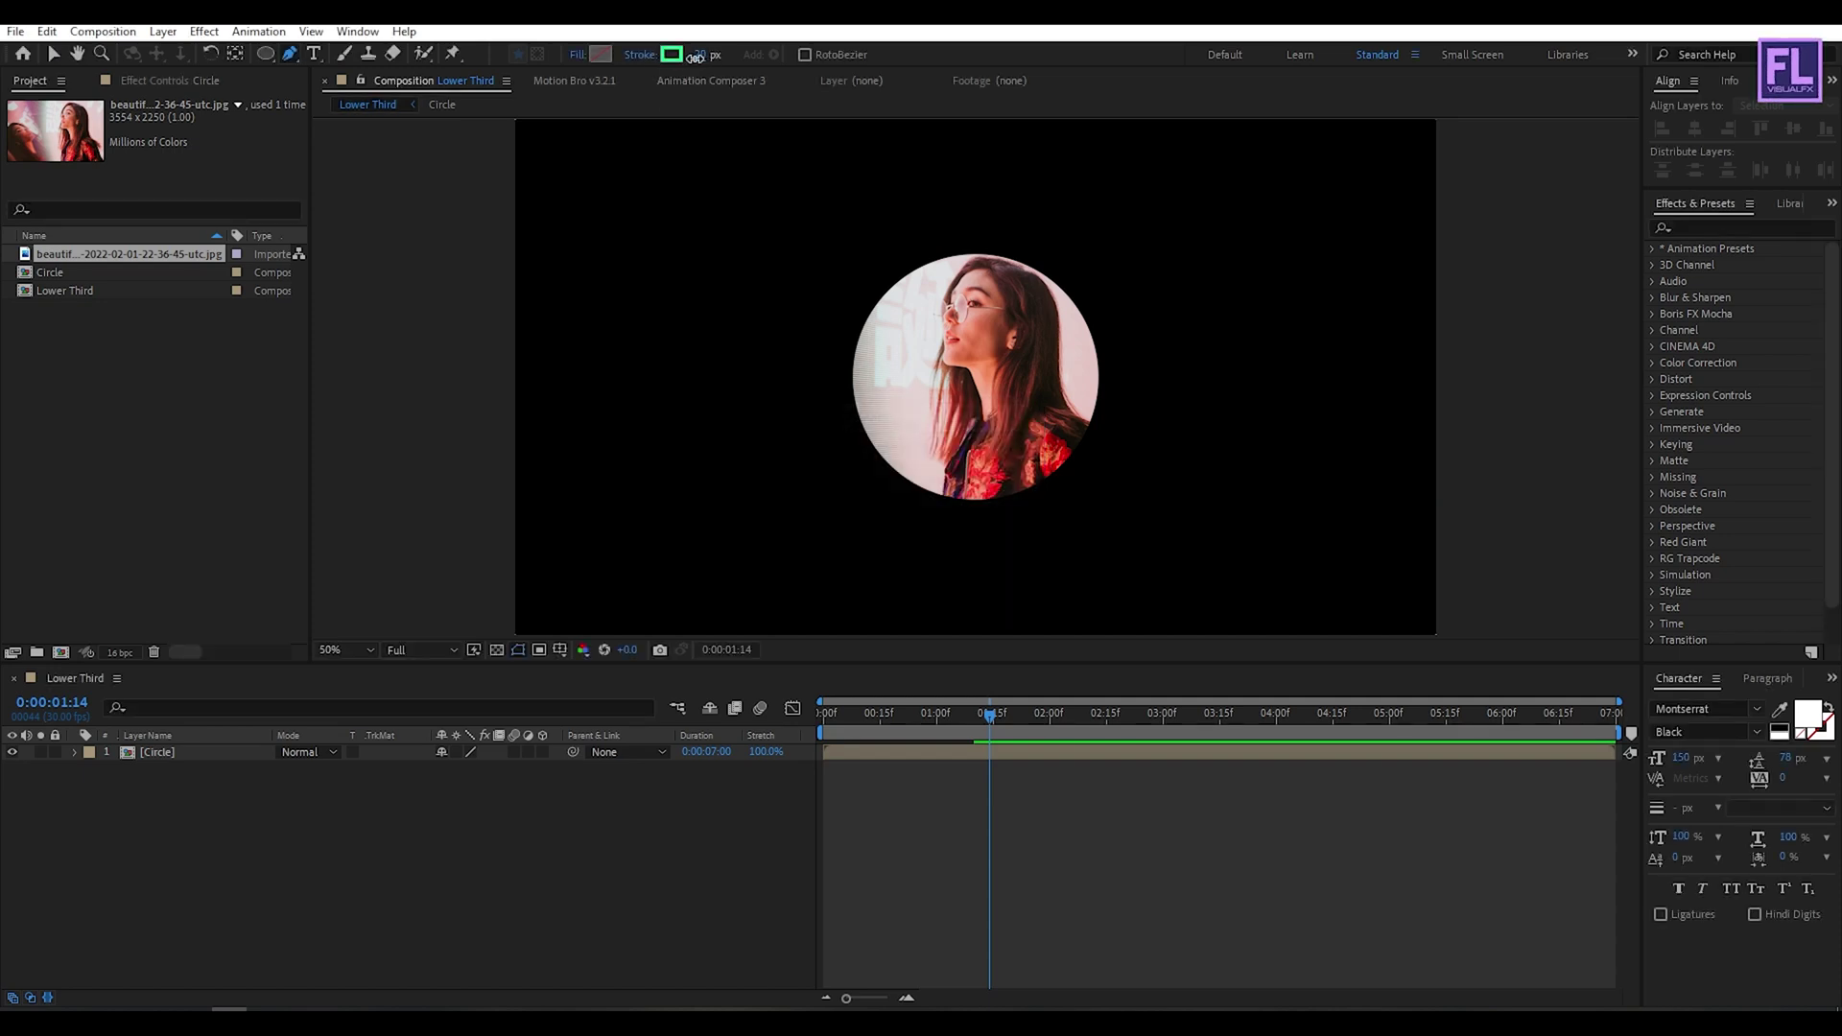
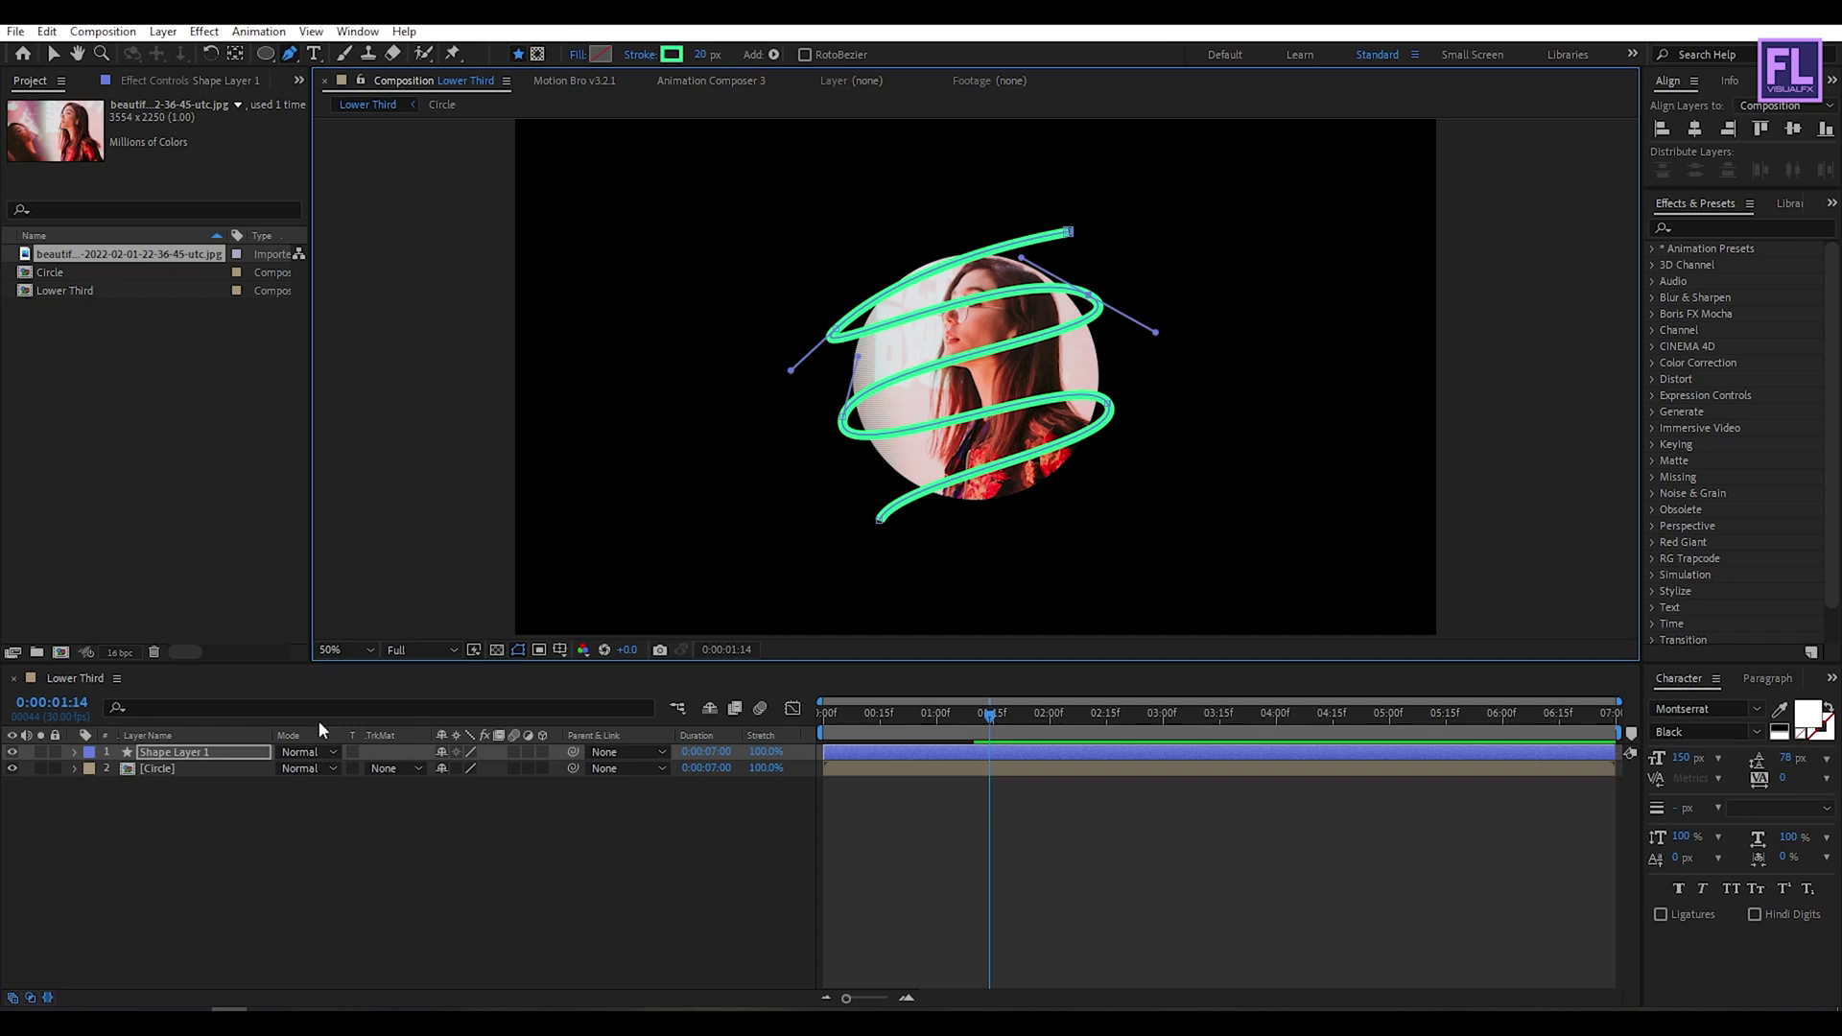
# - Start a mask on the spiral's shape layer along the circle's left edge, beside the upper loop's strand that passes behind the photo
pyautogui.click(207, 756)
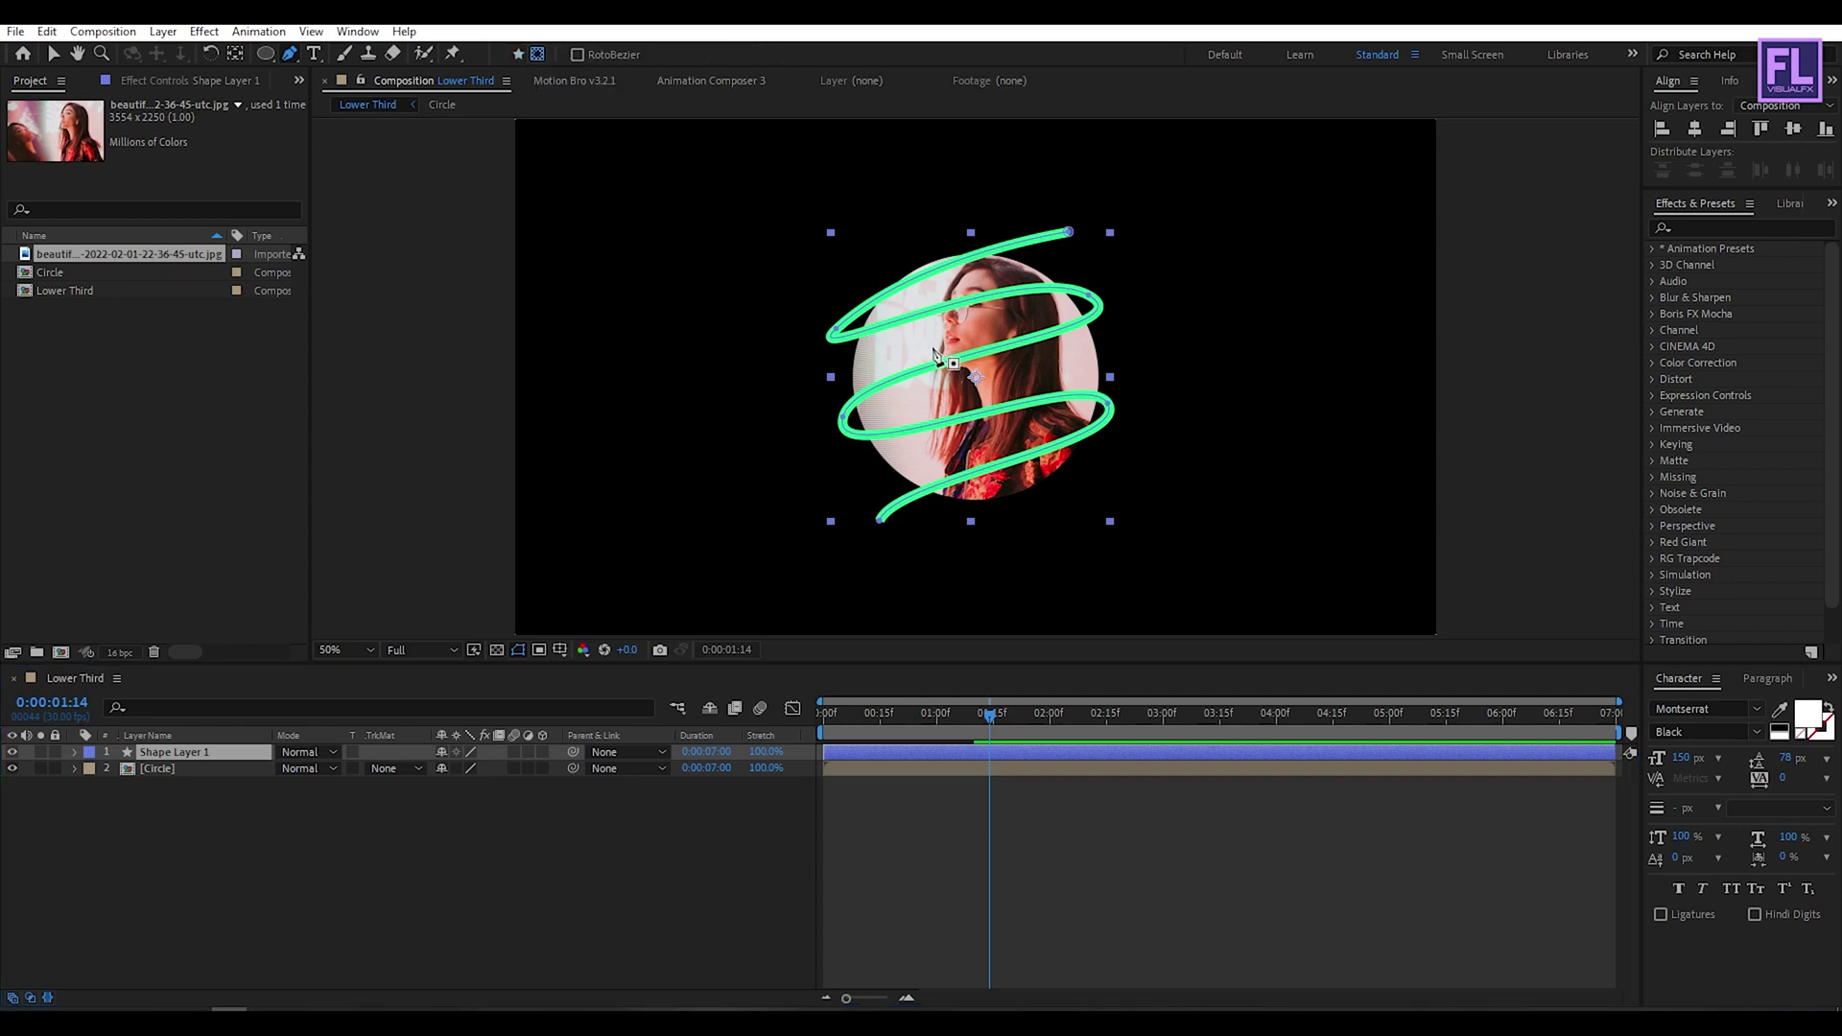
pyautogui.scroll(2, 936, 360)
pyautogui.moveTo(838, 307); pyautogui.dragTo(855, 358)
pyautogui.scroll(2, 855, 359)
pyautogui.press('g')
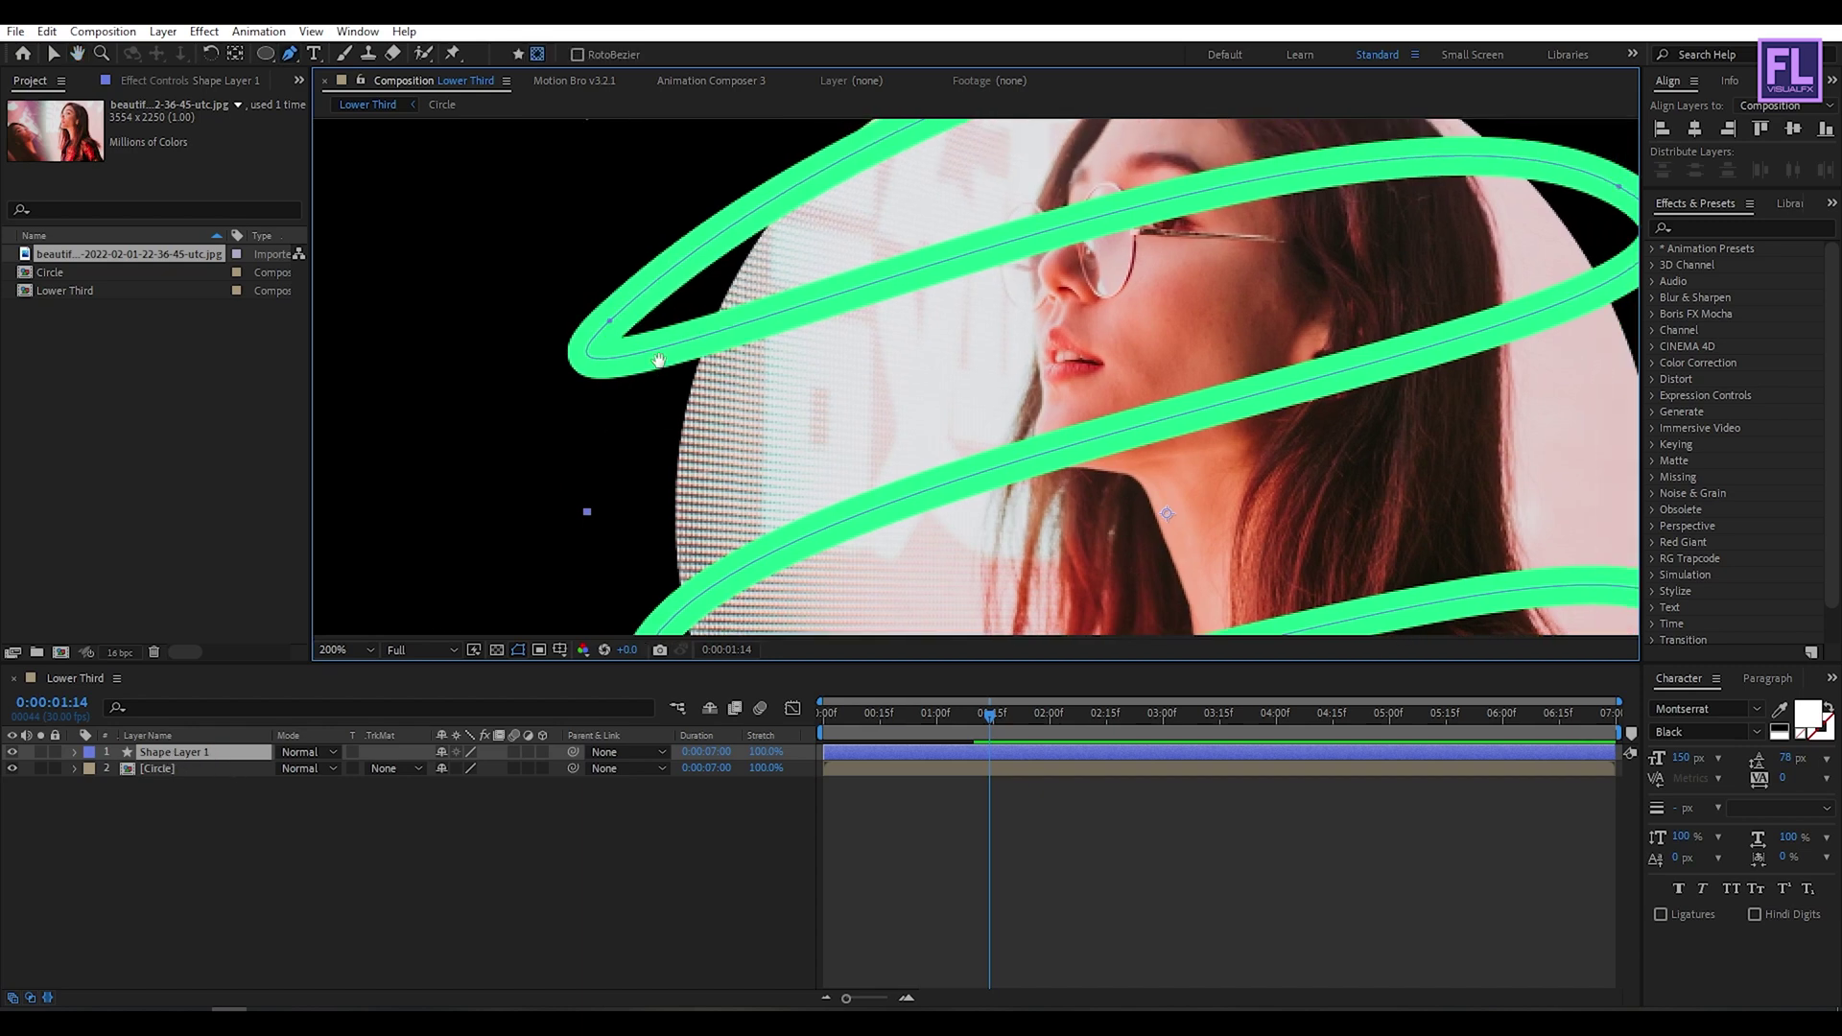
pyautogui.scroll(2, 660, 361)
pyautogui.moveTo(810, 400); pyautogui.dragTo(950, 451)
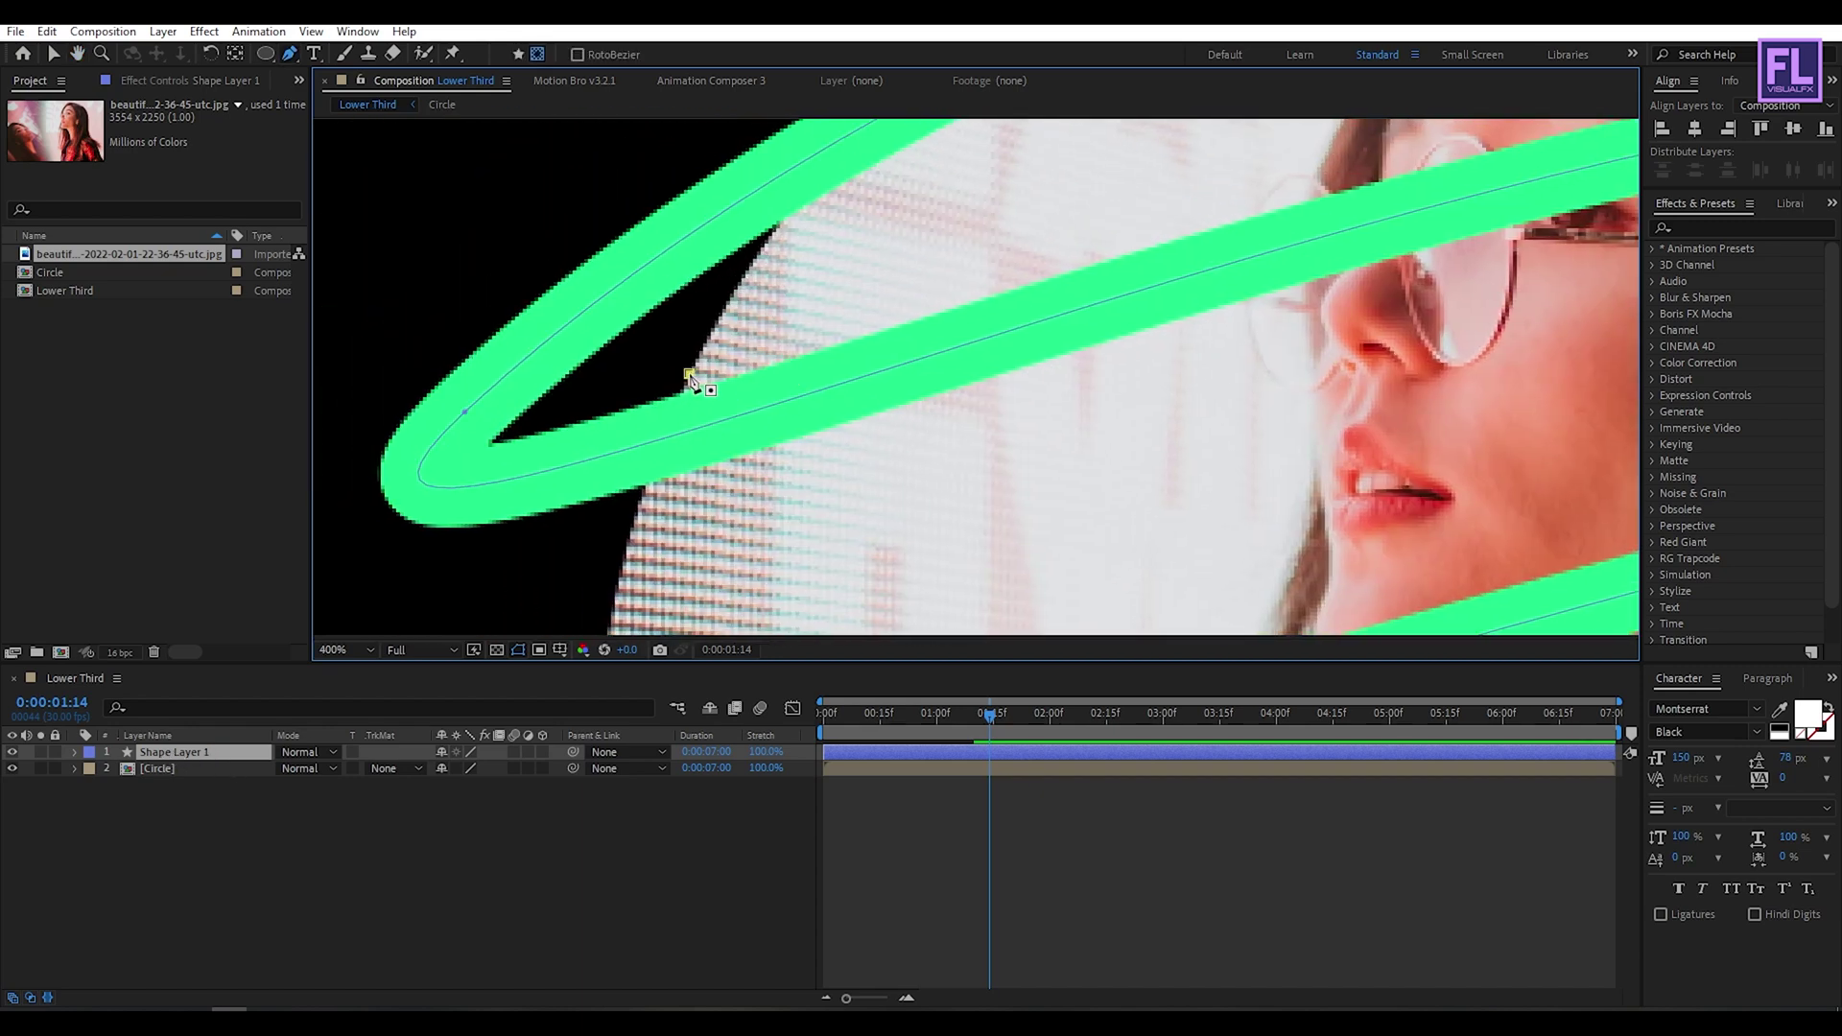
pyautogui.click(690, 380)
pyautogui.moveTo(626, 551); pyautogui.dragTo(617, 599)
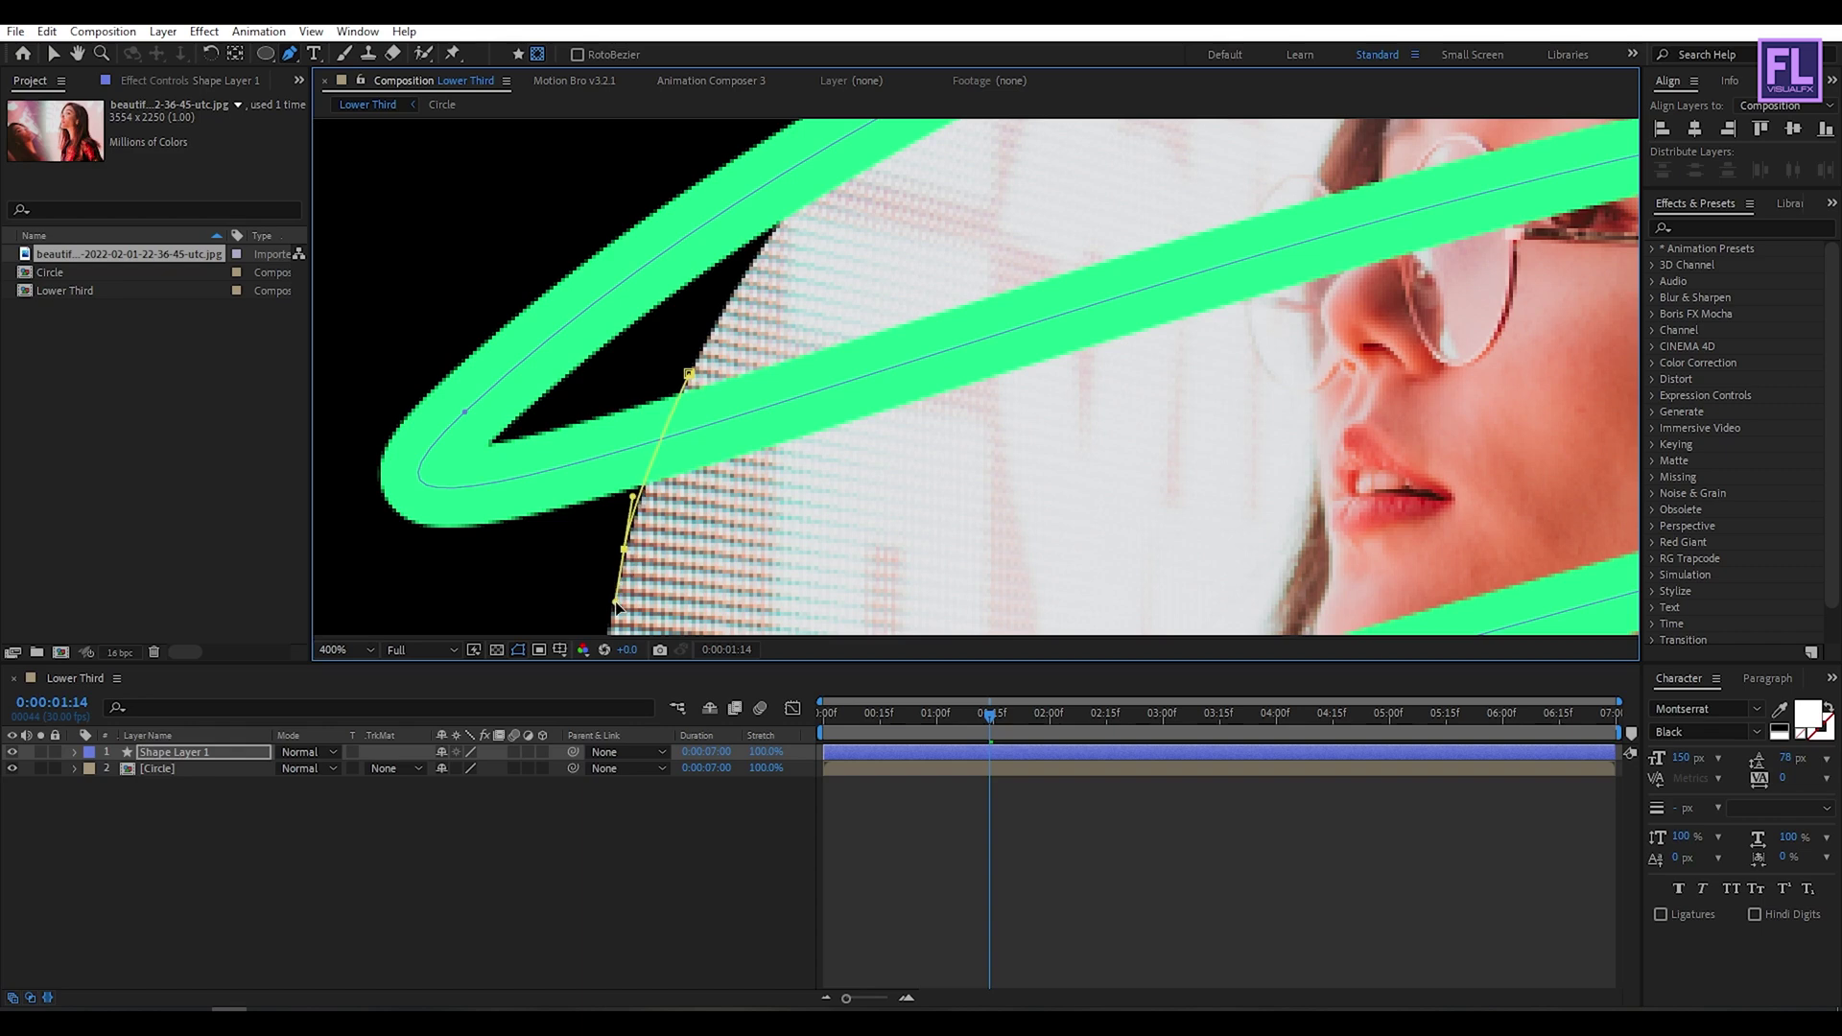
# - Continue the mask below the upper strand, around the circle's right edge and back above the strand, closing it at its starting point
pyautogui.scroll(-2, 777, 346)
pyautogui.moveTo(777, 346); pyautogui.dragTo(761, 408)
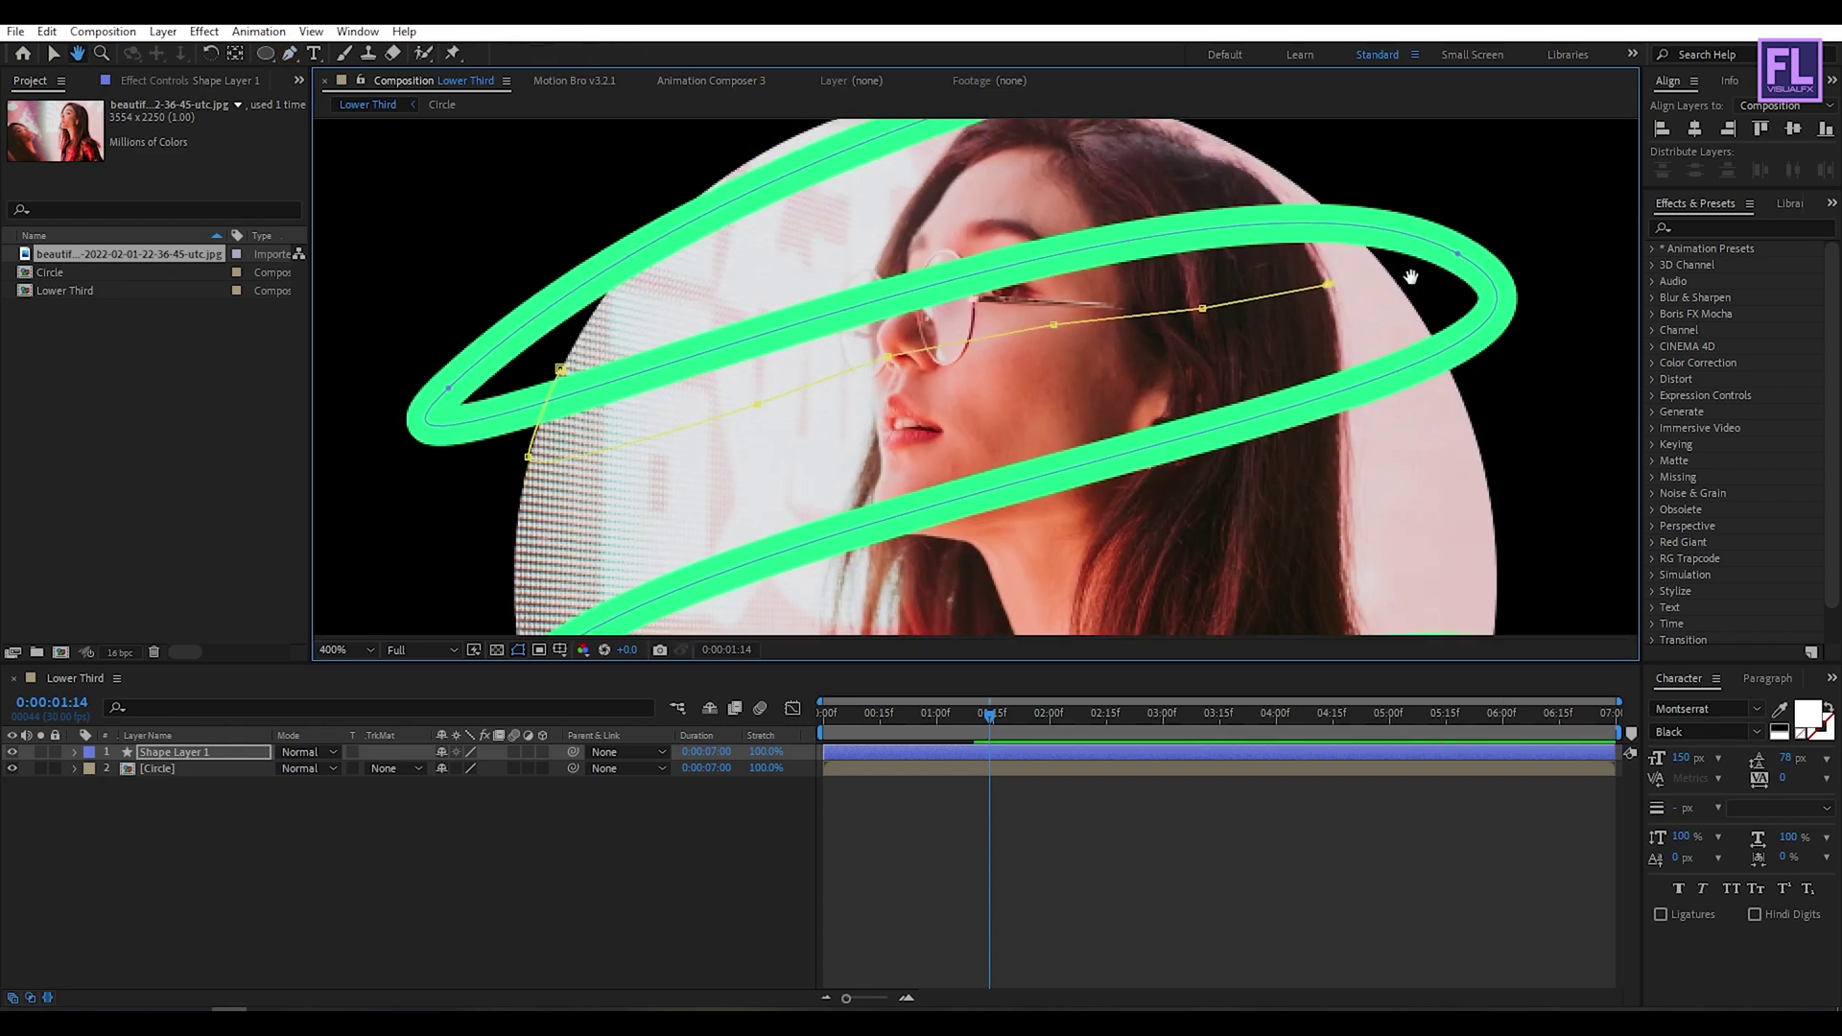
pyautogui.scroll(1, 1411, 283)
pyautogui.moveTo(1243, 460); pyautogui.dragTo(976, 527)
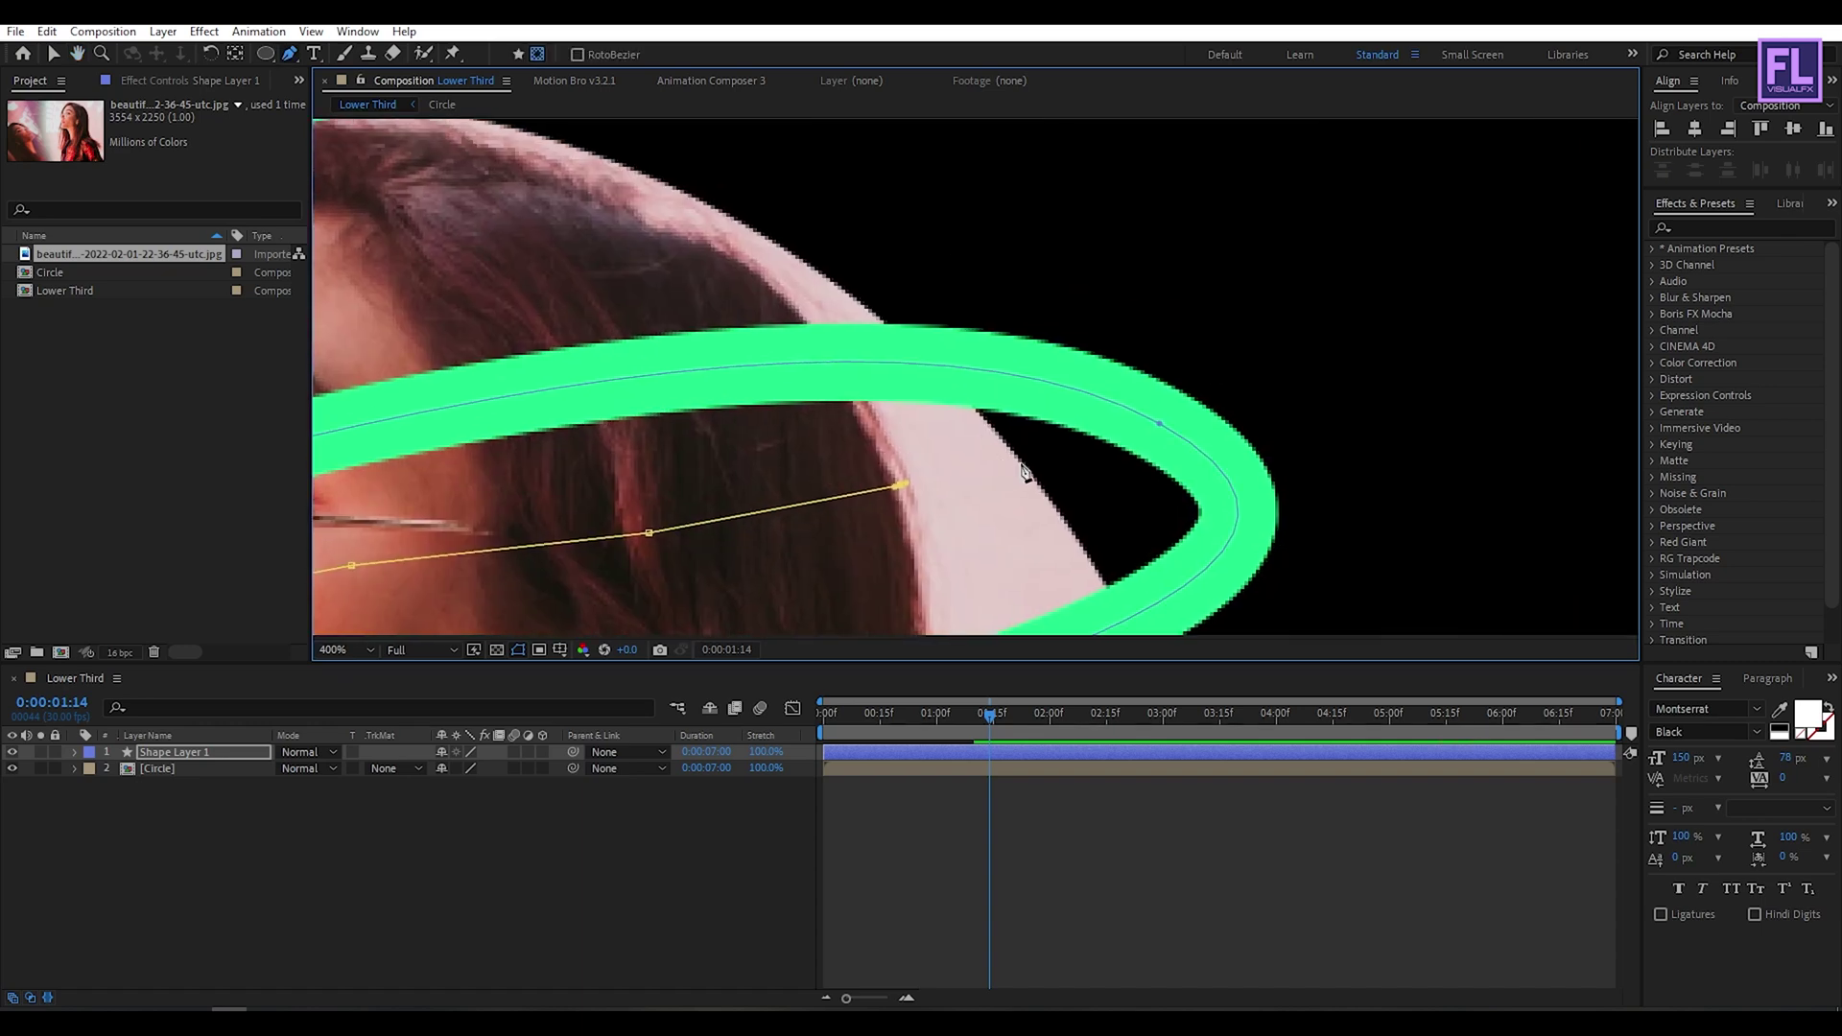
pyautogui.scroll(3, 1022, 462)
pyautogui.hscroll(-4, 1022, 463)
pyautogui.moveTo(971, 376); pyautogui.dragTo(1300, 269)
pyautogui.press('space')
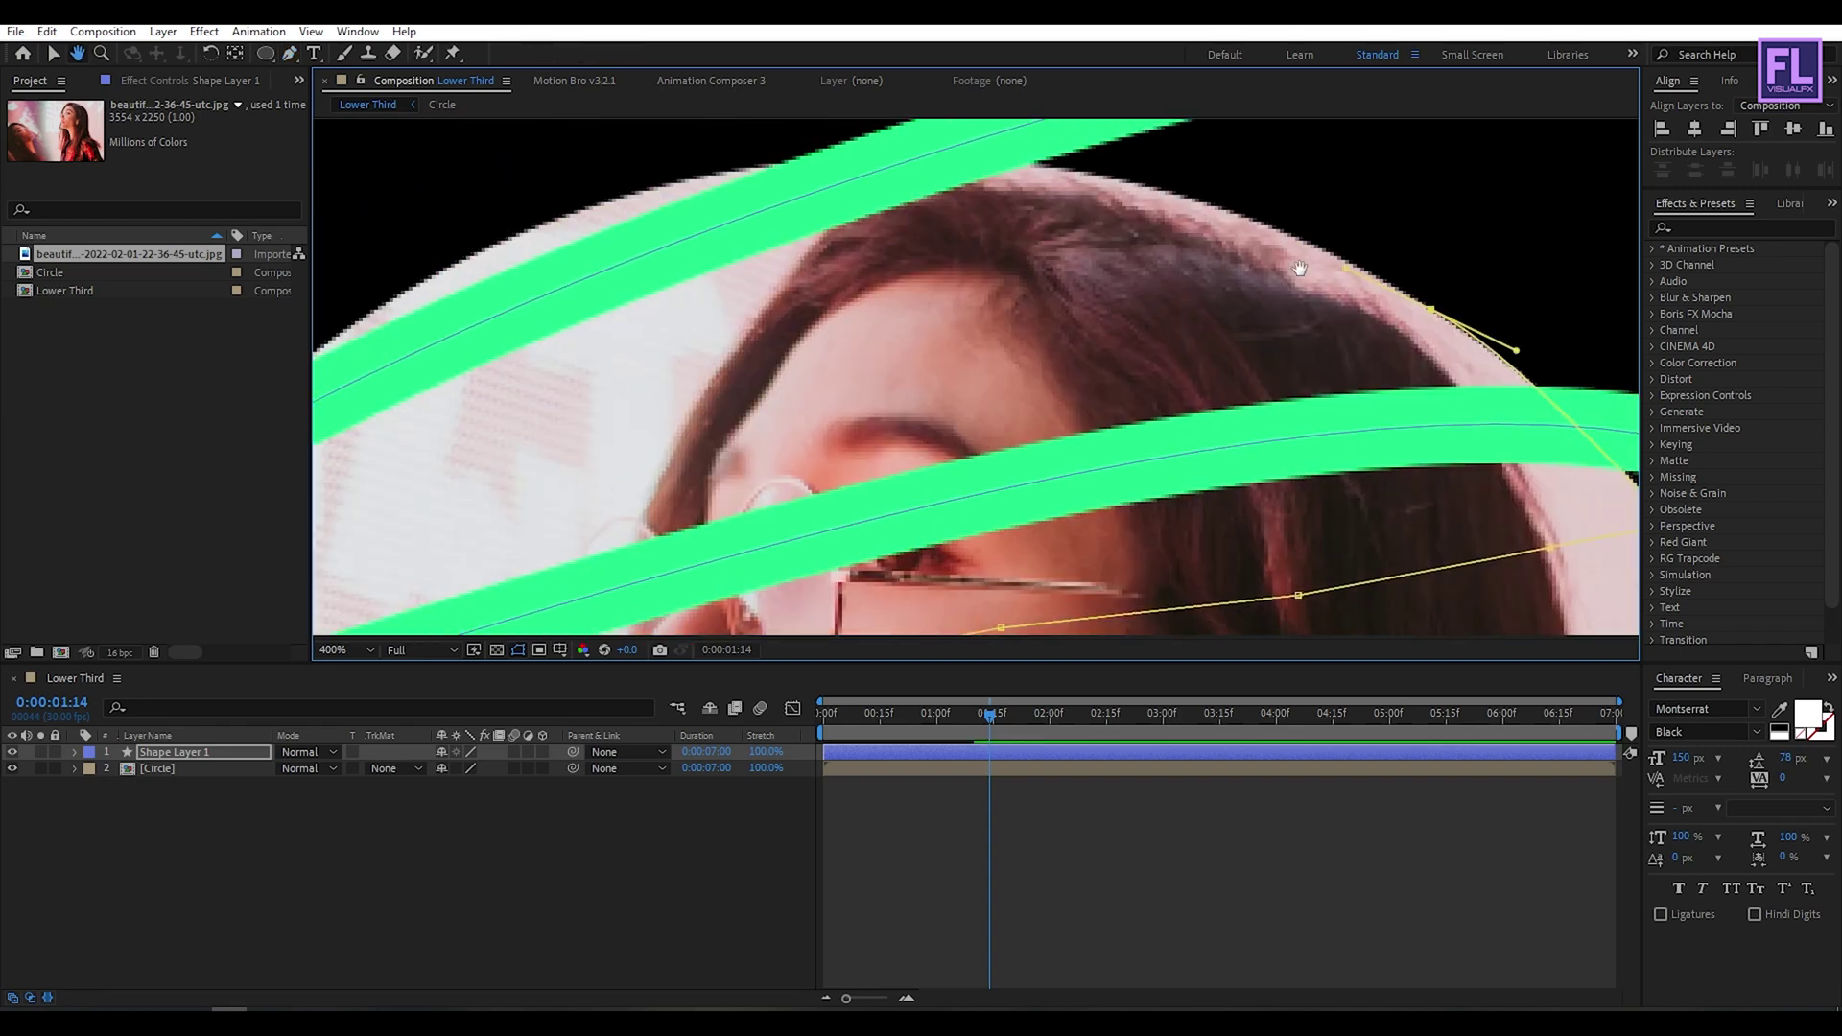
pyautogui.scroll(-1, 863, 394)
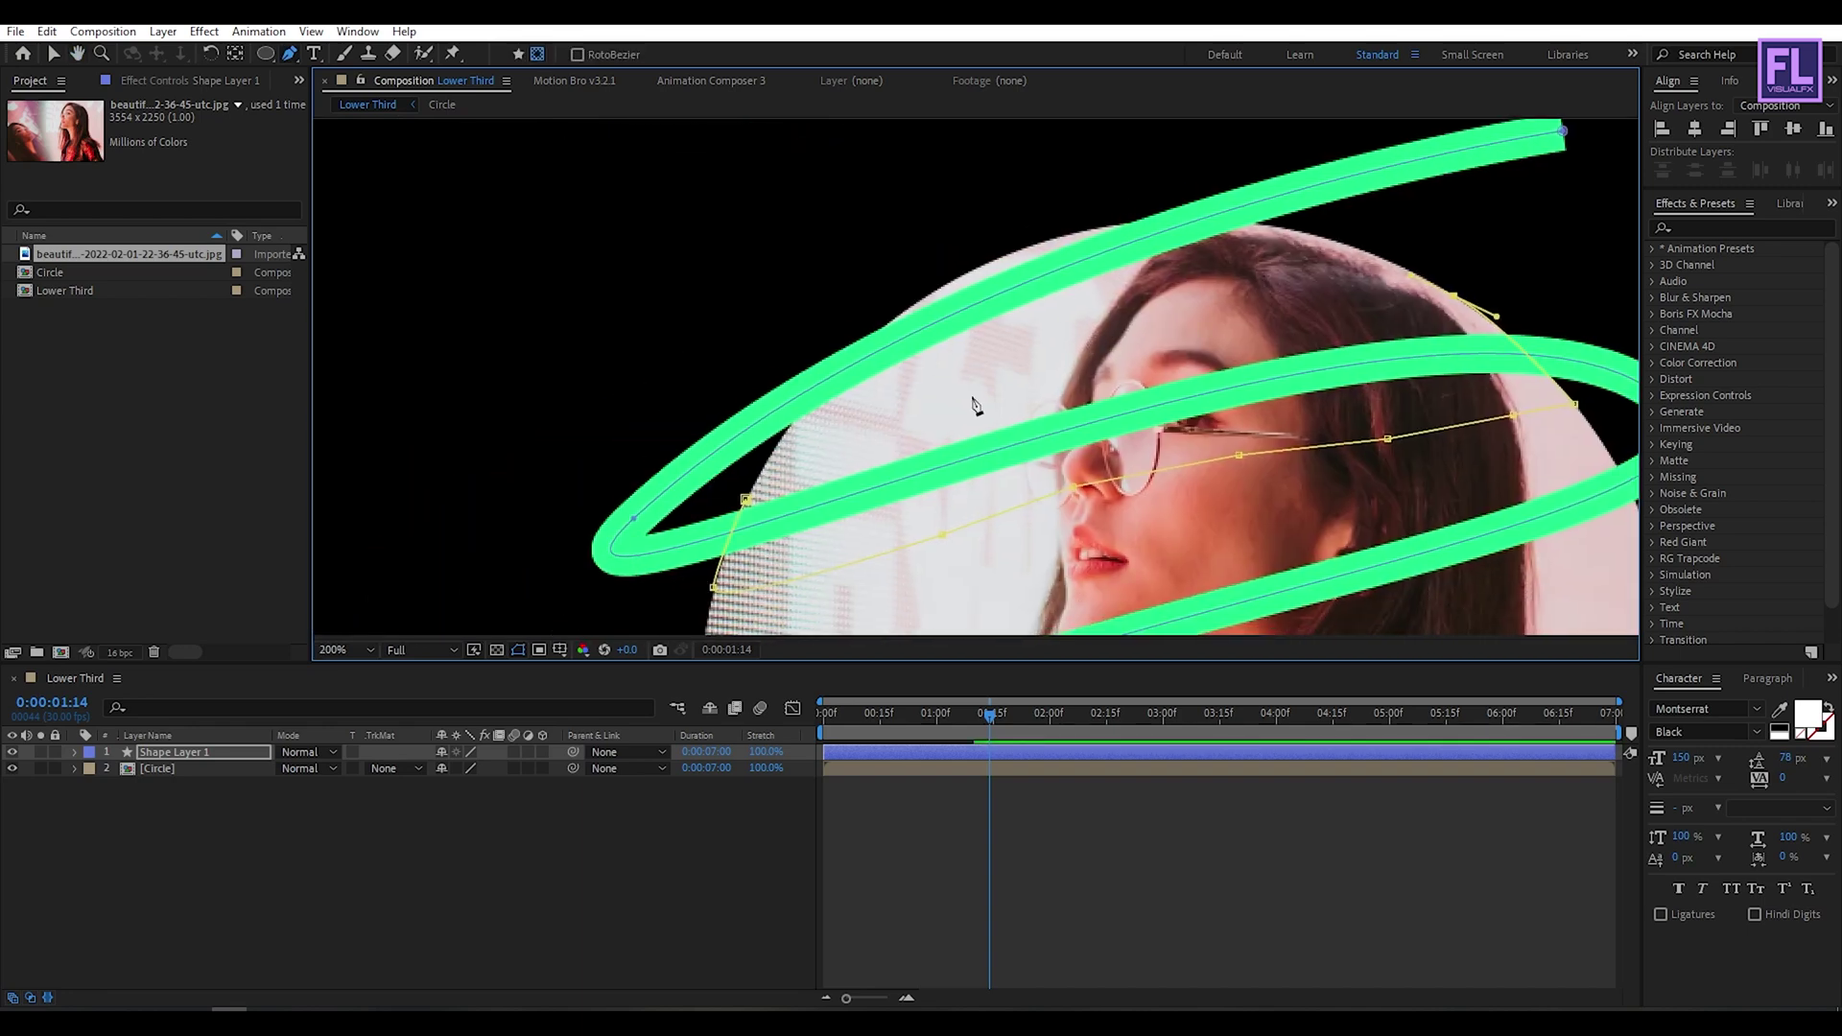
pyautogui.click(747, 500)
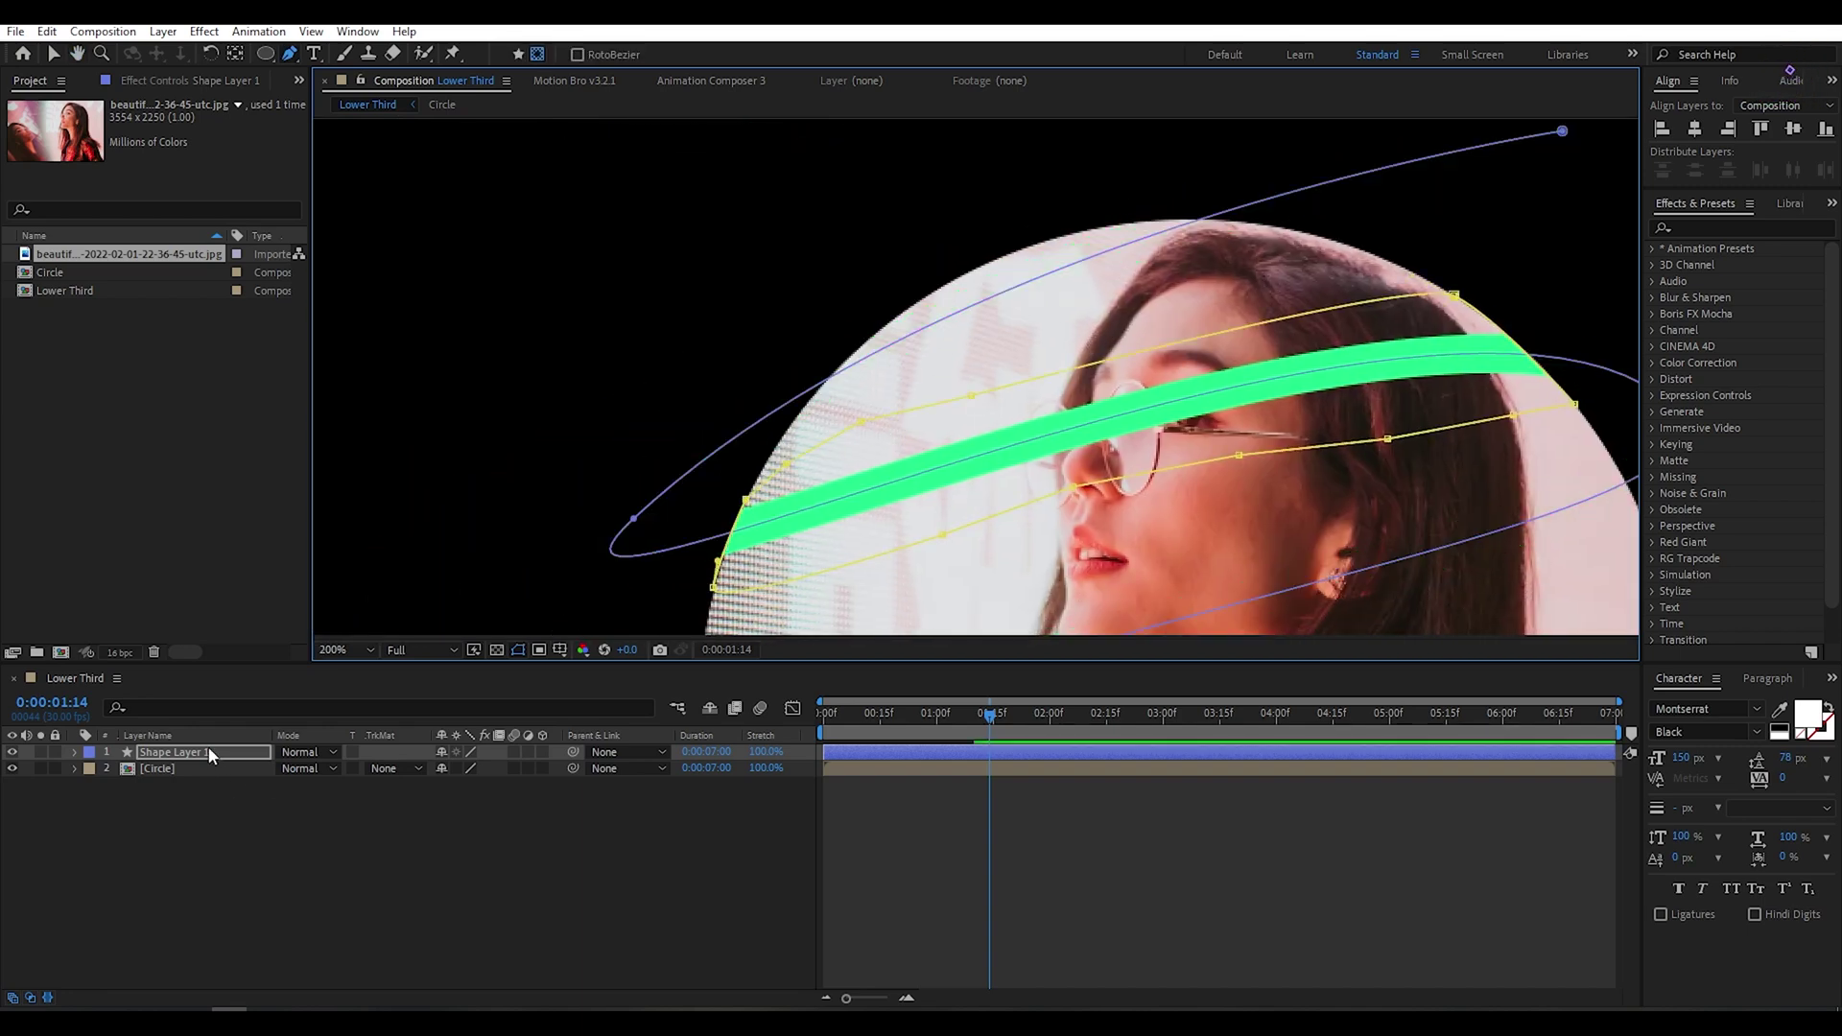
# - Set the first mask of the spiral layer to Subtract, then collapse and deselect the layer
pyautogui.click(209, 753)
pyautogui.press('m')
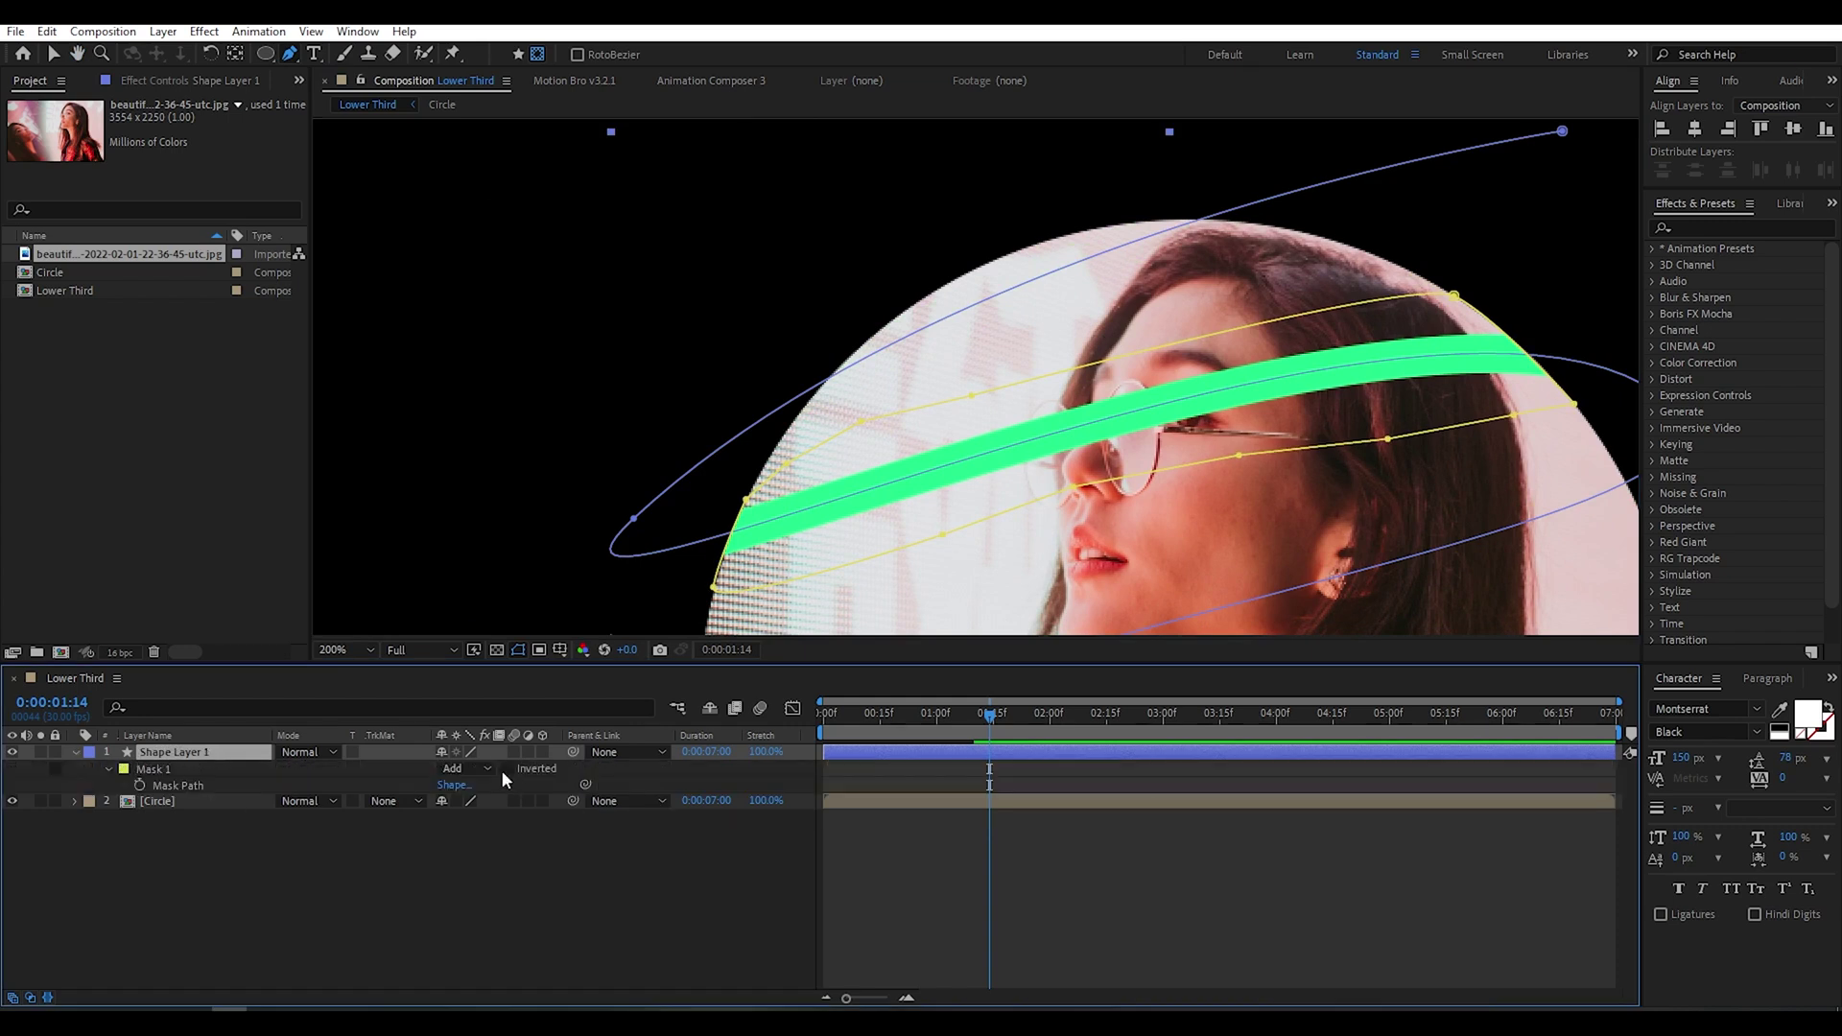
pyautogui.click(466, 767)
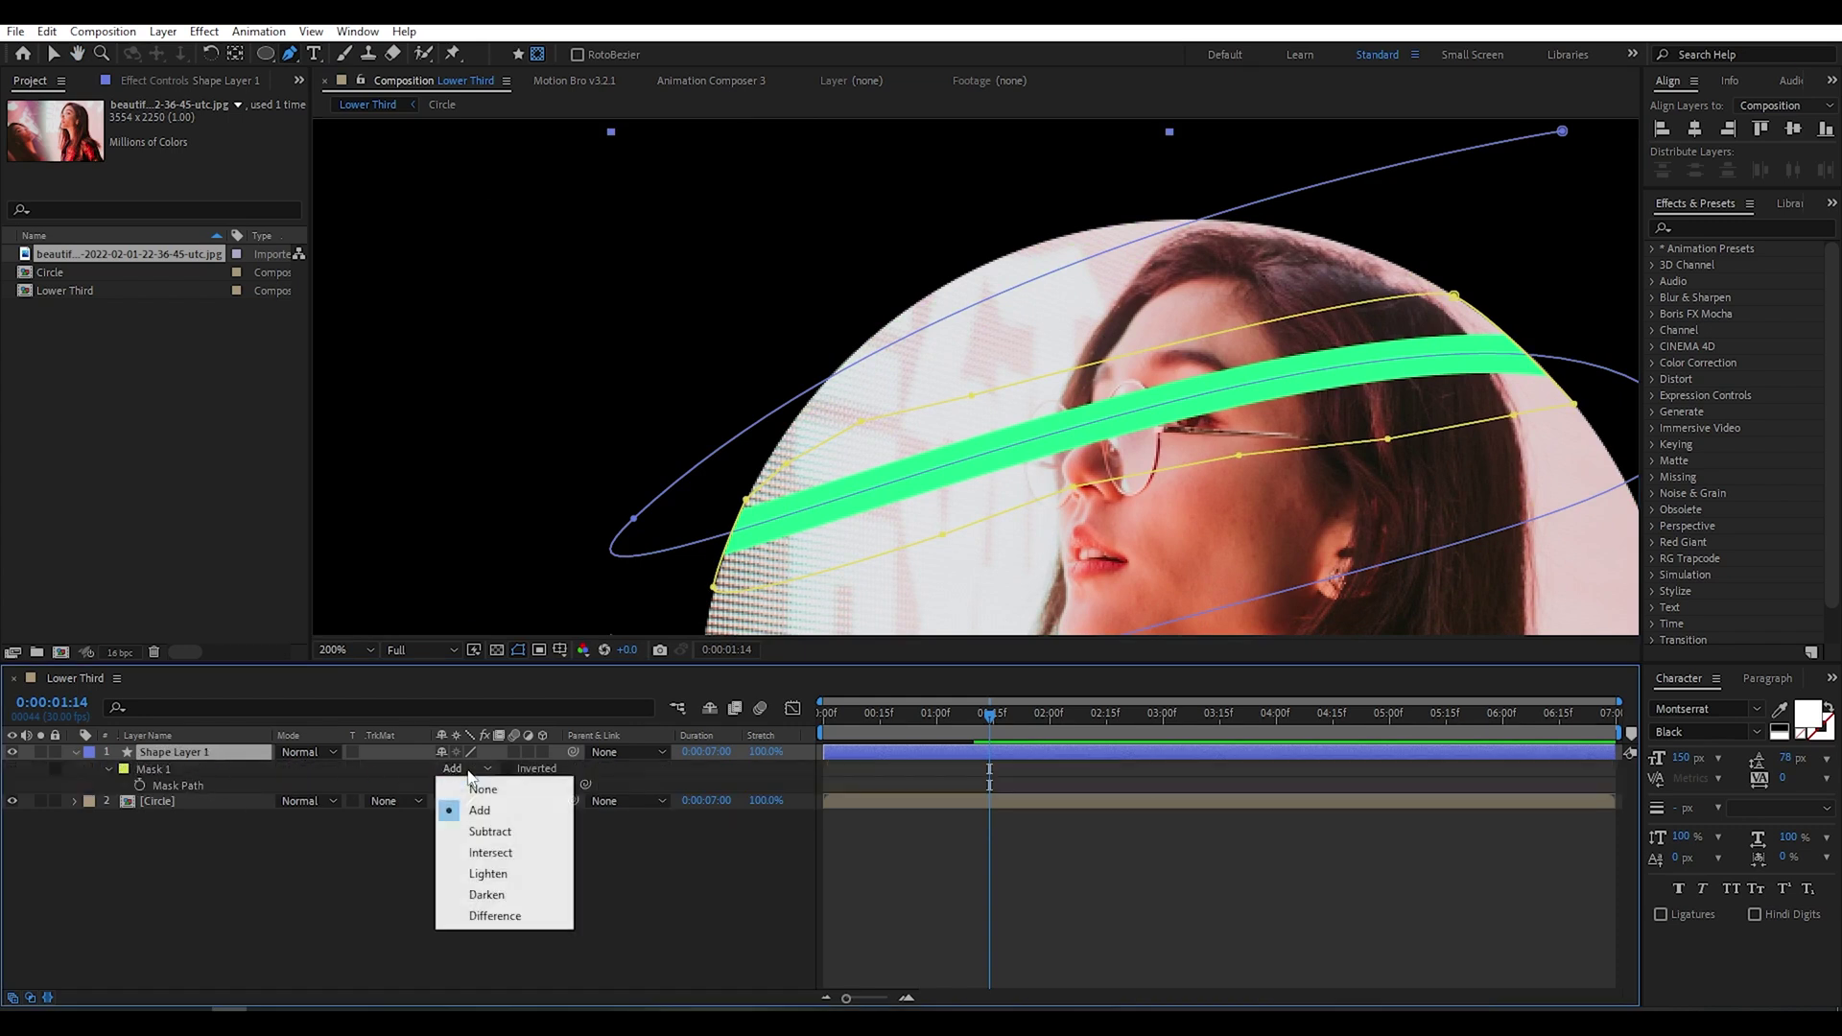
pyautogui.click(443, 838)
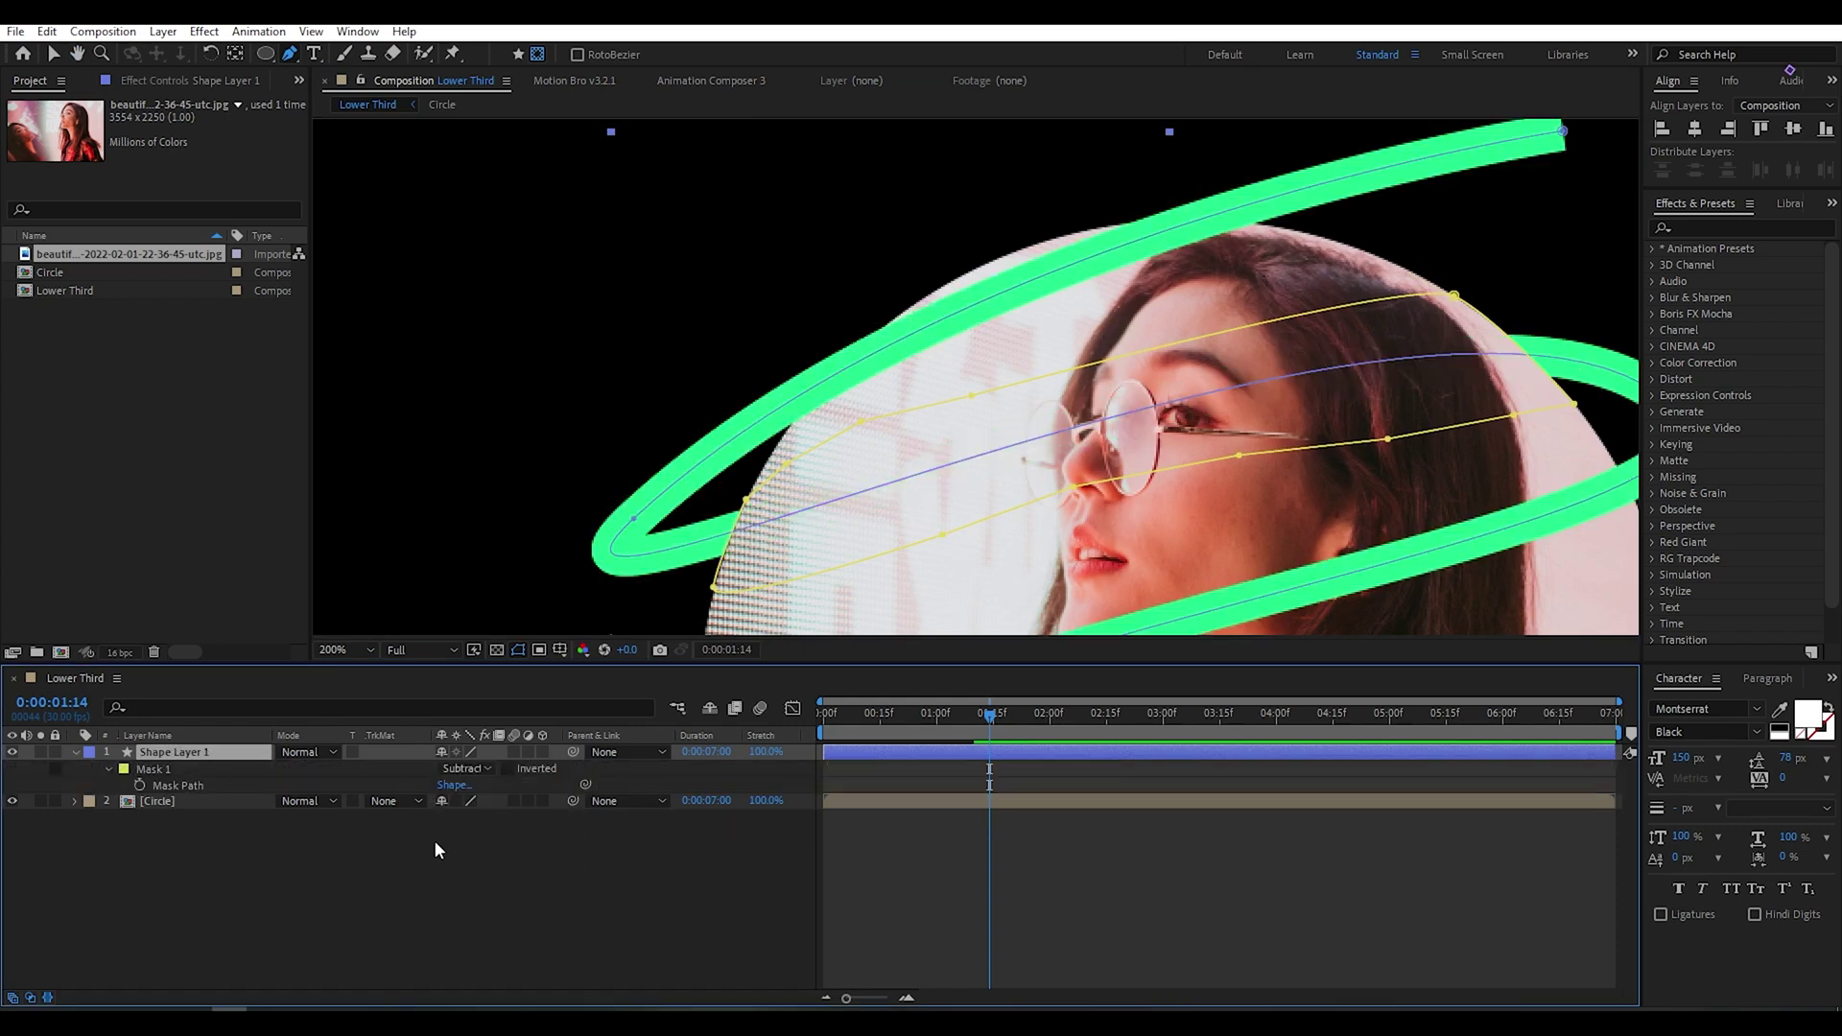
pyautogui.click(73, 752)
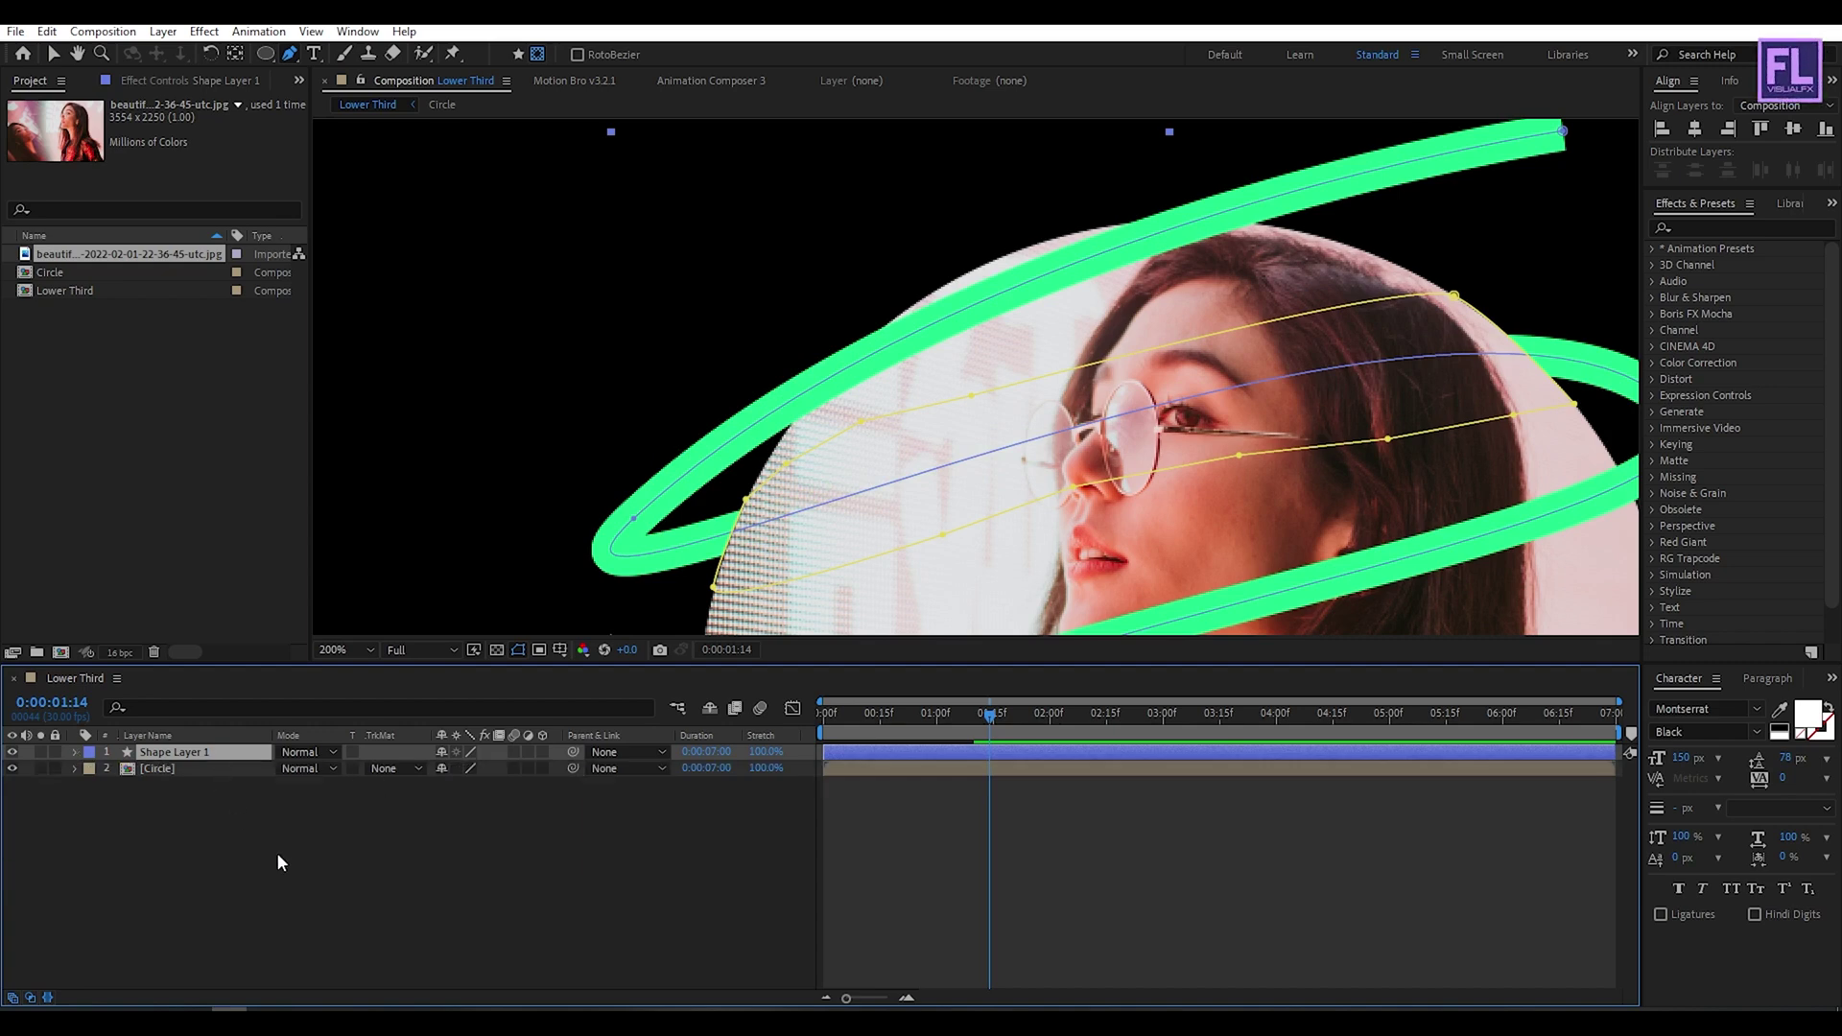
pyautogui.scroll(-2, 930, 357)
pyautogui.click(423, 892)
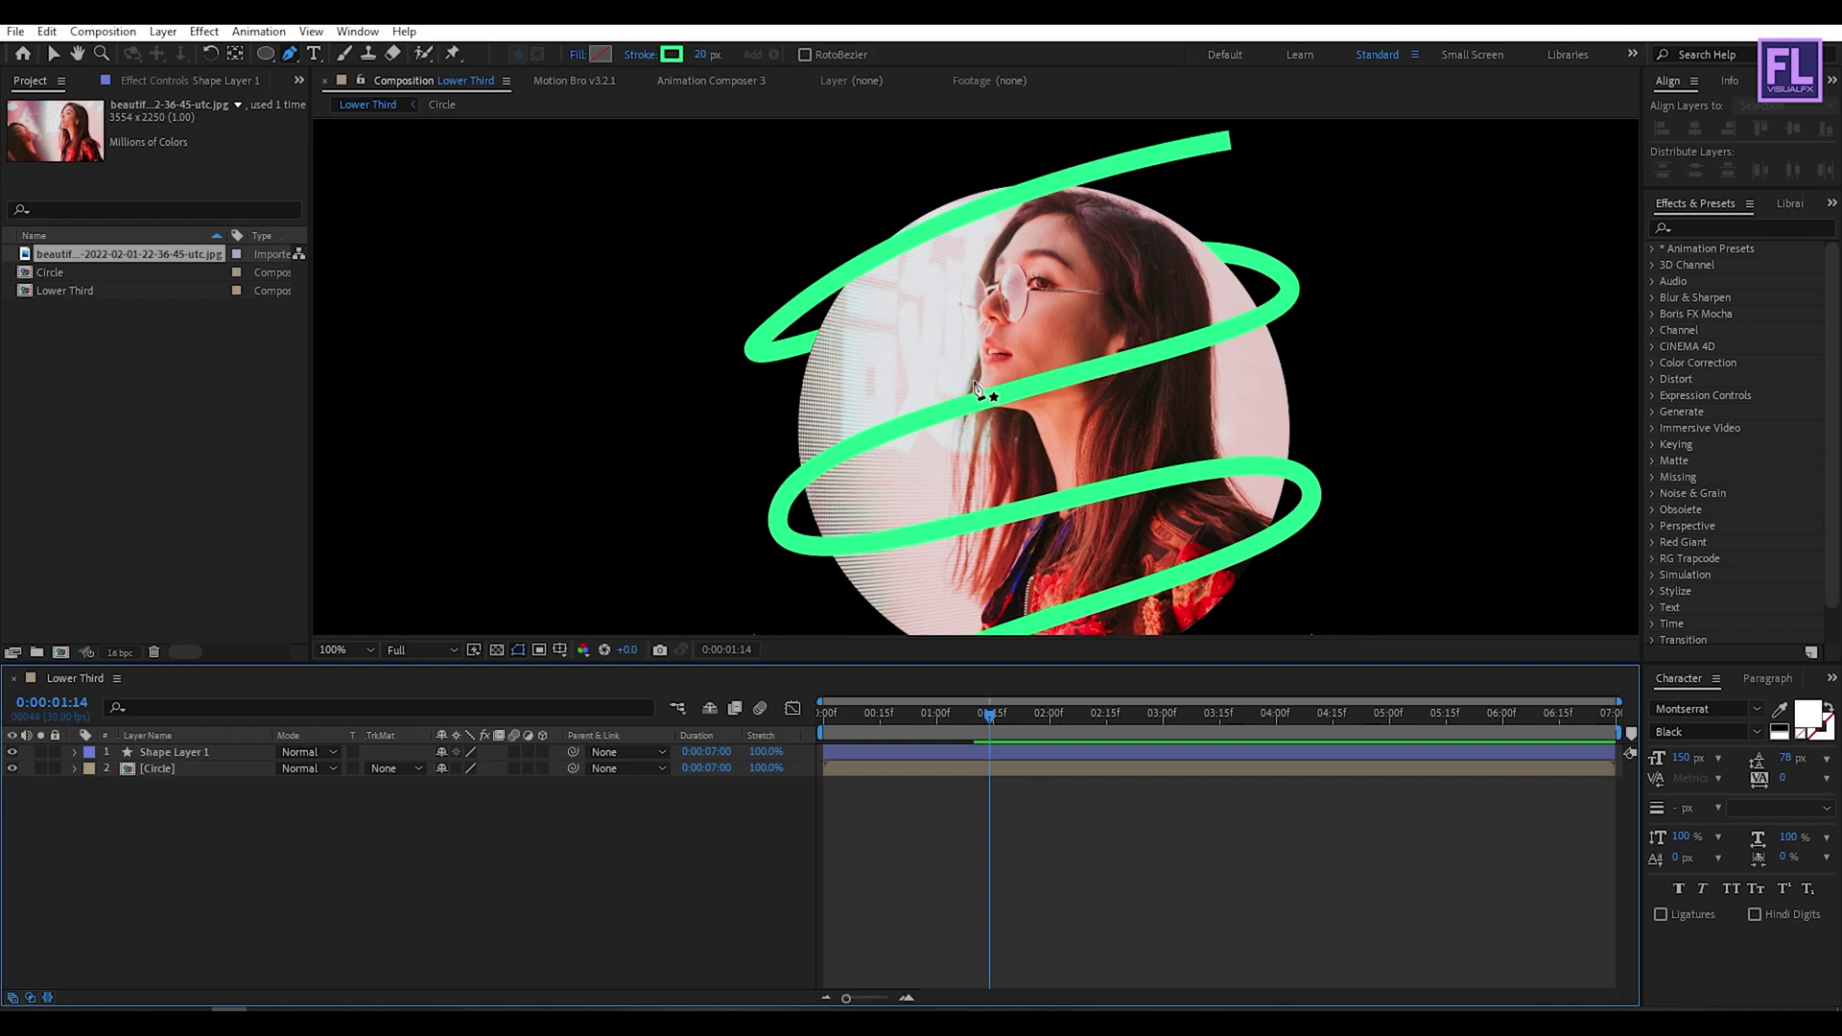
# - Start a second mask on the spiral layer along the circle's lower left edge, where the lower back strand crosses it
pyautogui.moveTo(981, 391); pyautogui.dragTo(856, 309)
pyautogui.scroll(2, 729, 466)
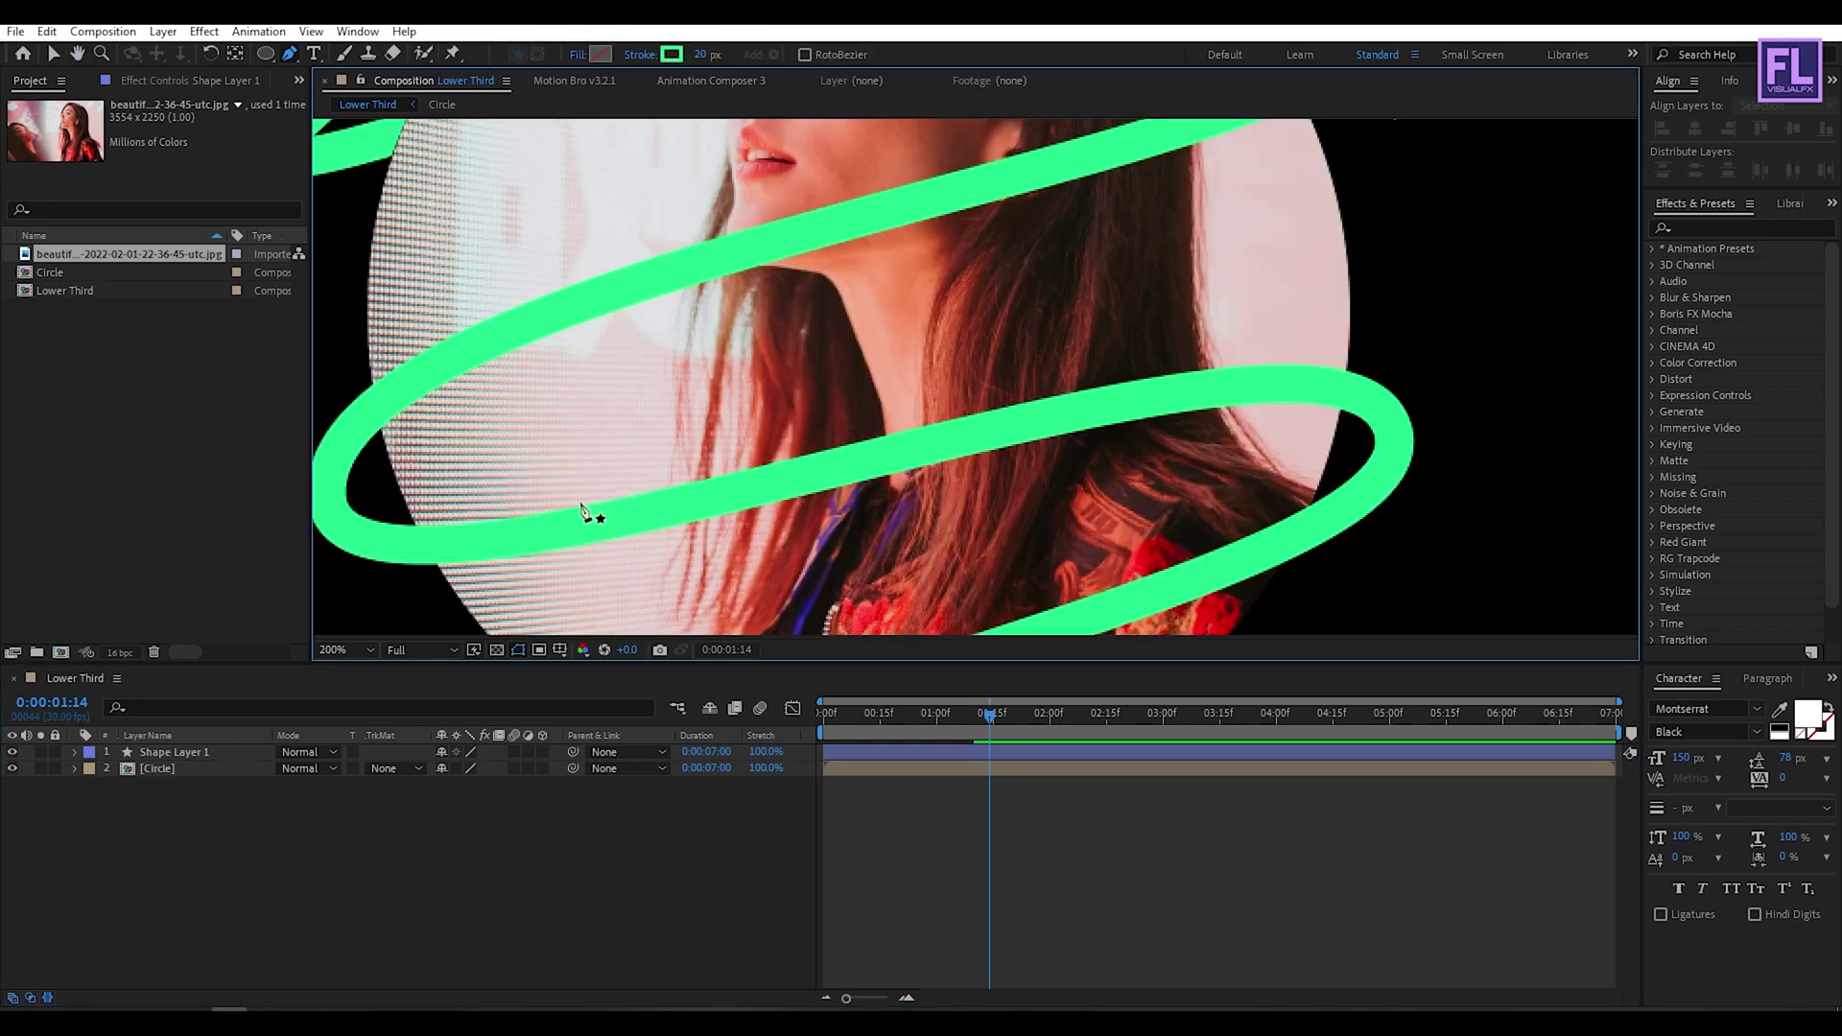
pyautogui.moveTo(811, 433); pyautogui.dragTo(934, 393)
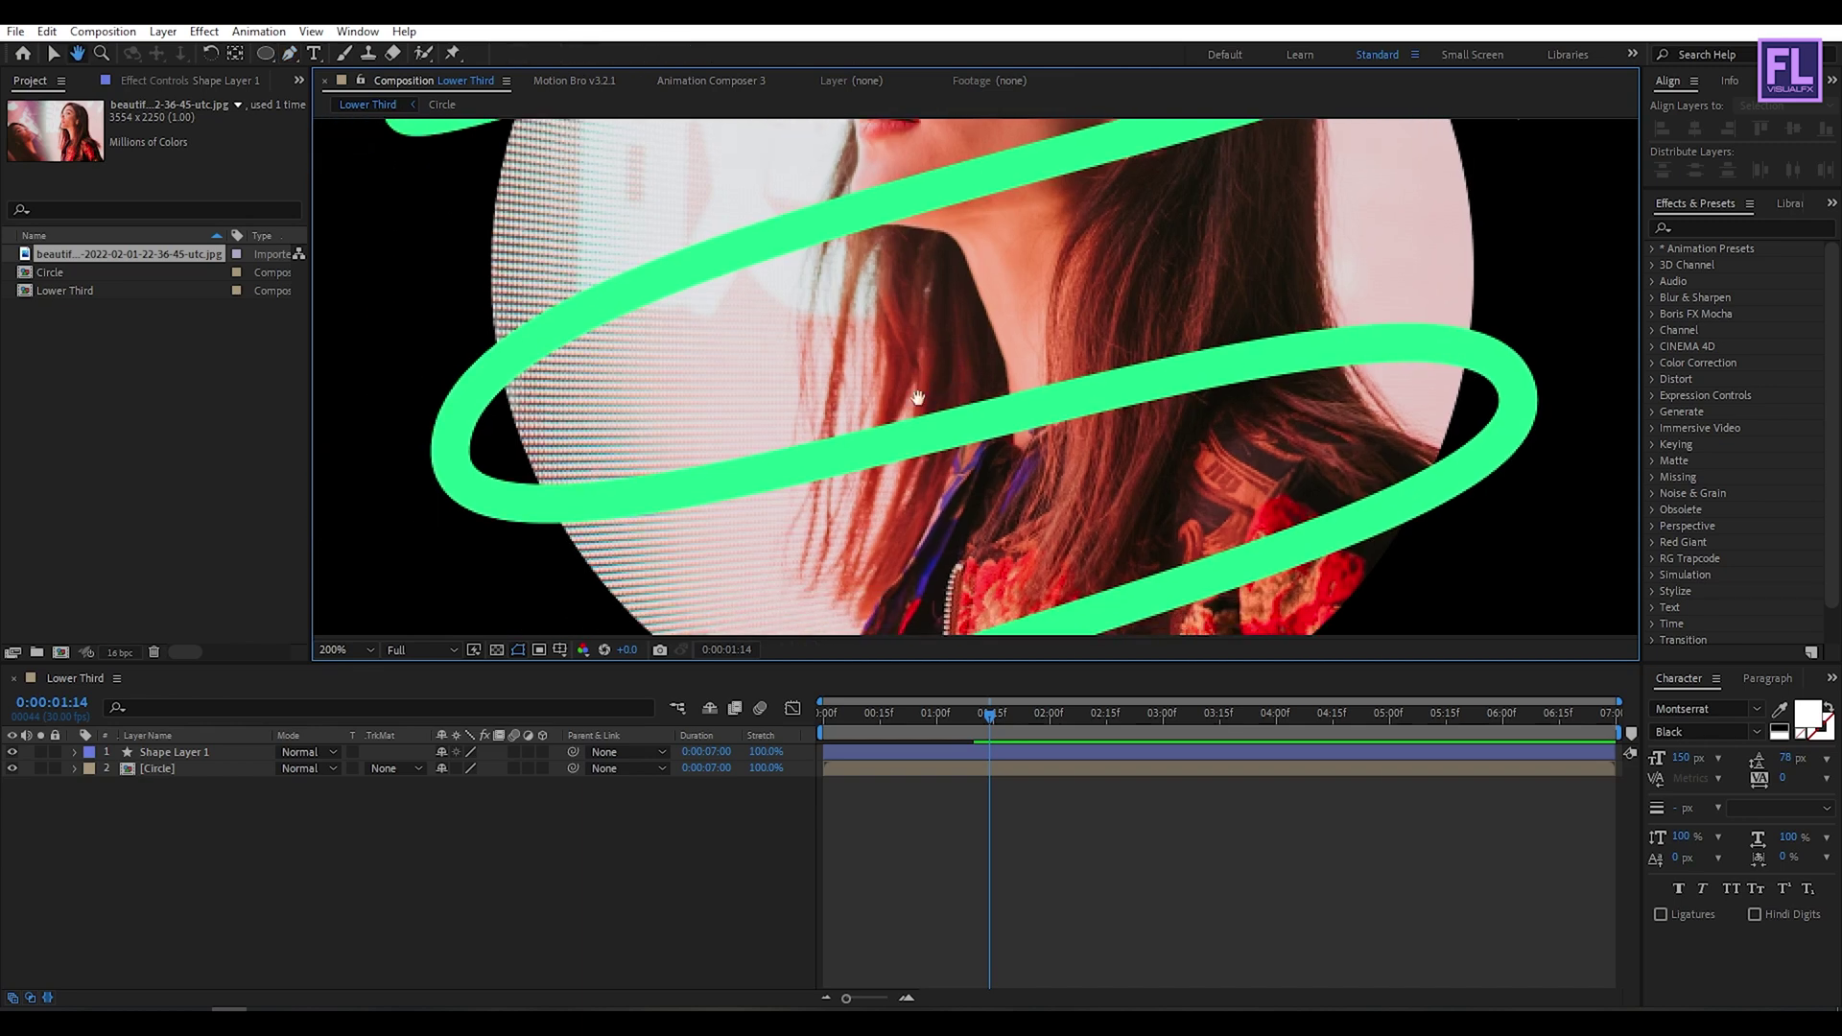
pyautogui.click(185, 752)
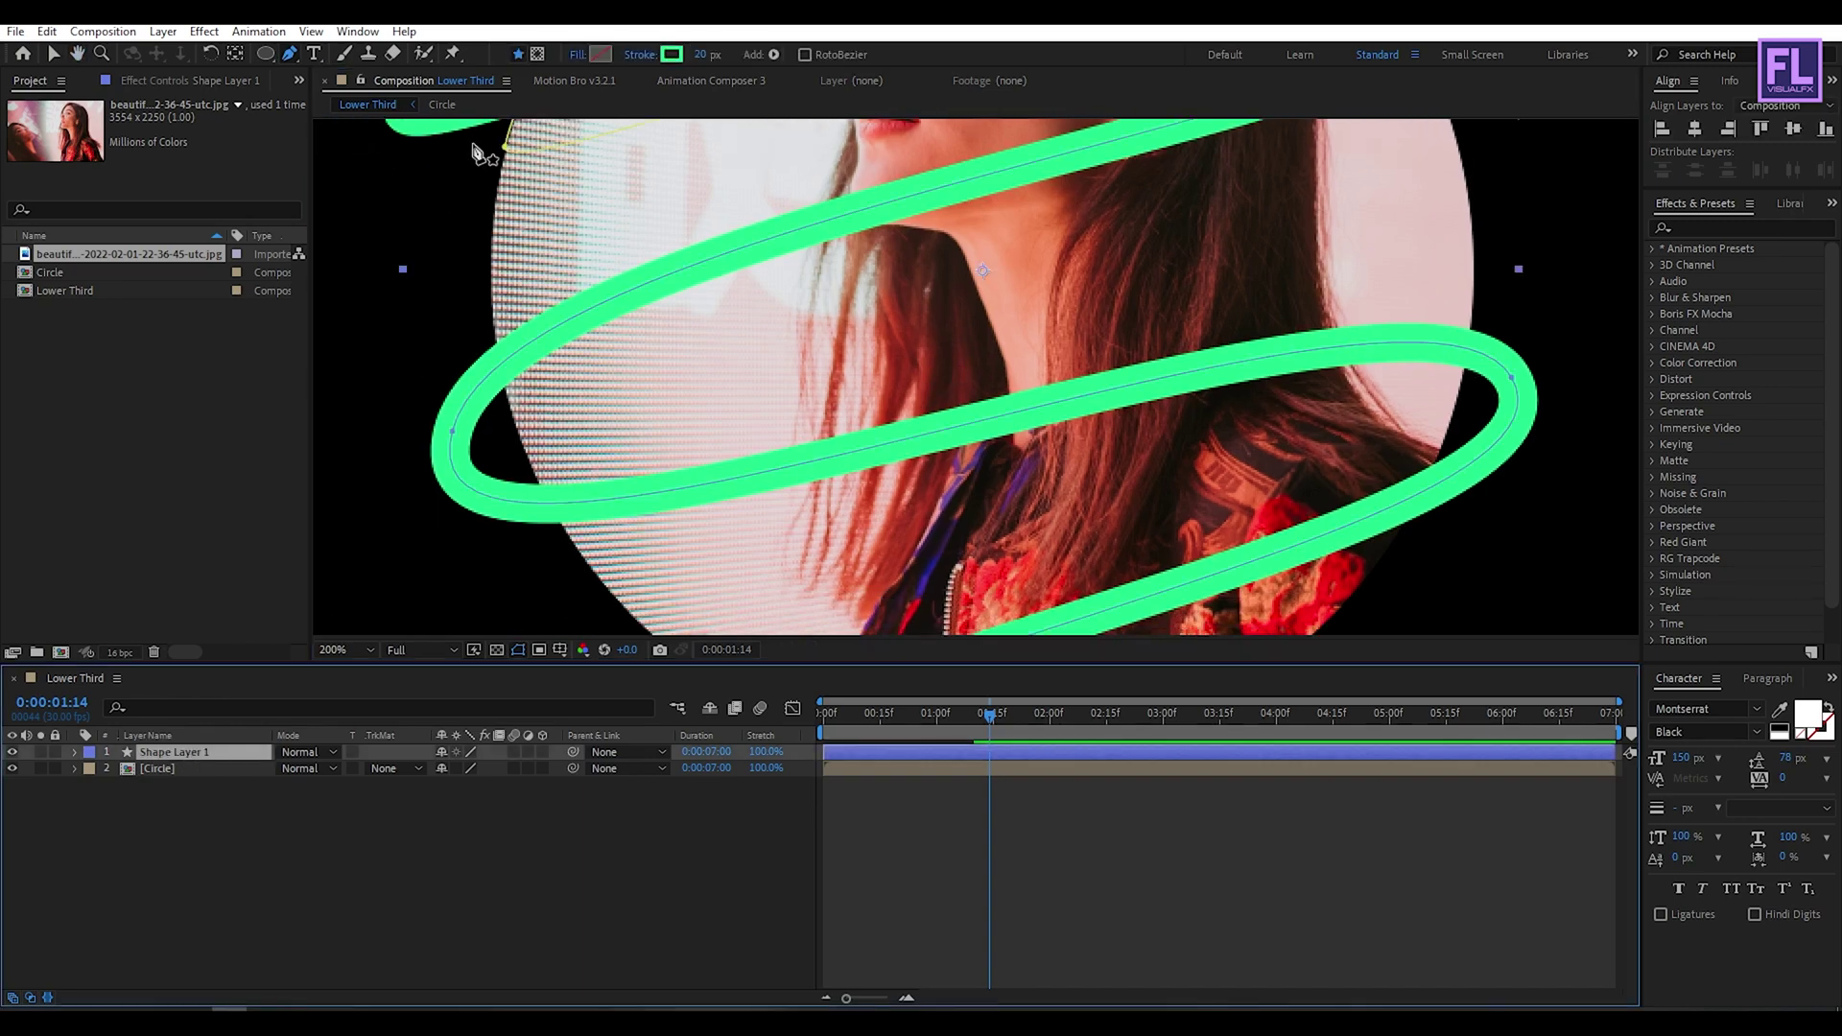
pyautogui.scroll(2, 526, 384)
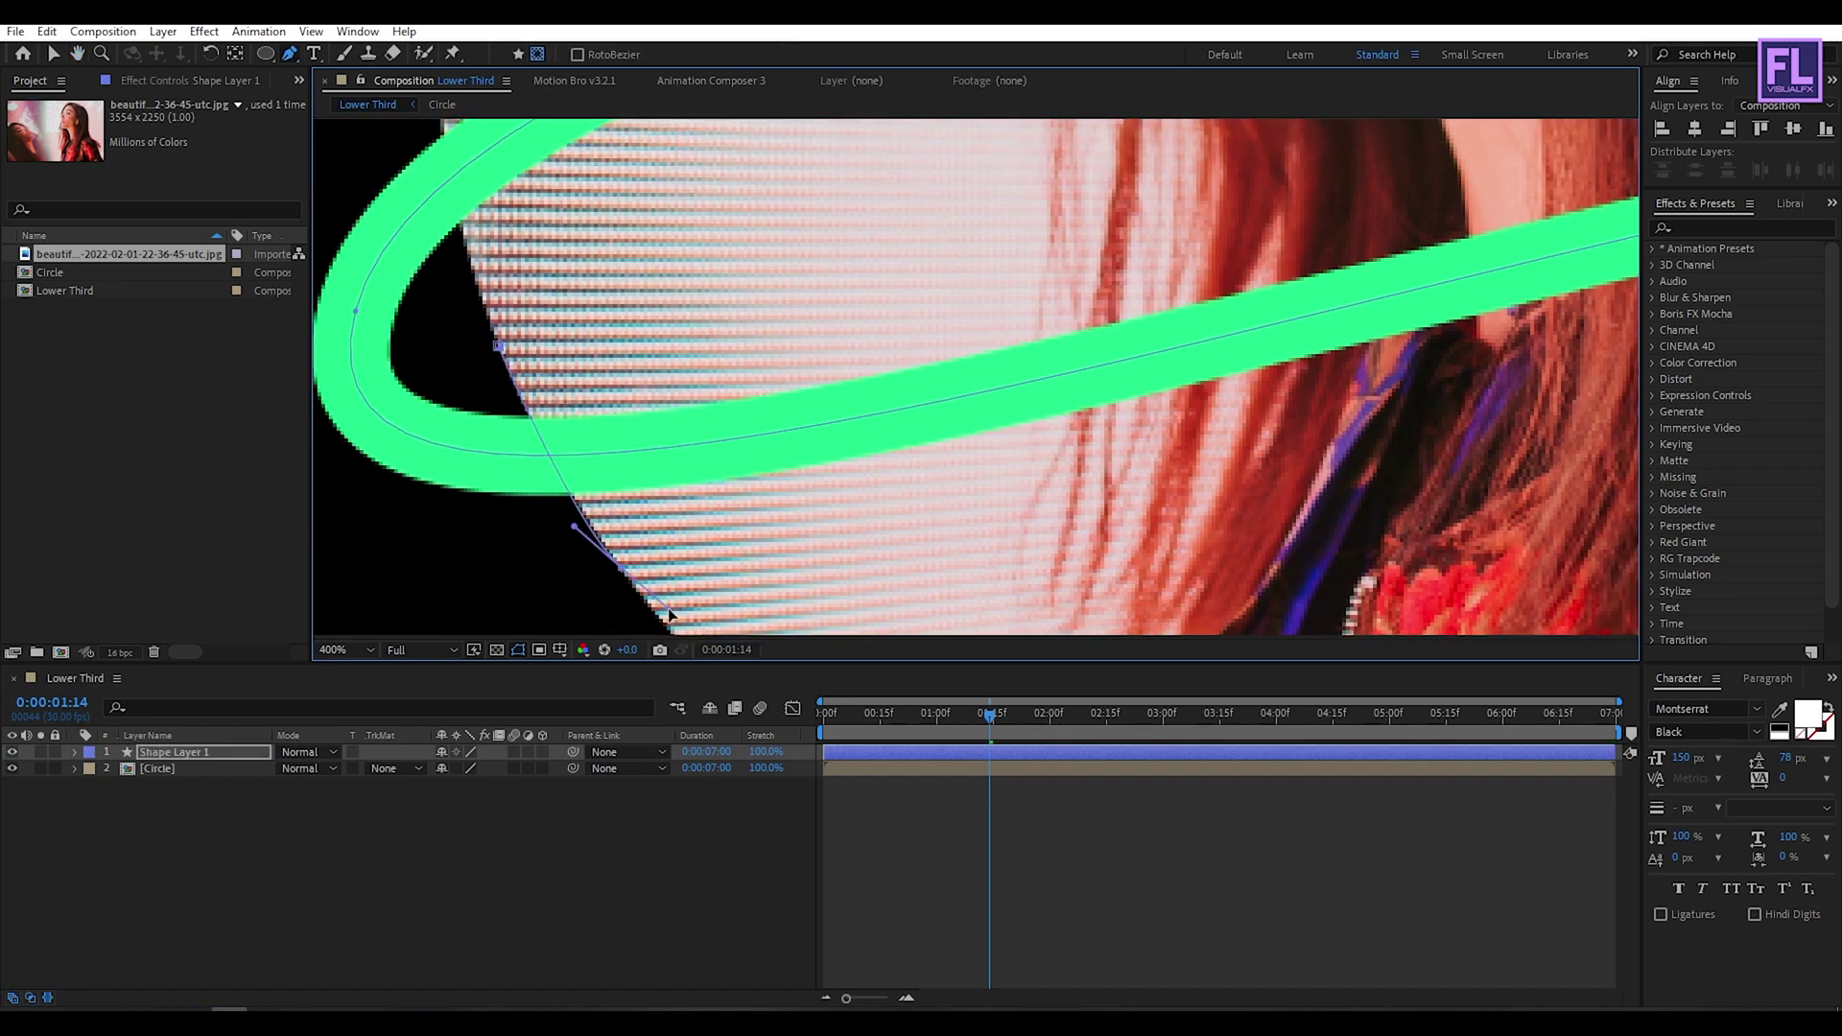
# - Trace the second mask beneath the lower strand, up the circle's right edge and back above the strand to enclose it
pyautogui.scroll(-2, 624, 538)
pyautogui.moveTo(678, 528); pyautogui.dragTo(1428, 326)
pyautogui.moveTo(1469, 240); pyautogui.dragTo(1213, 181)
pyautogui.scroll(2, 1151, 327)
pyautogui.scroll(1, 1206, 300)
pyautogui.press('g')
pyautogui.hscroll(-10, 1202, 471)
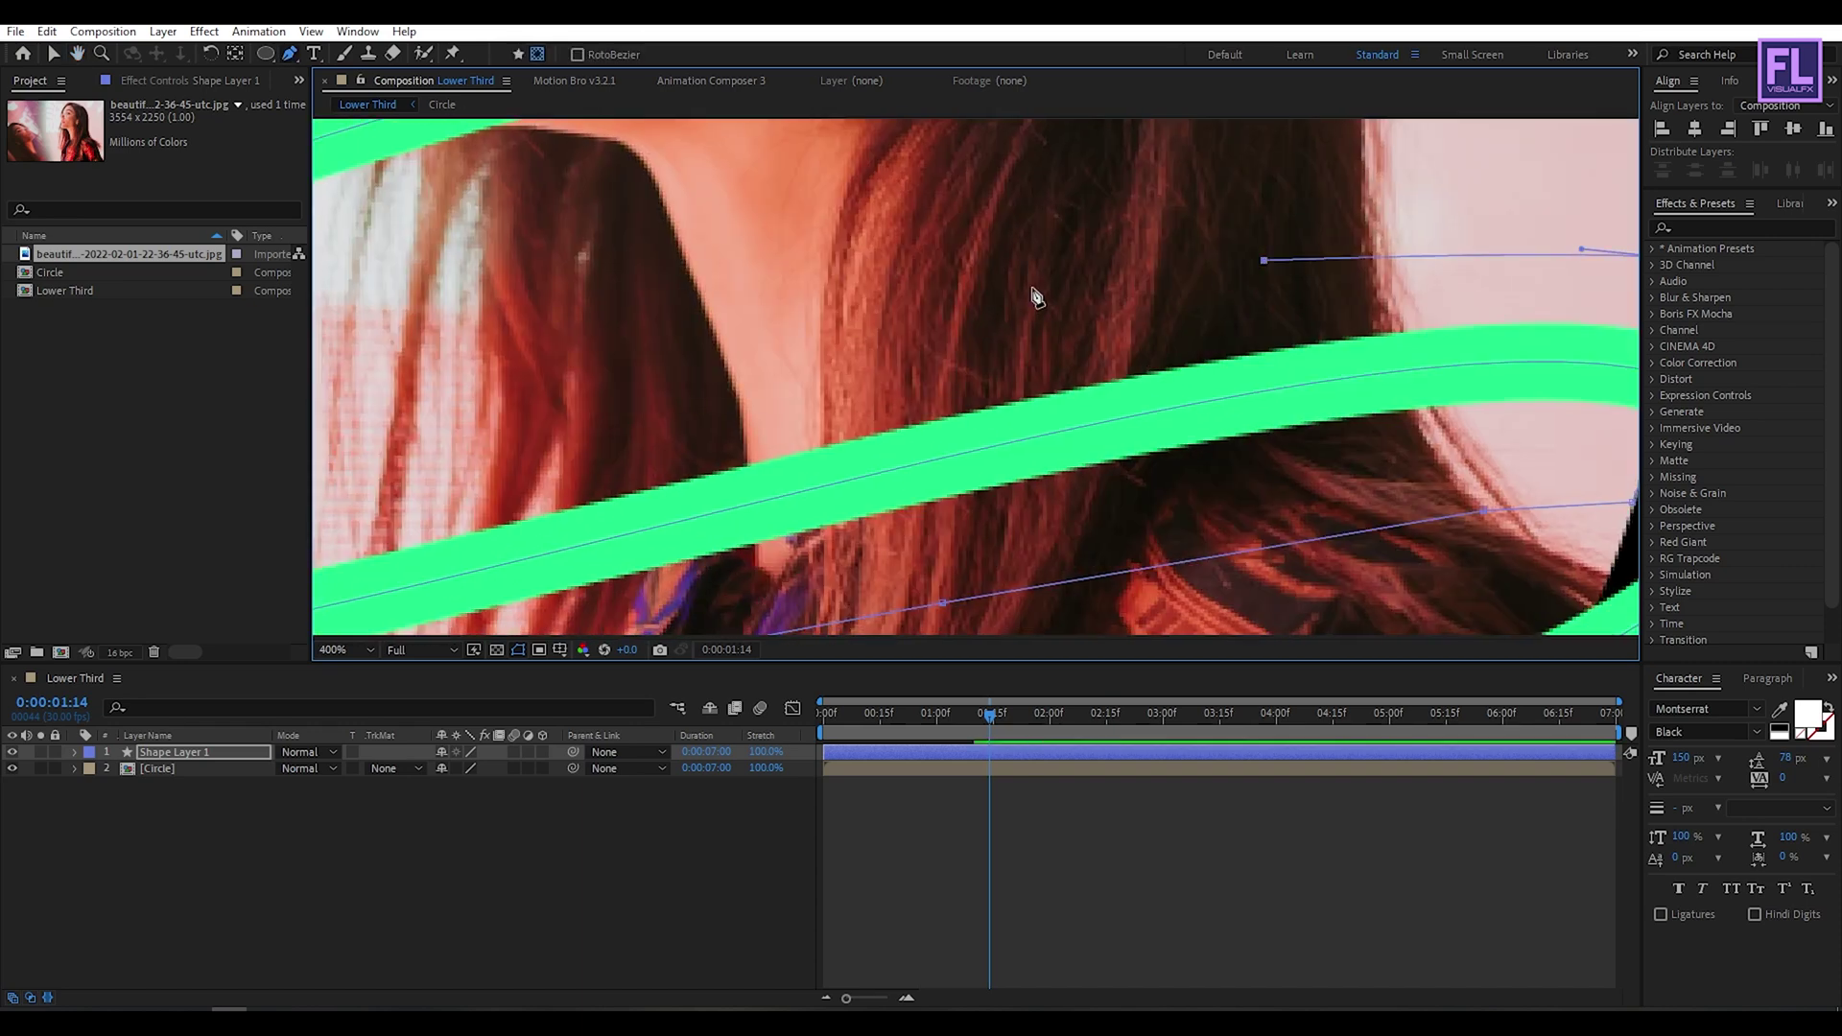
pyautogui.scroll(-2, 948, 360)
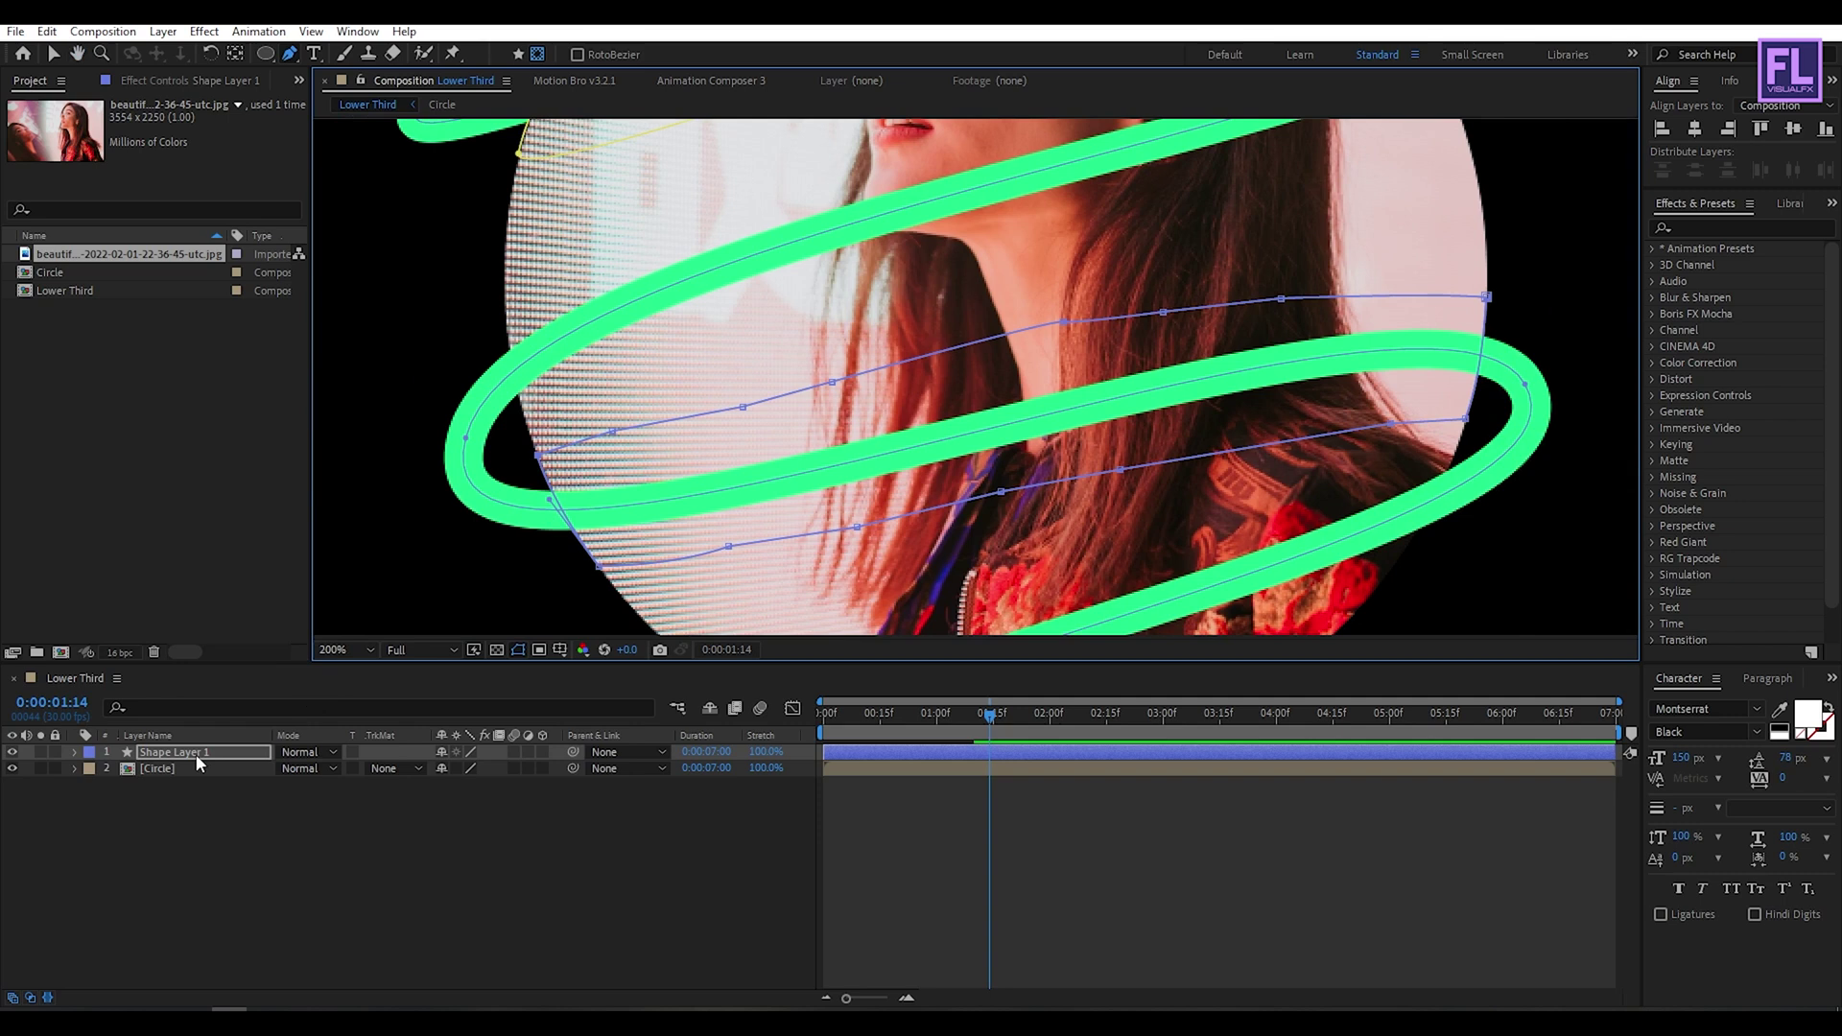
# - Set Mask 2 of the spiral layer to Subtract so the lower strand is cut out over the photo
pyautogui.press('m')
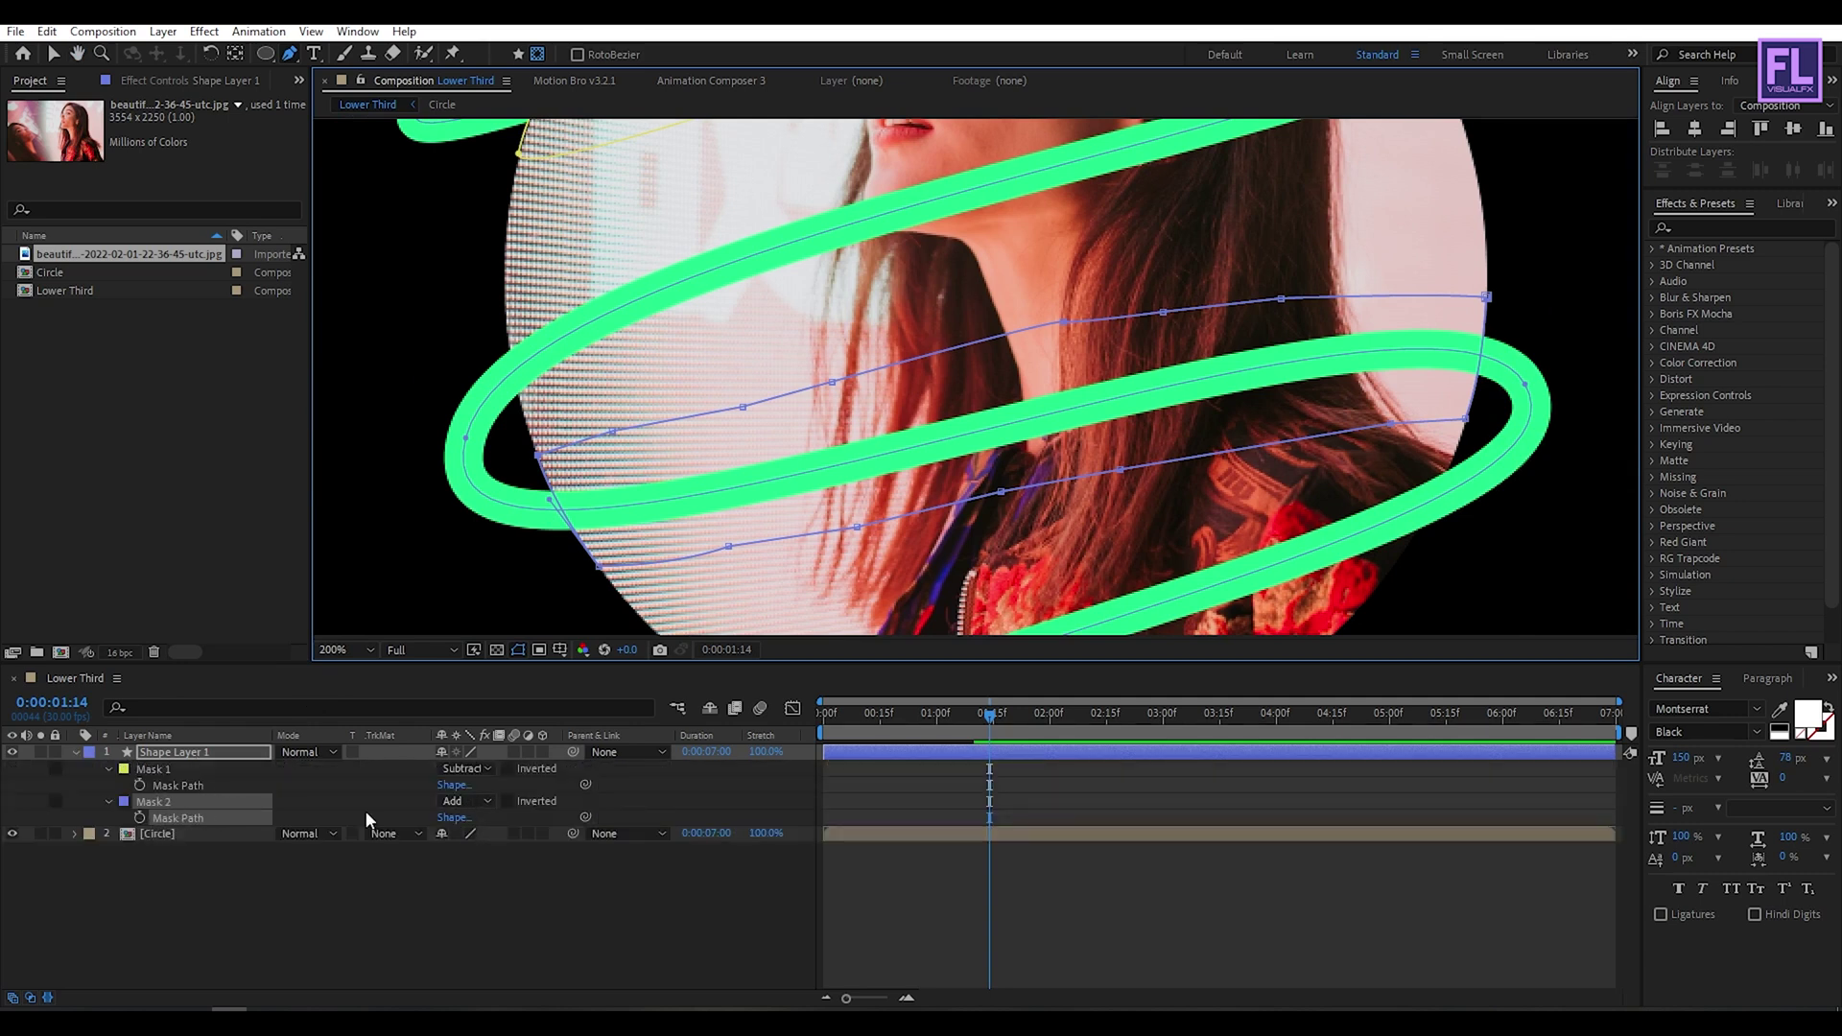
pyautogui.click(461, 808)
pyautogui.click(486, 880)
pyautogui.click(399, 896)
pyautogui.scroll(-4, 1017, 382)
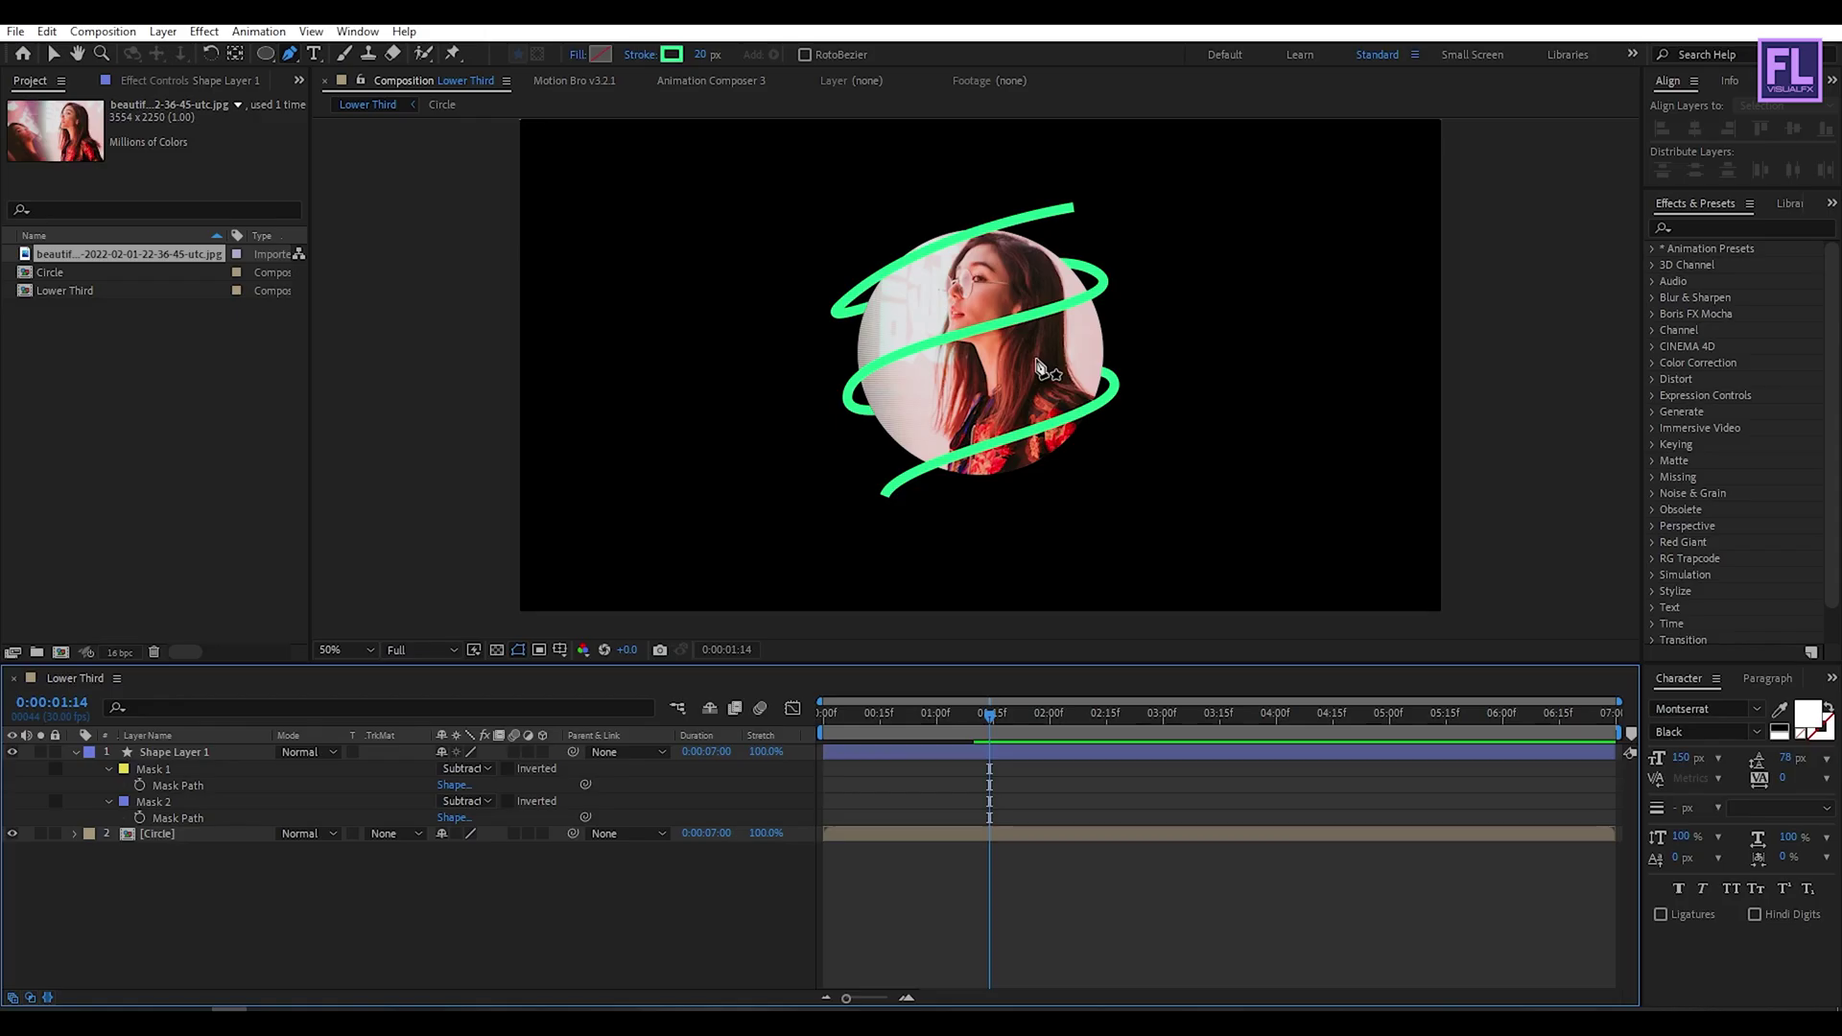
pyautogui.click(173, 753)
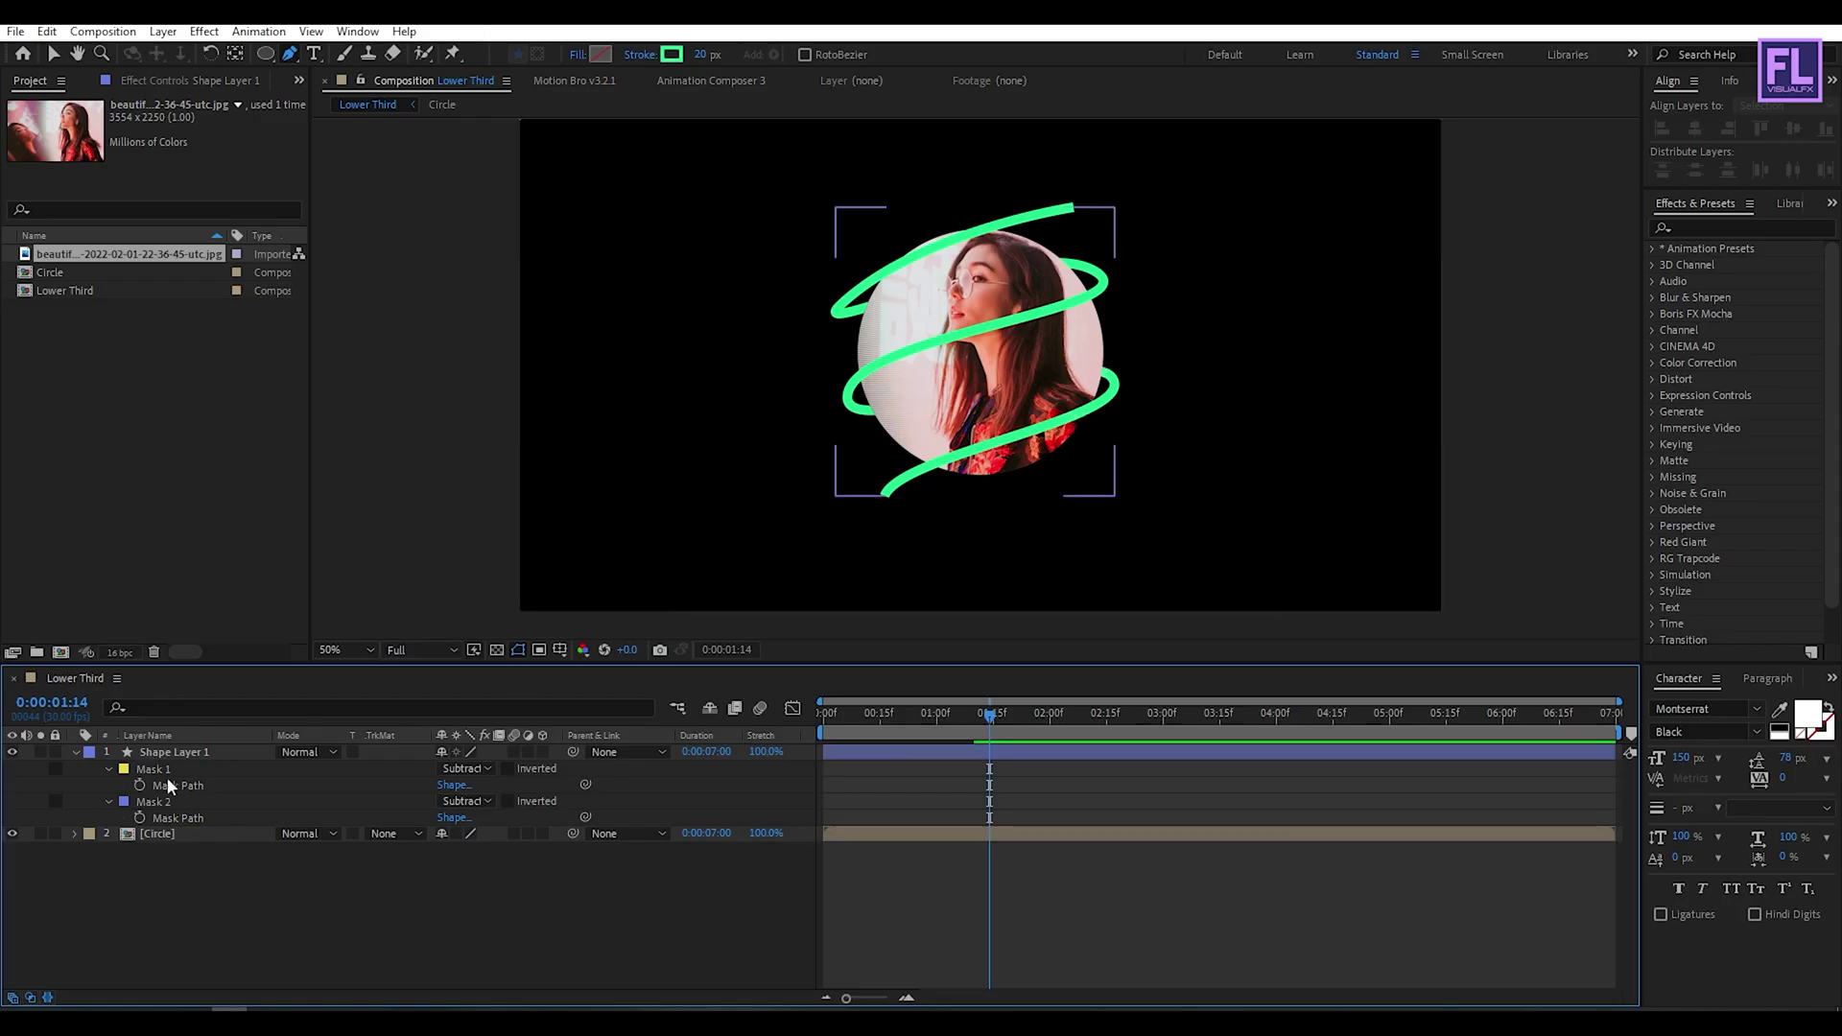
# - Set the line cap of the spiral layer's stroke to Round Cap
pyautogui.click(73, 753)
pyautogui.click(146, 754)
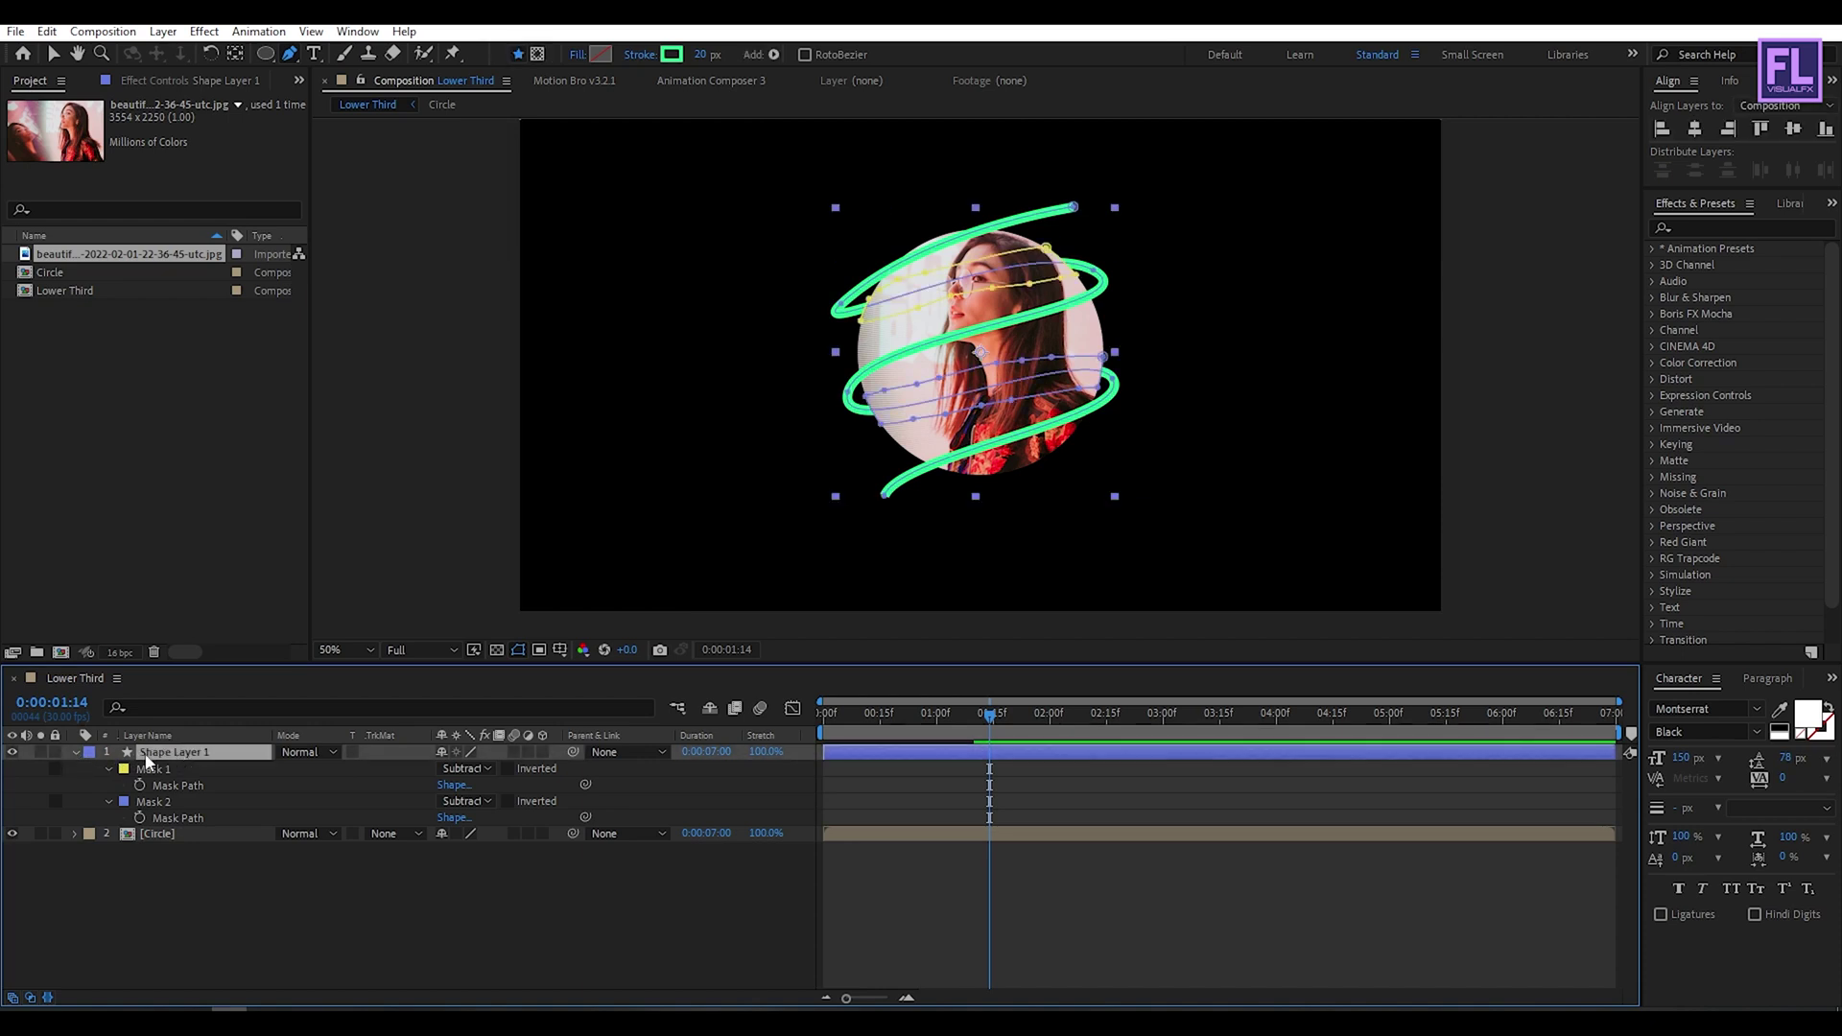
pyautogui.click(75, 753)
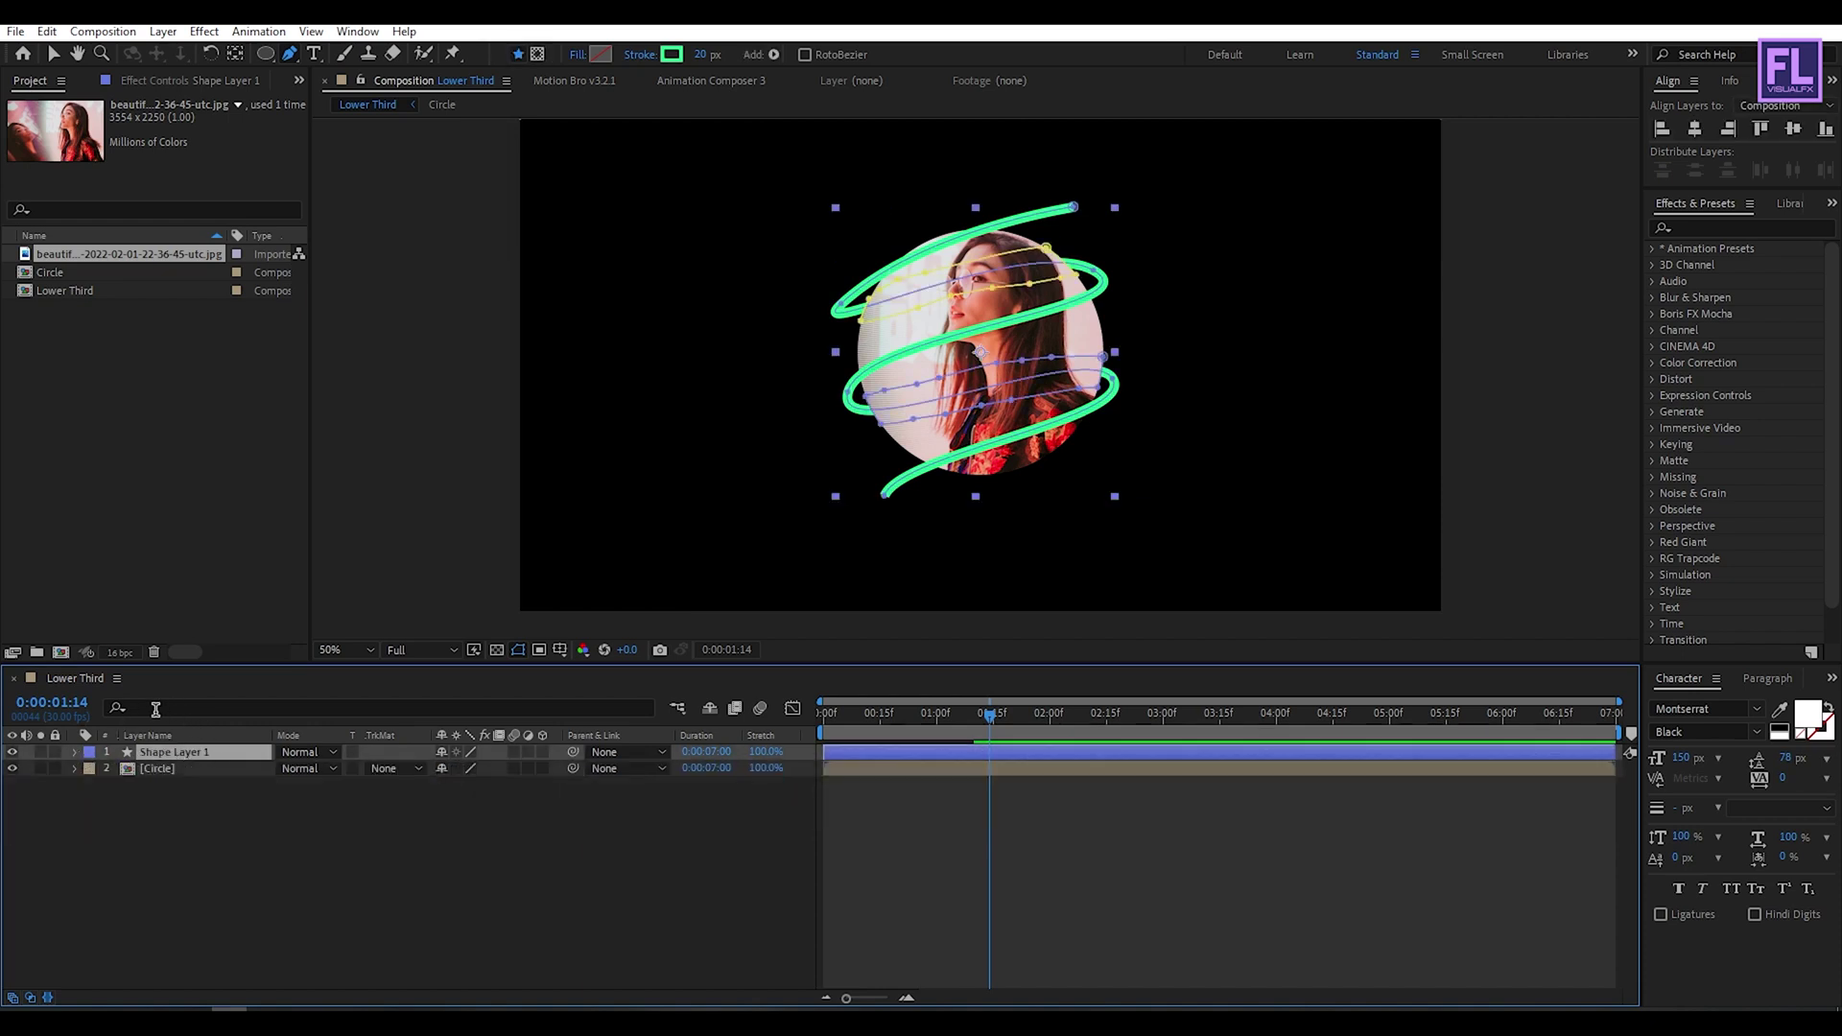
pyautogui.click(155, 710)
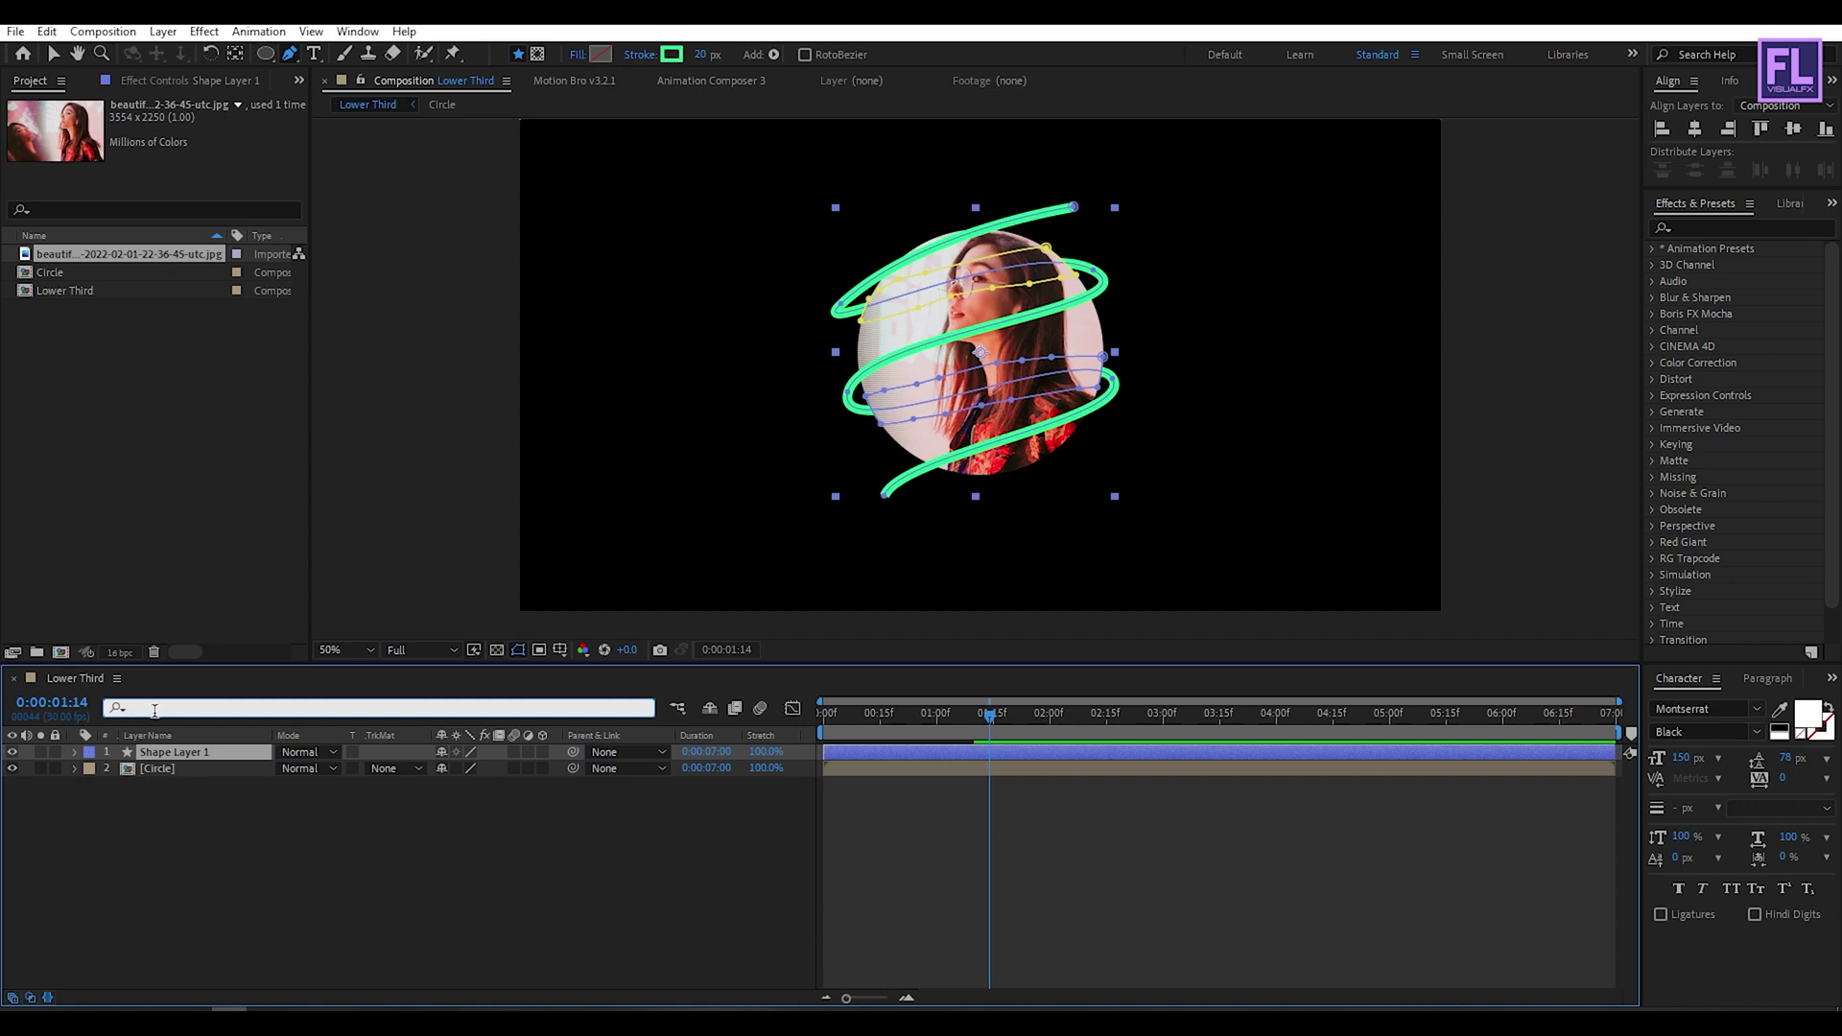
pyautogui.write('cap')
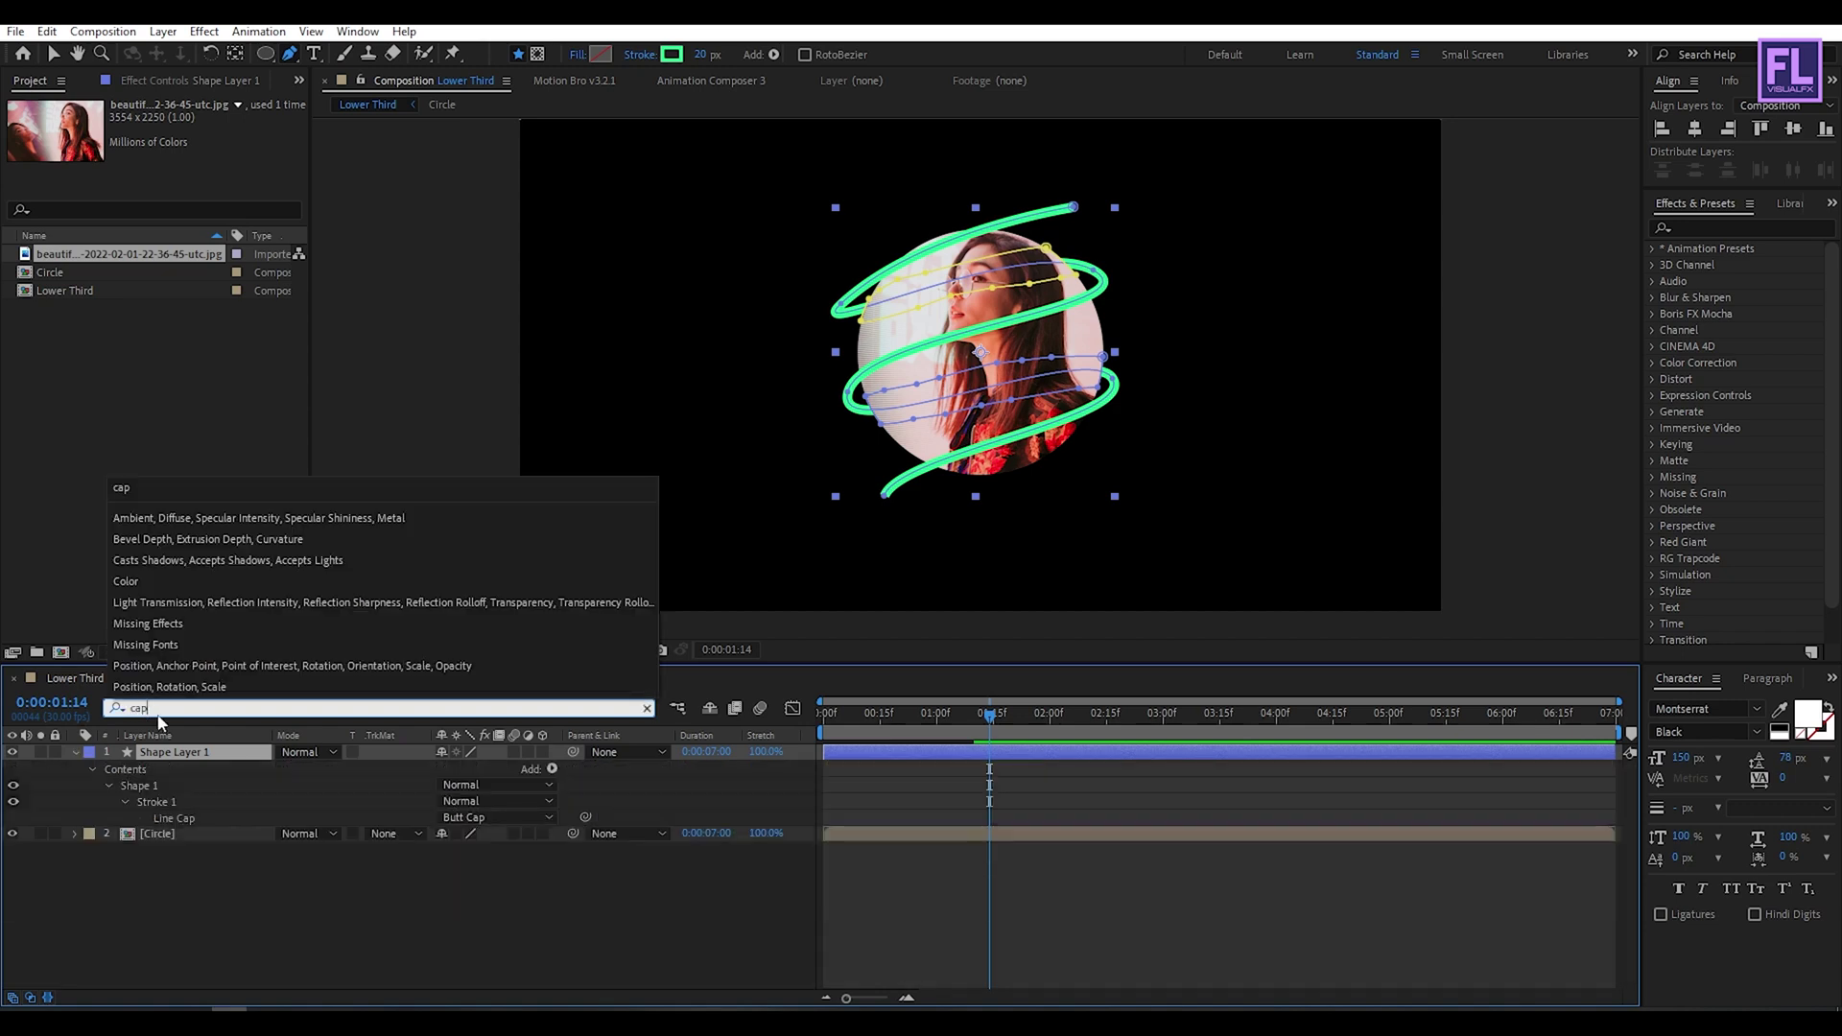
pyautogui.click(491, 818)
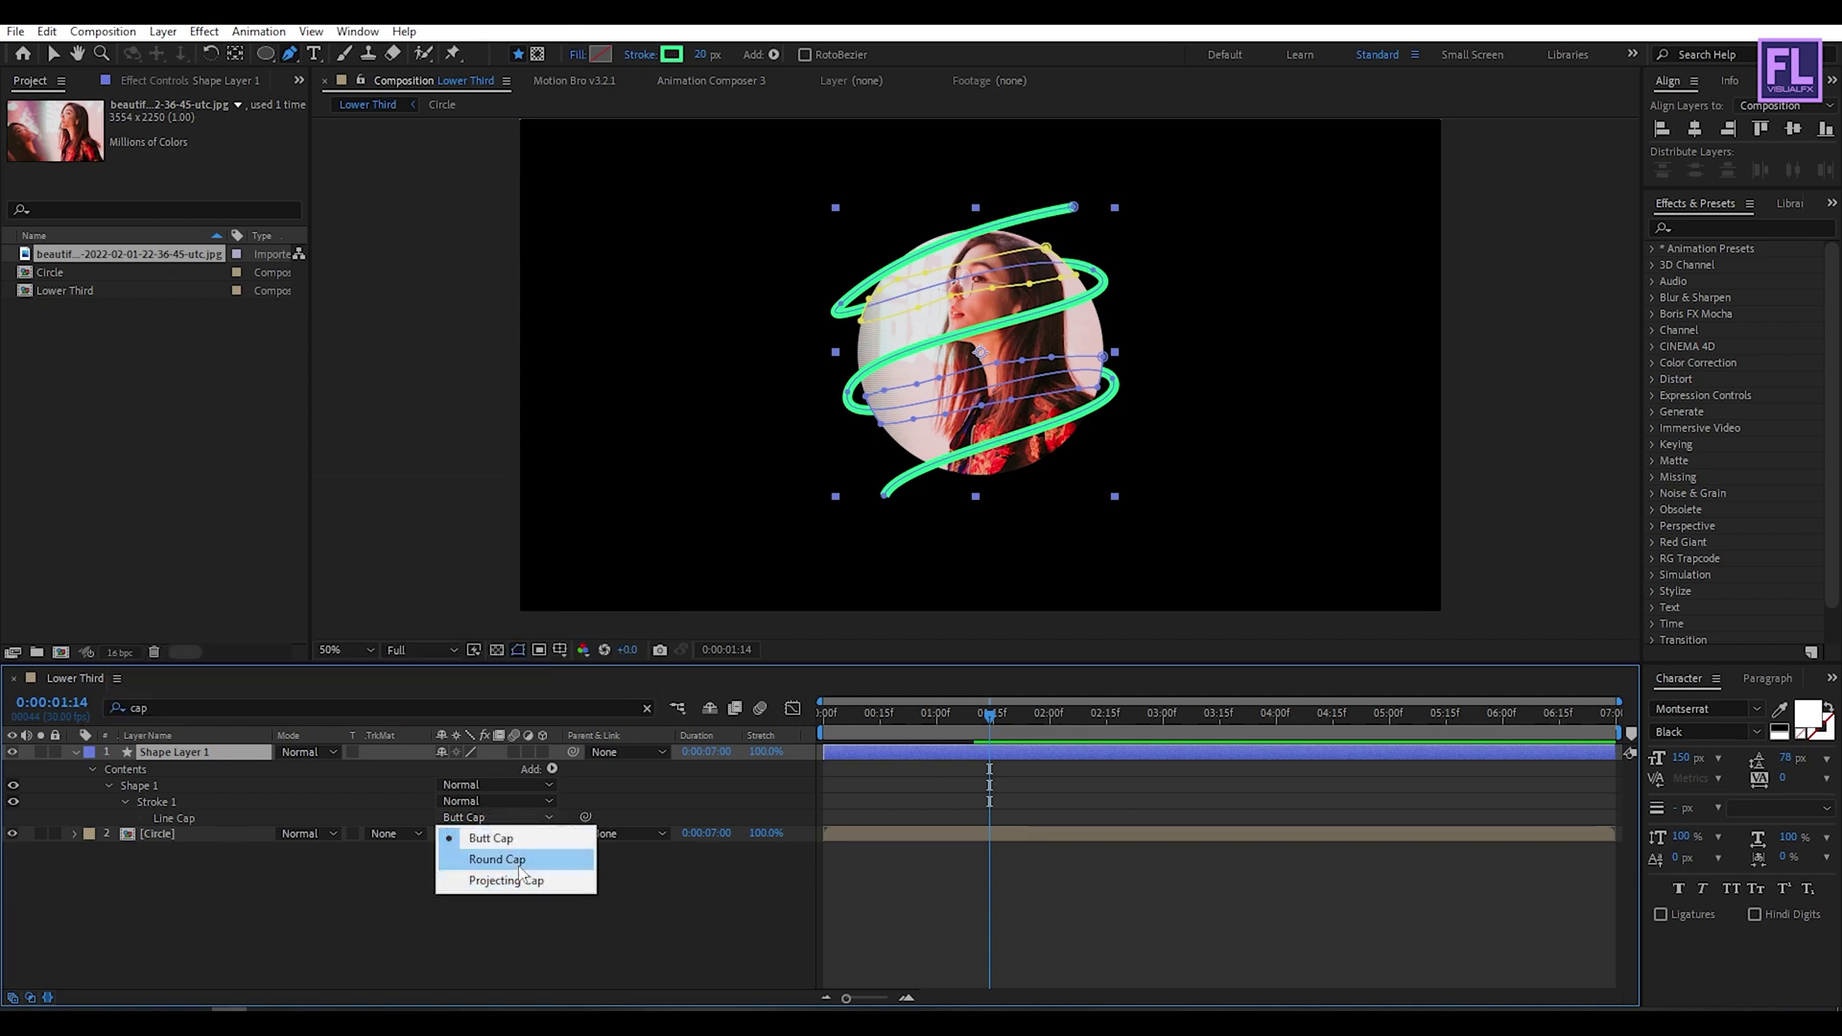
pyautogui.click(518, 859)
pyautogui.click(420, 896)
# - Add Trim Paths to the spiral shape layer and expand its settings
pyautogui.click(106, 785)
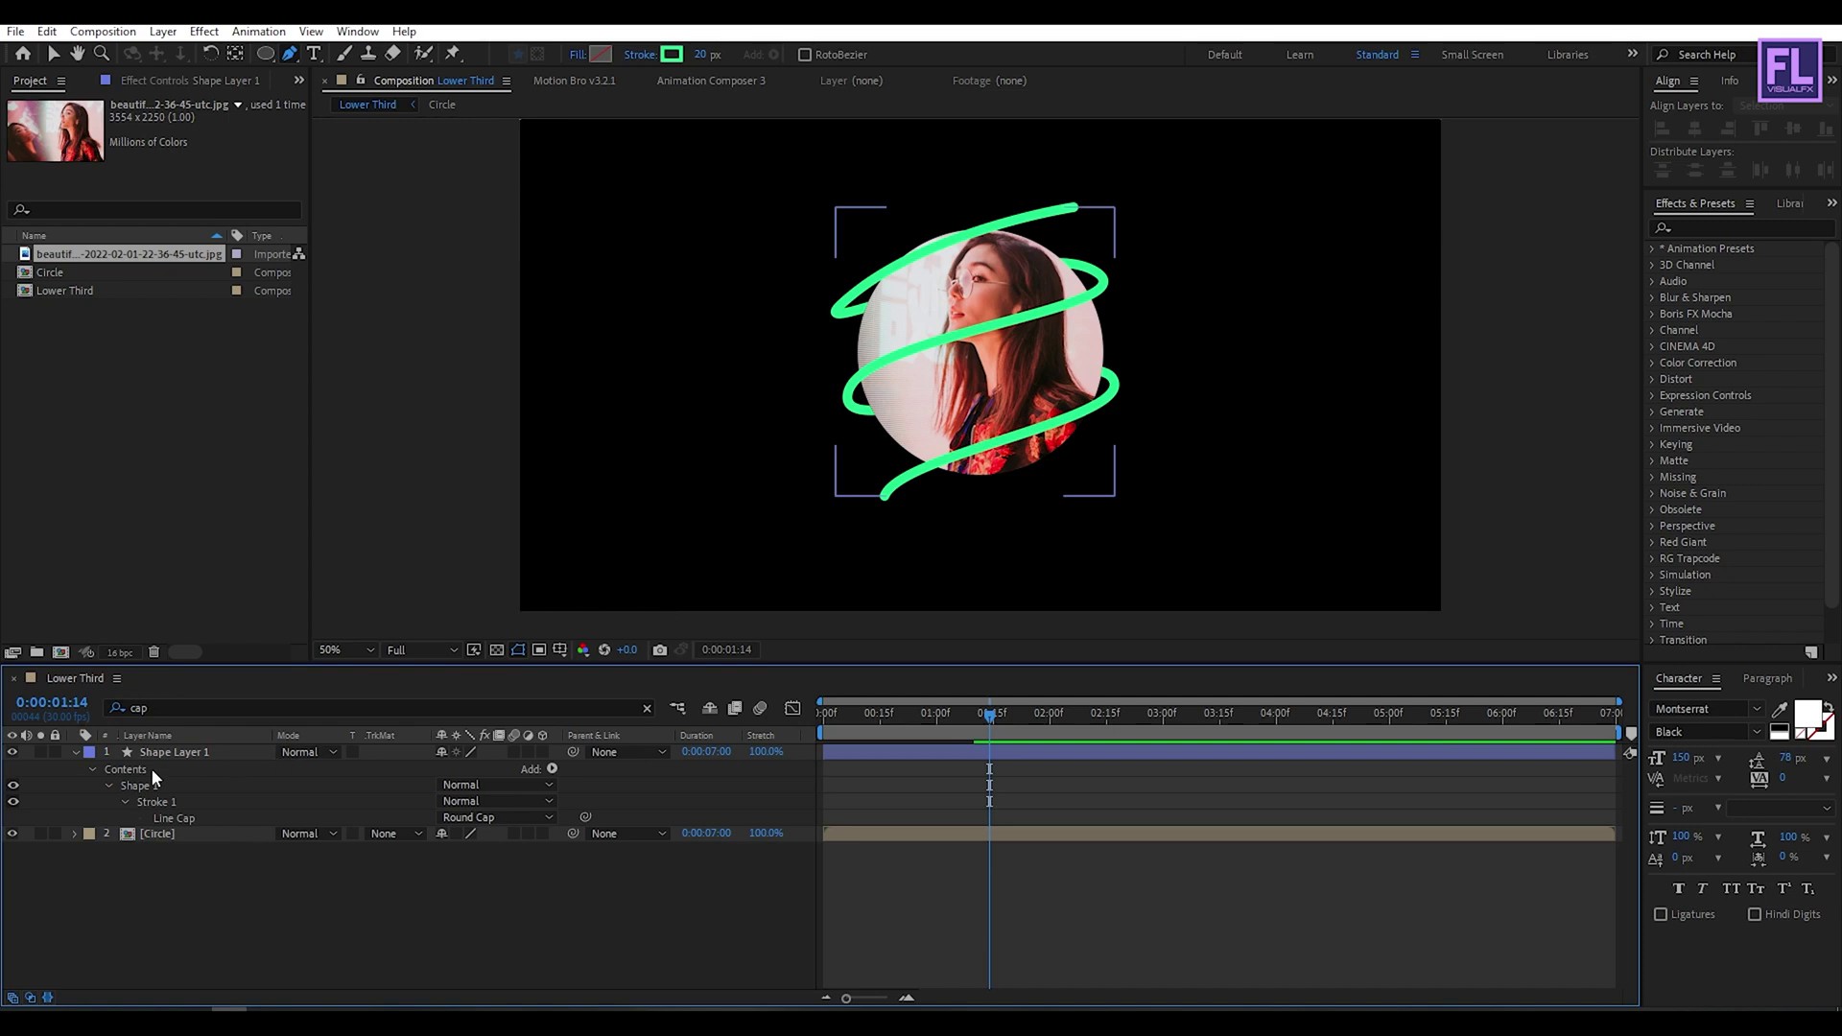
pyautogui.click(109, 786)
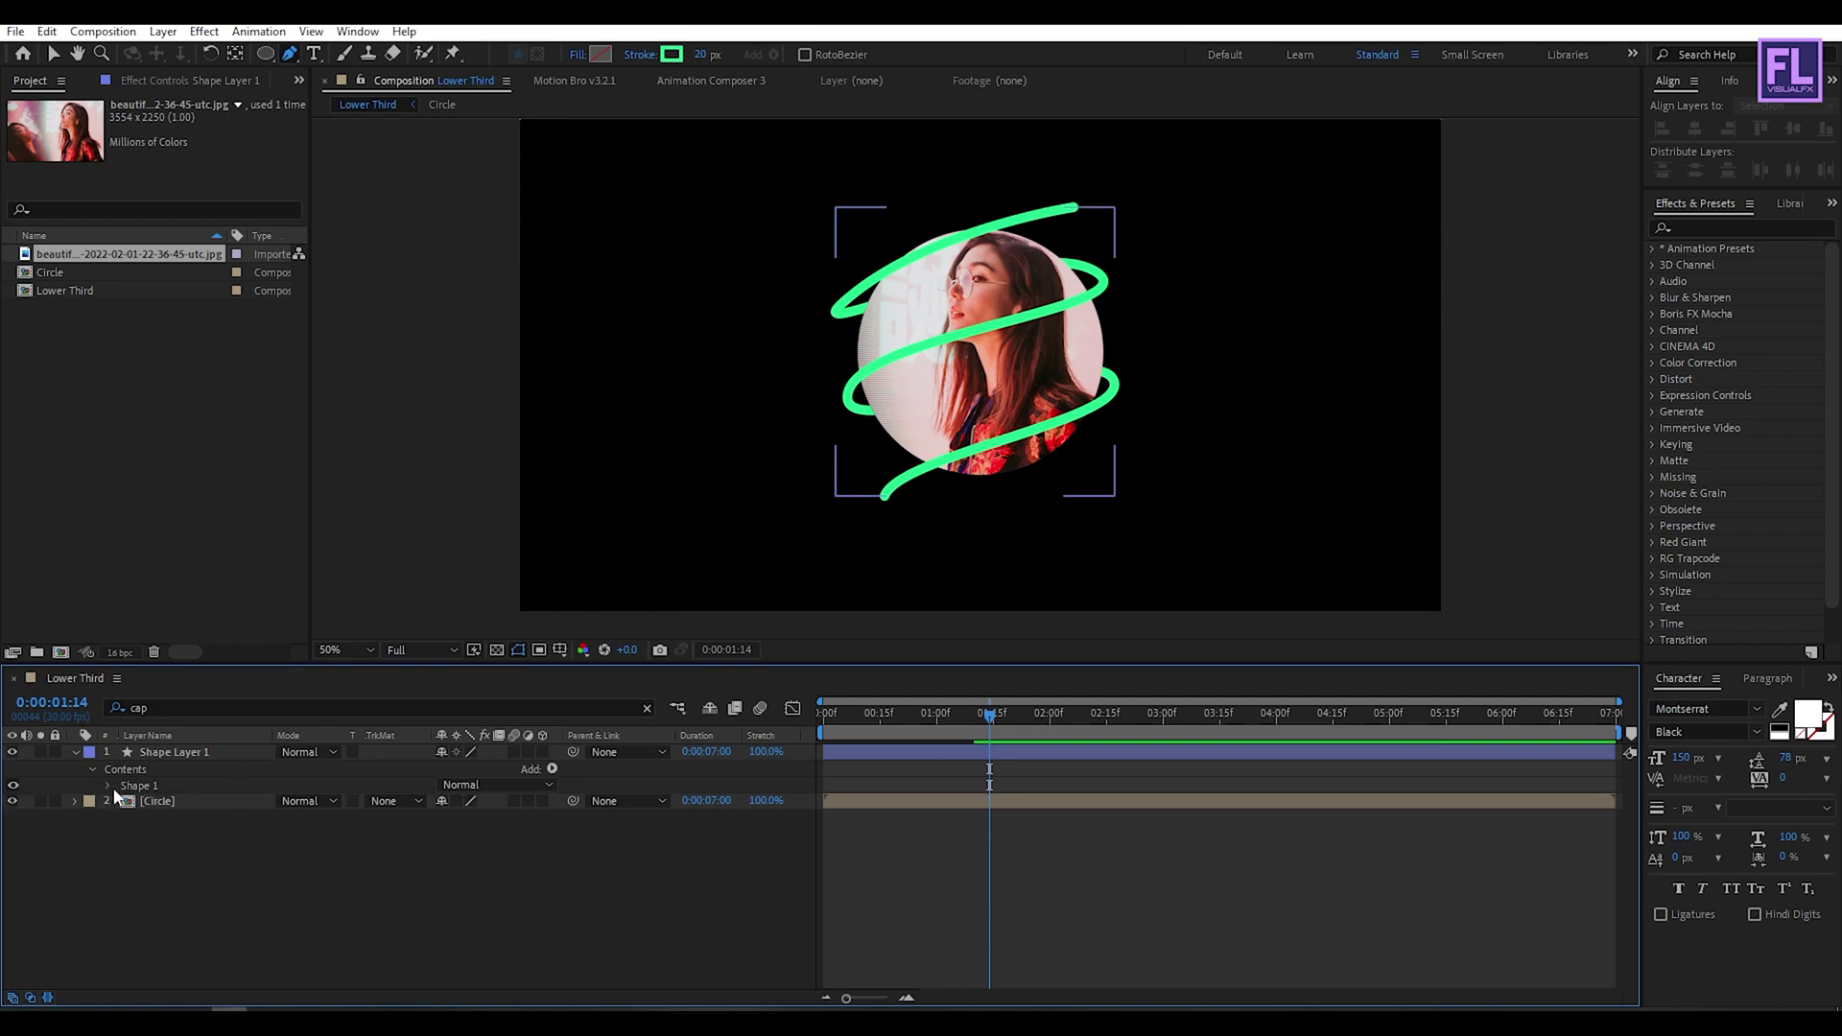
pyautogui.click(552, 769)
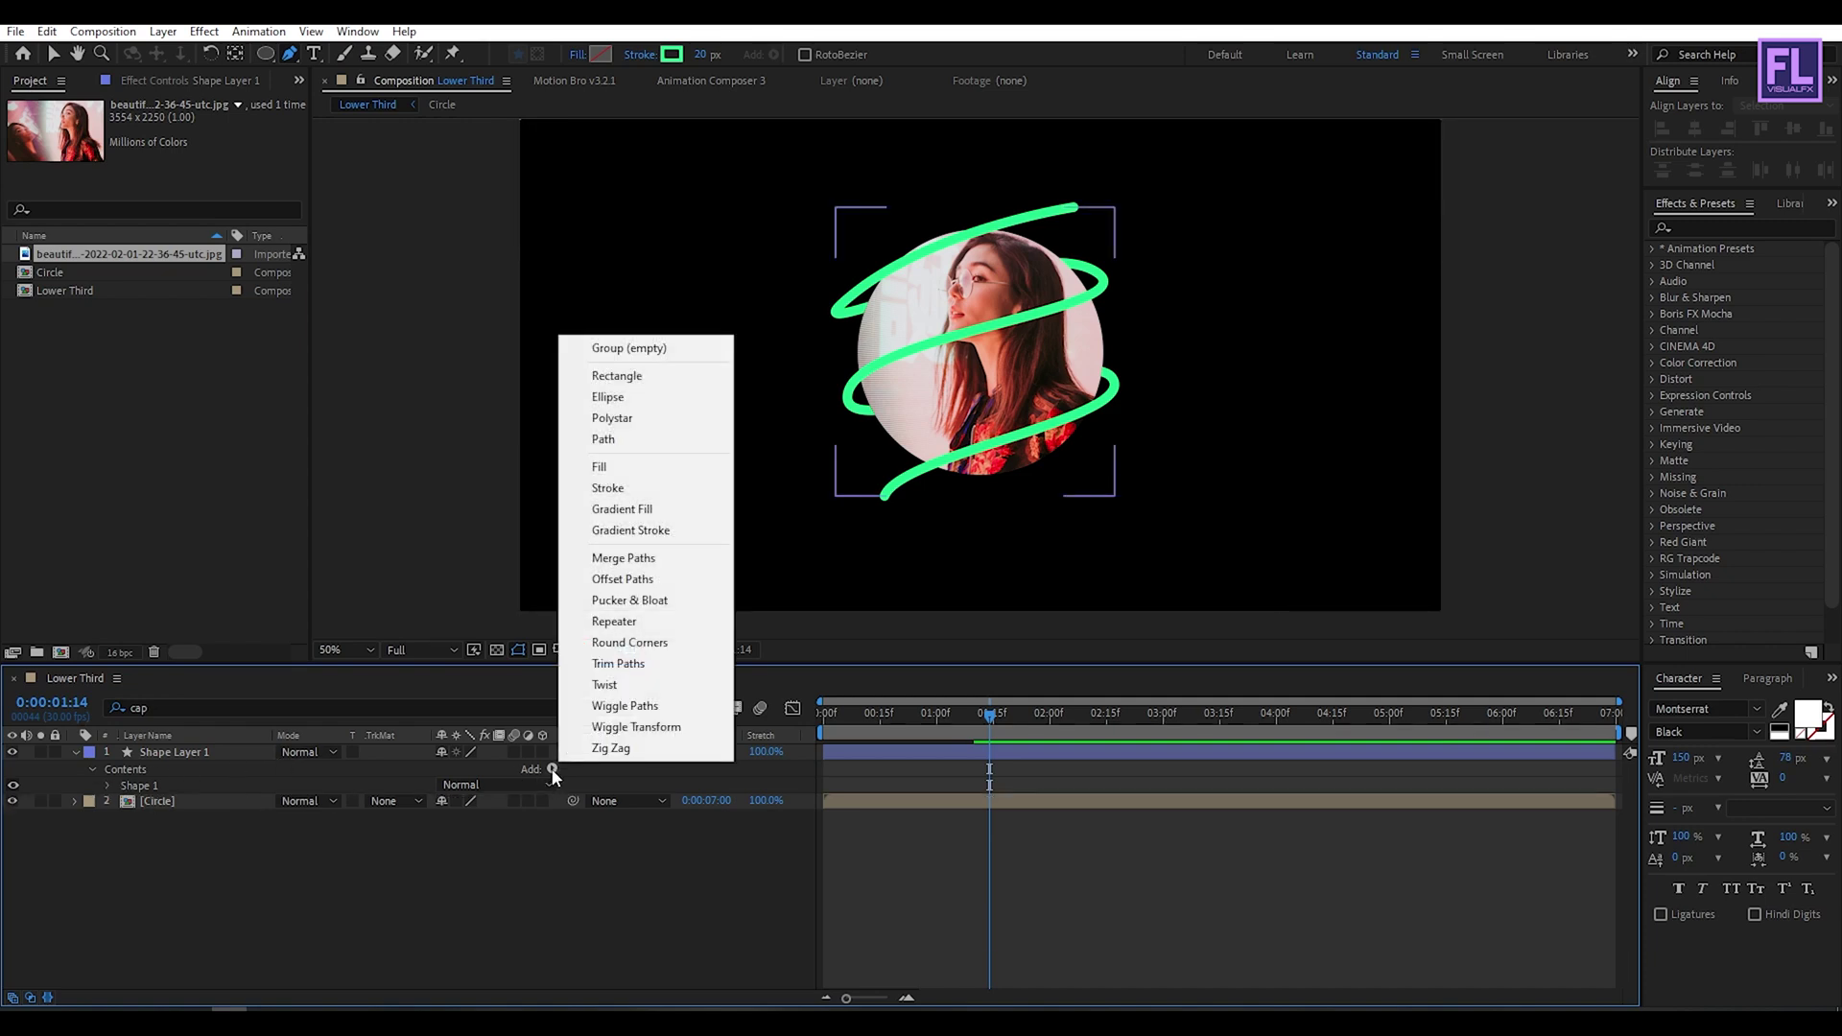
pyautogui.click(644, 663)
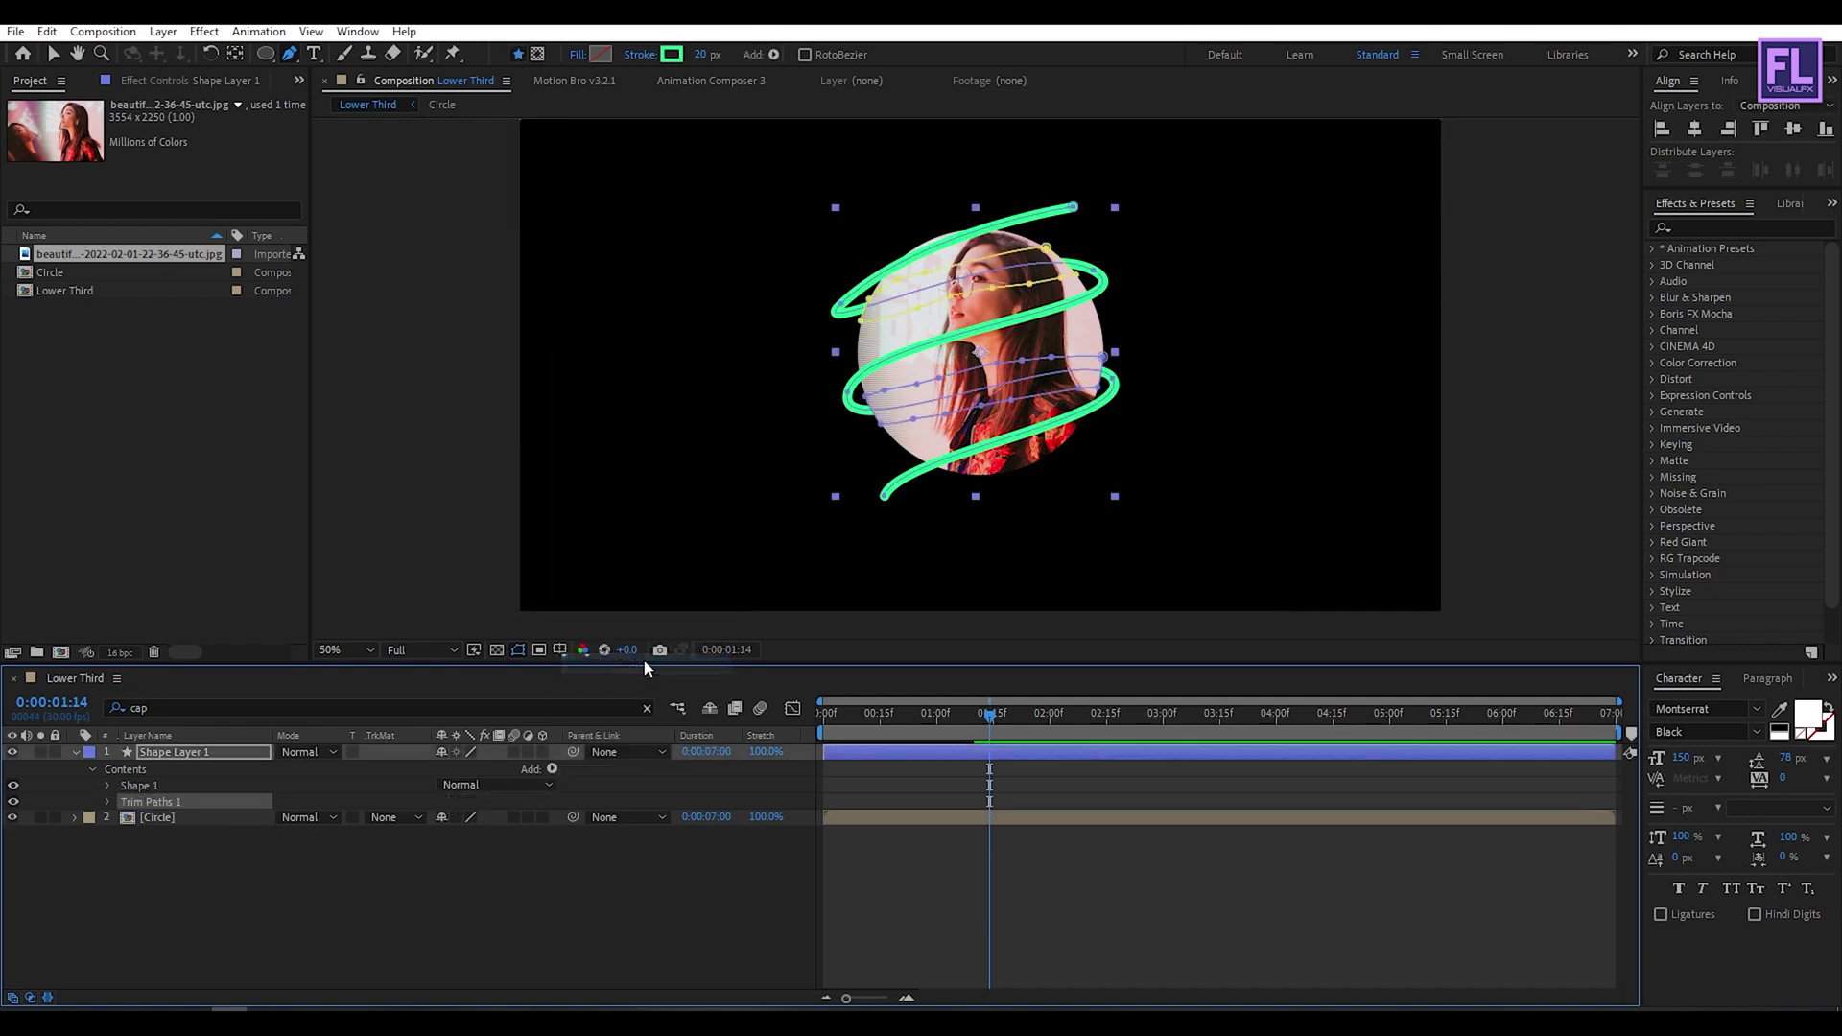
pyautogui.click(107, 802)
# - Keyframe the Trim Paths End value from 0% at 0:00:00:00 to 100% at 0:00:01:08
pyautogui.moveTo(831, 729)
pyautogui.mouseDown()
pyautogui.moveTo(860, 723)
pyautogui.moveTo(799, 727)
pyautogui.mouseUp()
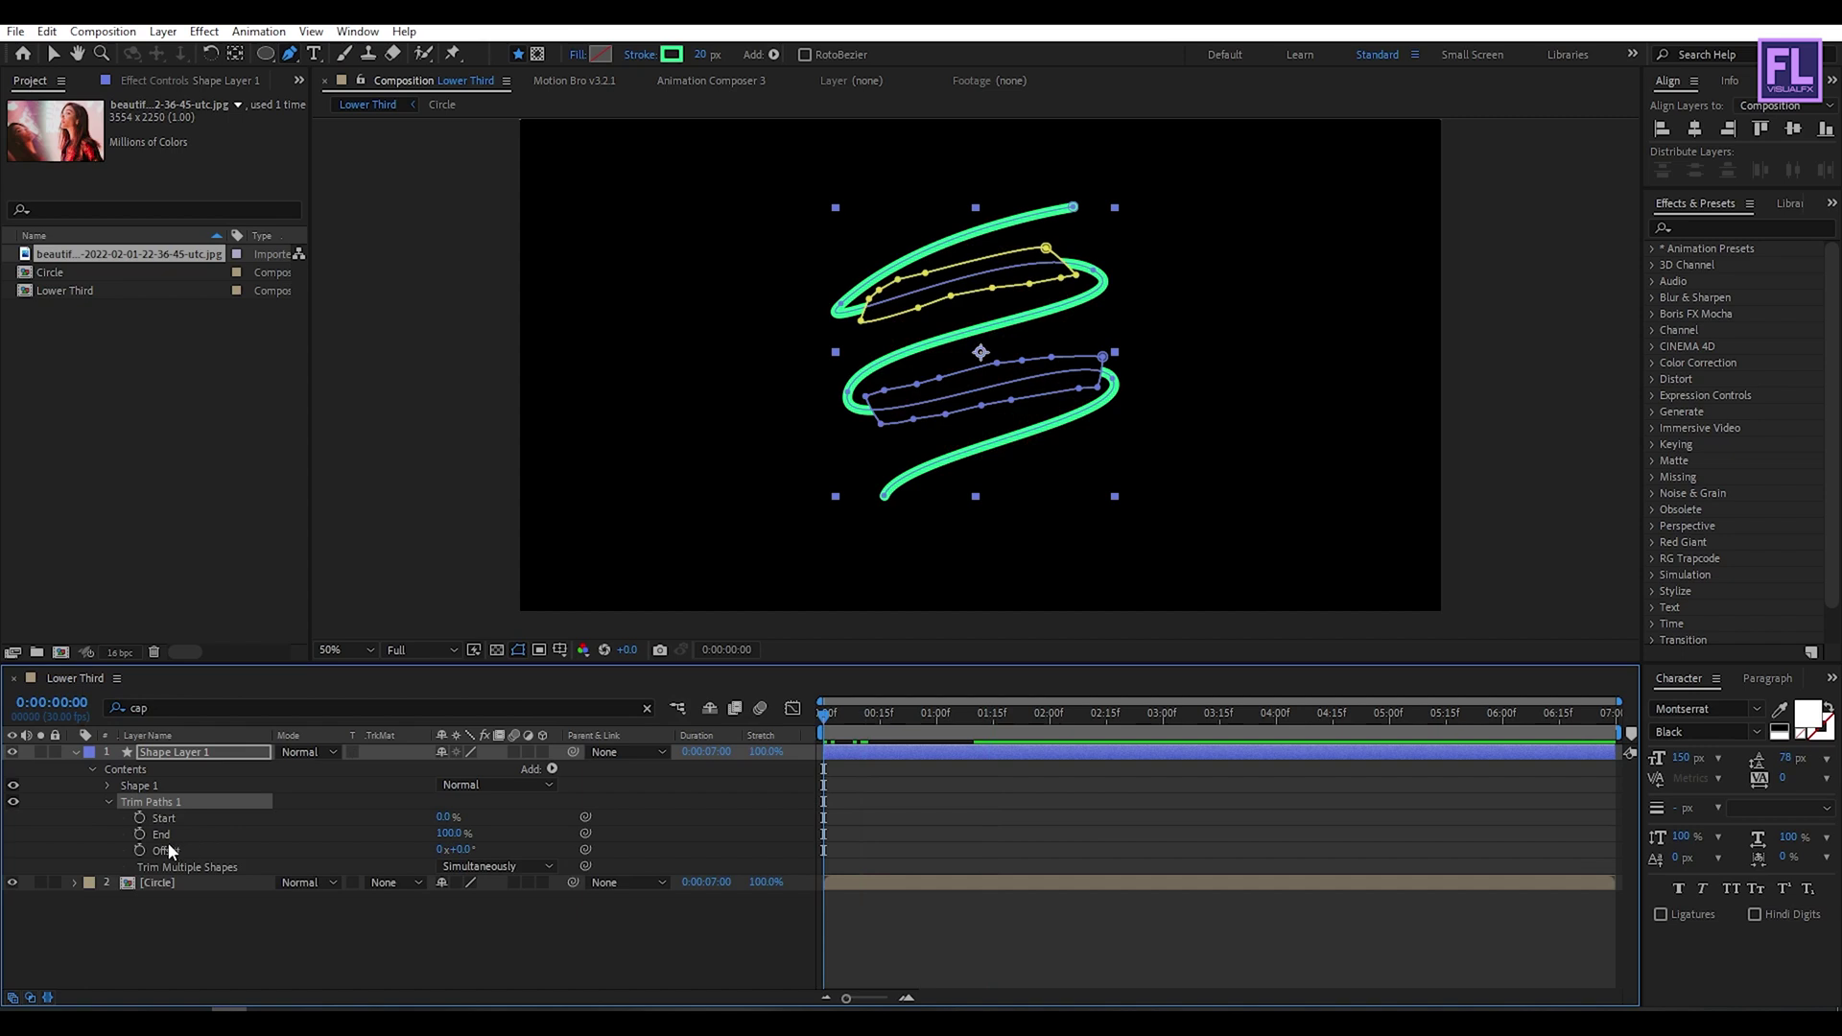
pyautogui.click(140, 833)
pyautogui.moveTo(448, 835); pyautogui.dragTo(270, 854)
pyautogui.moveTo(831, 732); pyautogui.dragTo(967, 712)
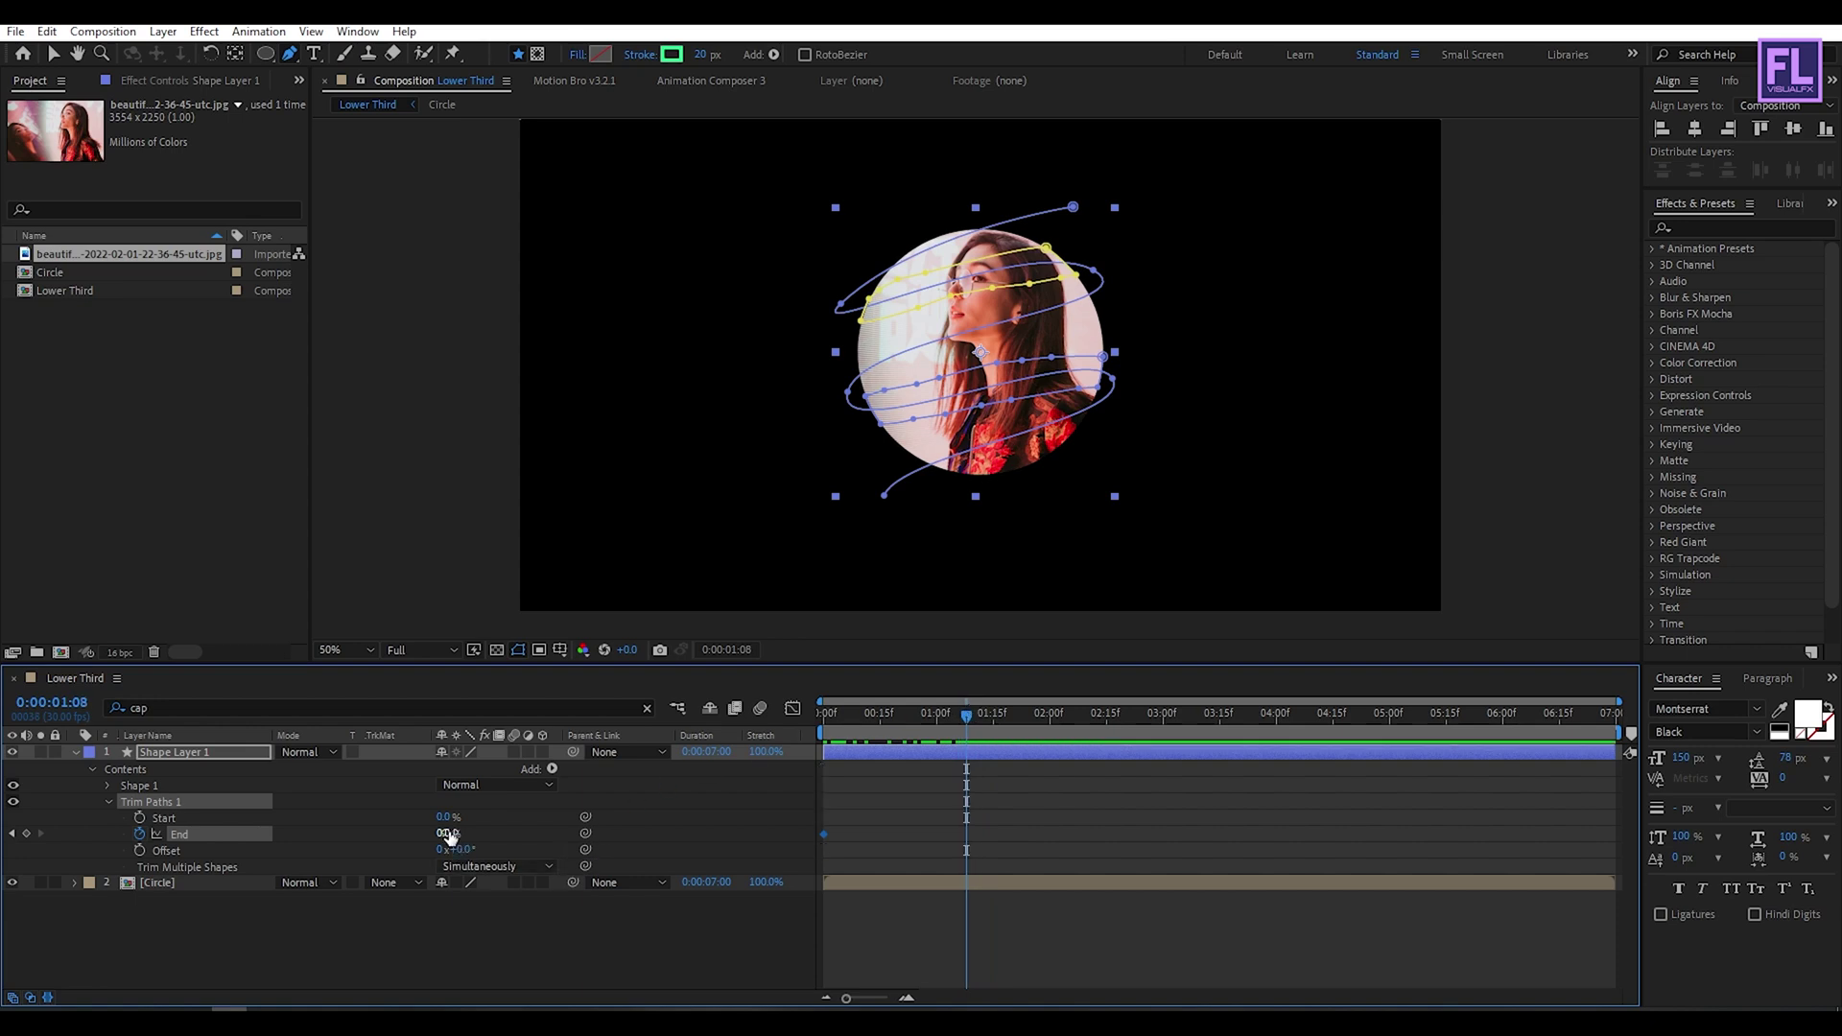
pyautogui.moveTo(446, 834); pyautogui.dragTo(553, 832)
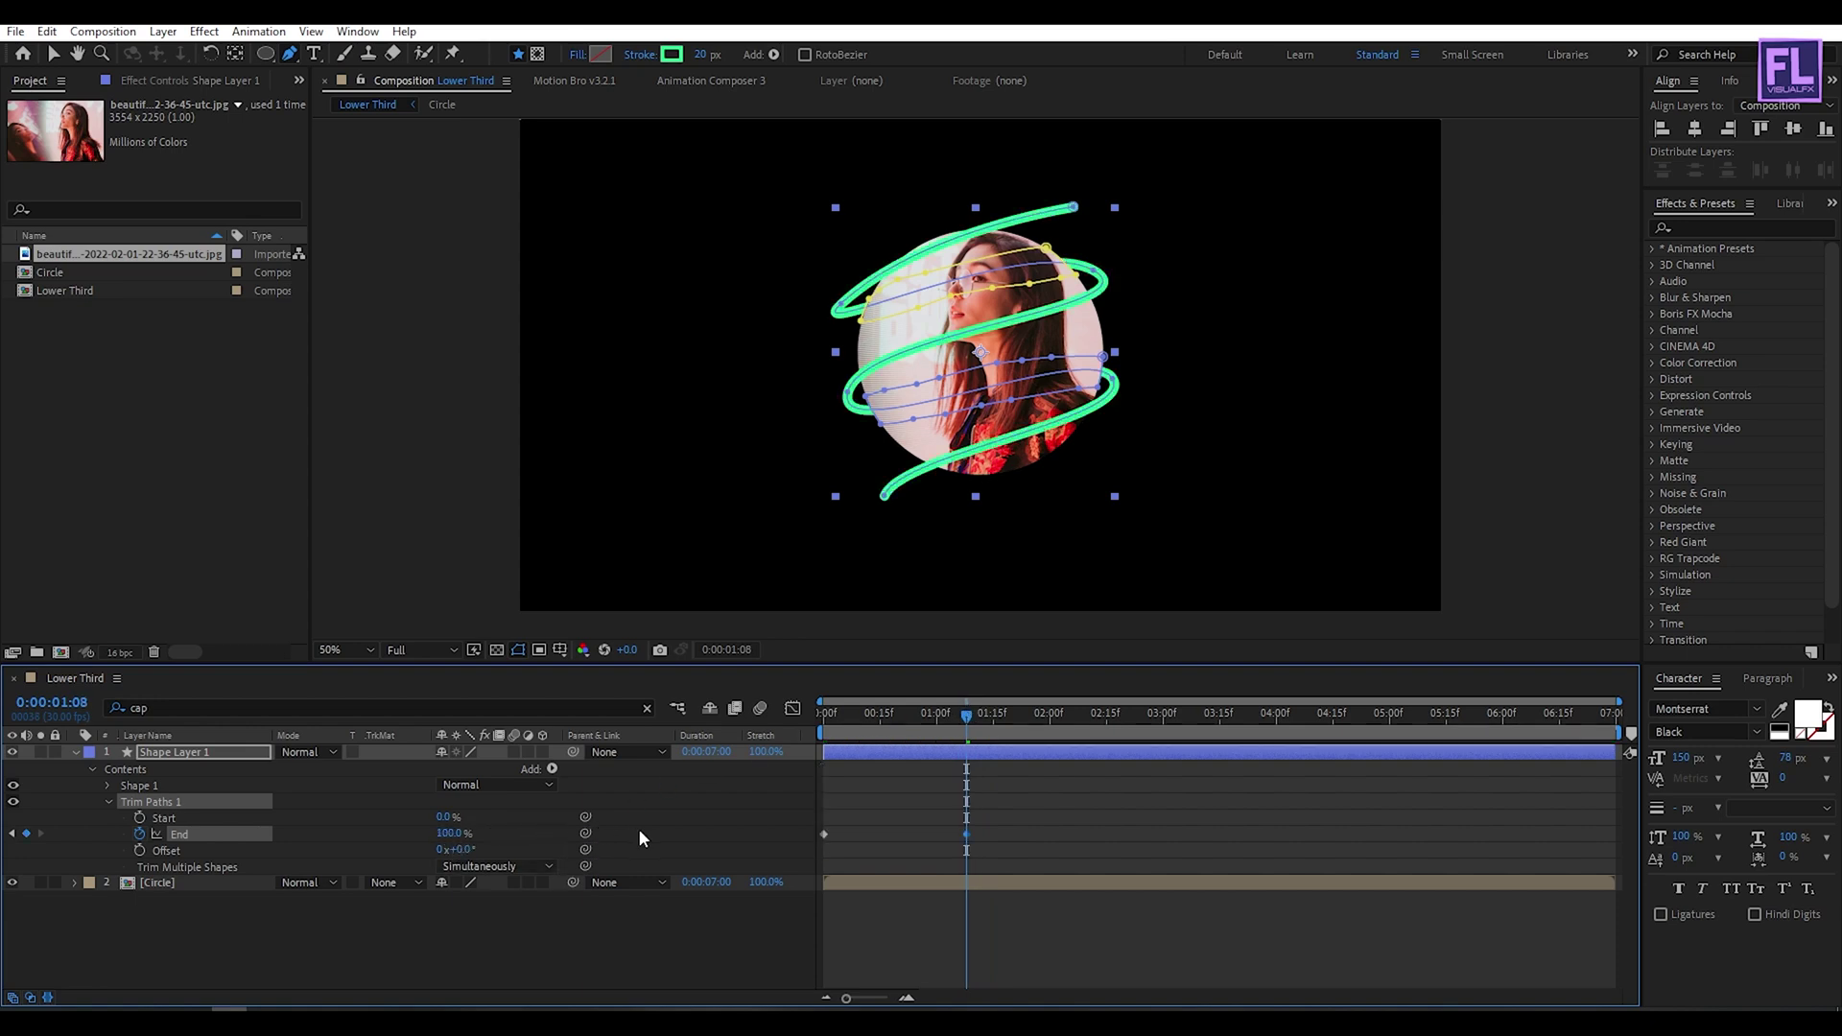
# - Easy Ease both Trim Paths End keyframes, stretch the last keyframe's ease in the speed curve, and preview from the start
pyautogui.moveTo(1019, 804); pyautogui.dragTo(791, 853)
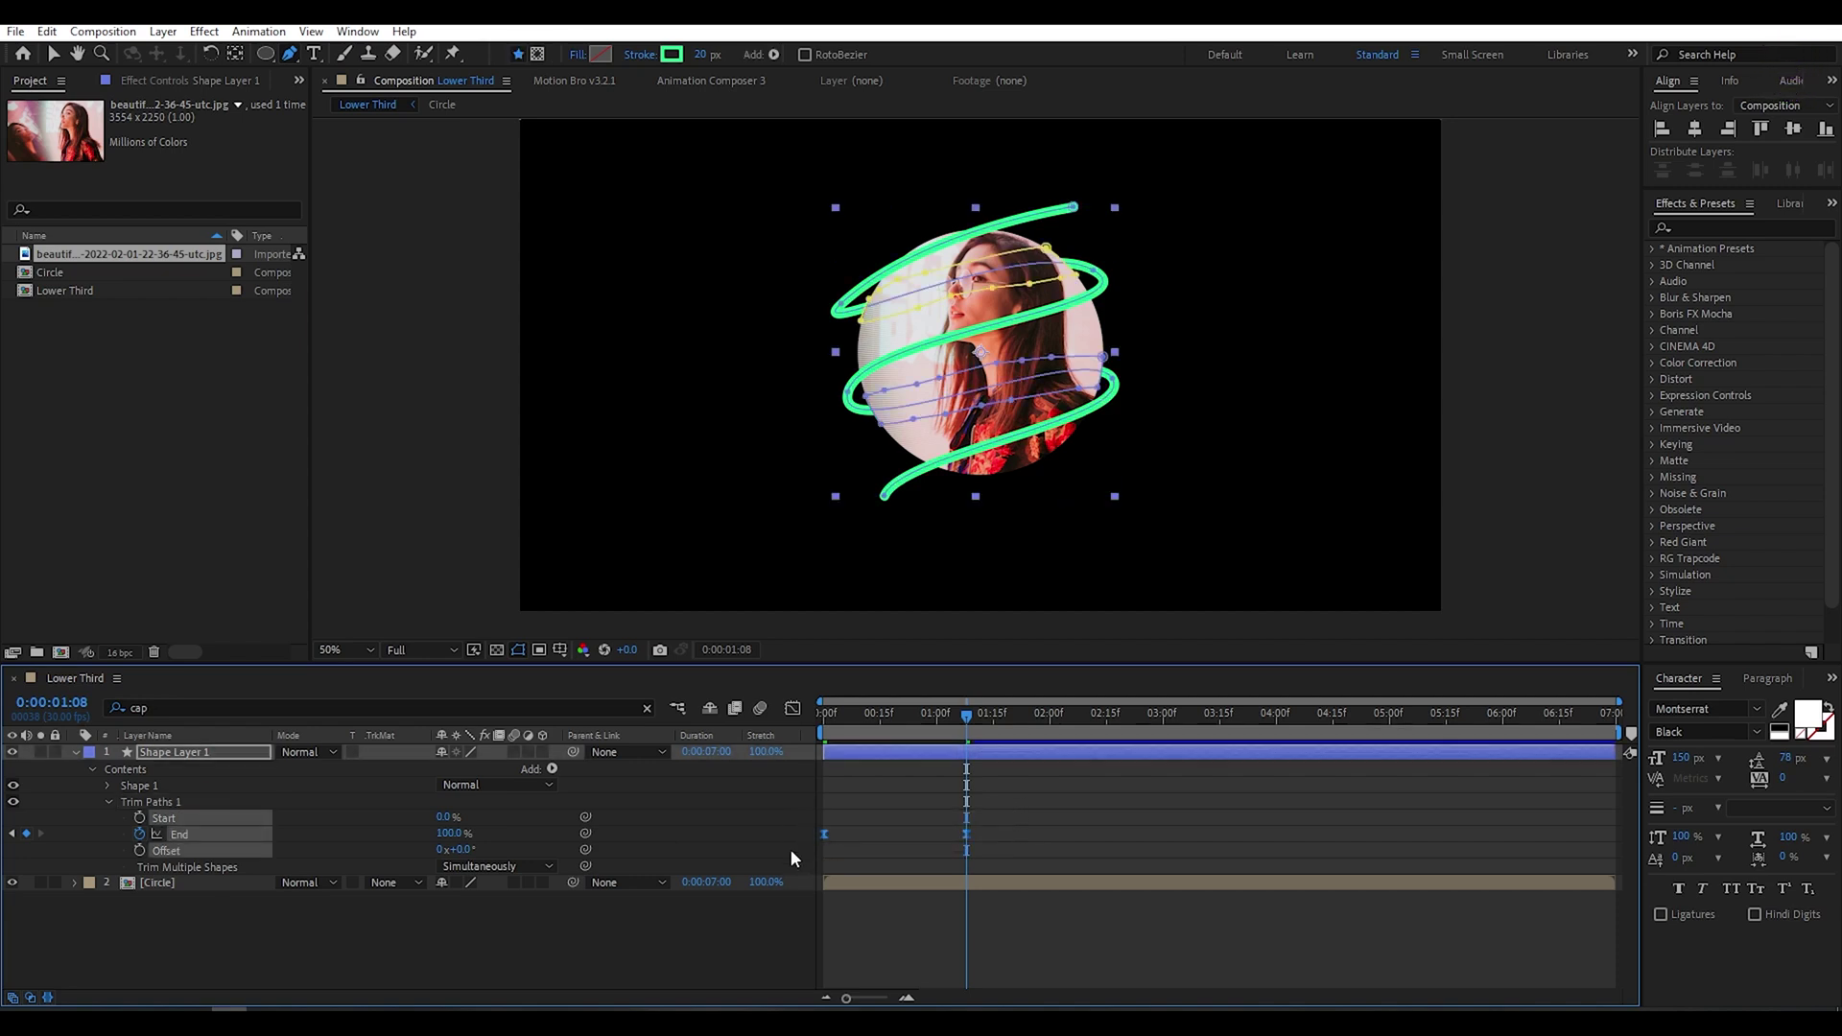
pyautogui.click(795, 708)
pyautogui.moveTo(990, 873); pyautogui.dragTo(881, 897)
pyautogui.press('F9')
pyautogui.click(793, 709)
pyautogui.press('Home')
pyautogui.press('space')
# - Nudge the upper end point of the spiral path slightly downward, then collapse the spiral layer
pyautogui.click(1003, 716)
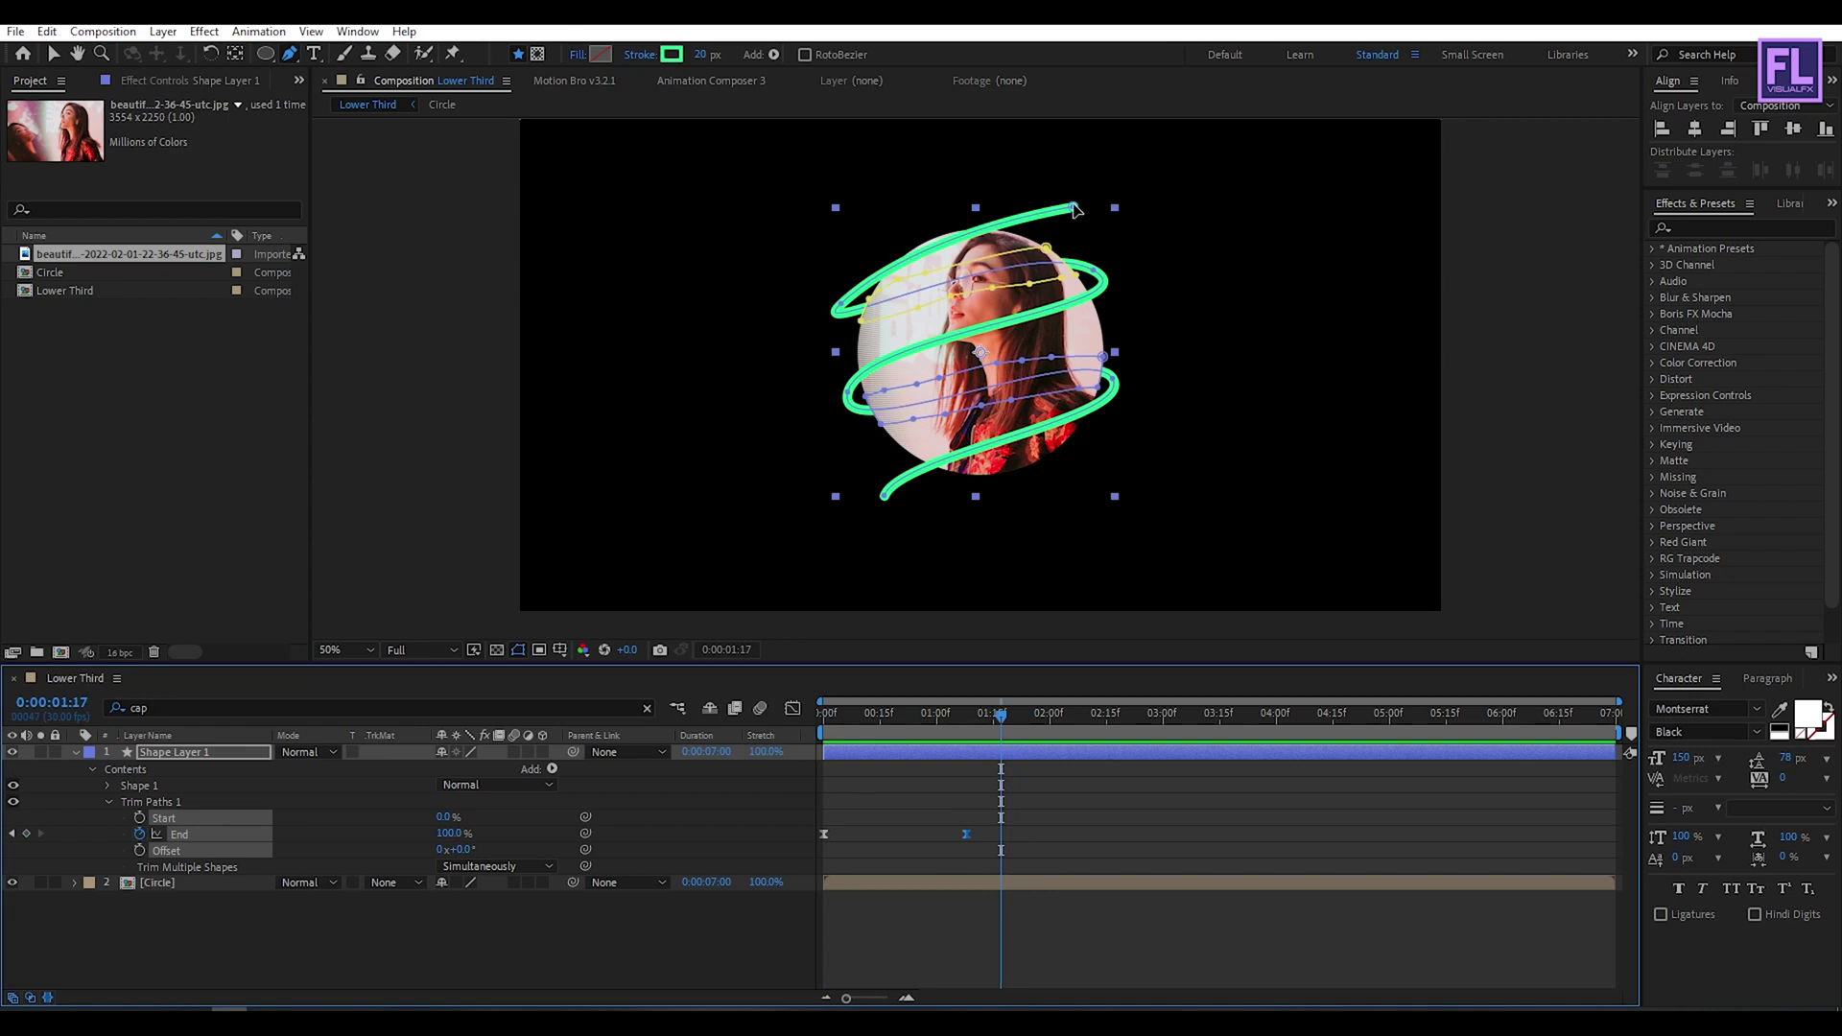
pyautogui.moveTo(1075, 210); pyautogui.dragTo(1080, 215)
pyautogui.click(235, 754)
pyautogui.click(75, 753)
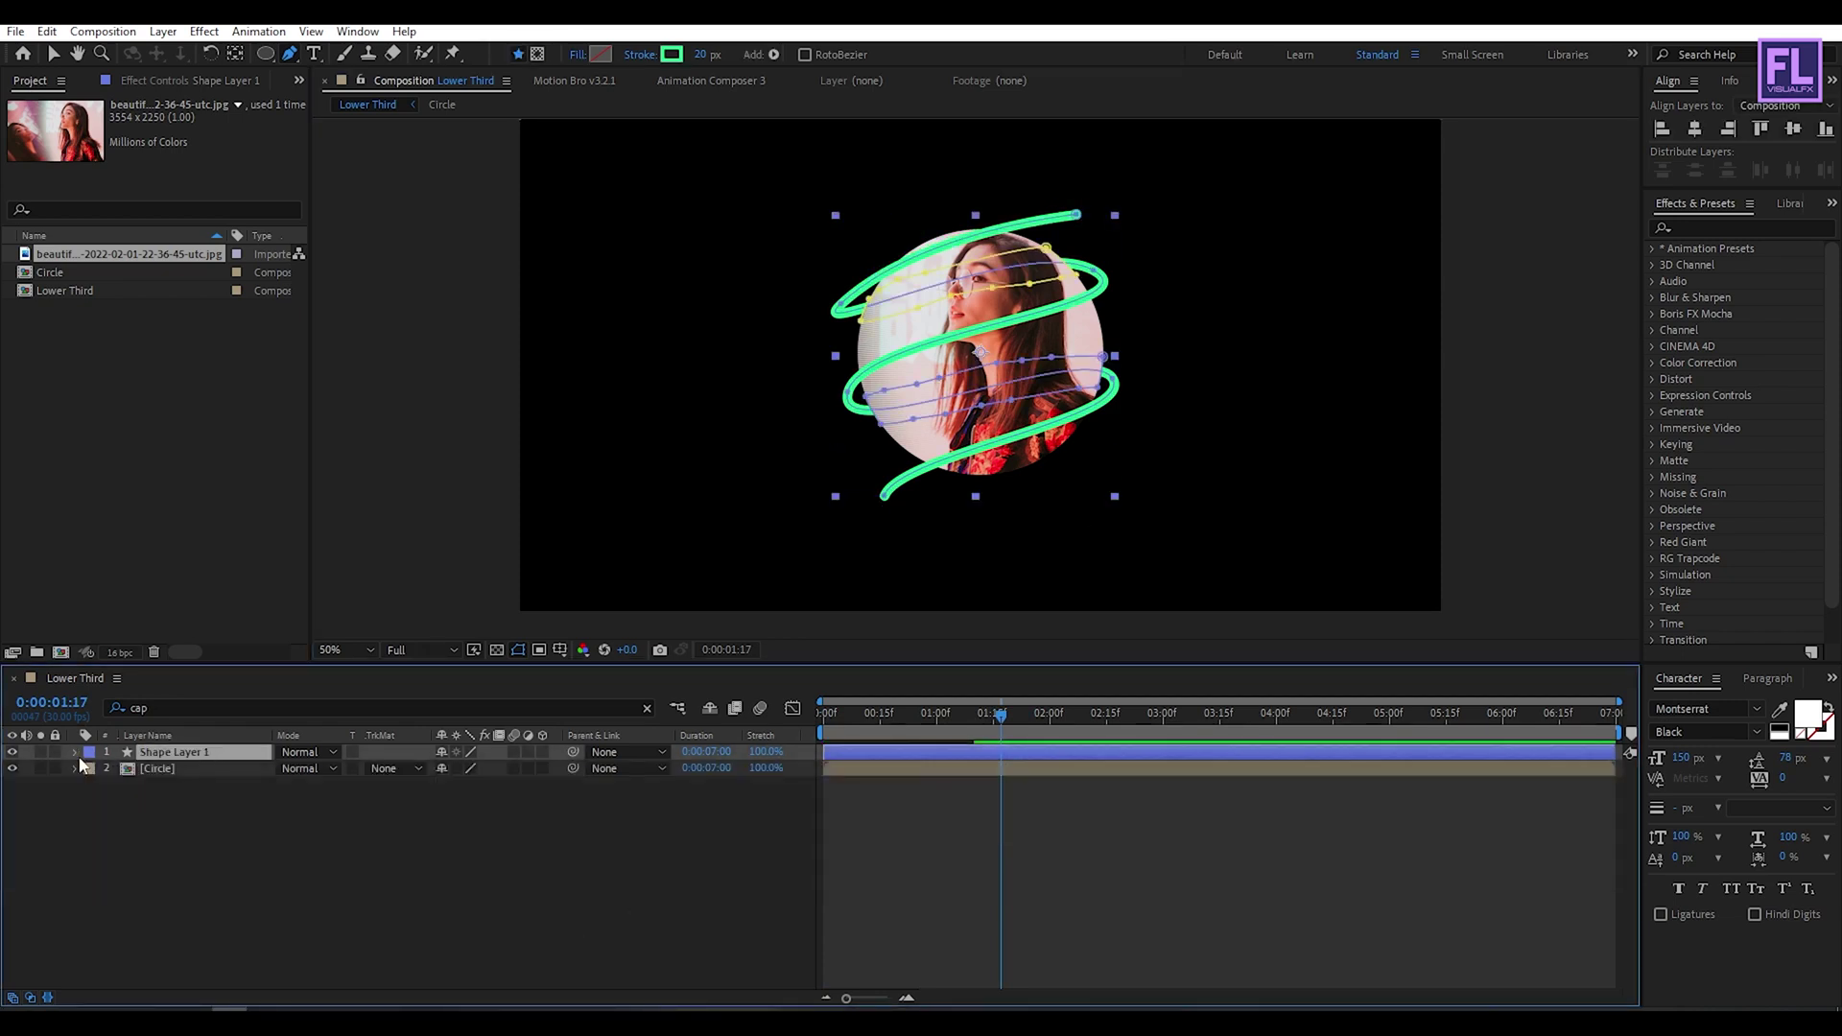
# - Delay the spiral layer to start about 20 frames into the composition and preview the timing
pyautogui.moveTo(945, 714)
pyautogui.mouseDown()
pyautogui.moveTo(877, 716)
pyautogui.moveTo(952, 745)
pyautogui.mouseUp()
pyautogui.press('Home')
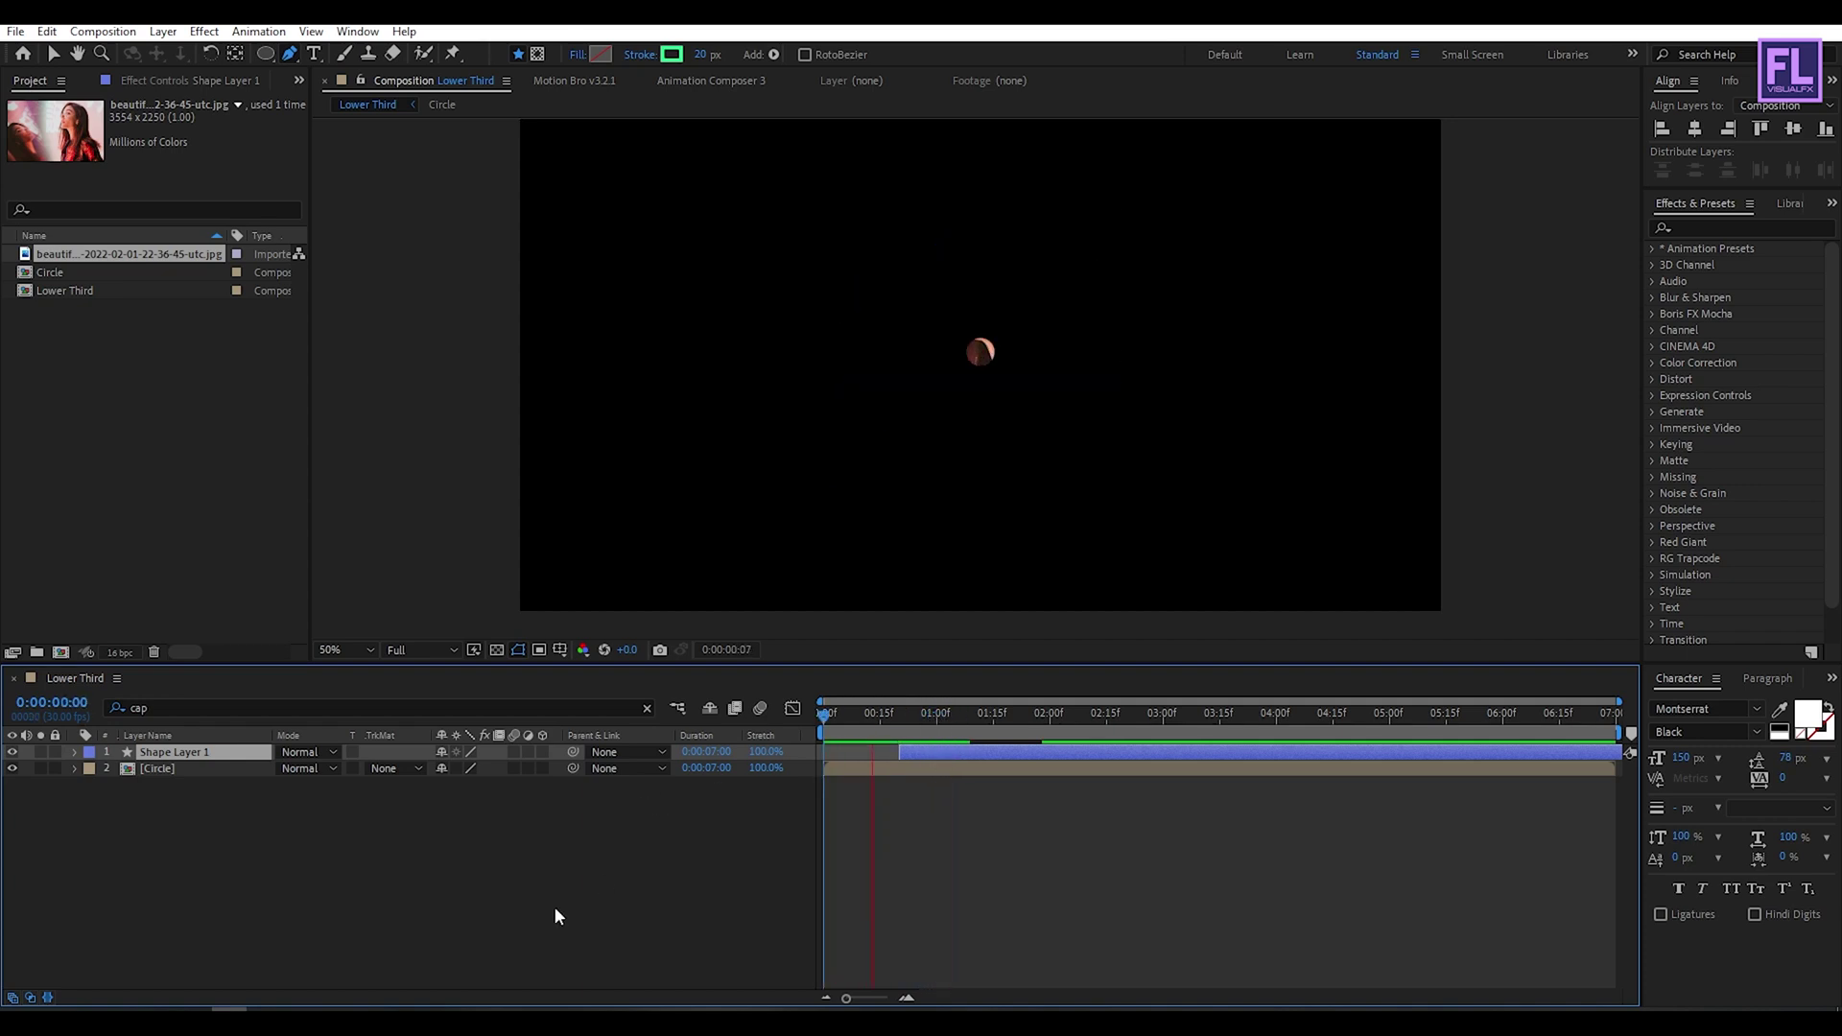
pyautogui.moveTo(825, 732); pyautogui.dragTo(1091, 718)
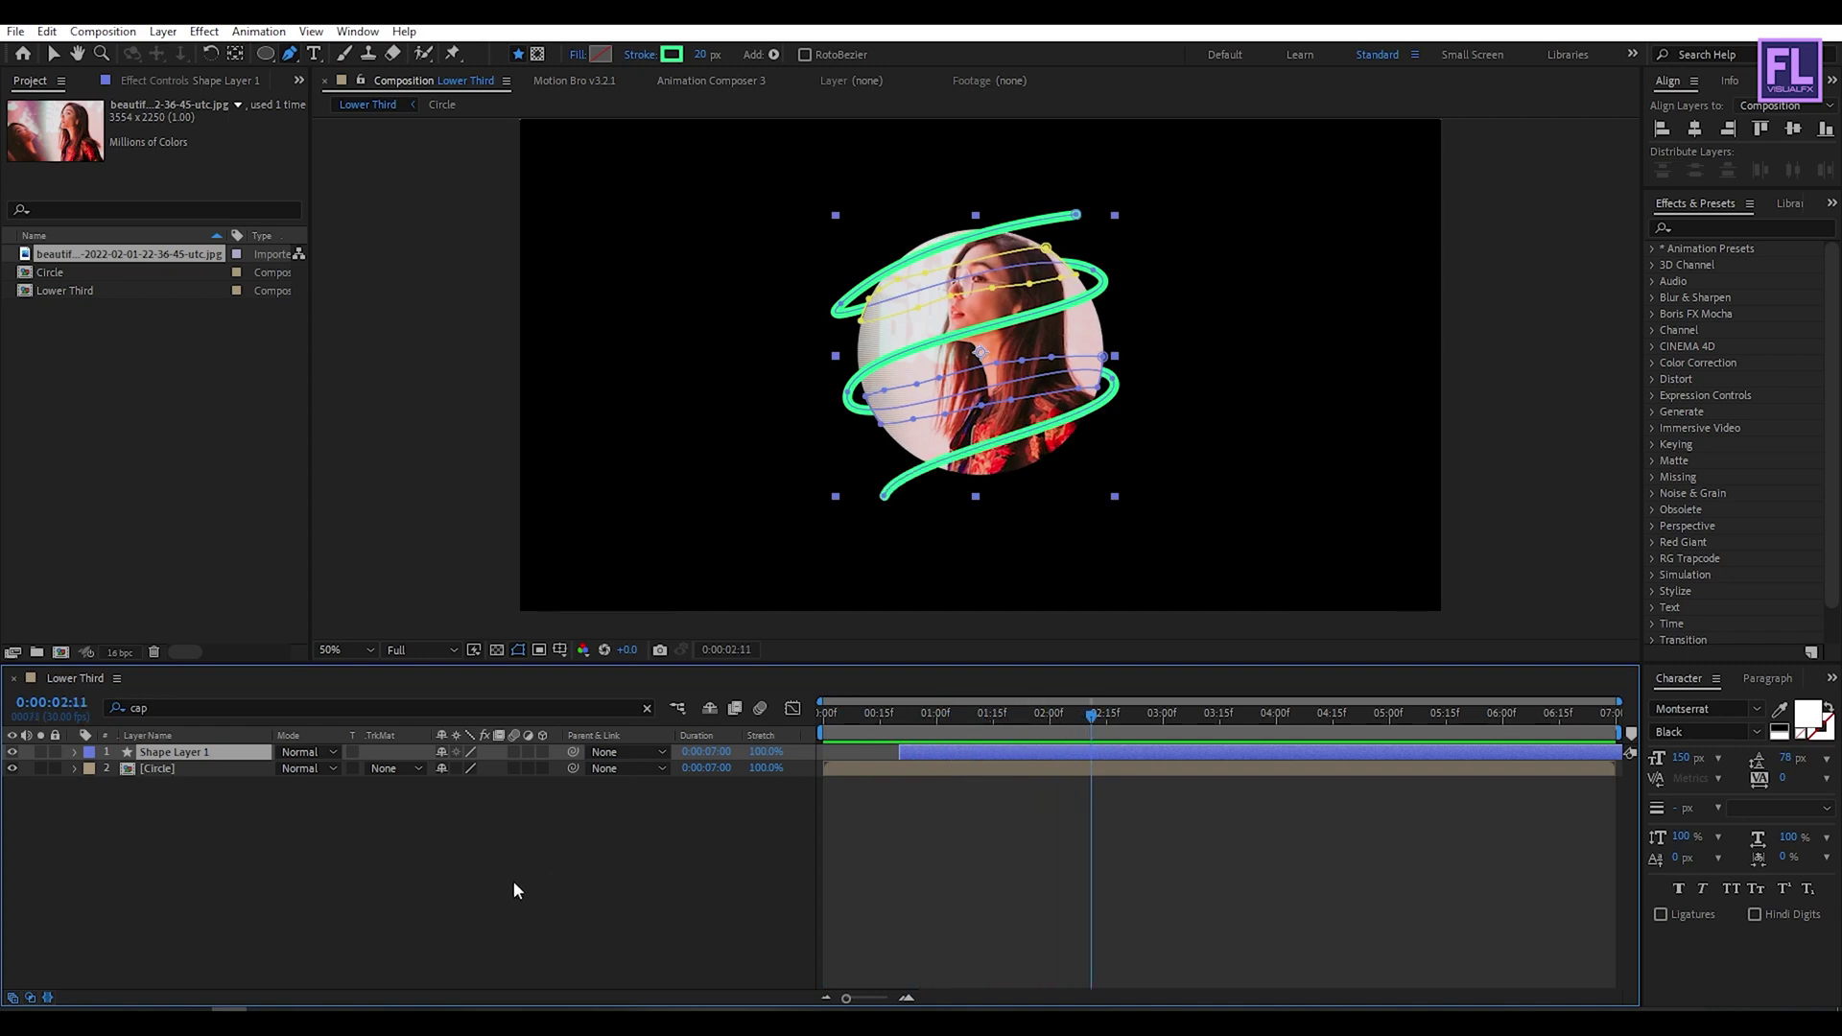
# - Pre-compose the spiral layer and the Circle layer together as Main
pyautogui.click(511, 883)
pyautogui.moveTo(155, 819); pyautogui.dragTo(199, 749)
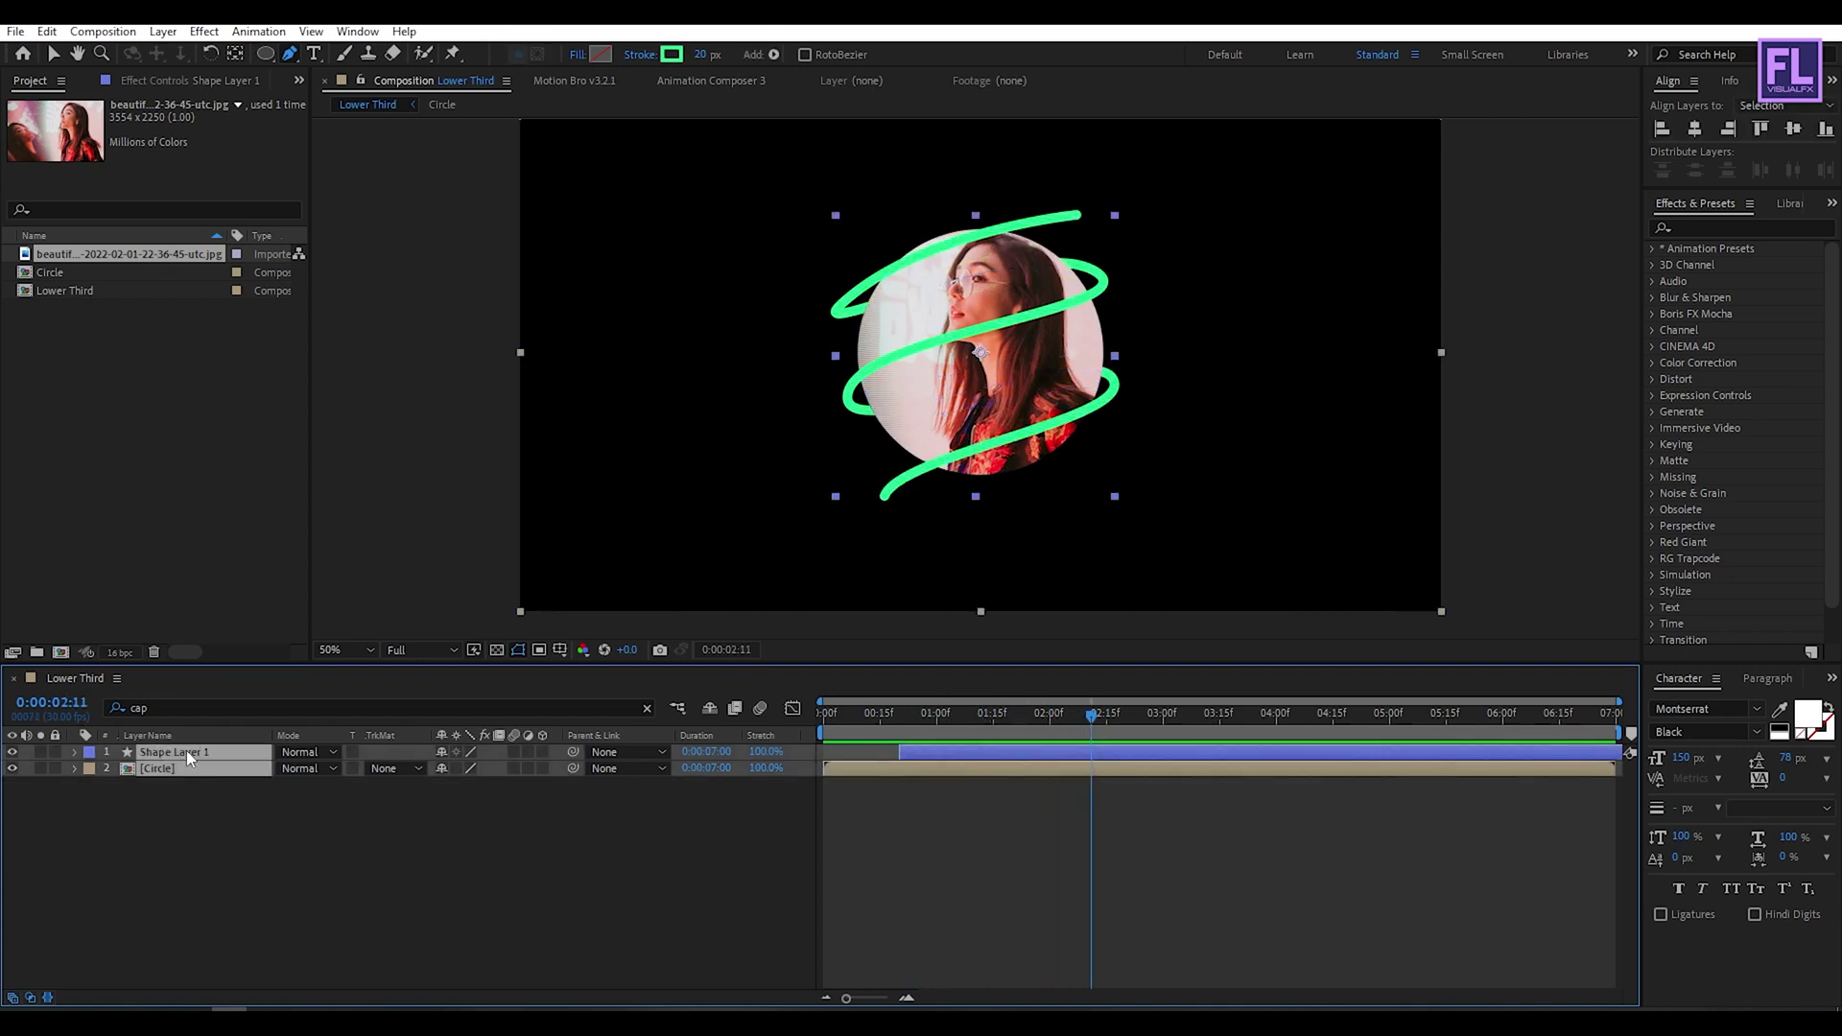
pyautogui.rightClick(187, 750)
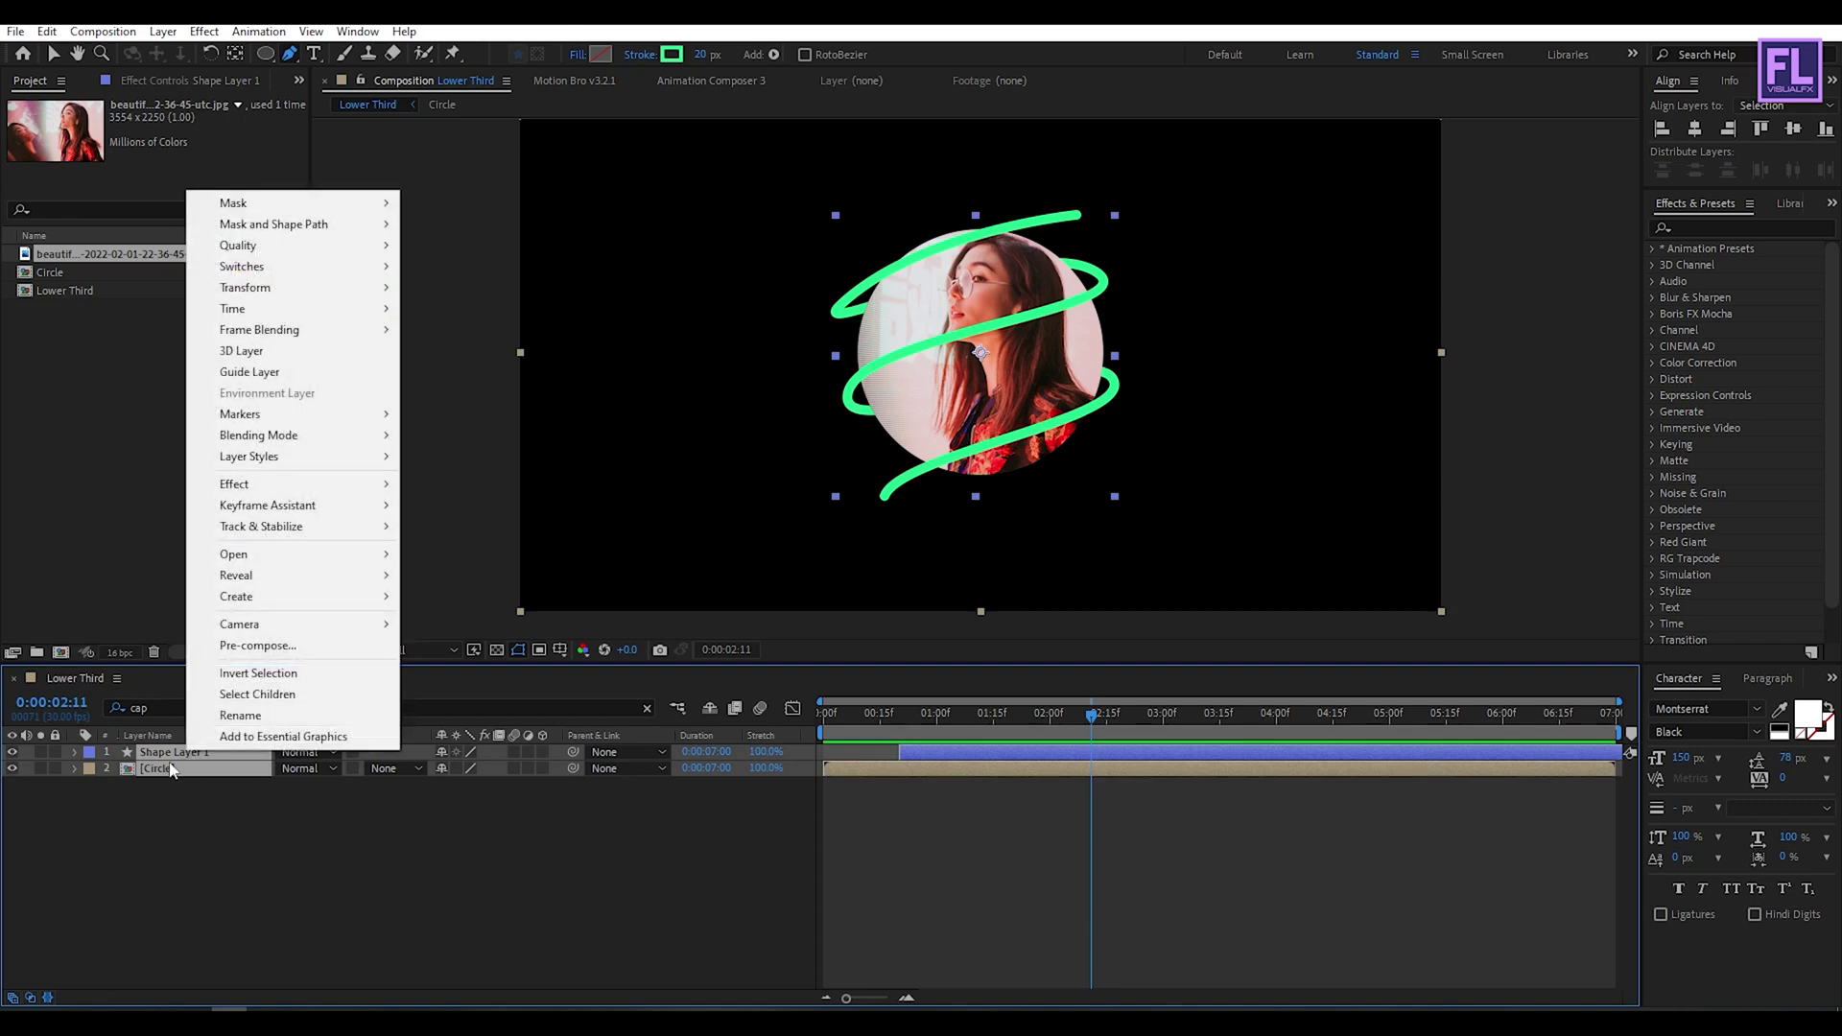
pyautogui.click(293, 642)
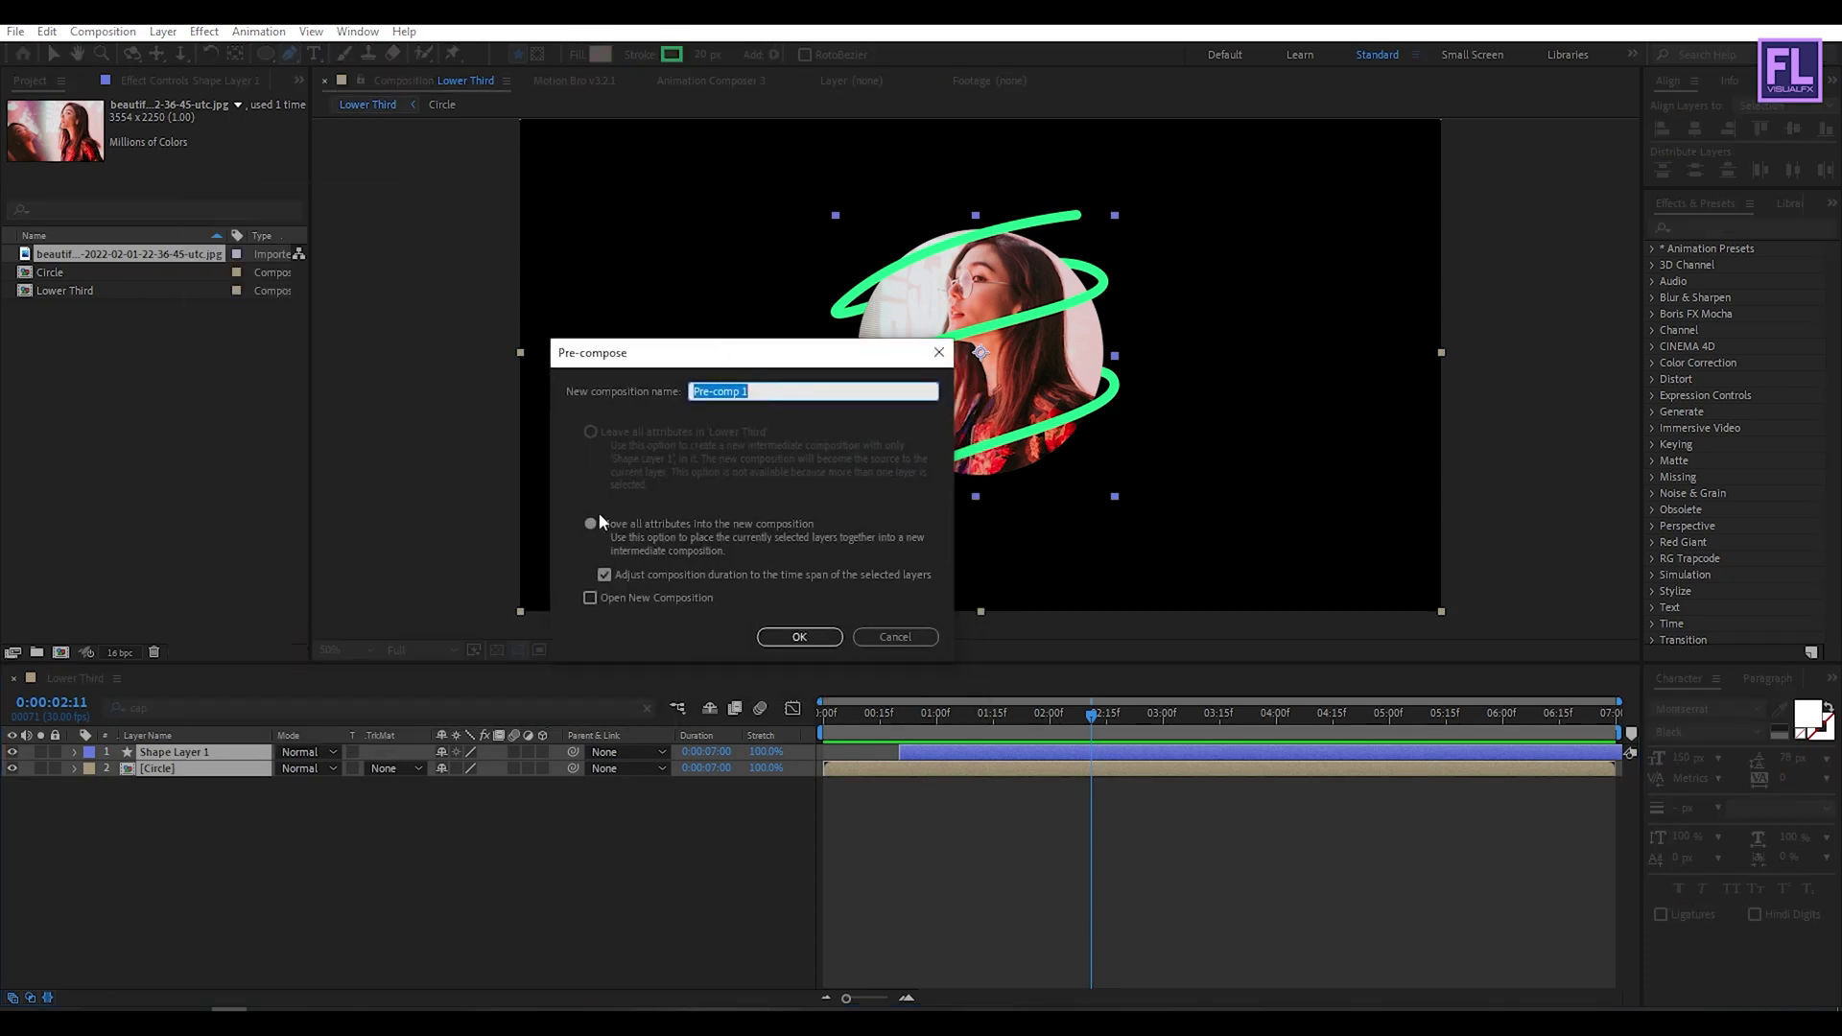
pyautogui.click(766, 388)
pyautogui.write('Main')
pyautogui.click(831, 637)
# - Set a Position keyframe on the Main layer at 0:00:01:15
pyautogui.moveTo(1021, 715)
pyautogui.mouseDown()
pyautogui.moveTo(842, 731)
pyautogui.moveTo(1069, 714)
pyautogui.moveTo(933, 721)
pyautogui.moveTo(995, 721)
pyautogui.mouseUp()
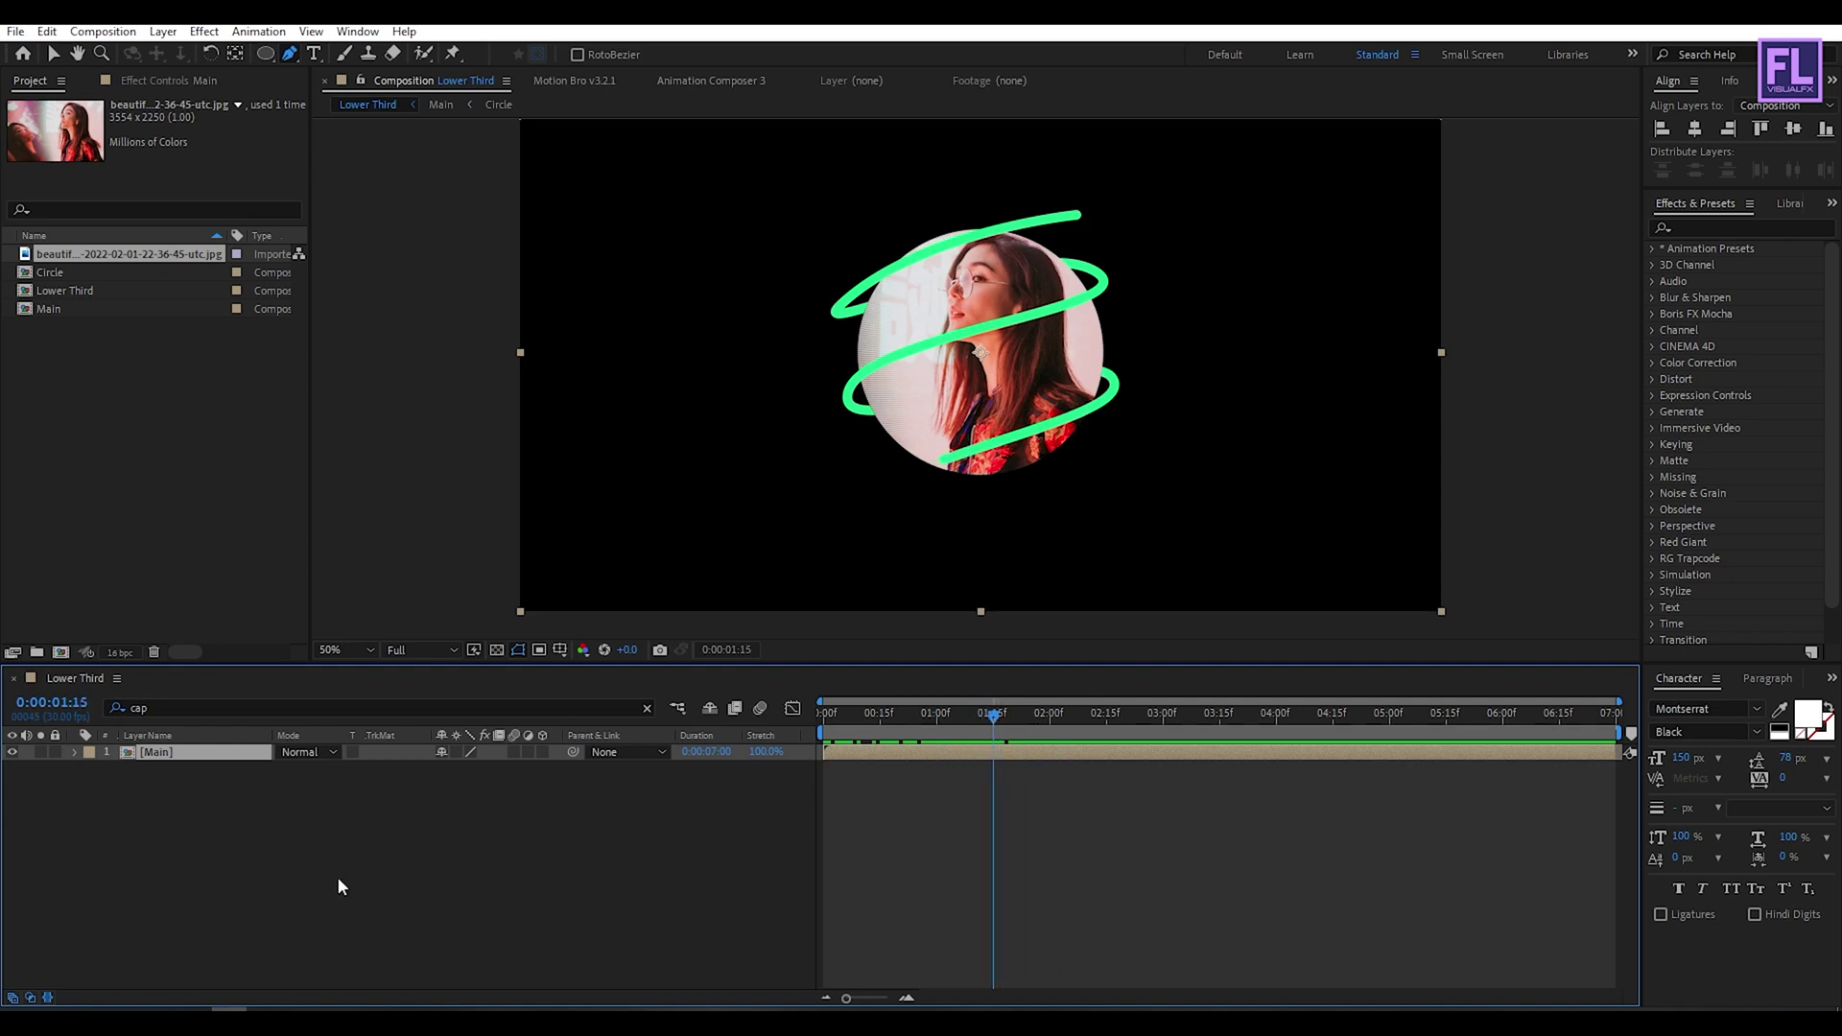
pyautogui.press('p')
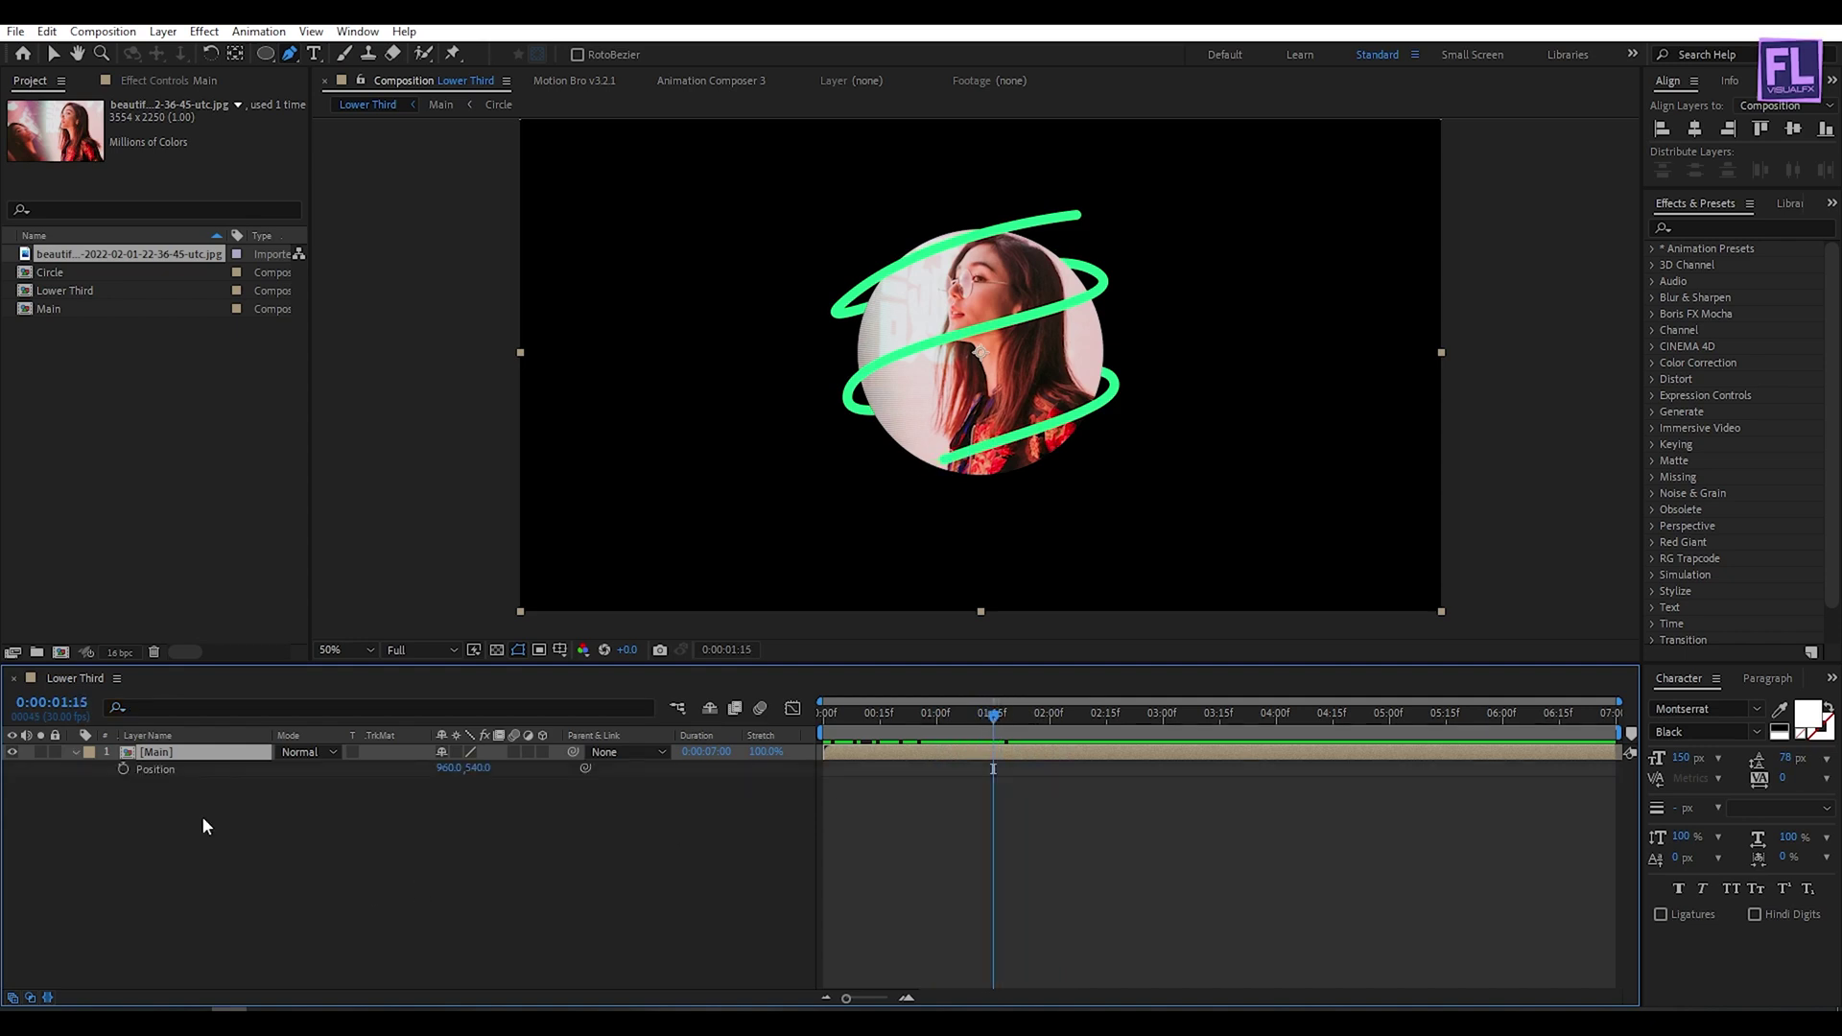
pyautogui.click(123, 769)
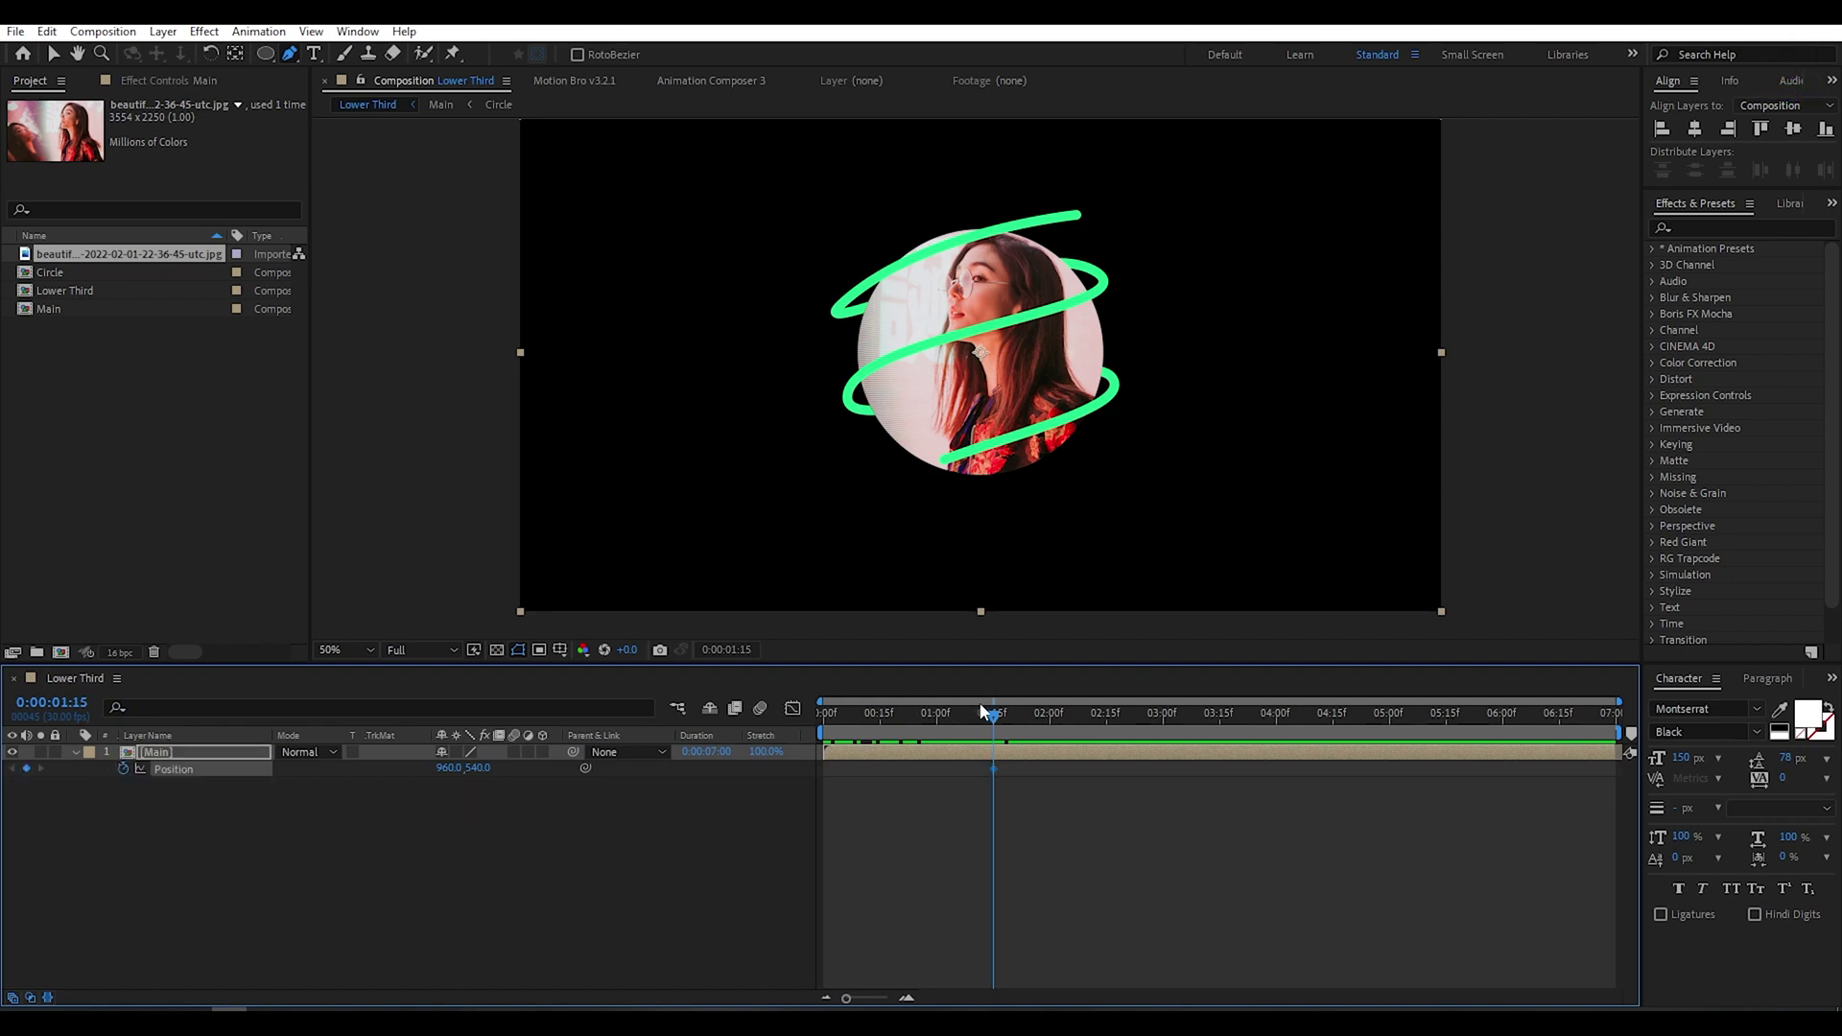
# - Move the Main layer horizontally left to about 614, 540 at 0:00:02:26 and display the title/action safe guides
pyautogui.moveTo(998, 721); pyautogui.dragTo(1142, 718)
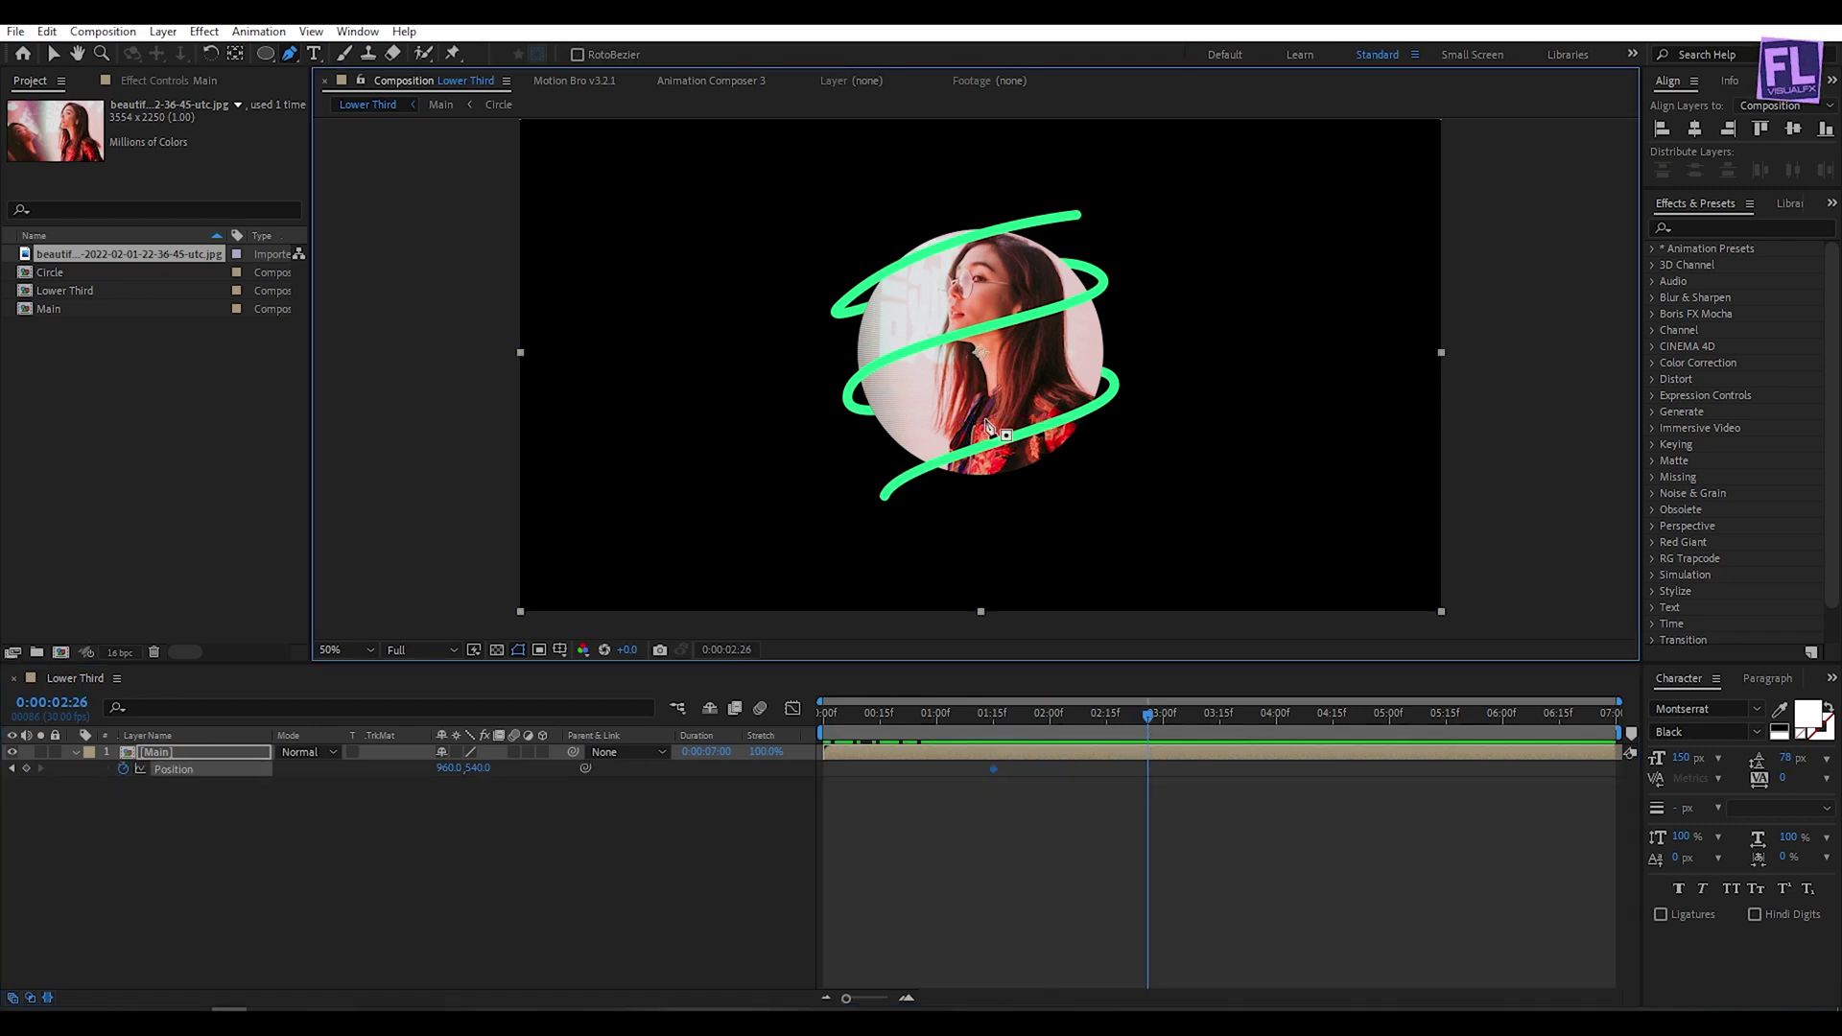
pyautogui.press('v')
pyautogui.moveTo(1132, 374); pyautogui.dragTo(956, 396)
pyautogui.press("'")
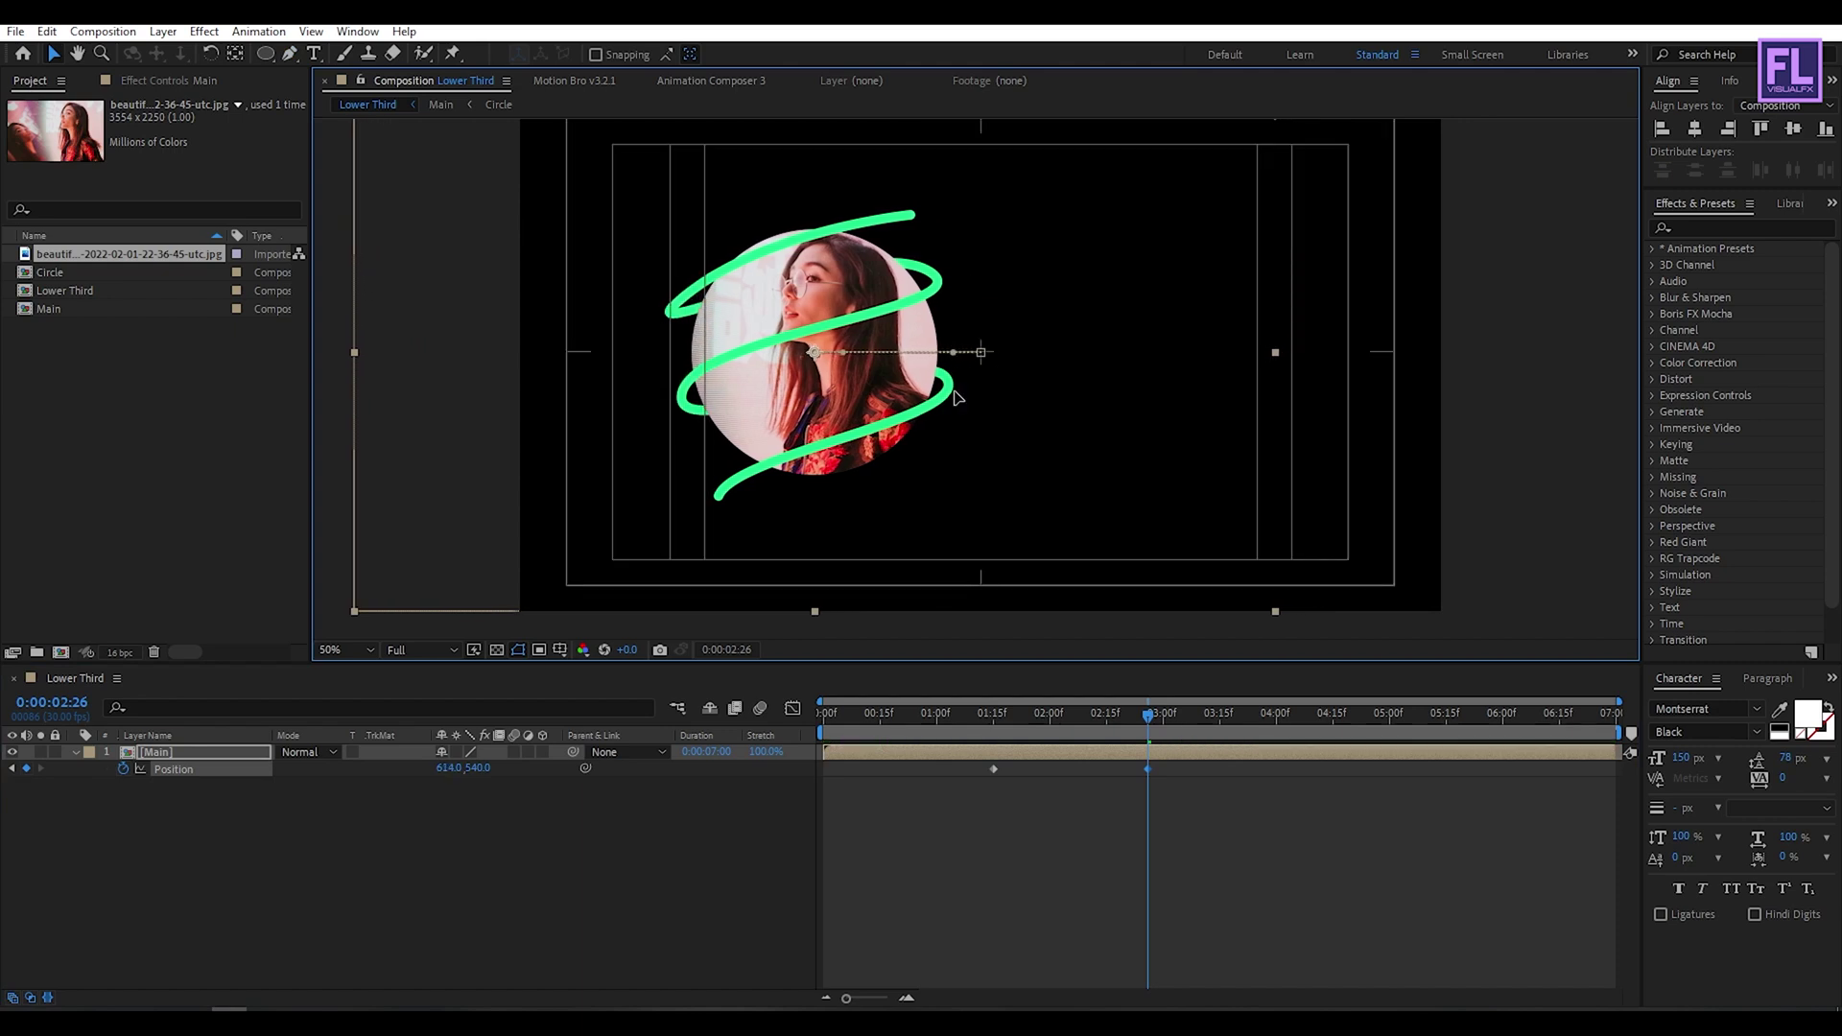
pyautogui.moveTo(1150, 717)
pyautogui.mouseDown()
pyautogui.moveTo(1003, 715)
pyautogui.moveTo(1150, 712)
pyautogui.mouseUp()
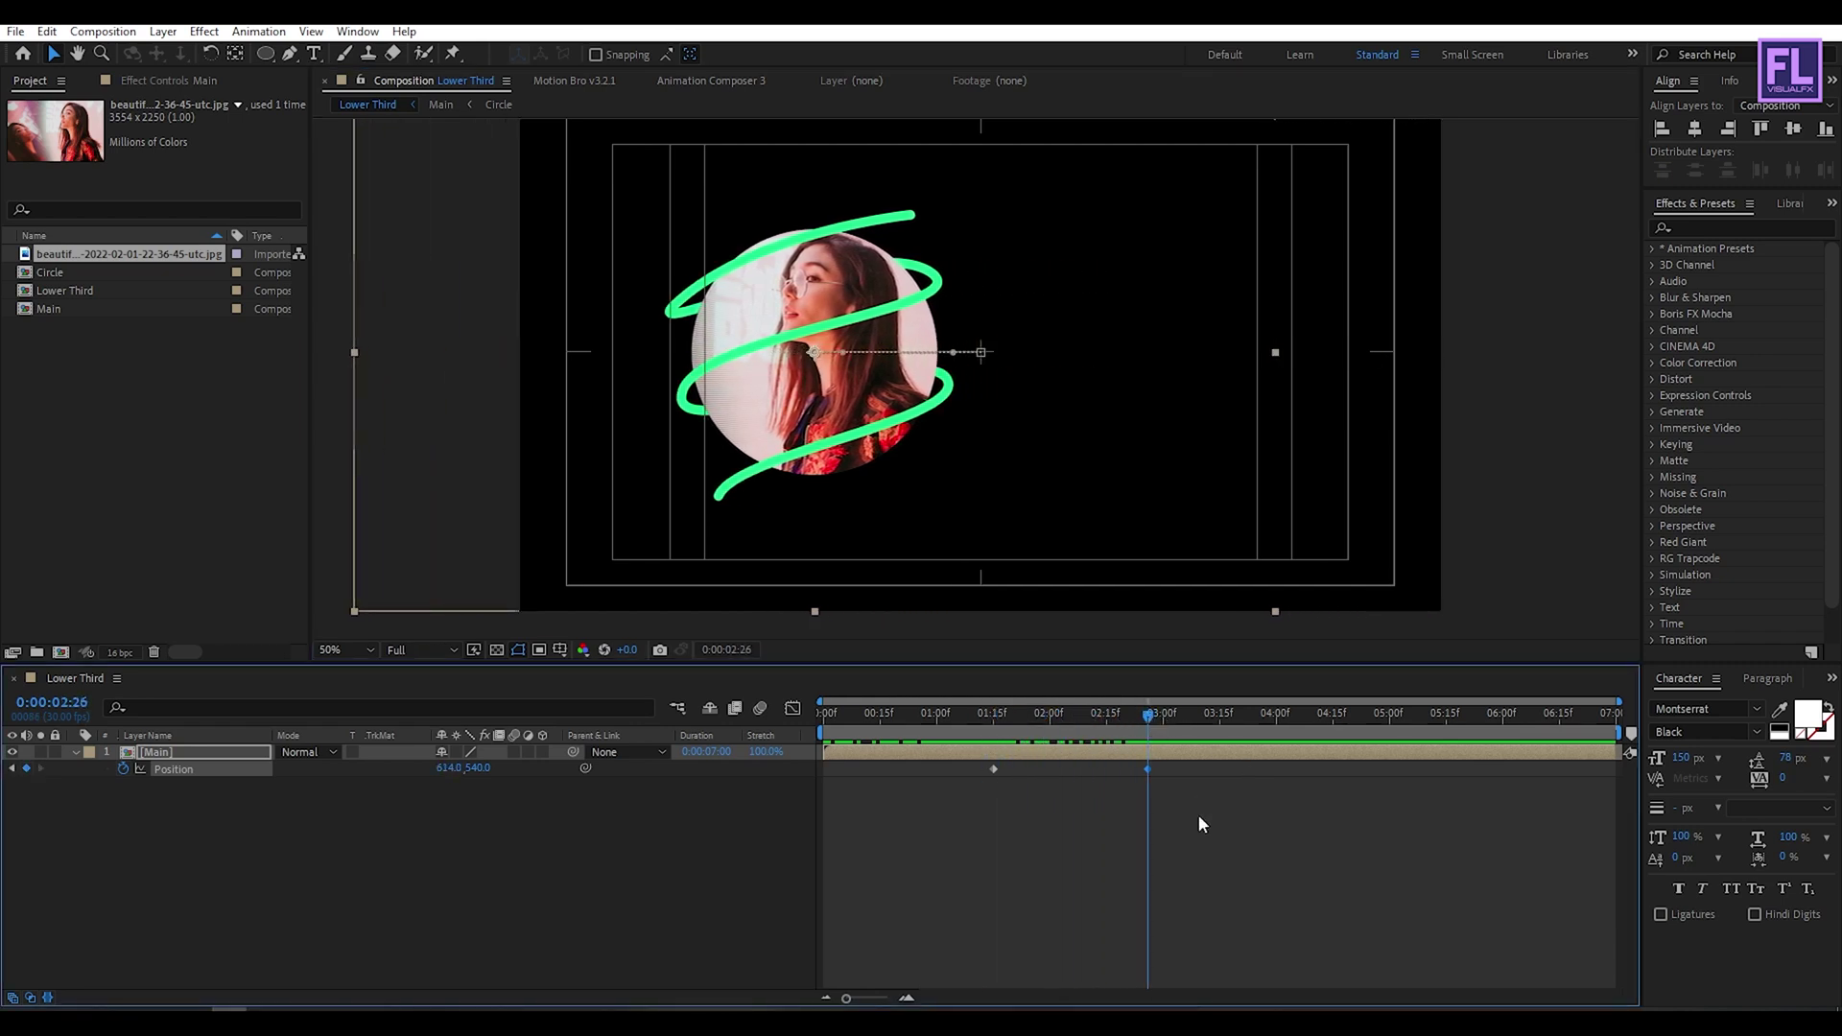
# - Easy Ease both Position keyframes of the Main layer and lengthen the last keyframe's ease in the speed curve
pyautogui.moveTo(1200, 814); pyautogui.dragTo(964, 771)
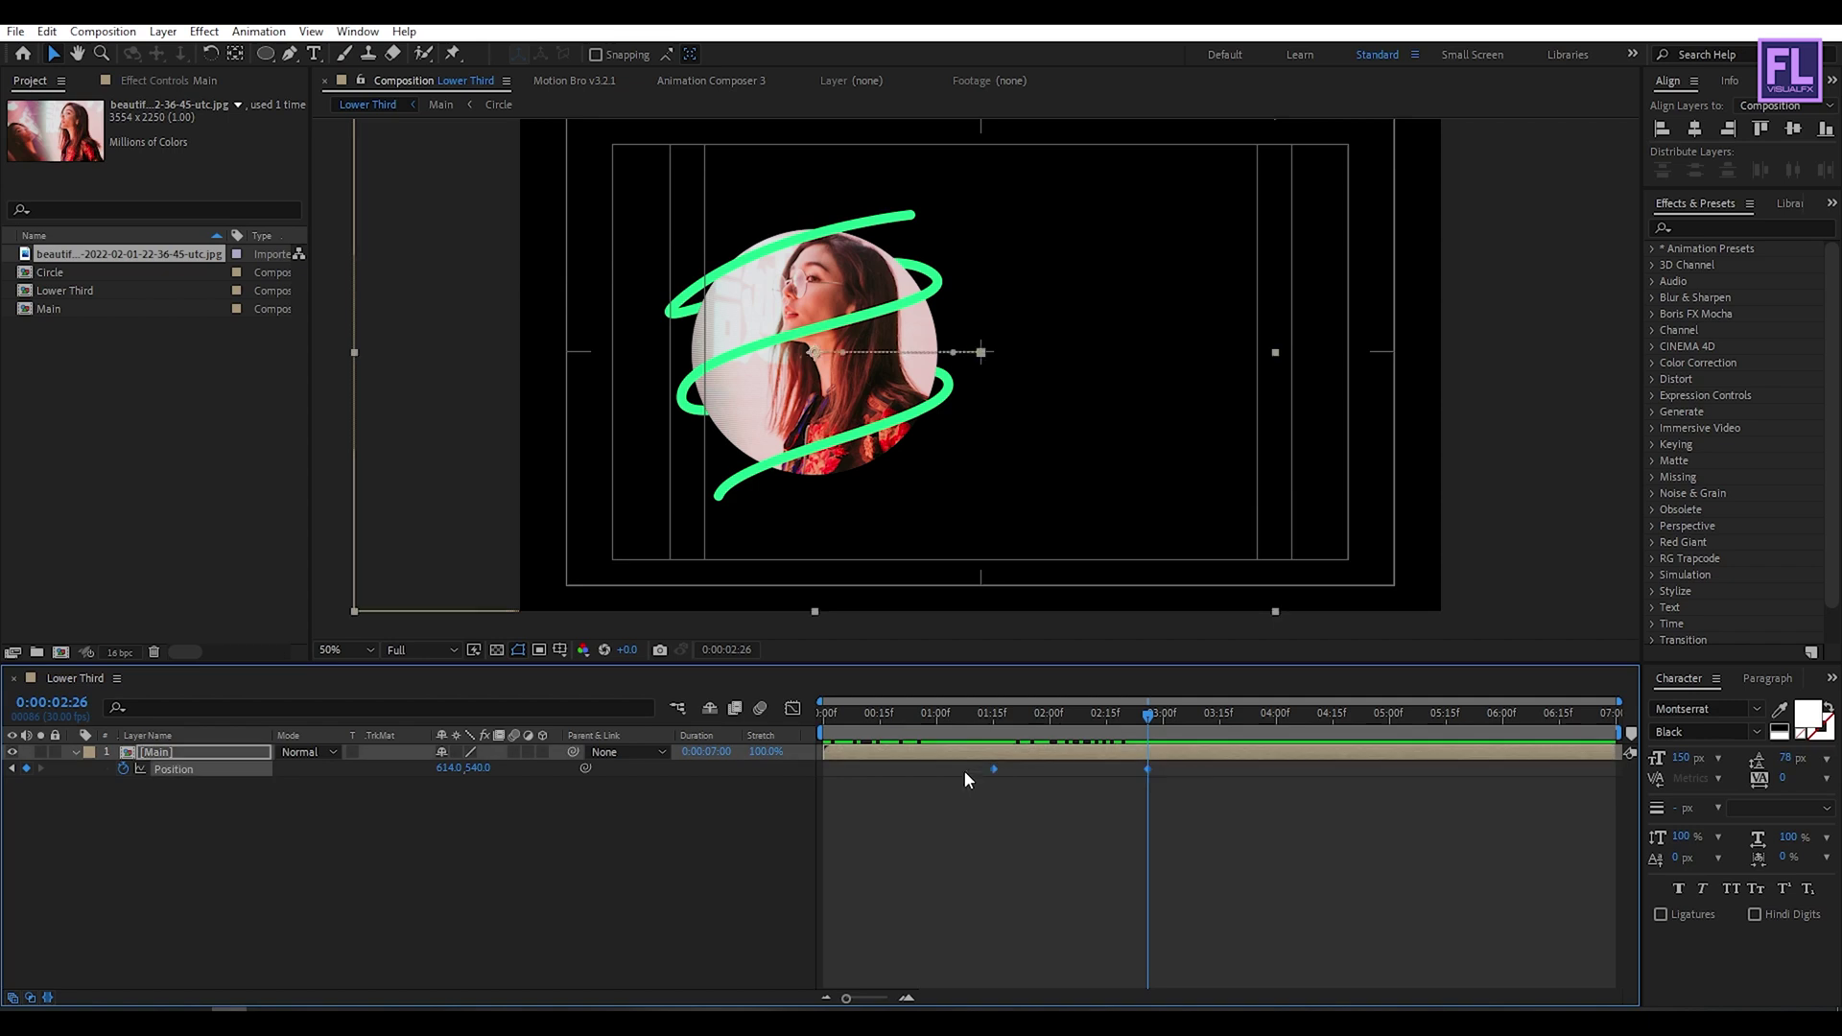
pyautogui.hotkey('shift', 'F3')
pyautogui.moveTo(1125, 910); pyautogui.dragTo(1056, 897)
pyautogui.moveTo(1148, 715); pyautogui.dragTo(1002, 713)
pyautogui.click(792, 708)
pyautogui.click(412, 892)
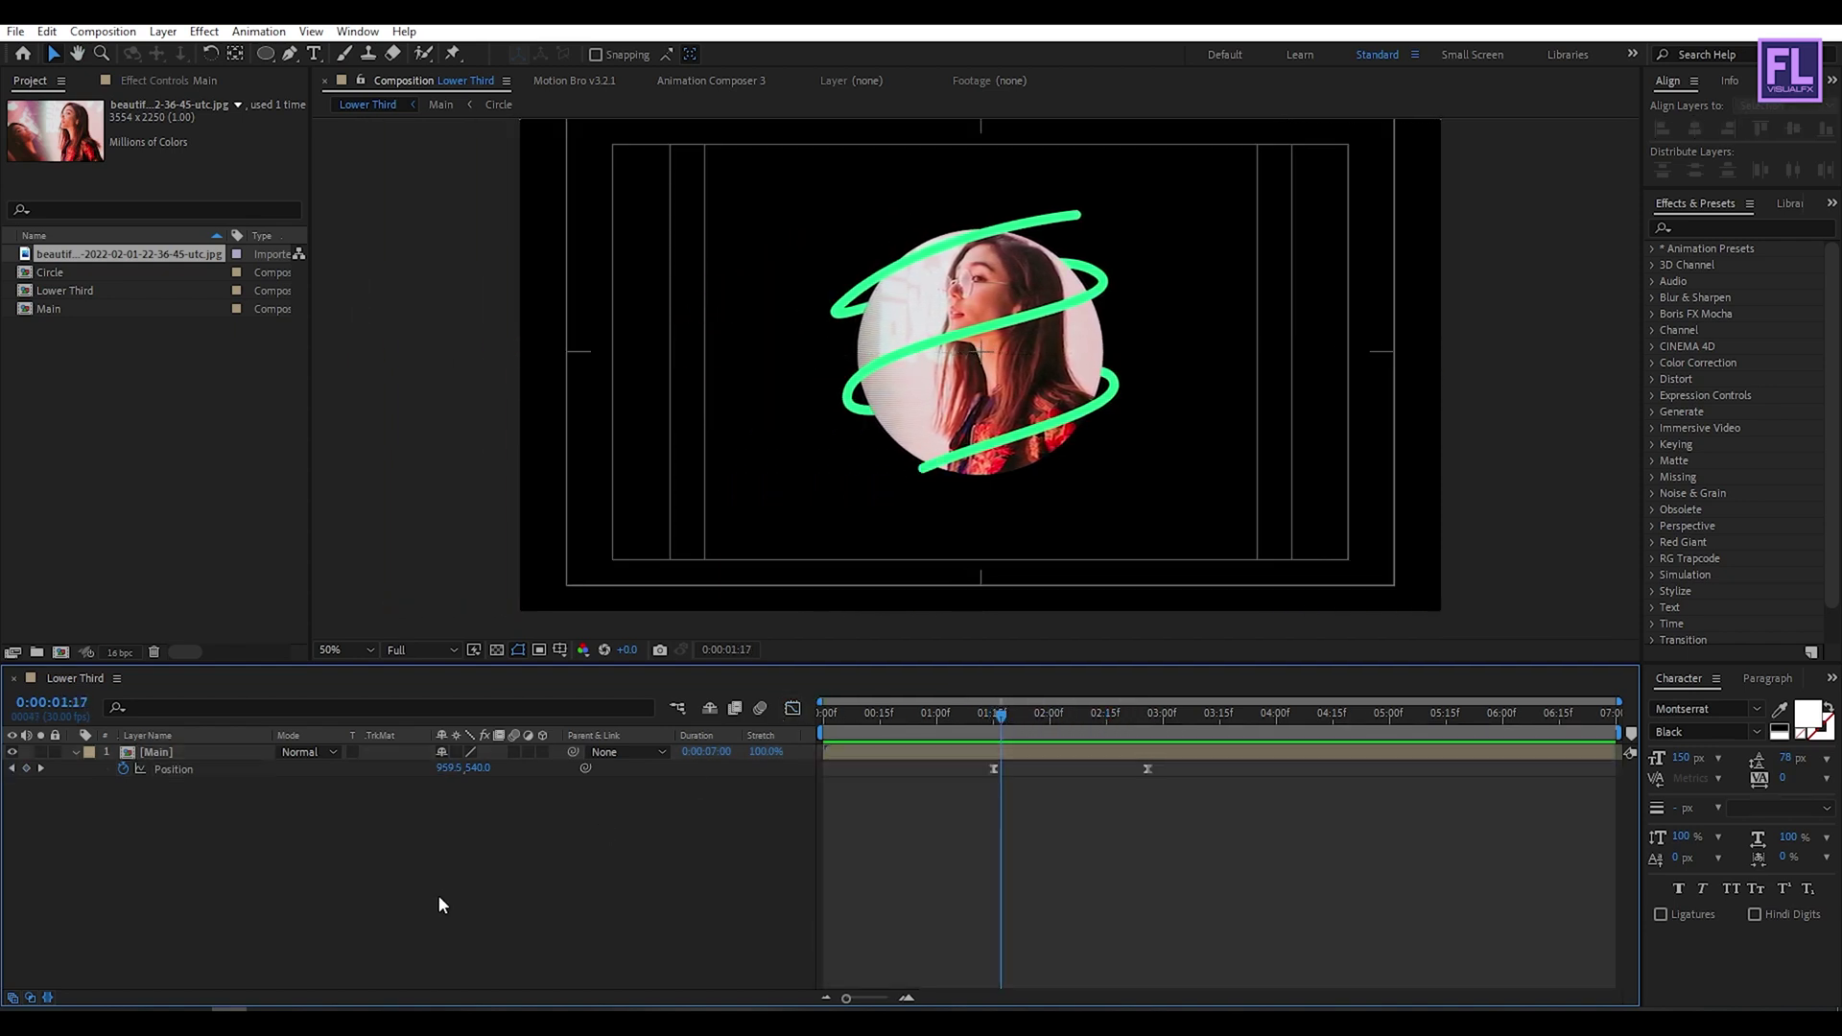
# - Collapse the Main layer and create a text layer at 0:00:03:11 with the person's first and last name on two lines
pyautogui.moveTo(1001, 715); pyautogui.dragTo(1263, 714)
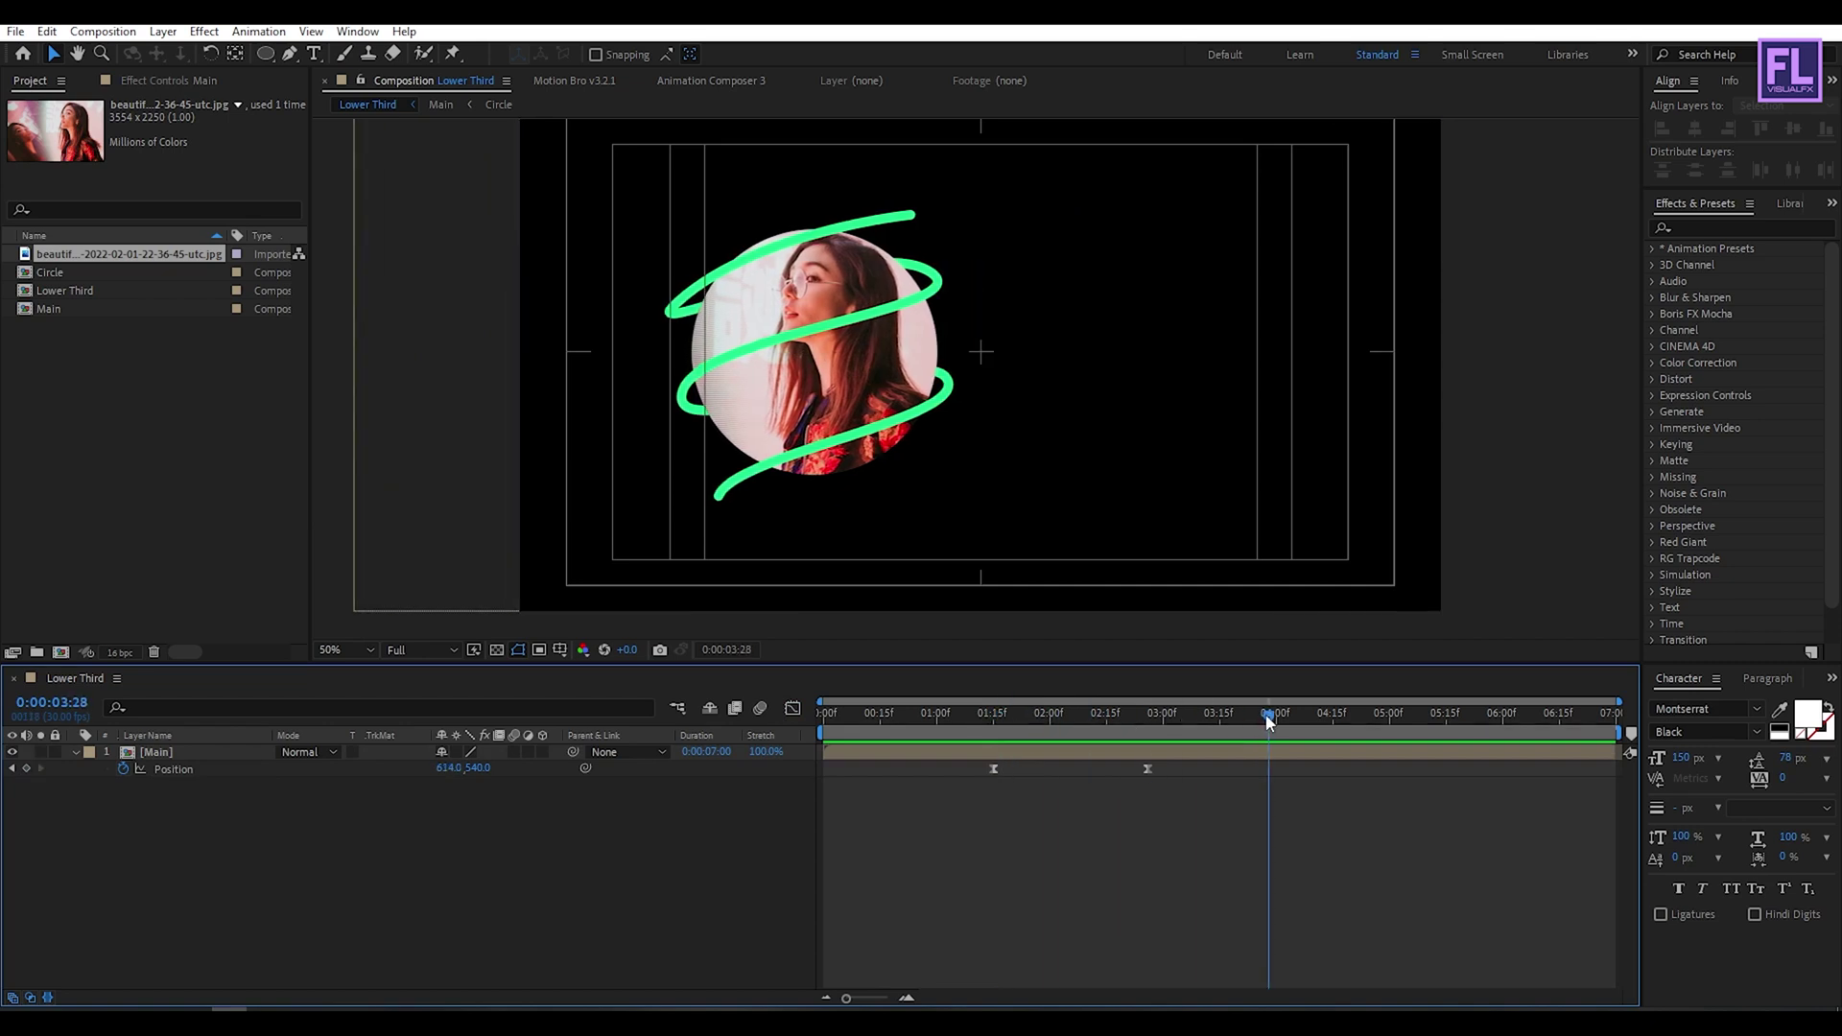
pyautogui.moveTo(1267, 721); pyautogui.dragTo(1202, 699)
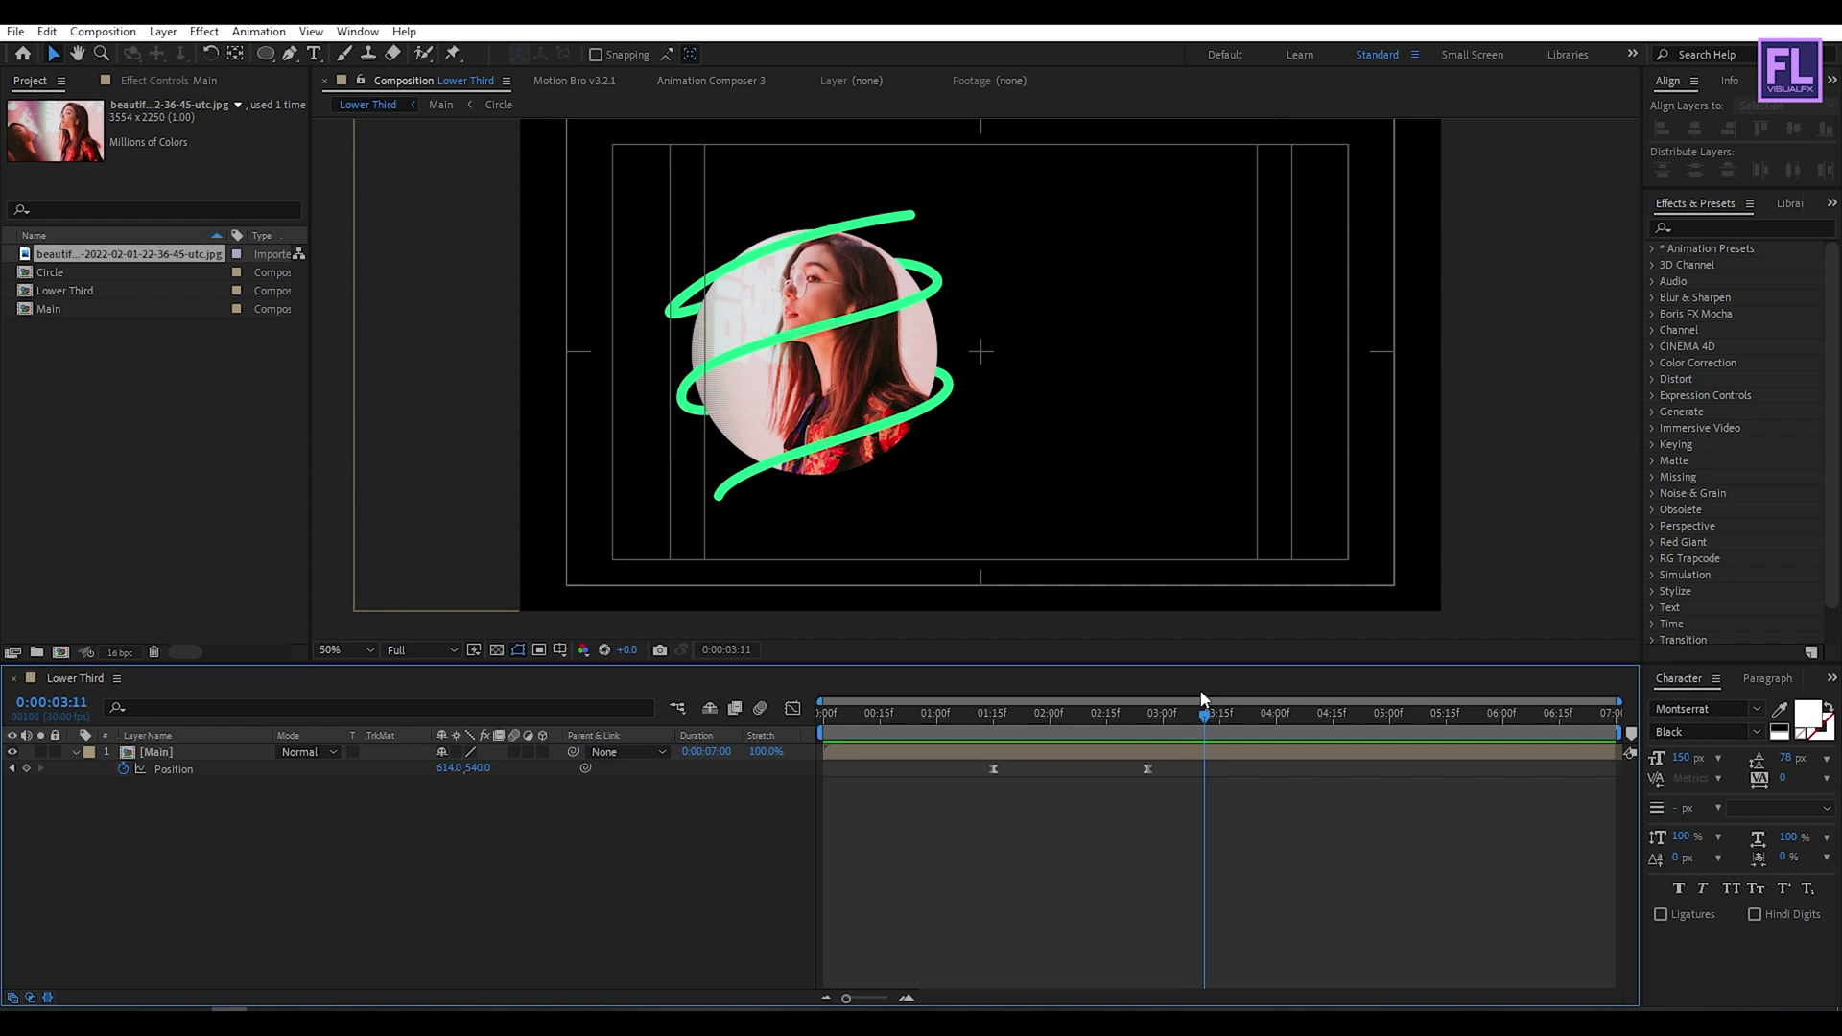
pyautogui.click(74, 751)
pyautogui.rightClick(179, 793)
pyautogui.moveTo(261, 577)
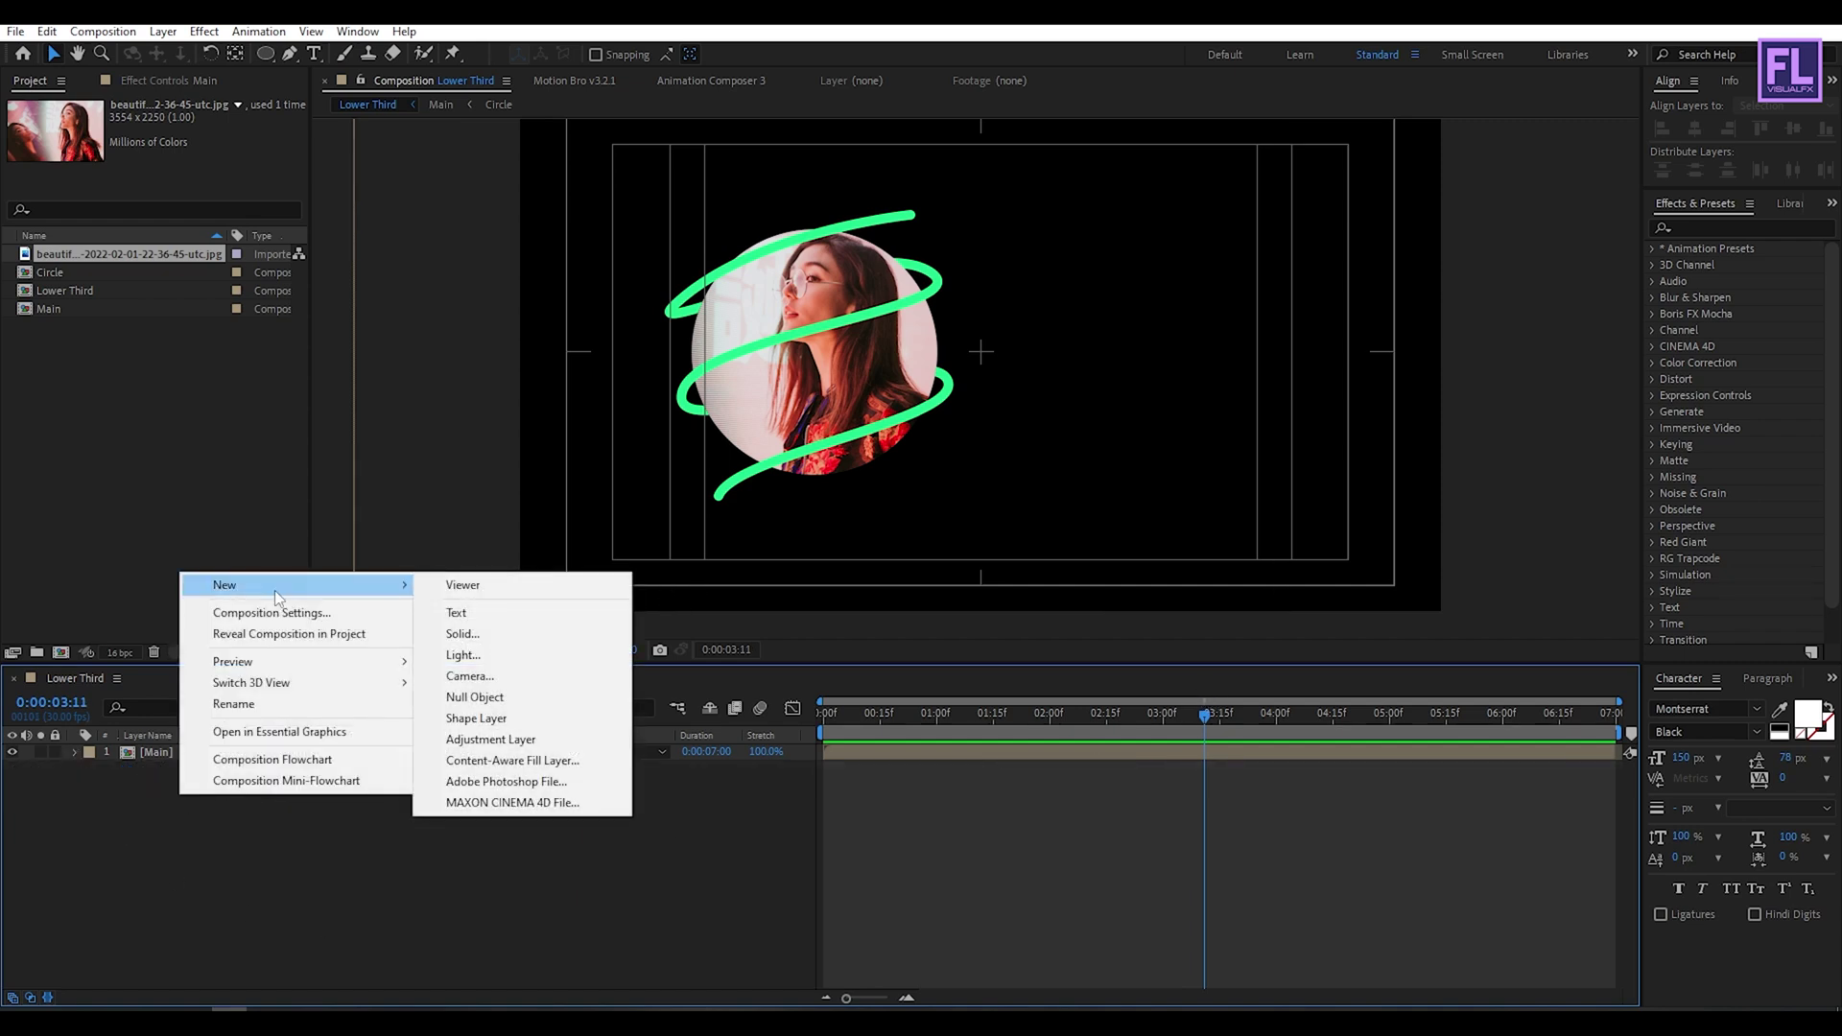
pyautogui.click(499, 611)
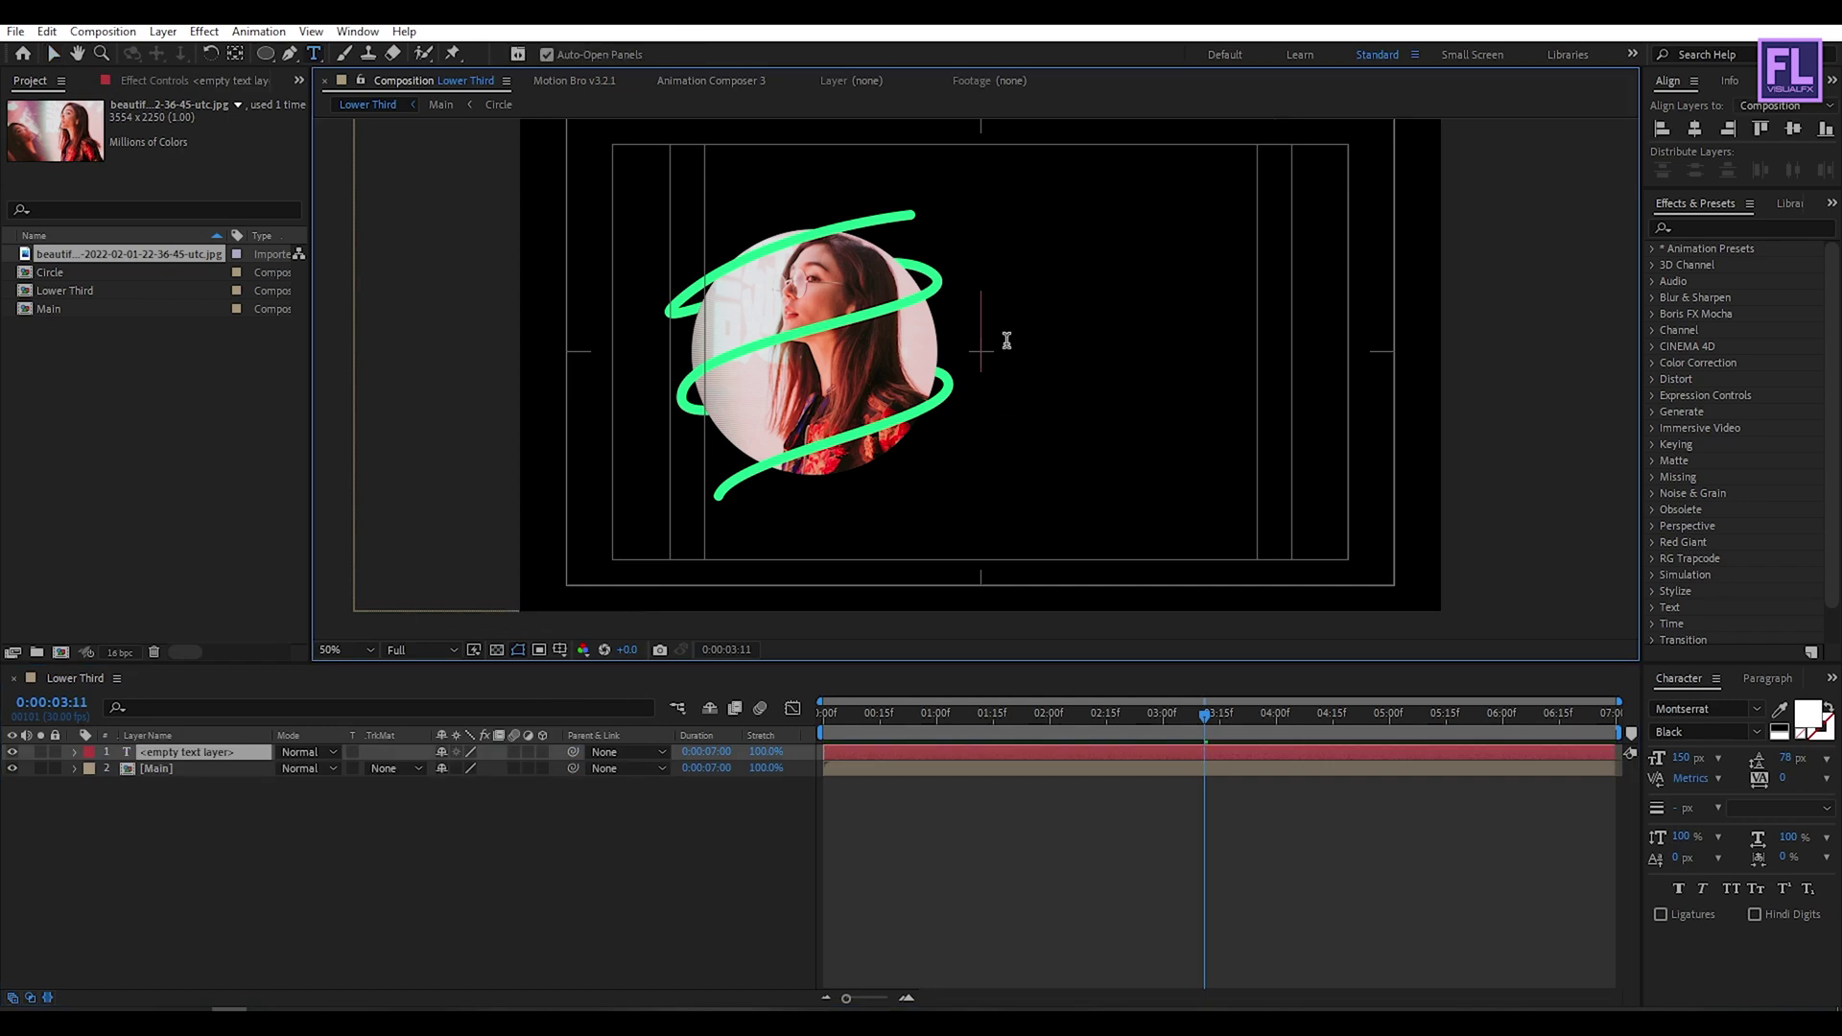
pyautogui.write('Oliva')
pyautogui.press('Return')
pyautogui.write('Ro')
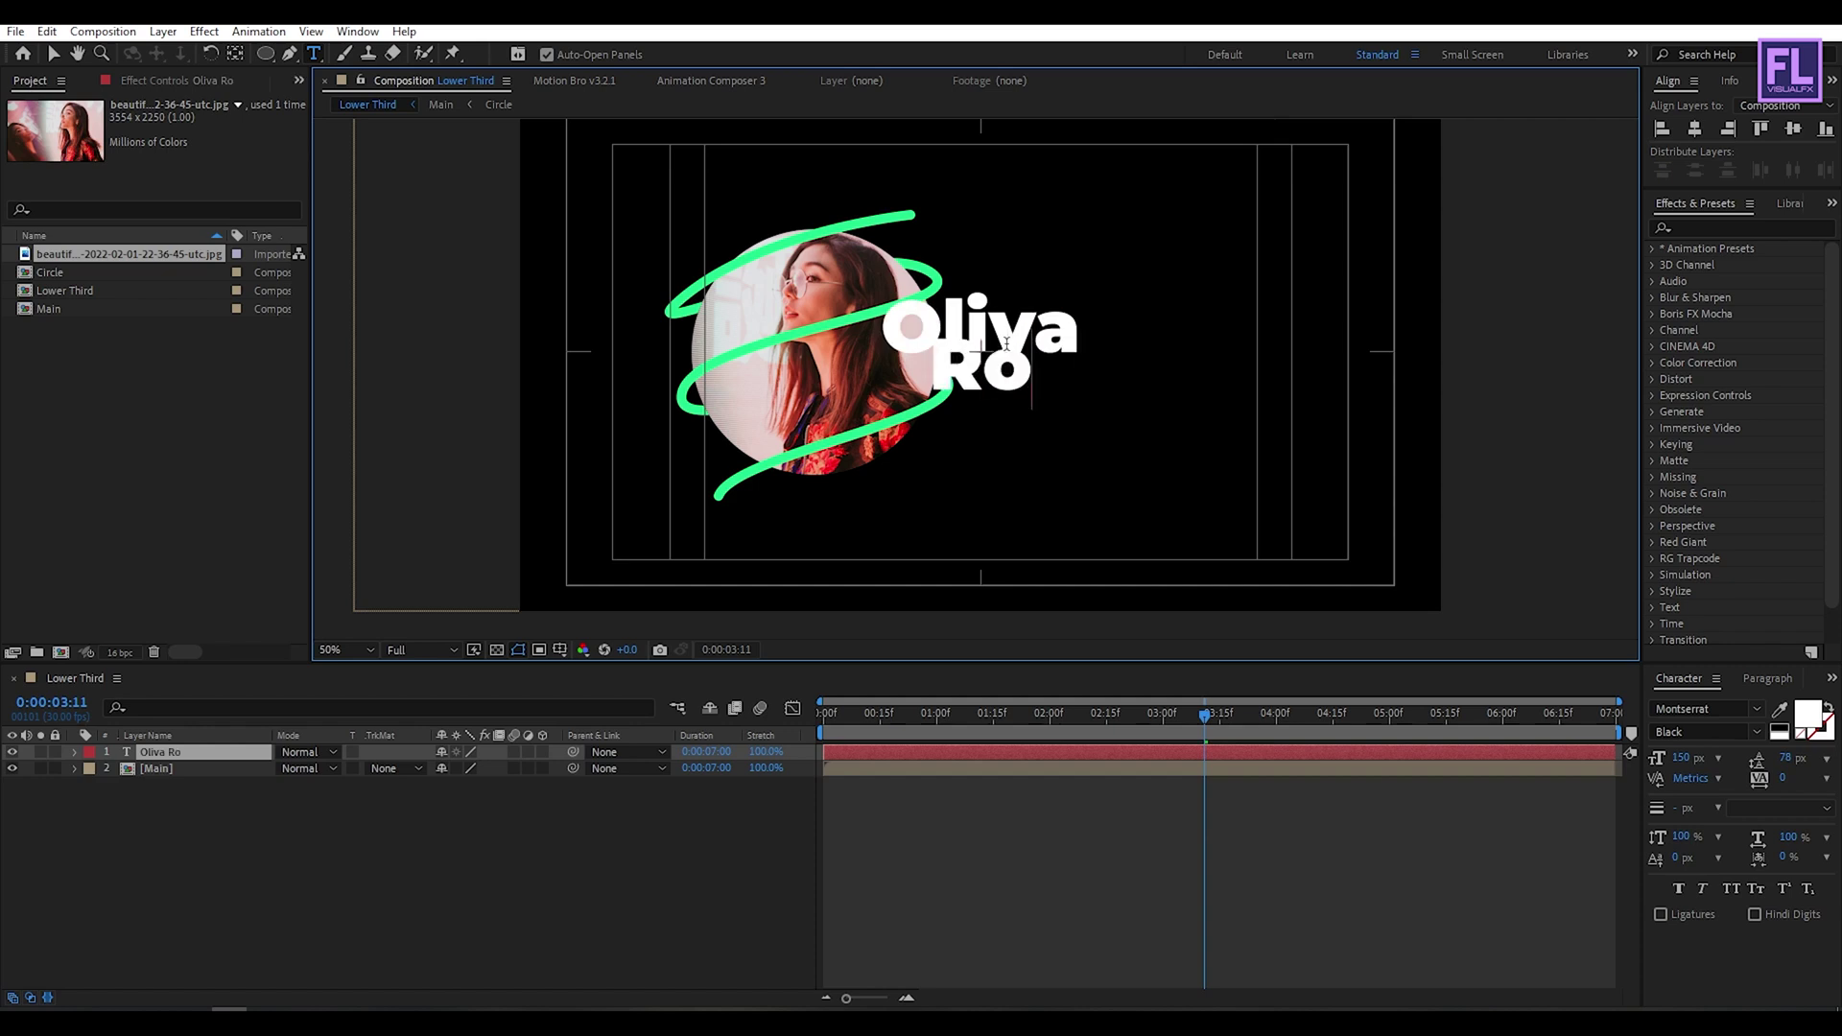
pyautogui.write('drigo')
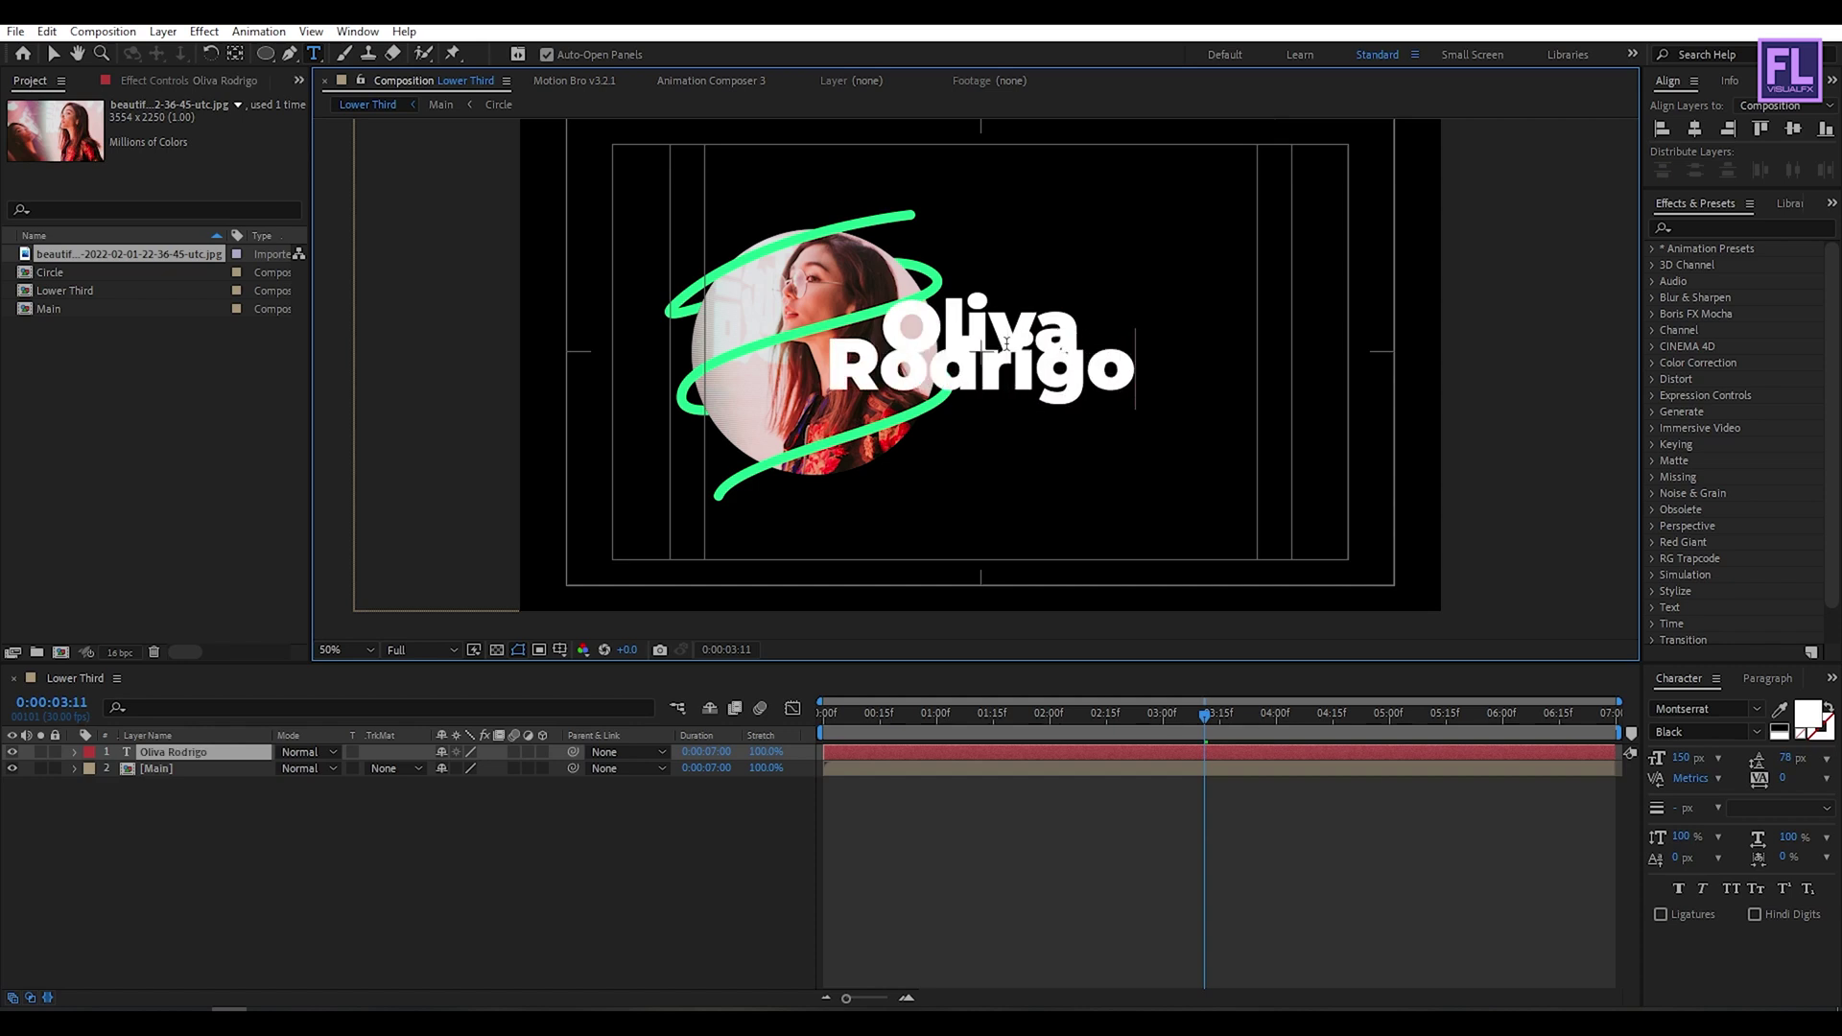
# - Finish the text entry and move the name into the empty area to the right of the photo circle
pyautogui.press('Escape')
pyautogui.press('v')
pyautogui.moveTo(1193, 353); pyautogui.dragTo(1279, 353)
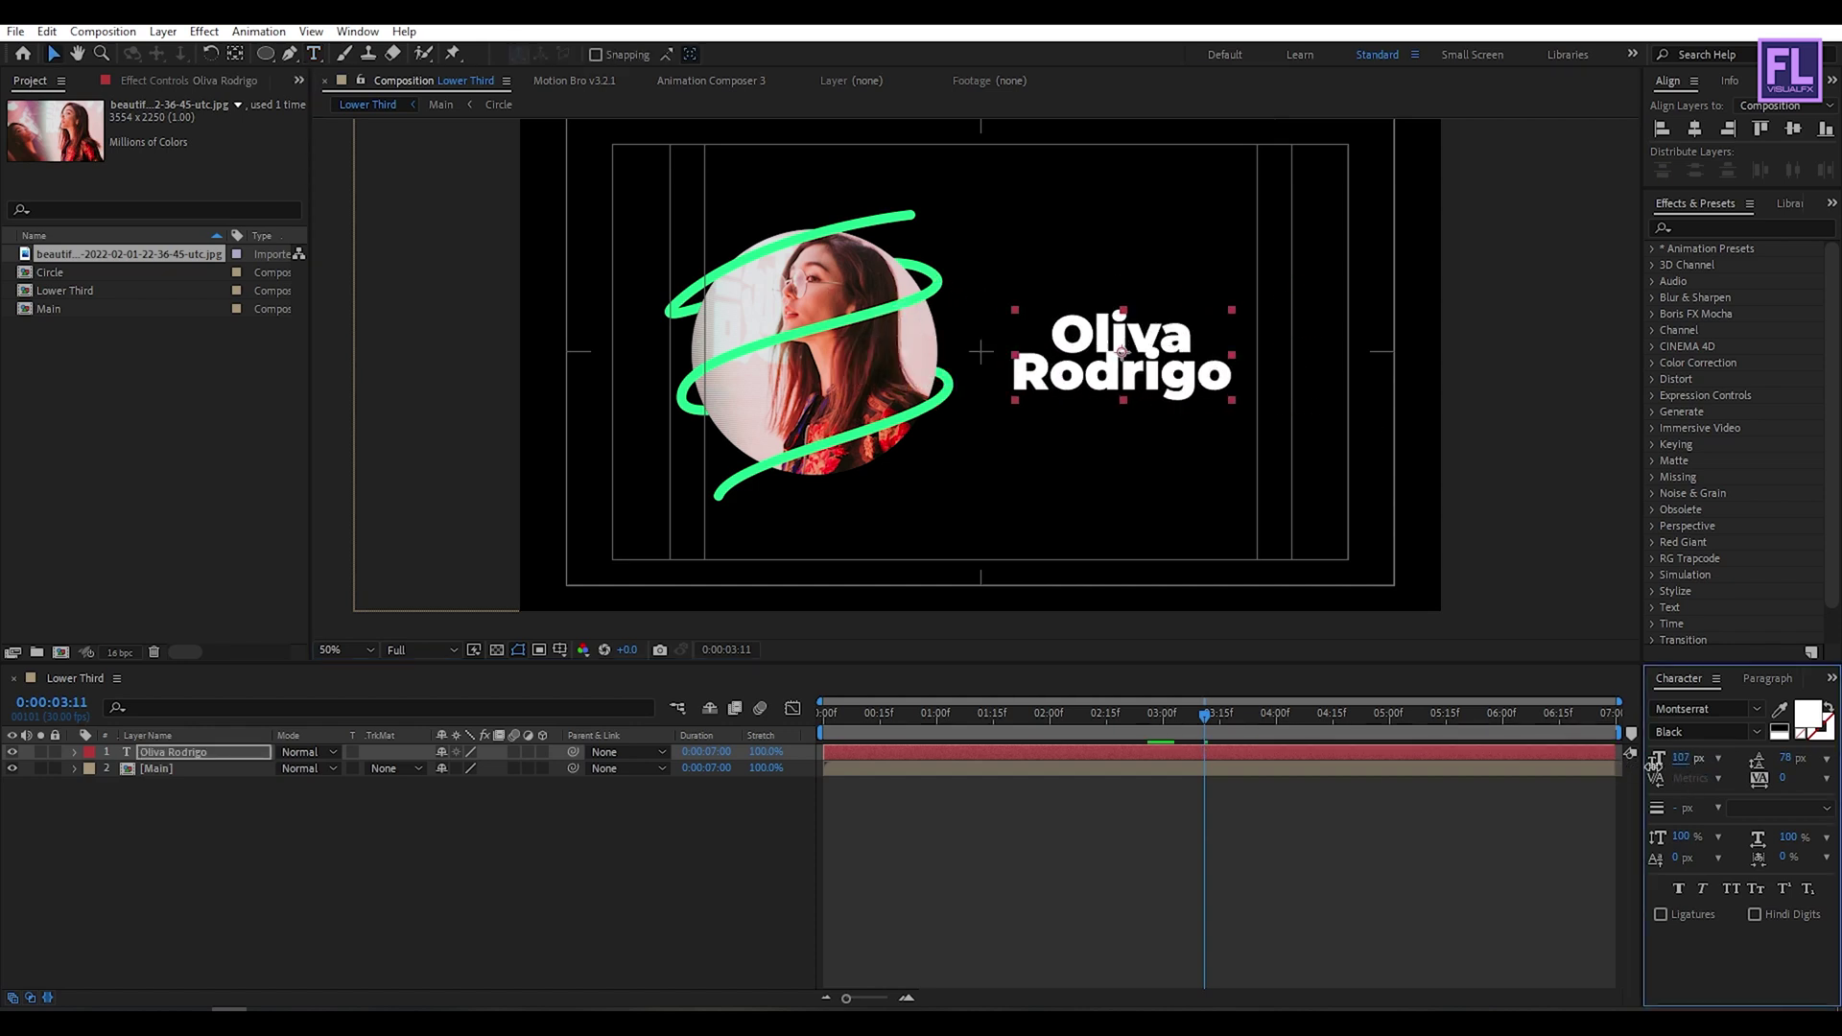
# - Enlarge the first-name line to 205 px and set the title text's leading to 86 px
pyautogui.doubleClick(1121, 326)
pyautogui.moveTo(1682, 758)
pyautogui.mouseDown()
pyautogui.moveTo(1789, 758)
pyautogui.moveTo(1684, 768)
pyautogui.mouseUp()
pyautogui.hotkey('ctrl', 'a')
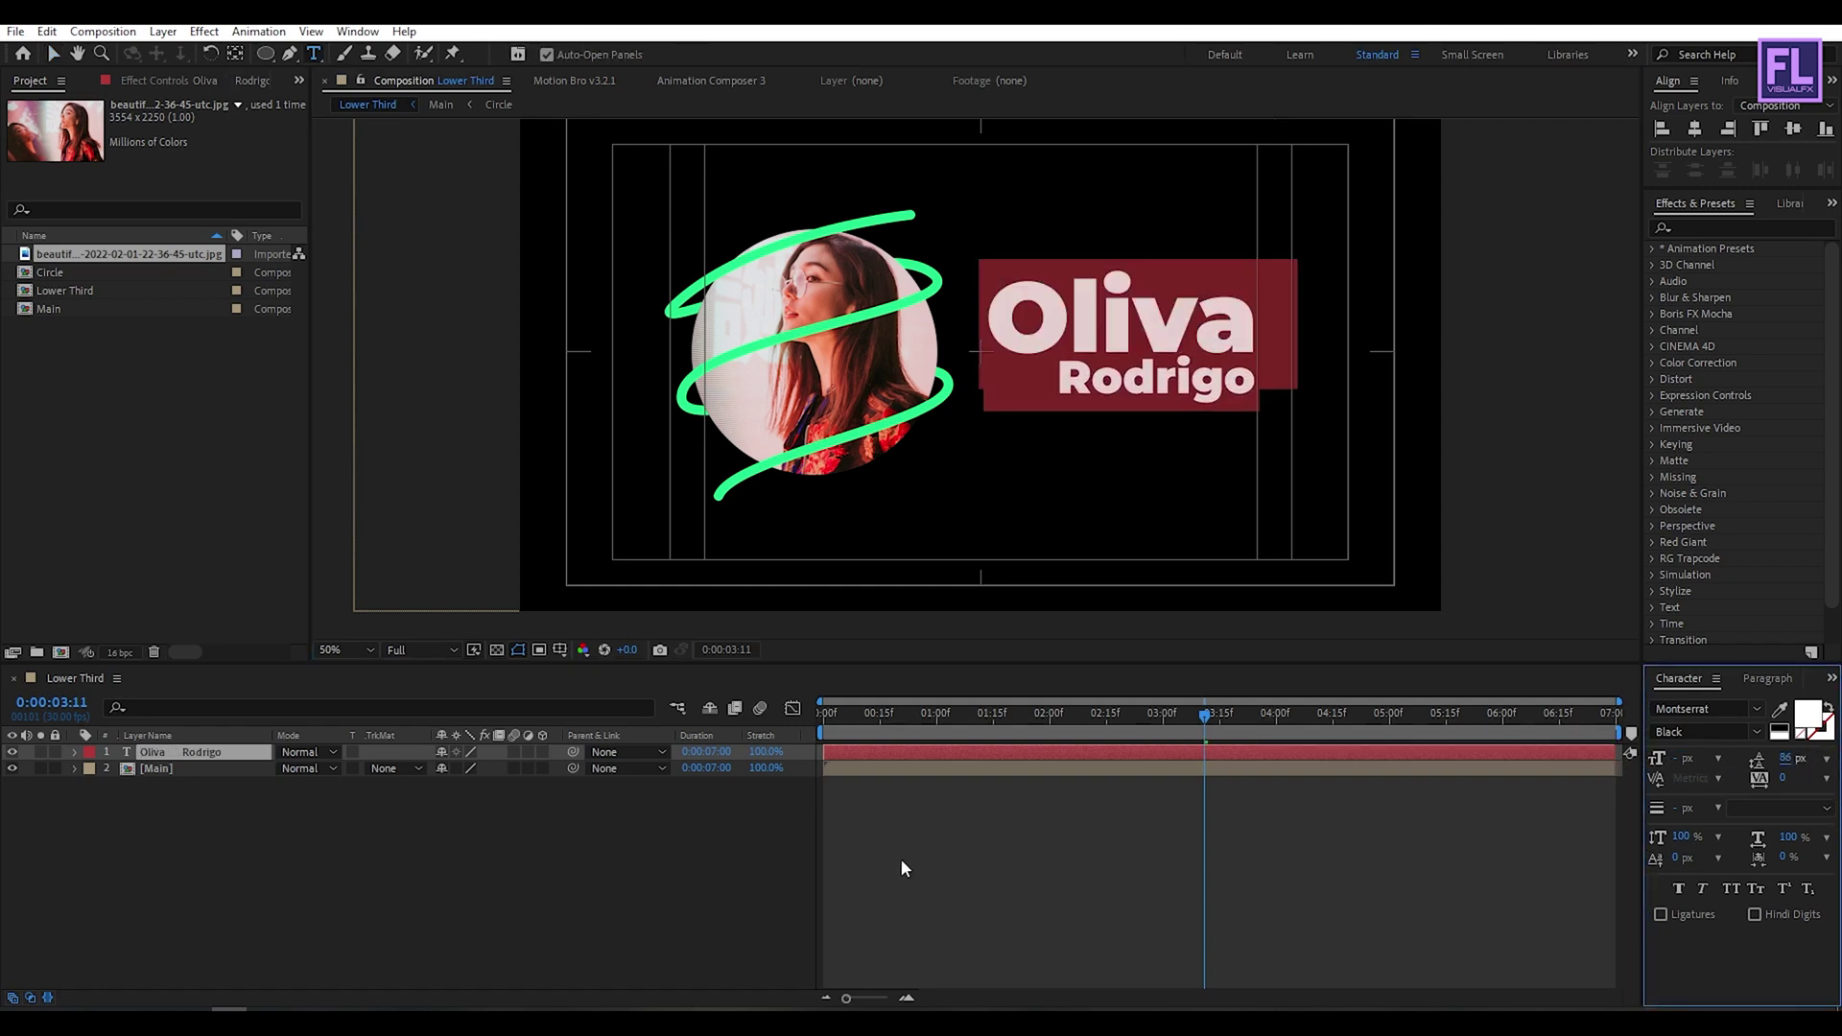
pyautogui.press('Escape')
pyautogui.press('v')
# - Scale up the name title slightly and position it close beside the photo circle, vertically centred on it
pyautogui.moveTo(1182, 358)
pyautogui.mouseDown()
pyautogui.moveTo(1206, 365)
pyautogui.moveTo(1169, 365)
pyautogui.mouseUp()
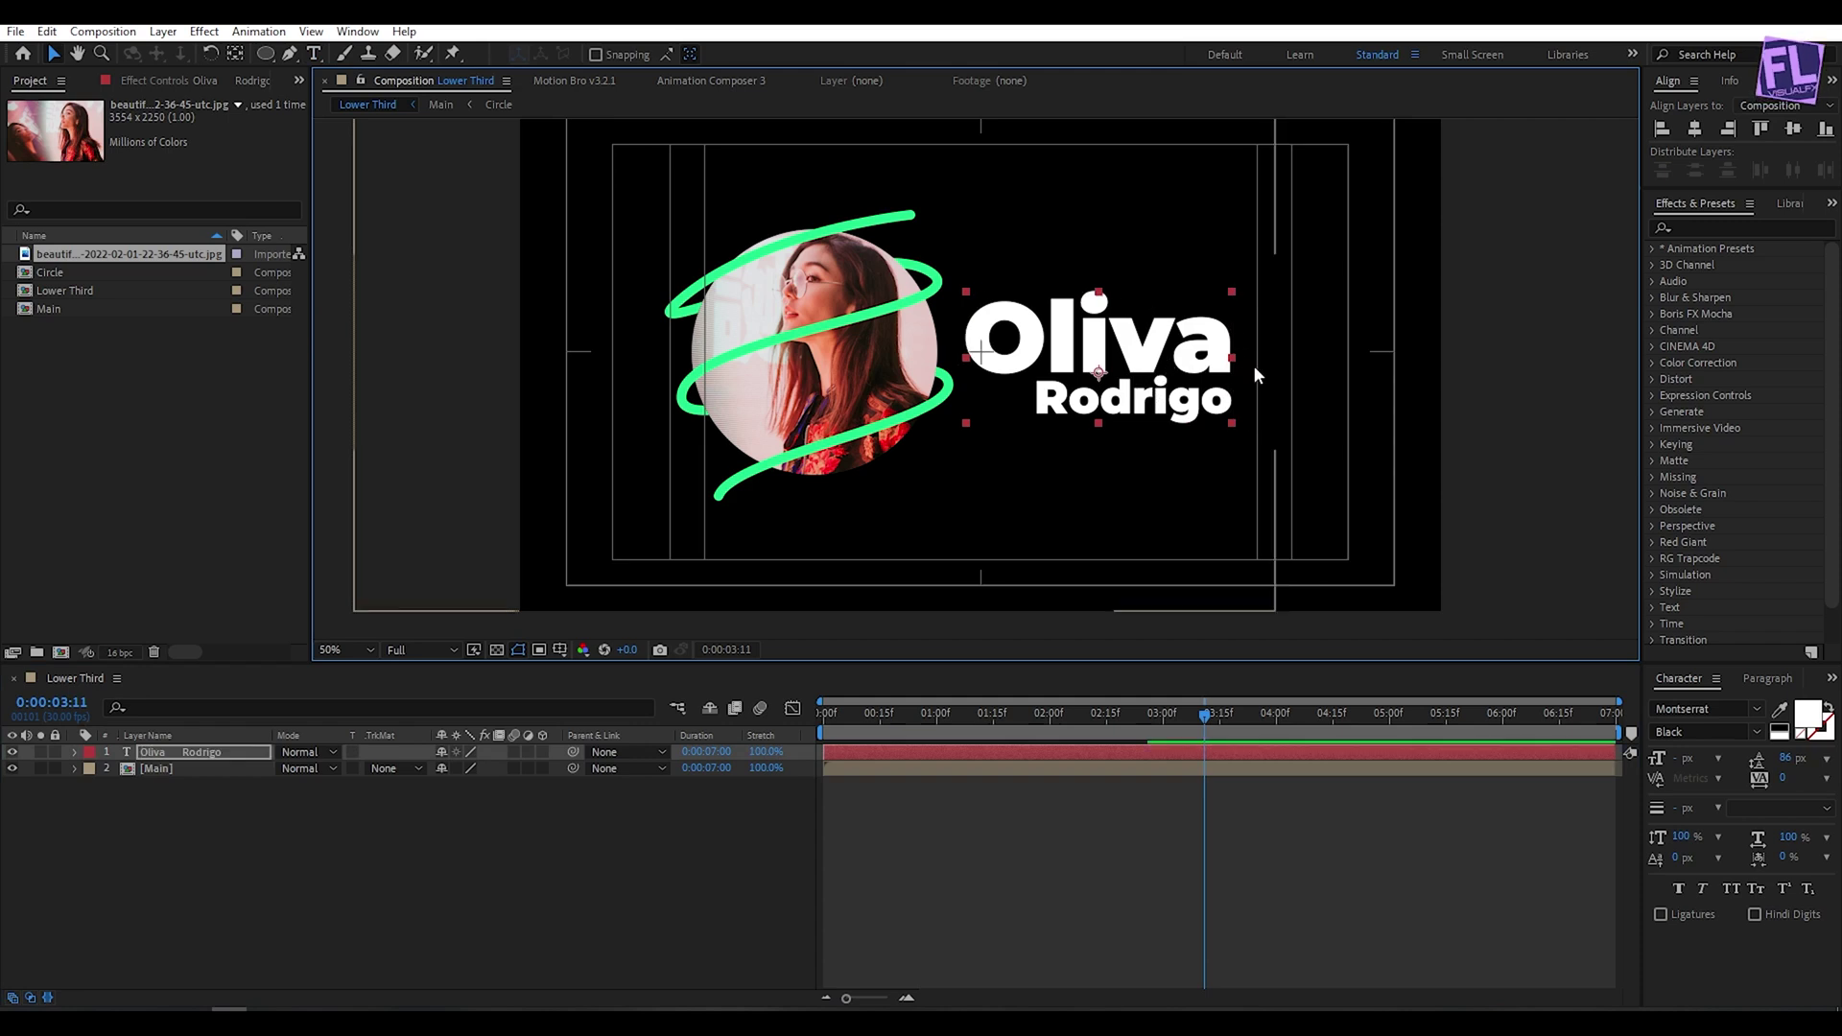
pyautogui.moveTo(1246, 428); pyautogui.dragTo(1251, 434)
pyautogui.moveTo(1183, 357); pyautogui.dragTo(1201, 358)
pyautogui.moveTo(1281, 429); pyautogui.dragTo(1272, 439)
pyautogui.moveTo(1167, 381); pyautogui.dragTo(1166, 377)
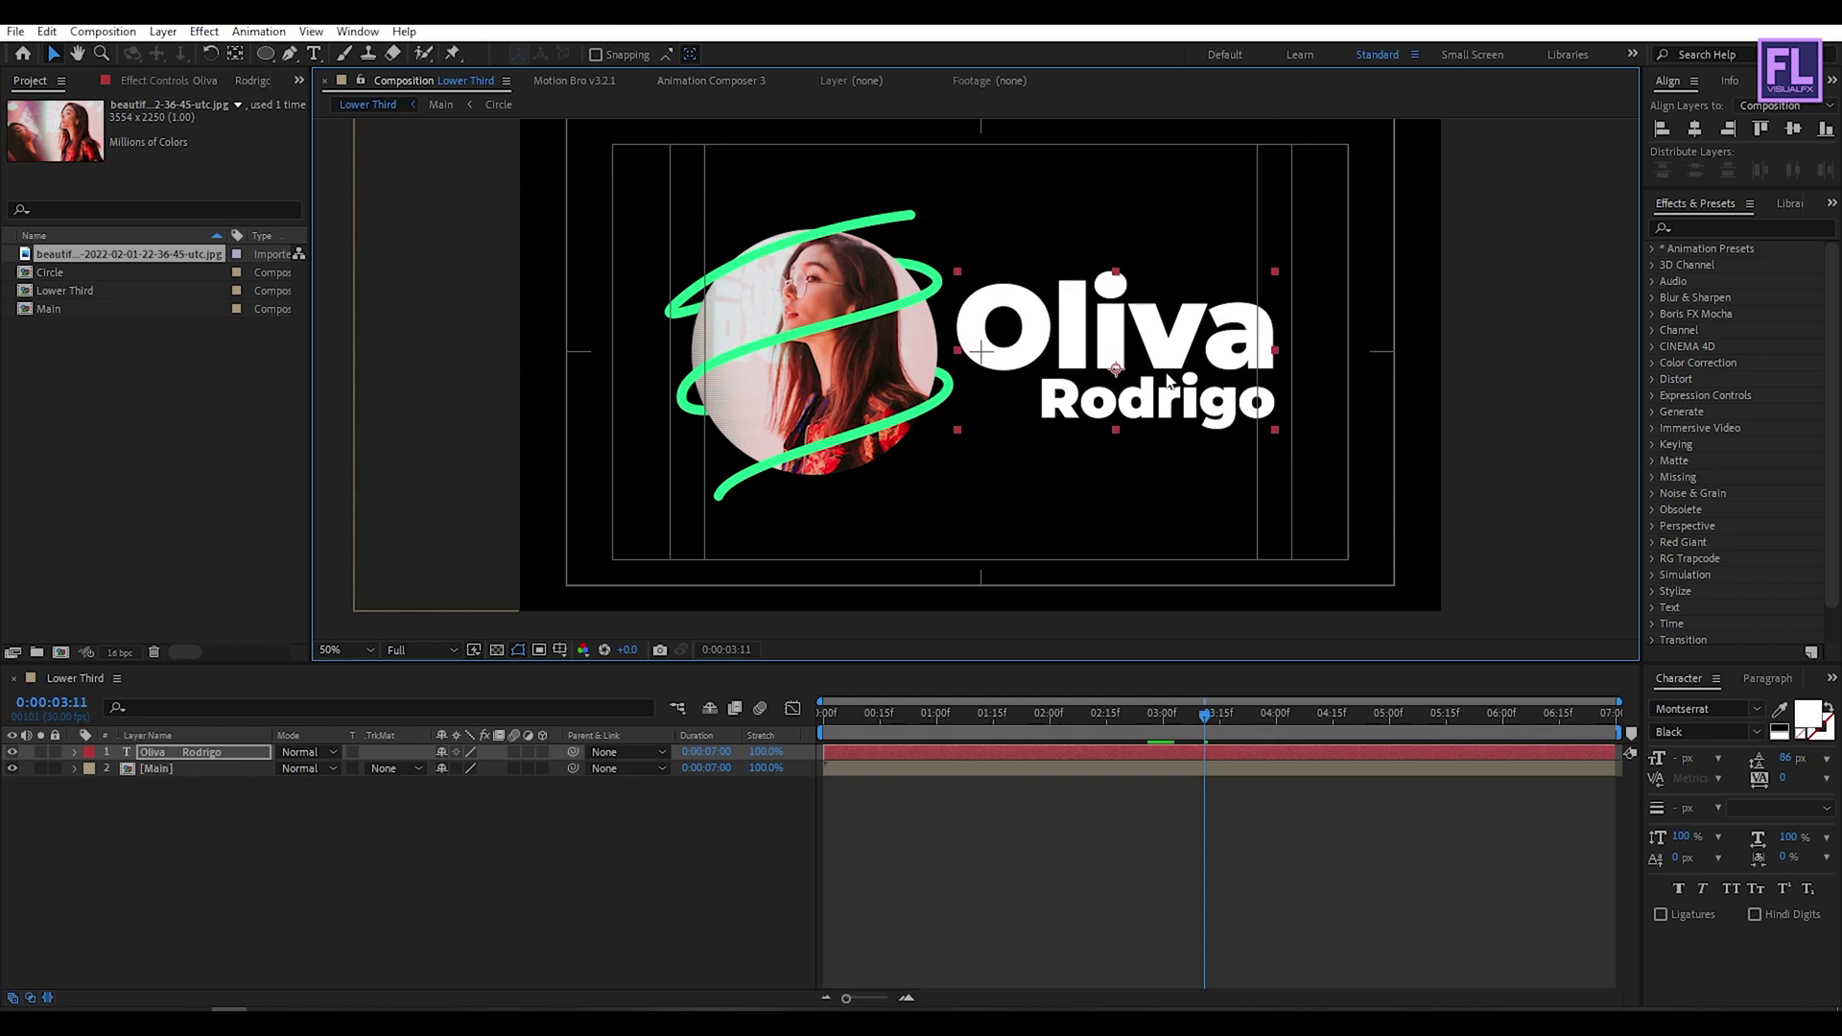
pyautogui.click(1600, 242)
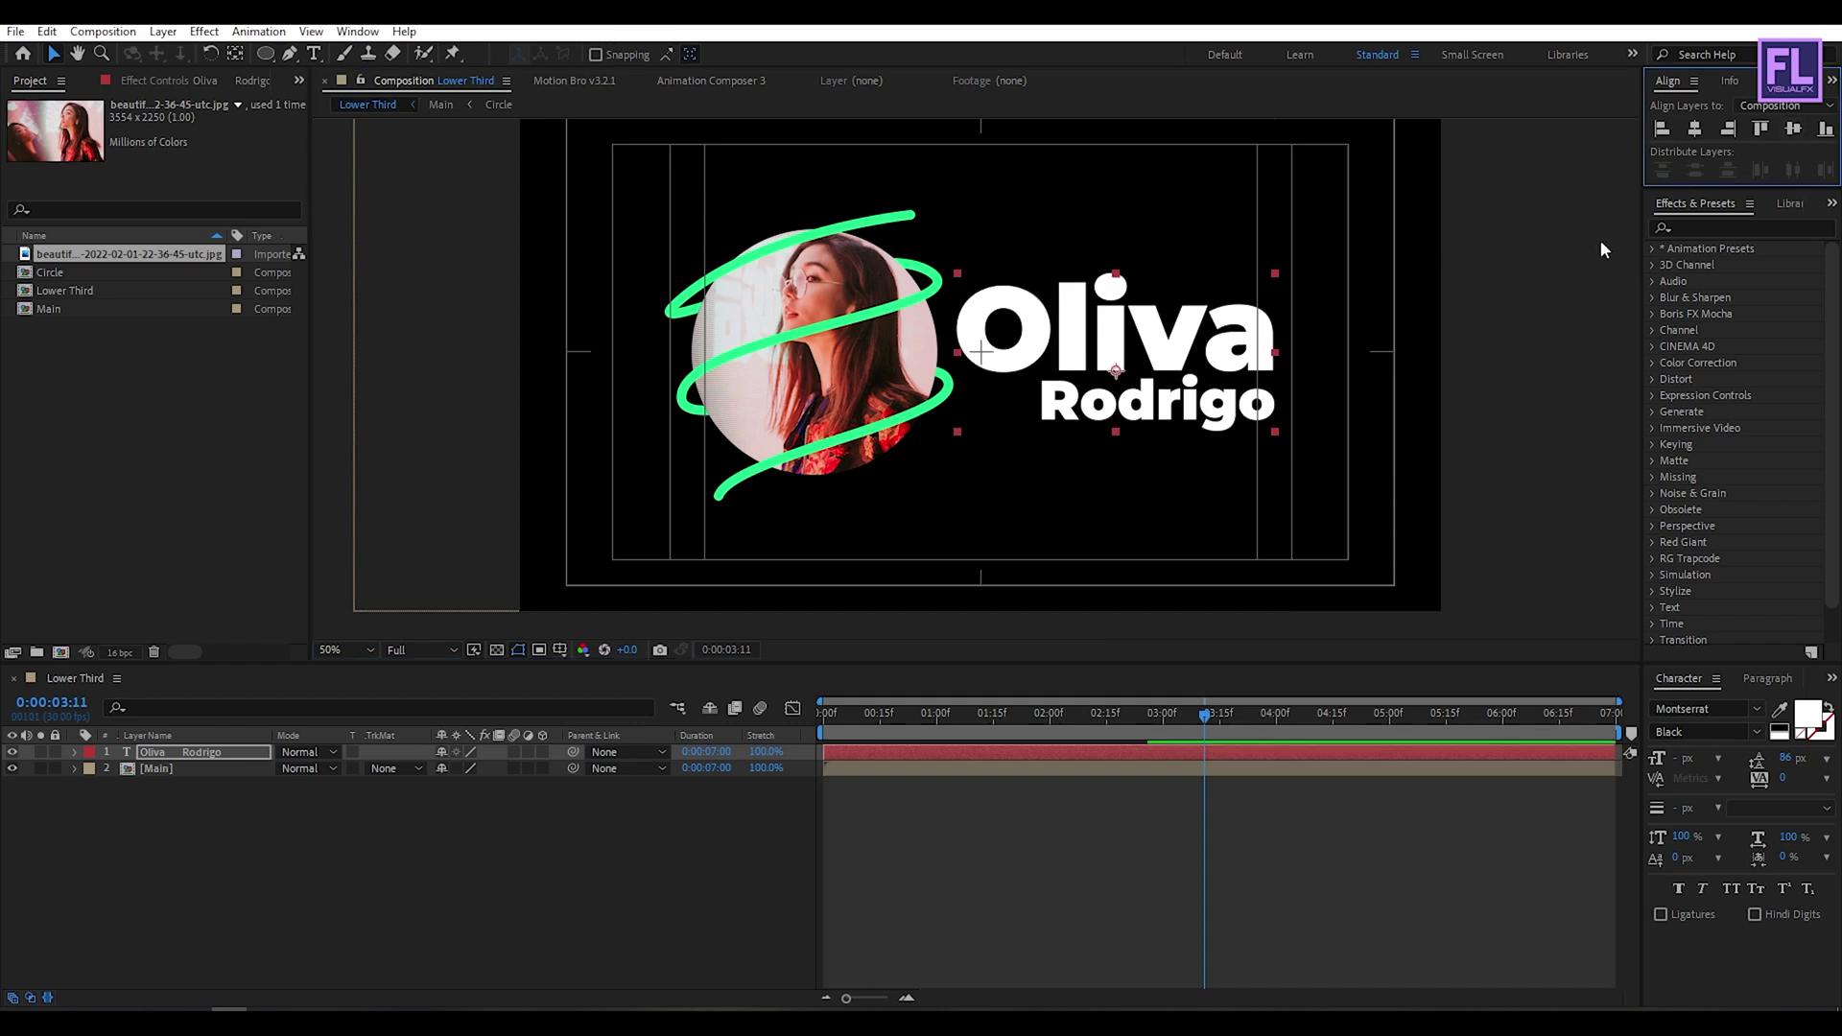
# - Parent the name text layer to the Main layer
pyautogui.click(1147, 347)
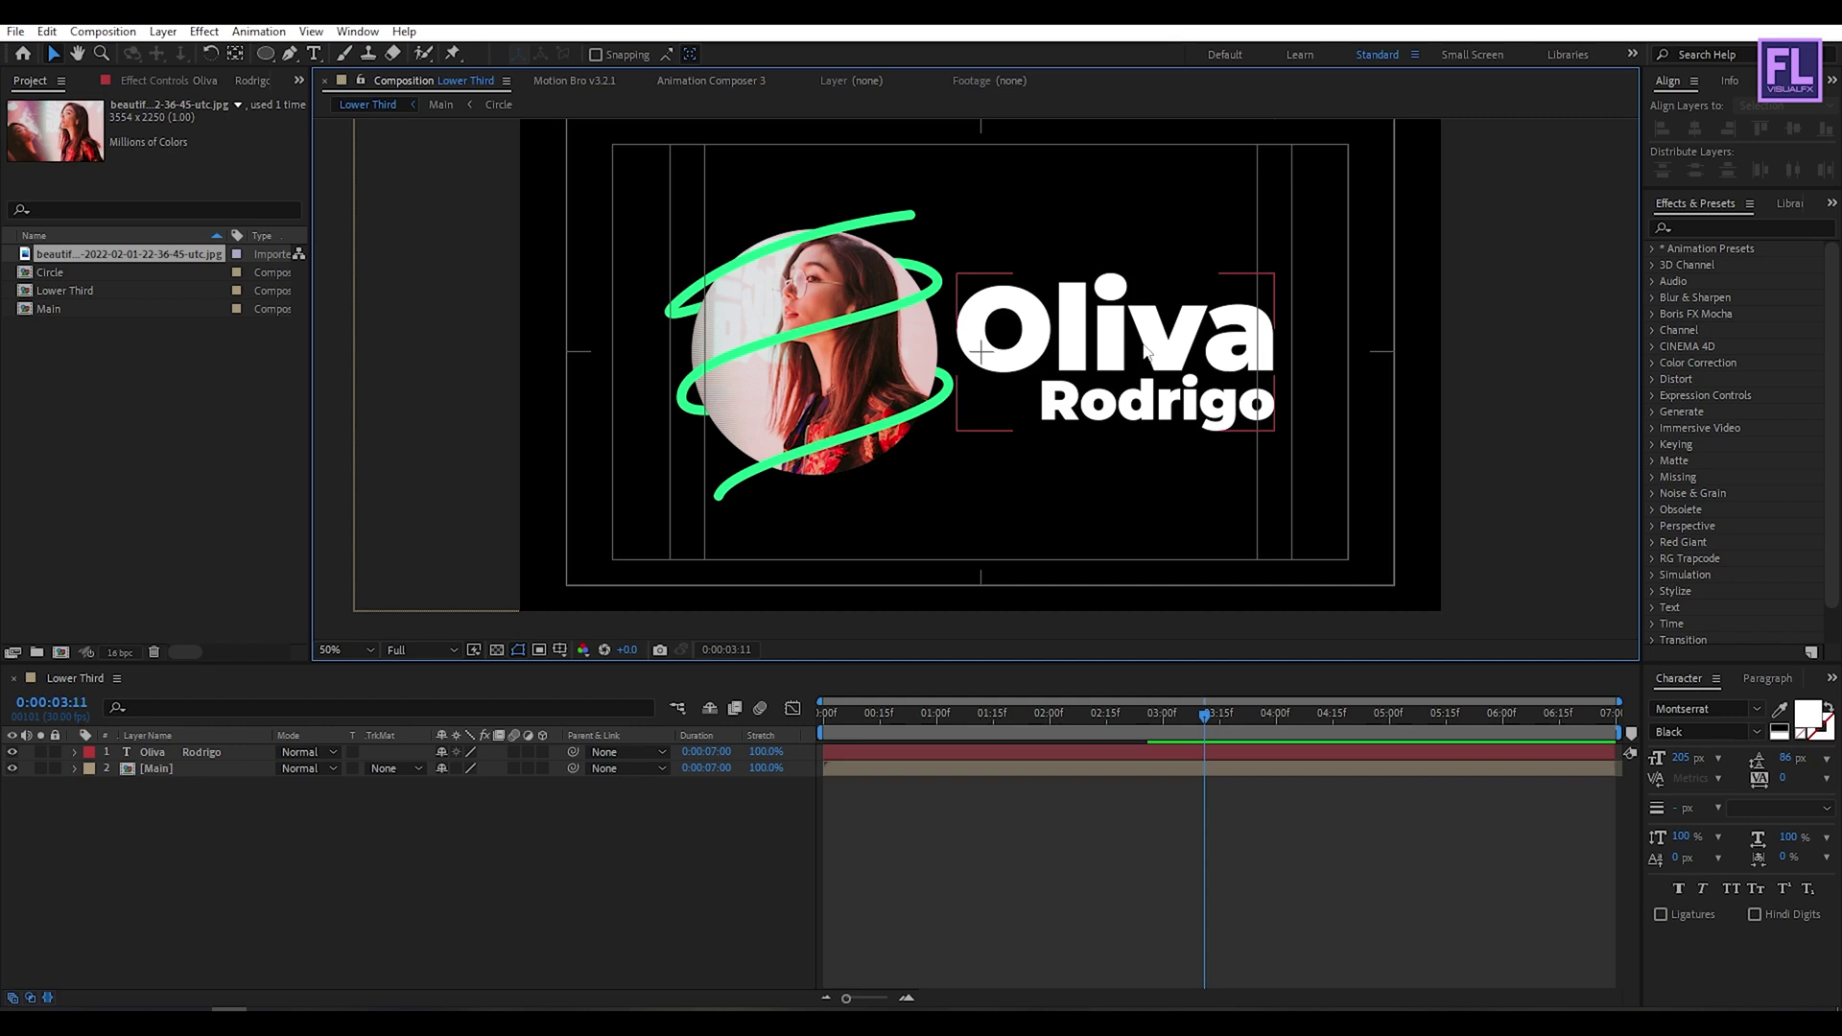
pyautogui.moveTo(1211, 721)
pyautogui.mouseDown()
pyautogui.moveTo(844, 720)
pyautogui.moveTo(1198, 727)
pyautogui.mouseUp()
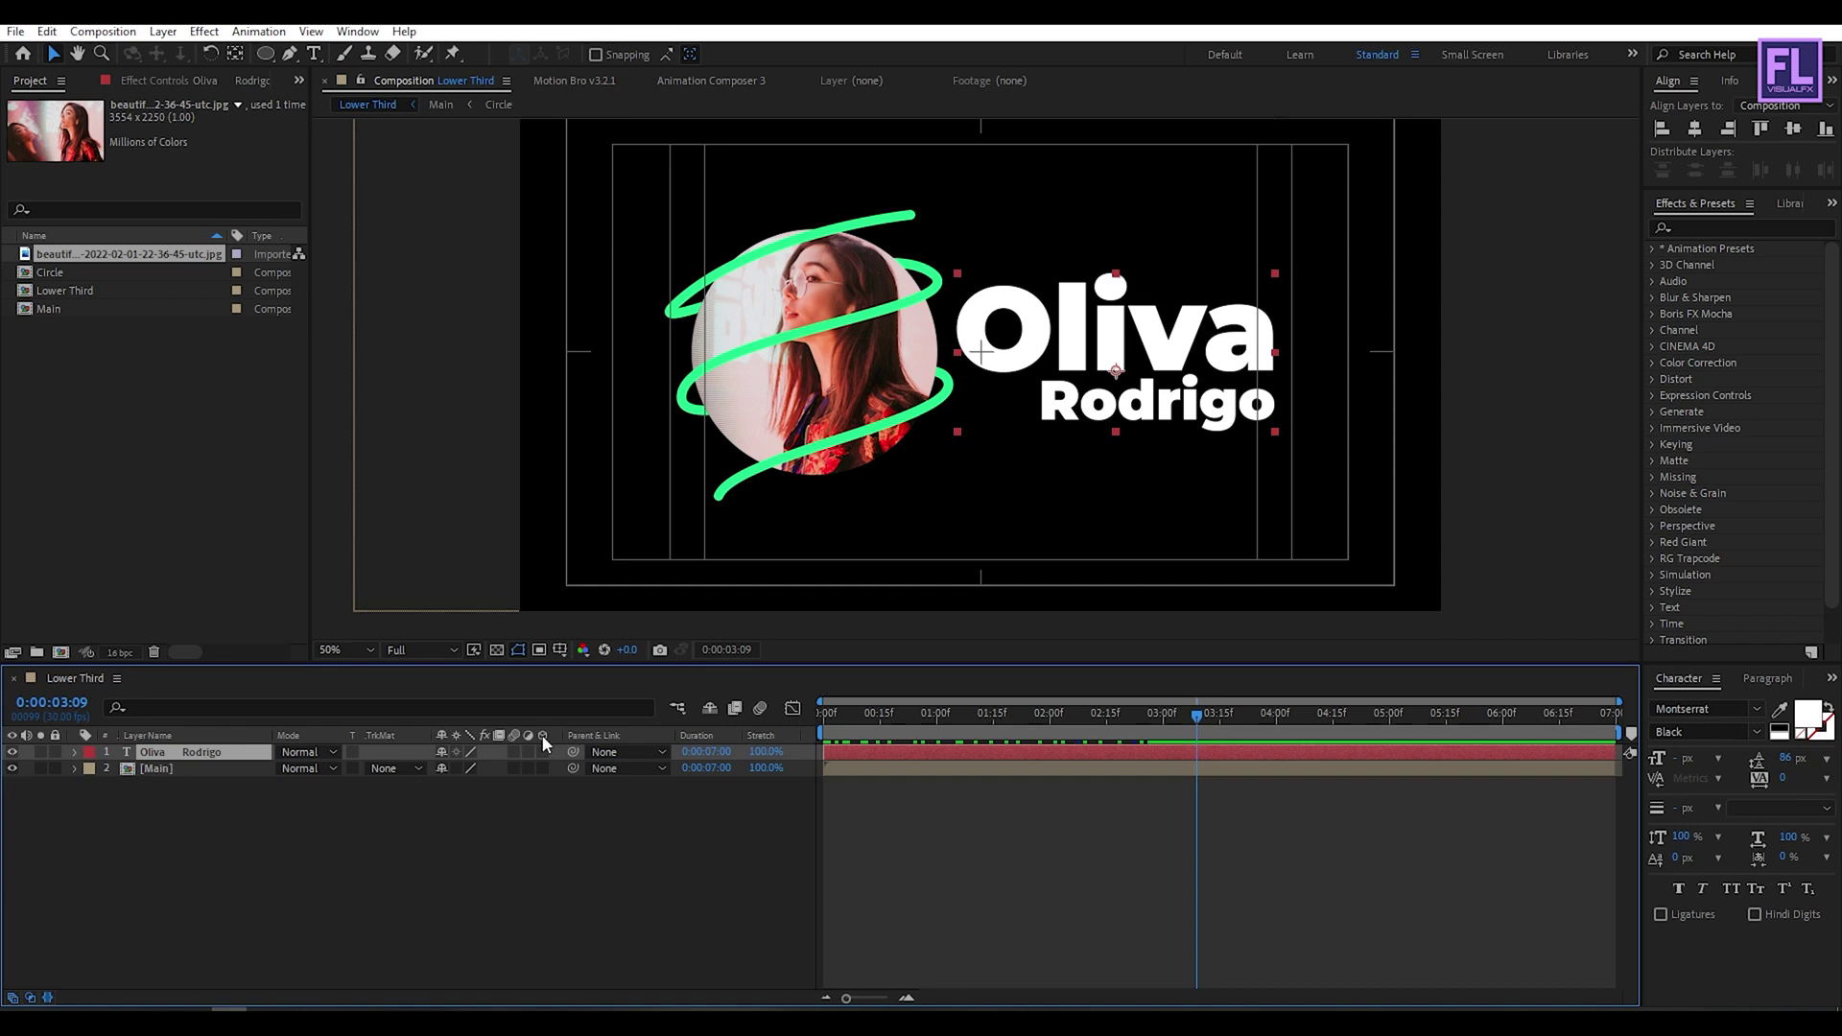
pyautogui.moveTo(572, 752); pyautogui.dragTo(183, 769)
# - Keyframe the name text layer's Opacity from 0% at 0:00:02:00 to 100% at 0:00:02:20
pyautogui.moveTo(1023, 739)
pyautogui.mouseDown()
pyautogui.moveTo(722, 725)
pyautogui.moveTo(1219, 716)
pyautogui.moveTo(723, 744)
pyautogui.moveTo(1051, 729)
pyautogui.mouseUp()
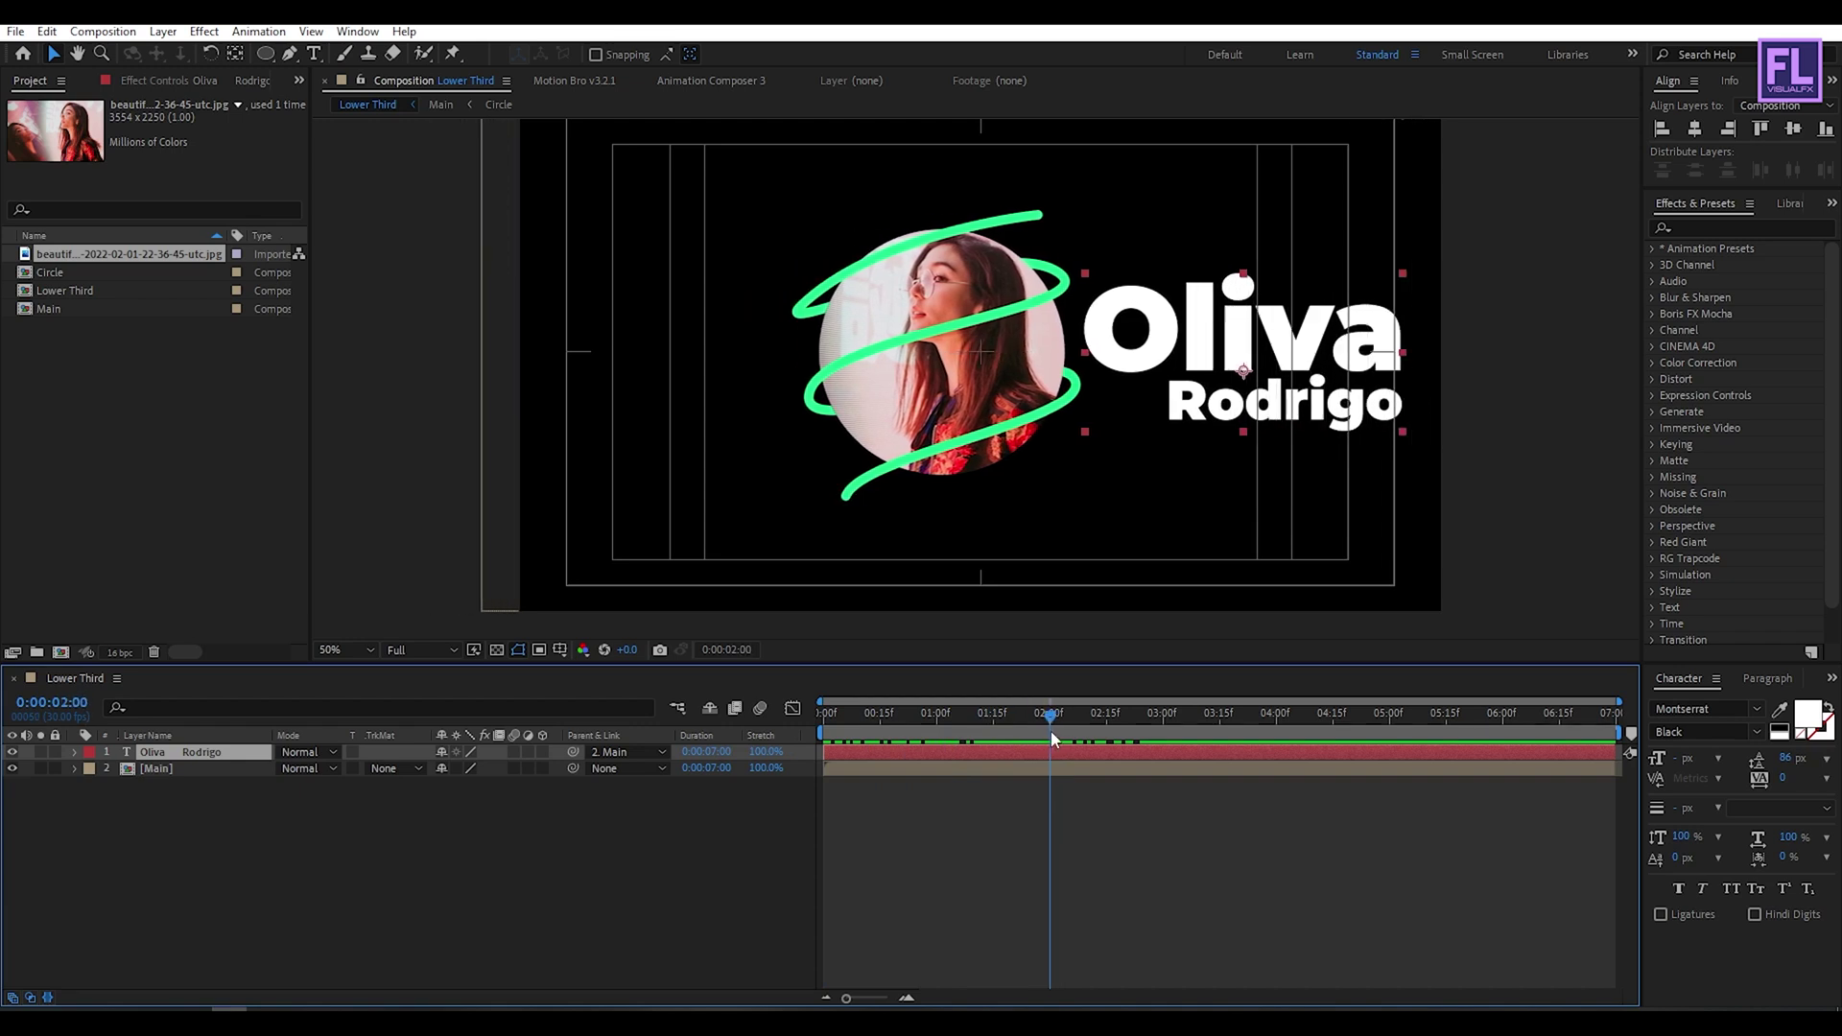
pyautogui.press('t')
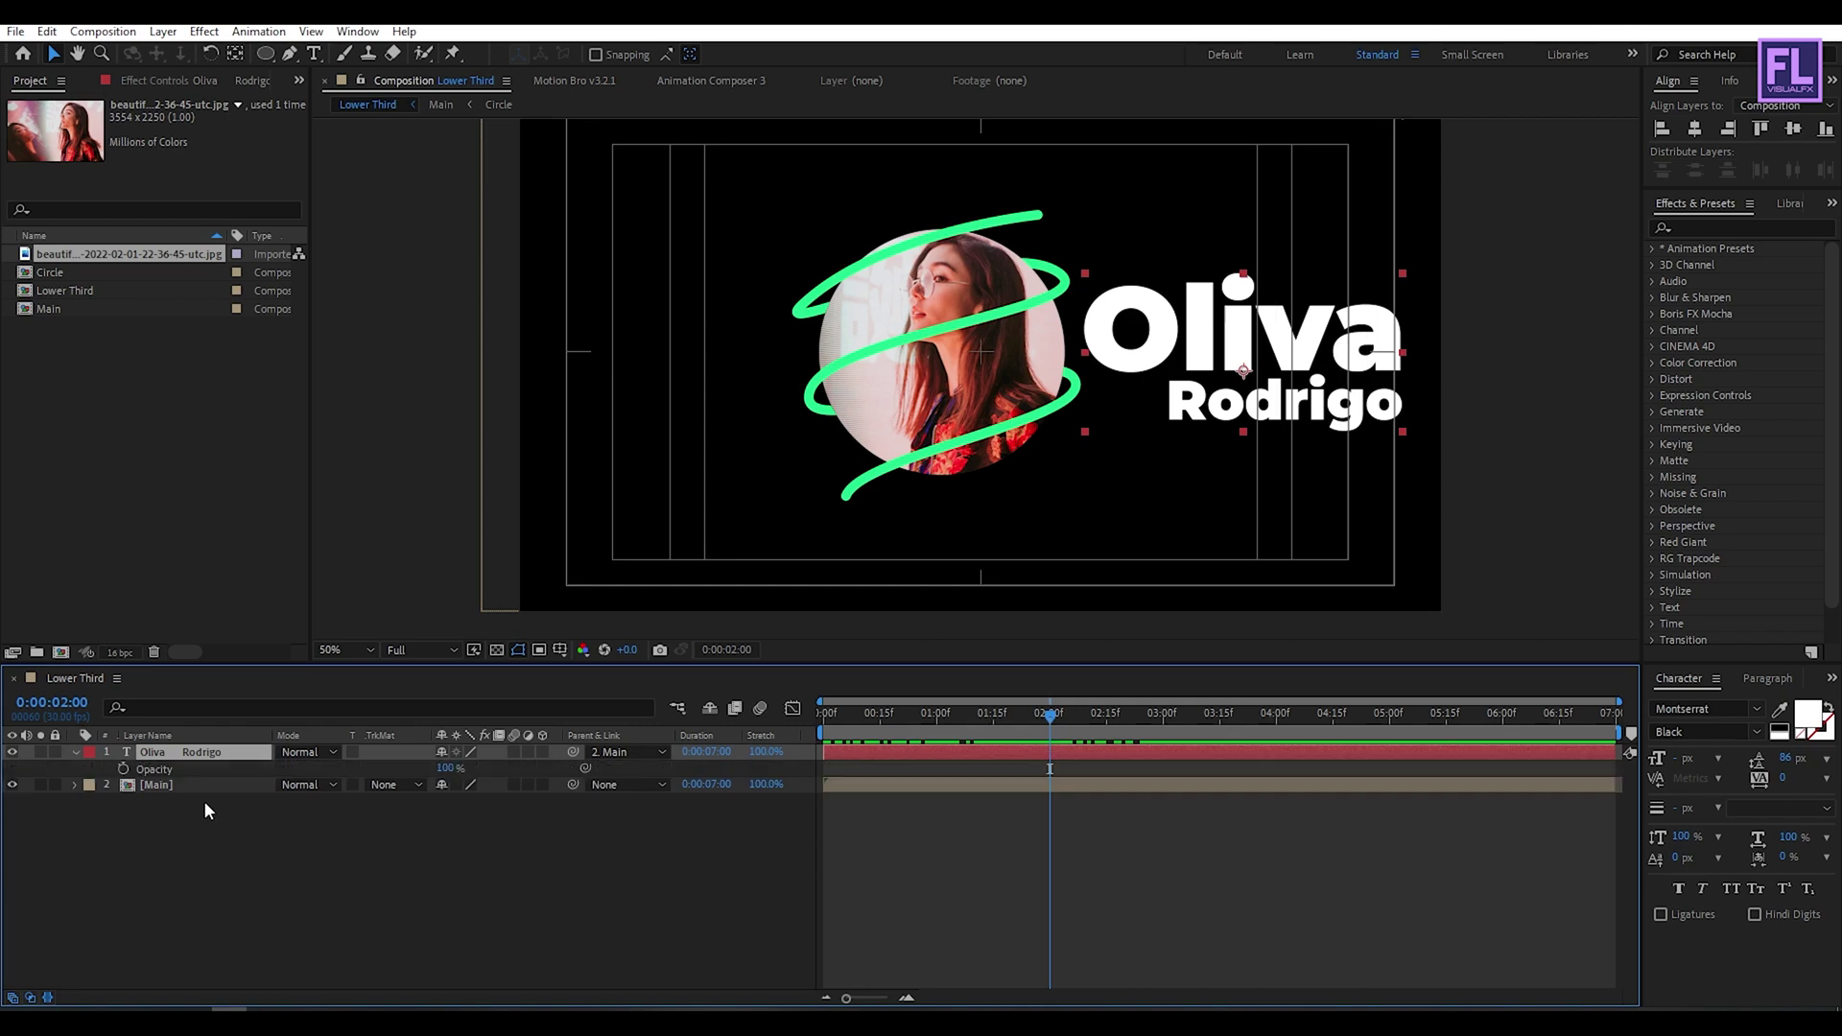
pyautogui.click(123, 771)
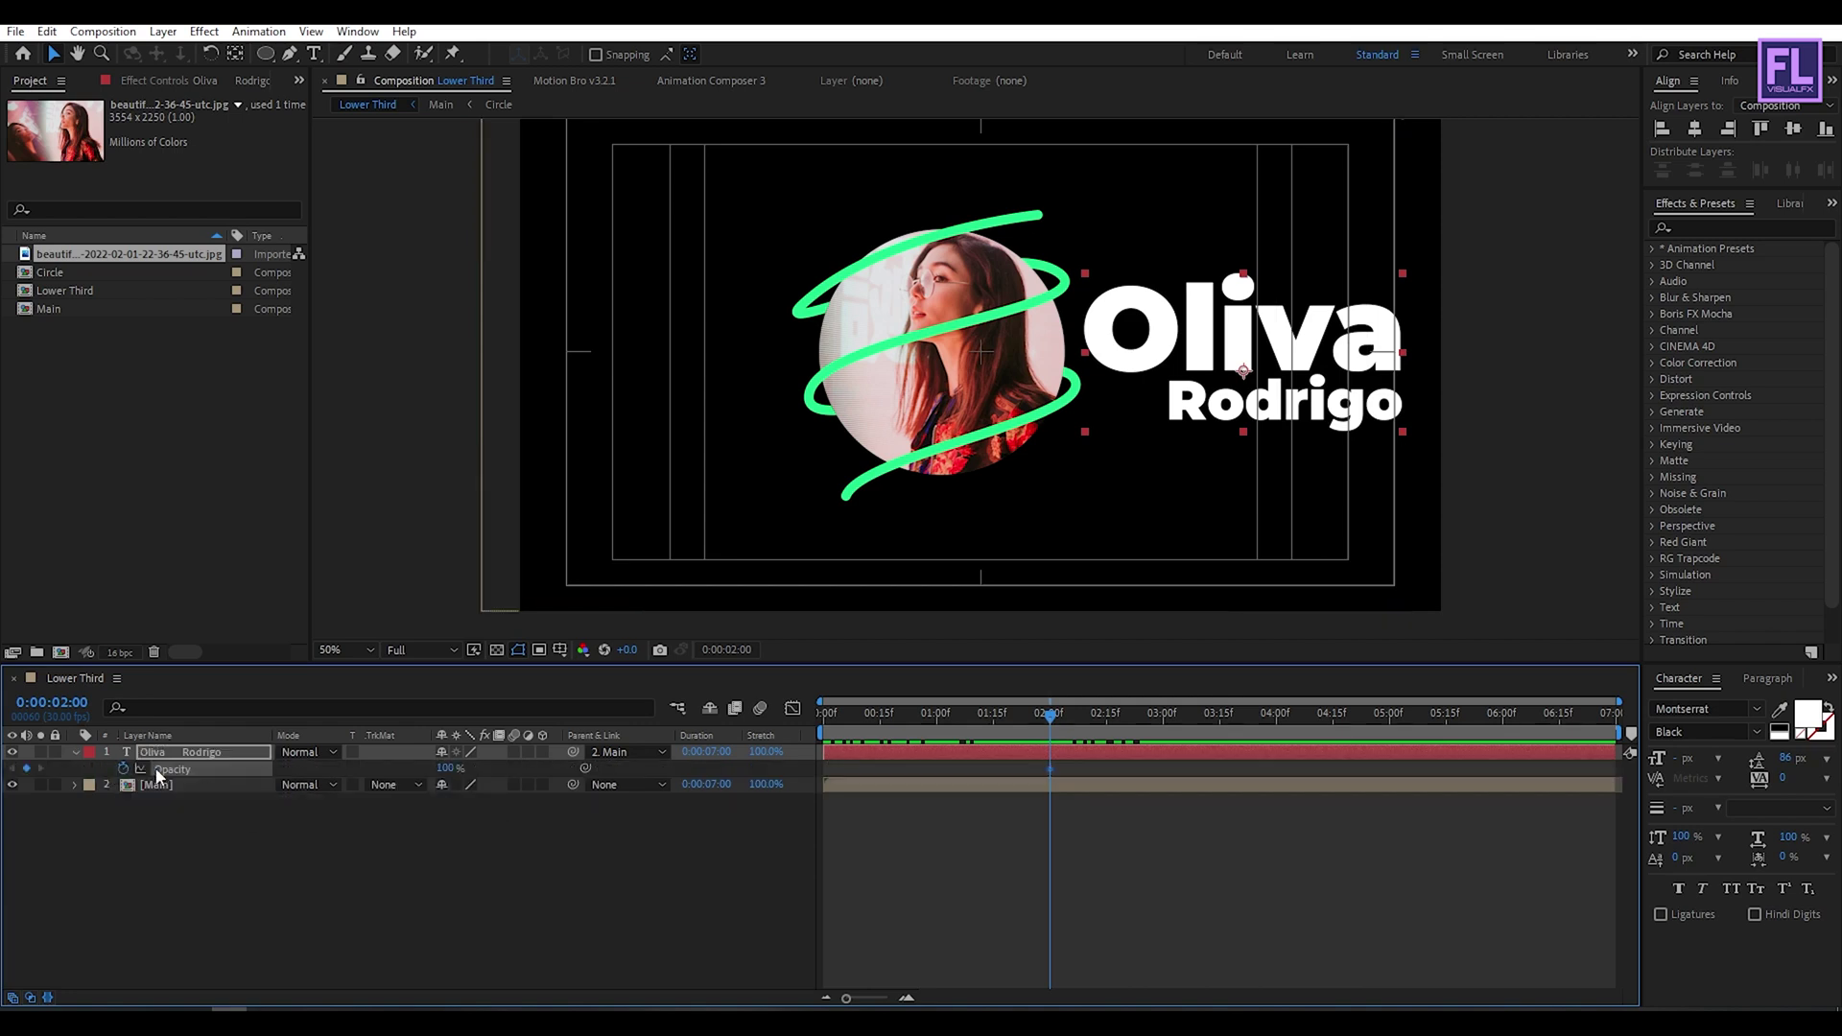
pyautogui.moveTo(448, 767); pyautogui.dragTo(250, 775)
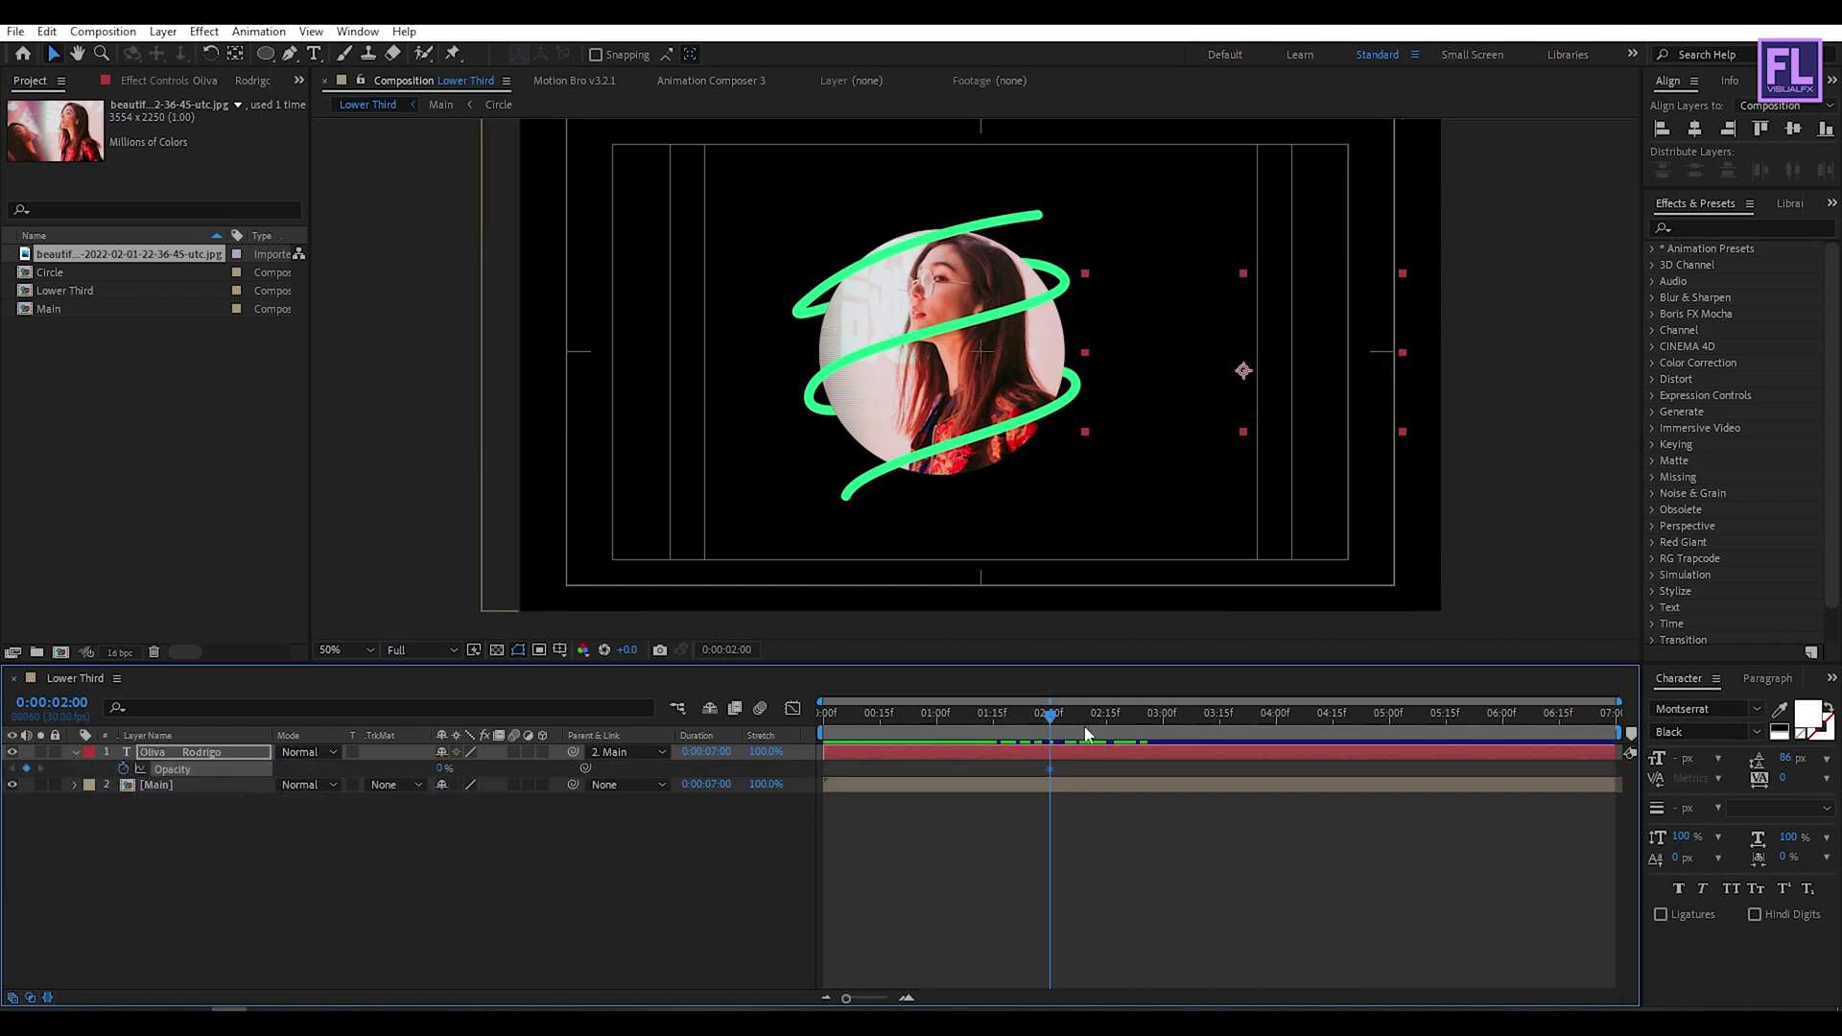
pyautogui.moveTo(1051, 722); pyautogui.dragTo(1127, 711)
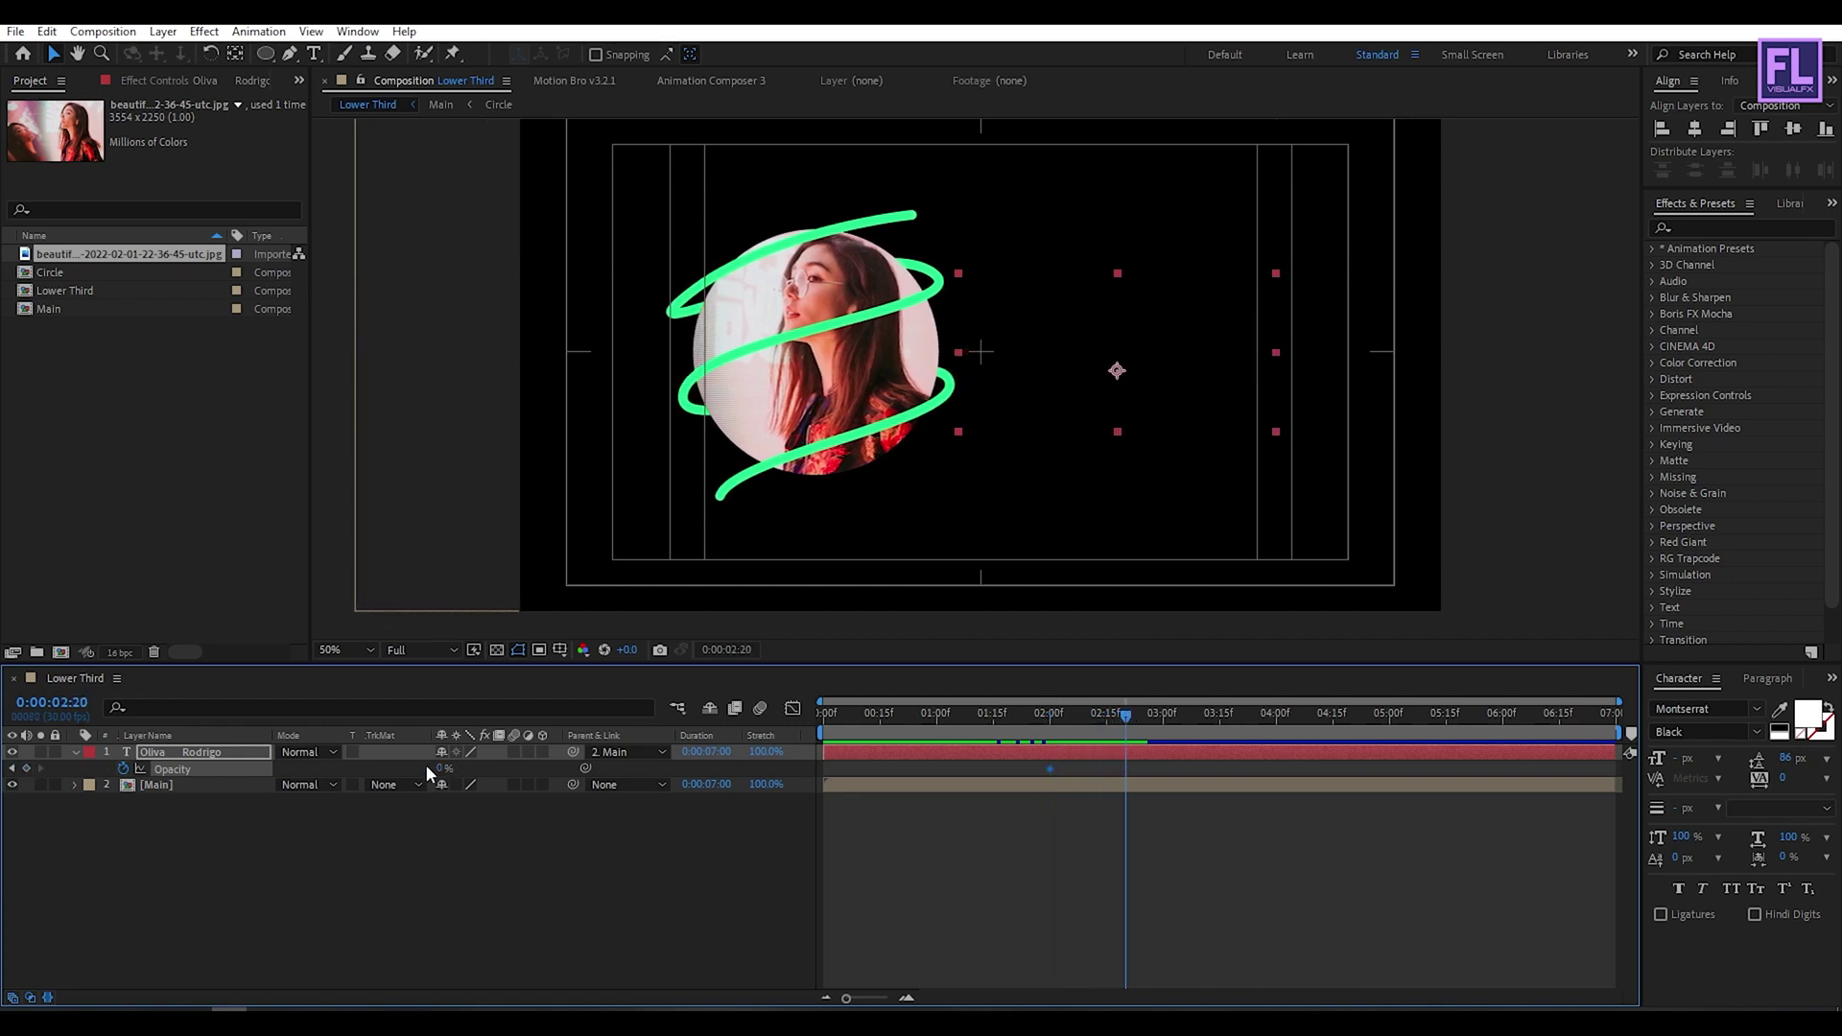
pyautogui.moveTo(443, 770); pyautogui.dragTo(542, 770)
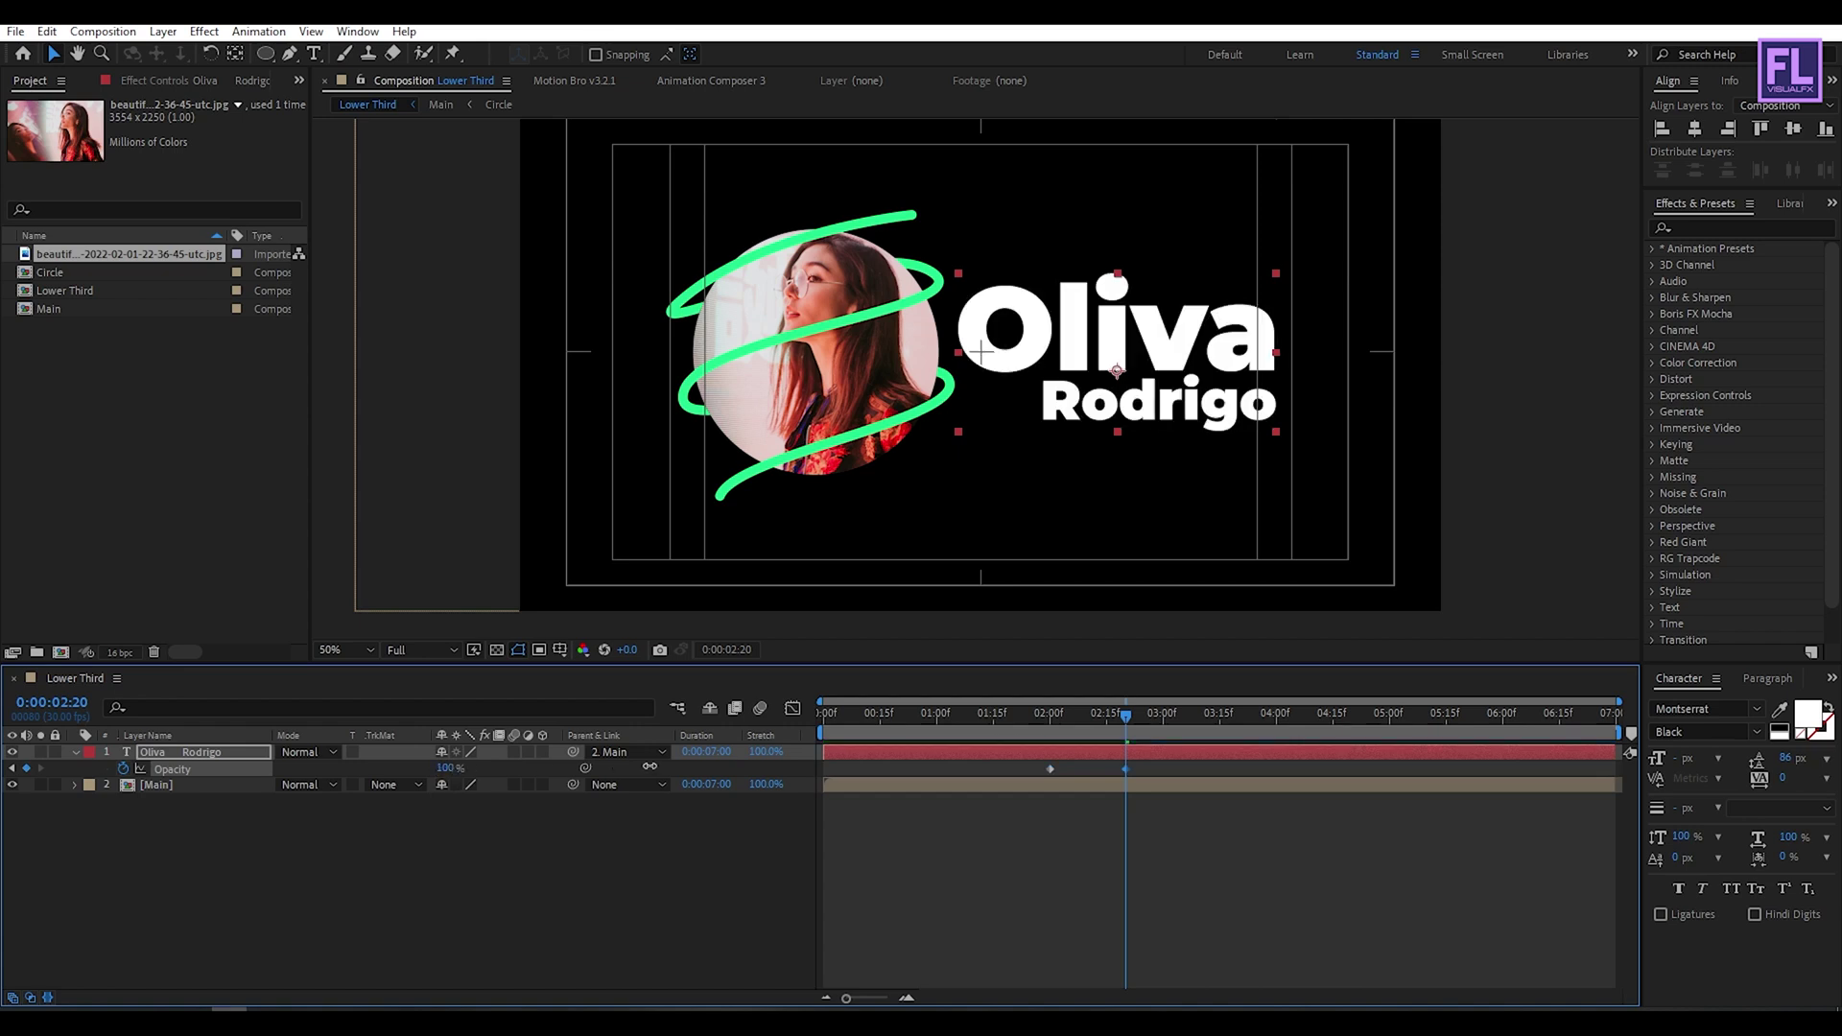
# - Easy Ease both Opacity keyframes of the name text layer and preview the fade-in from the start
pyautogui.moveTo(1163, 764); pyautogui.dragTo(1005, 775)
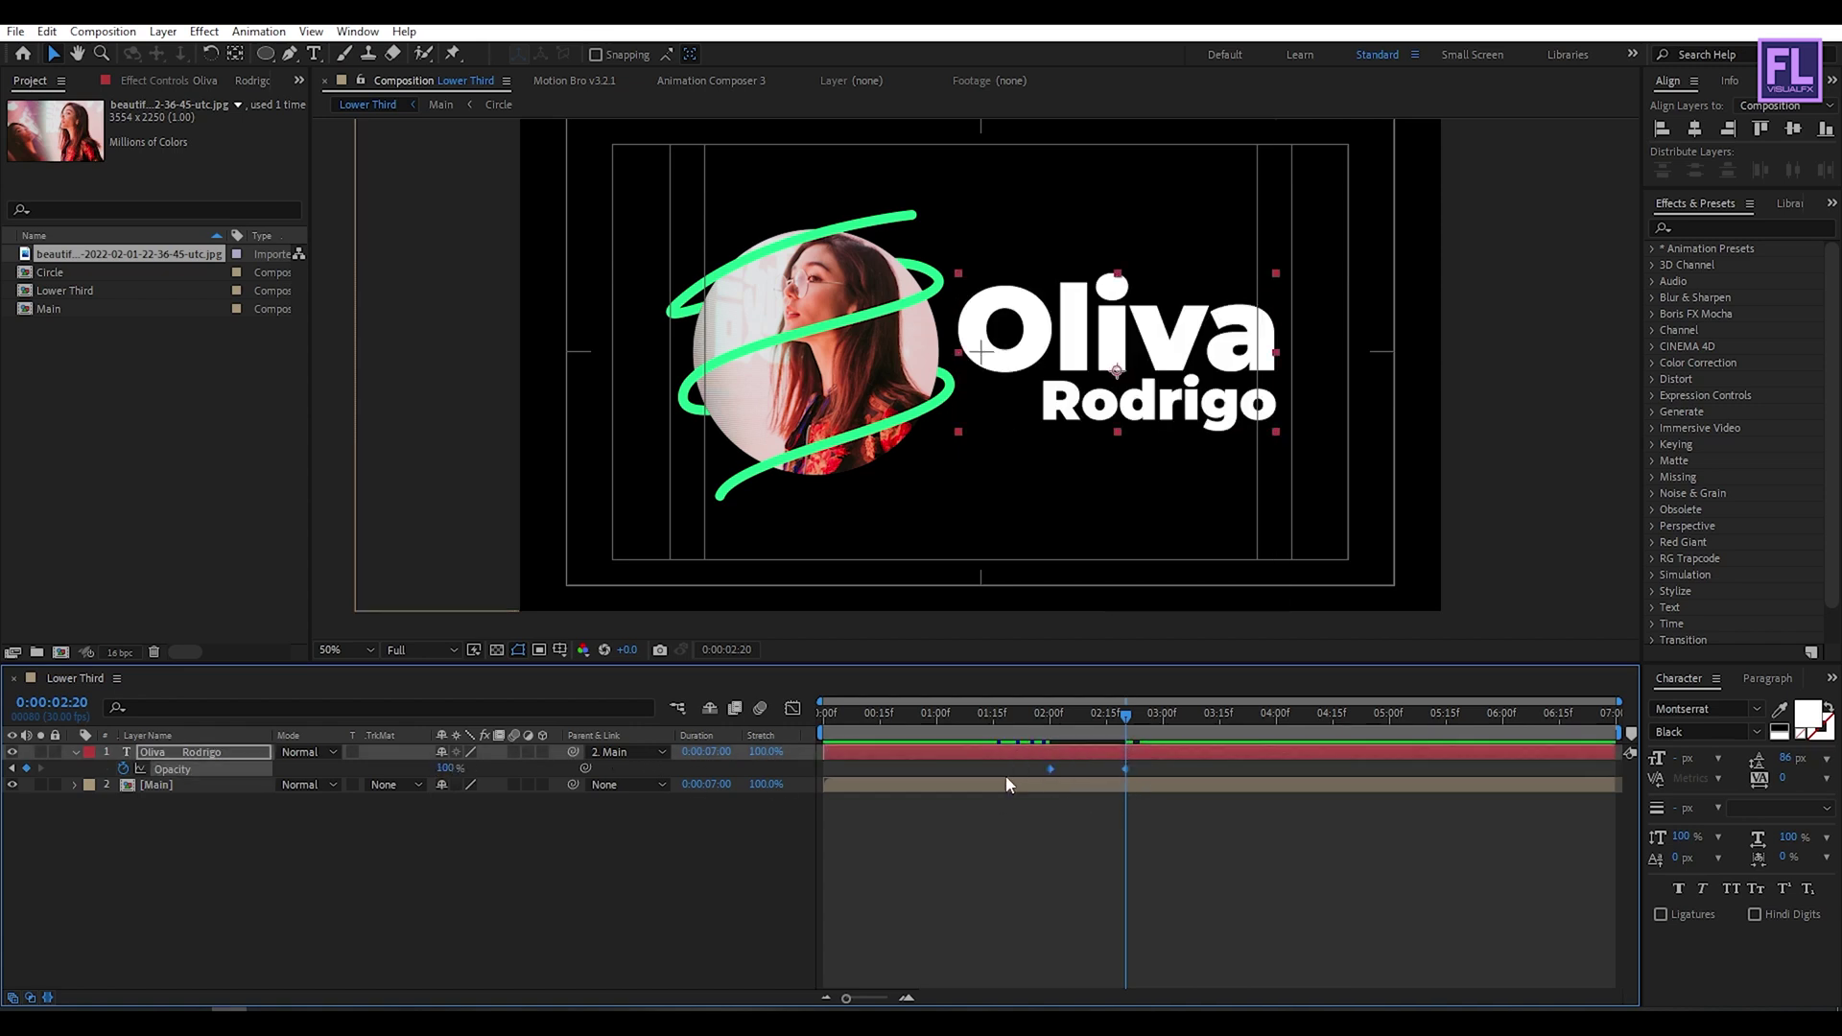
pyautogui.press('F9')
pyautogui.press('Home')
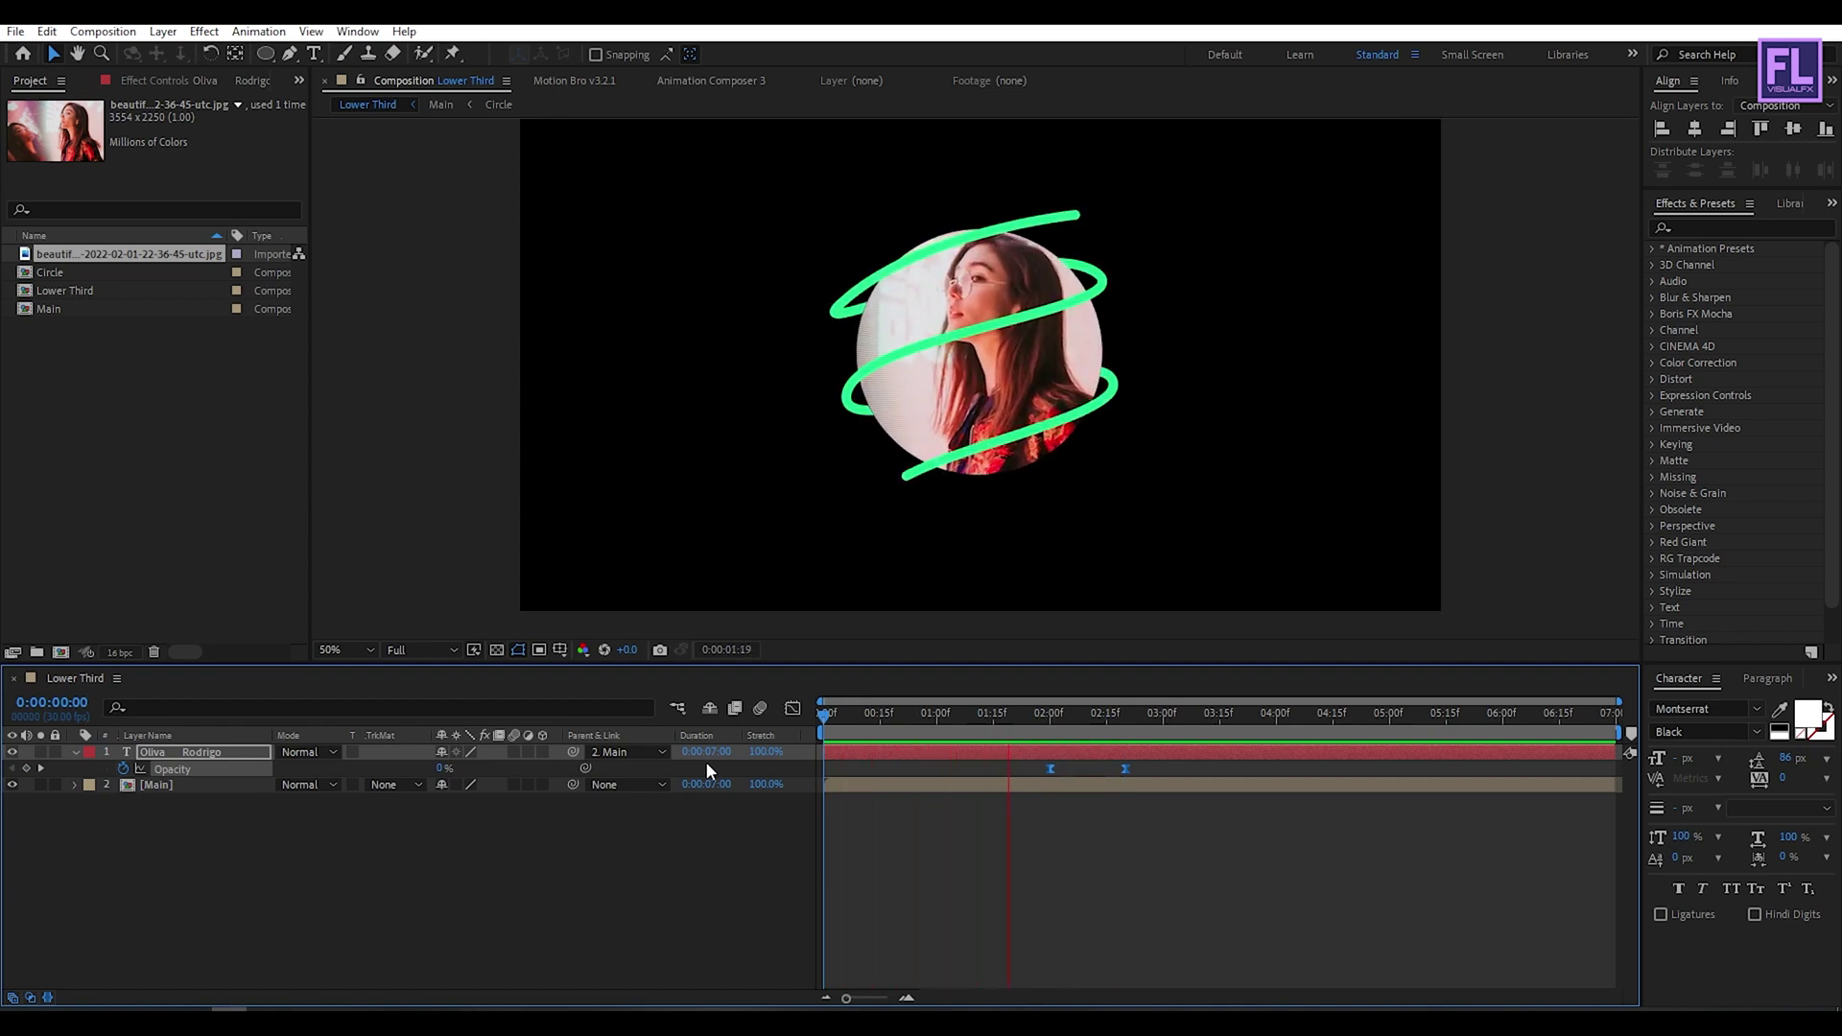
pyautogui.press('space')
pyautogui.moveTo(1247, 735); pyautogui.dragTo(1168, 722)
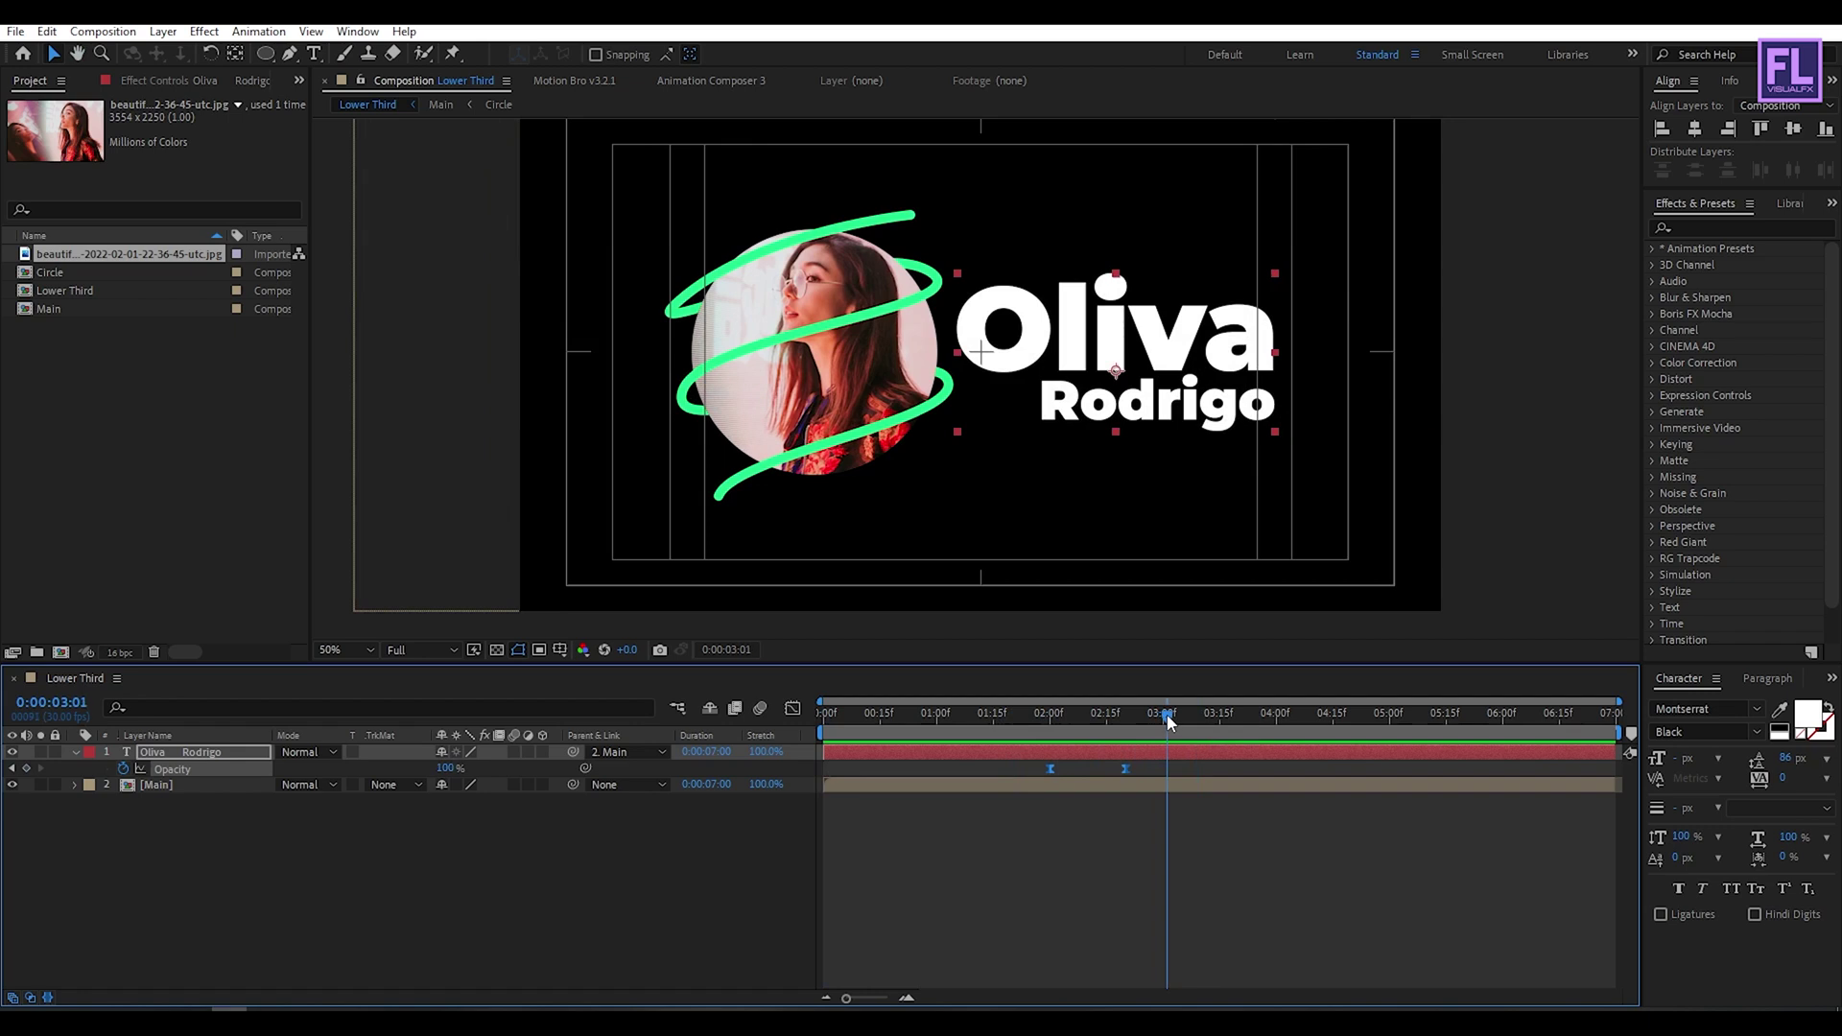
pyautogui.click(74, 753)
pyautogui.click(131, 845)
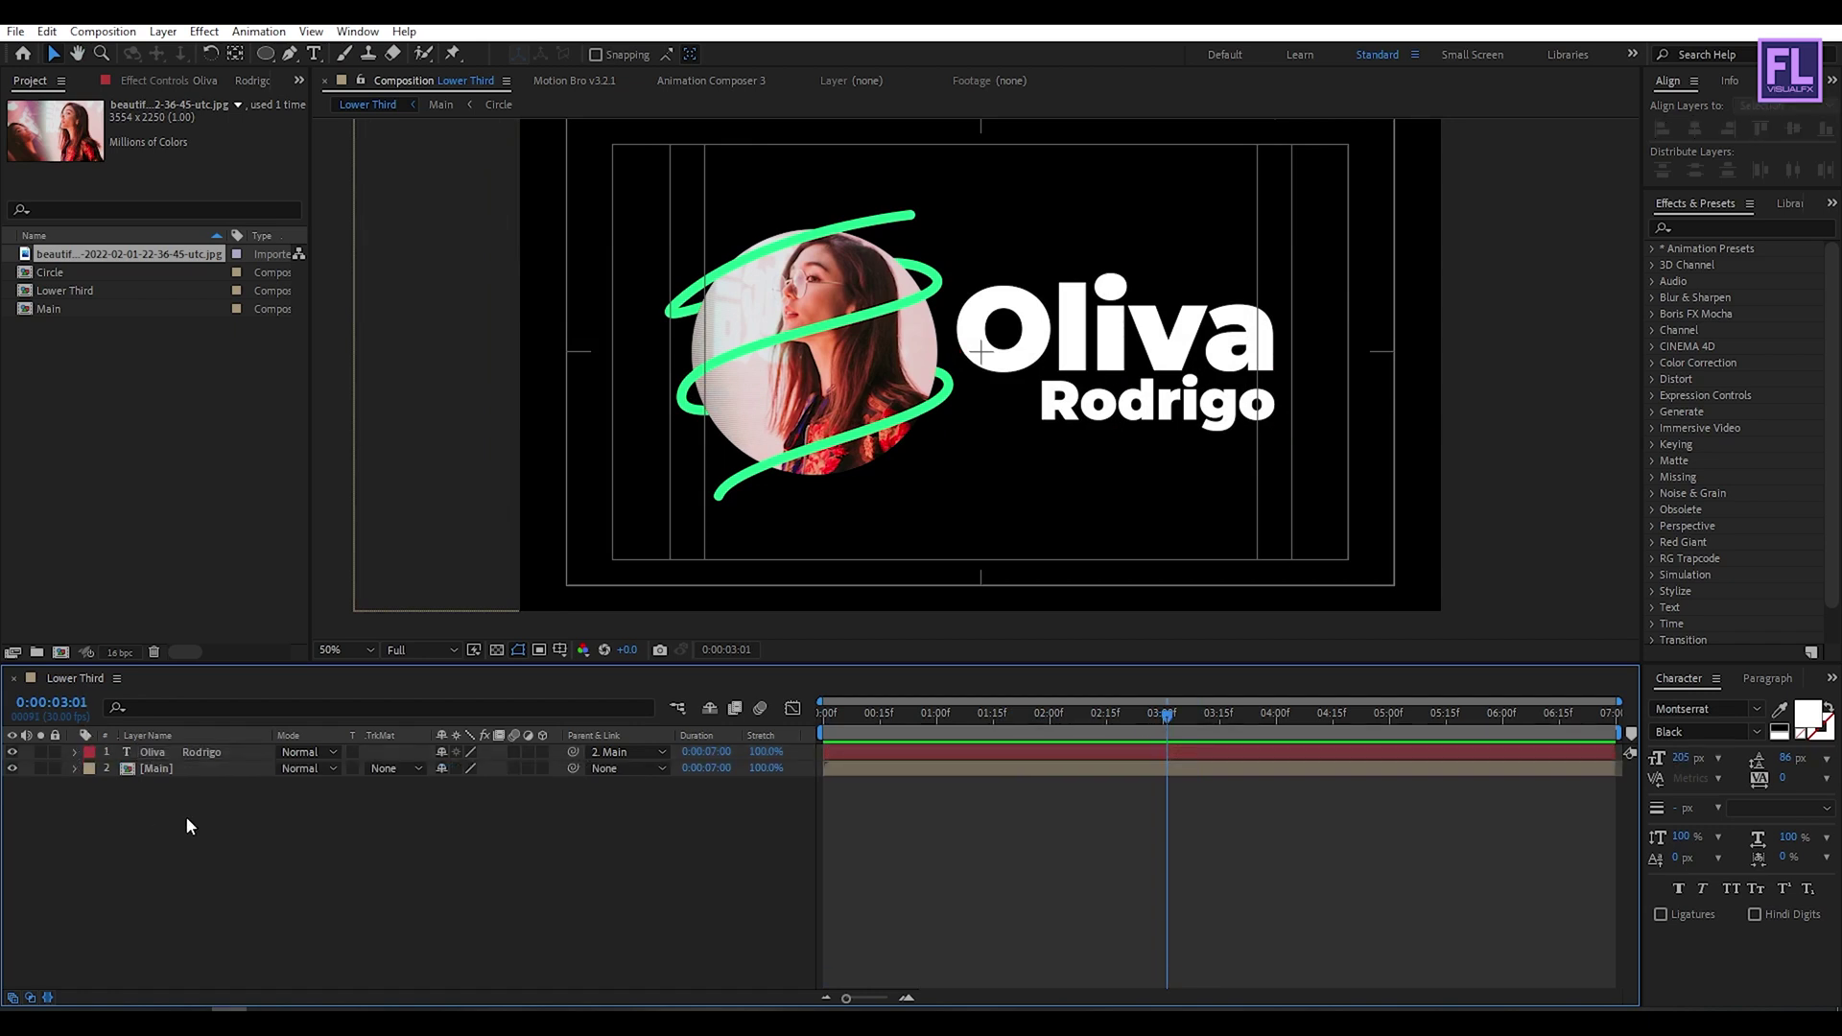
# - Inside the Main composition, apply the Glow effect to the spiral's Shape Layer 1 with a Glow Radius of 65
pyautogui.doubleClick(165, 768)
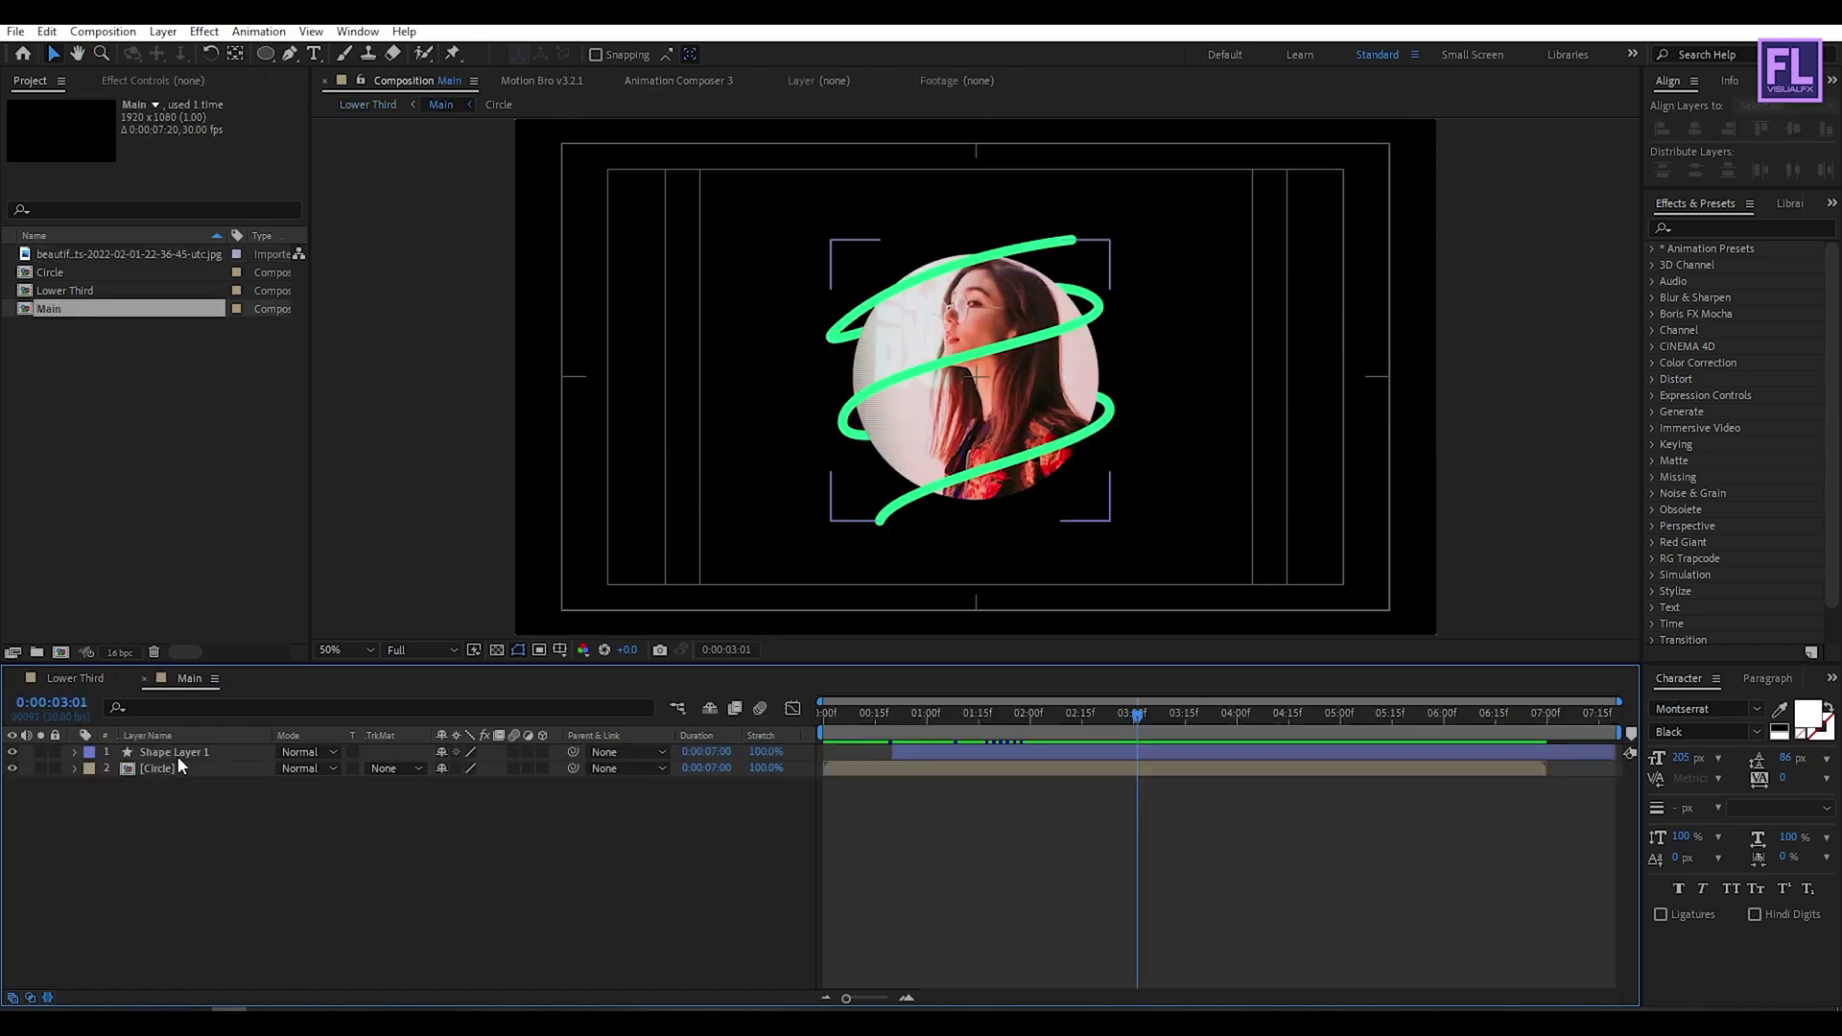
pyautogui.click(177, 757)
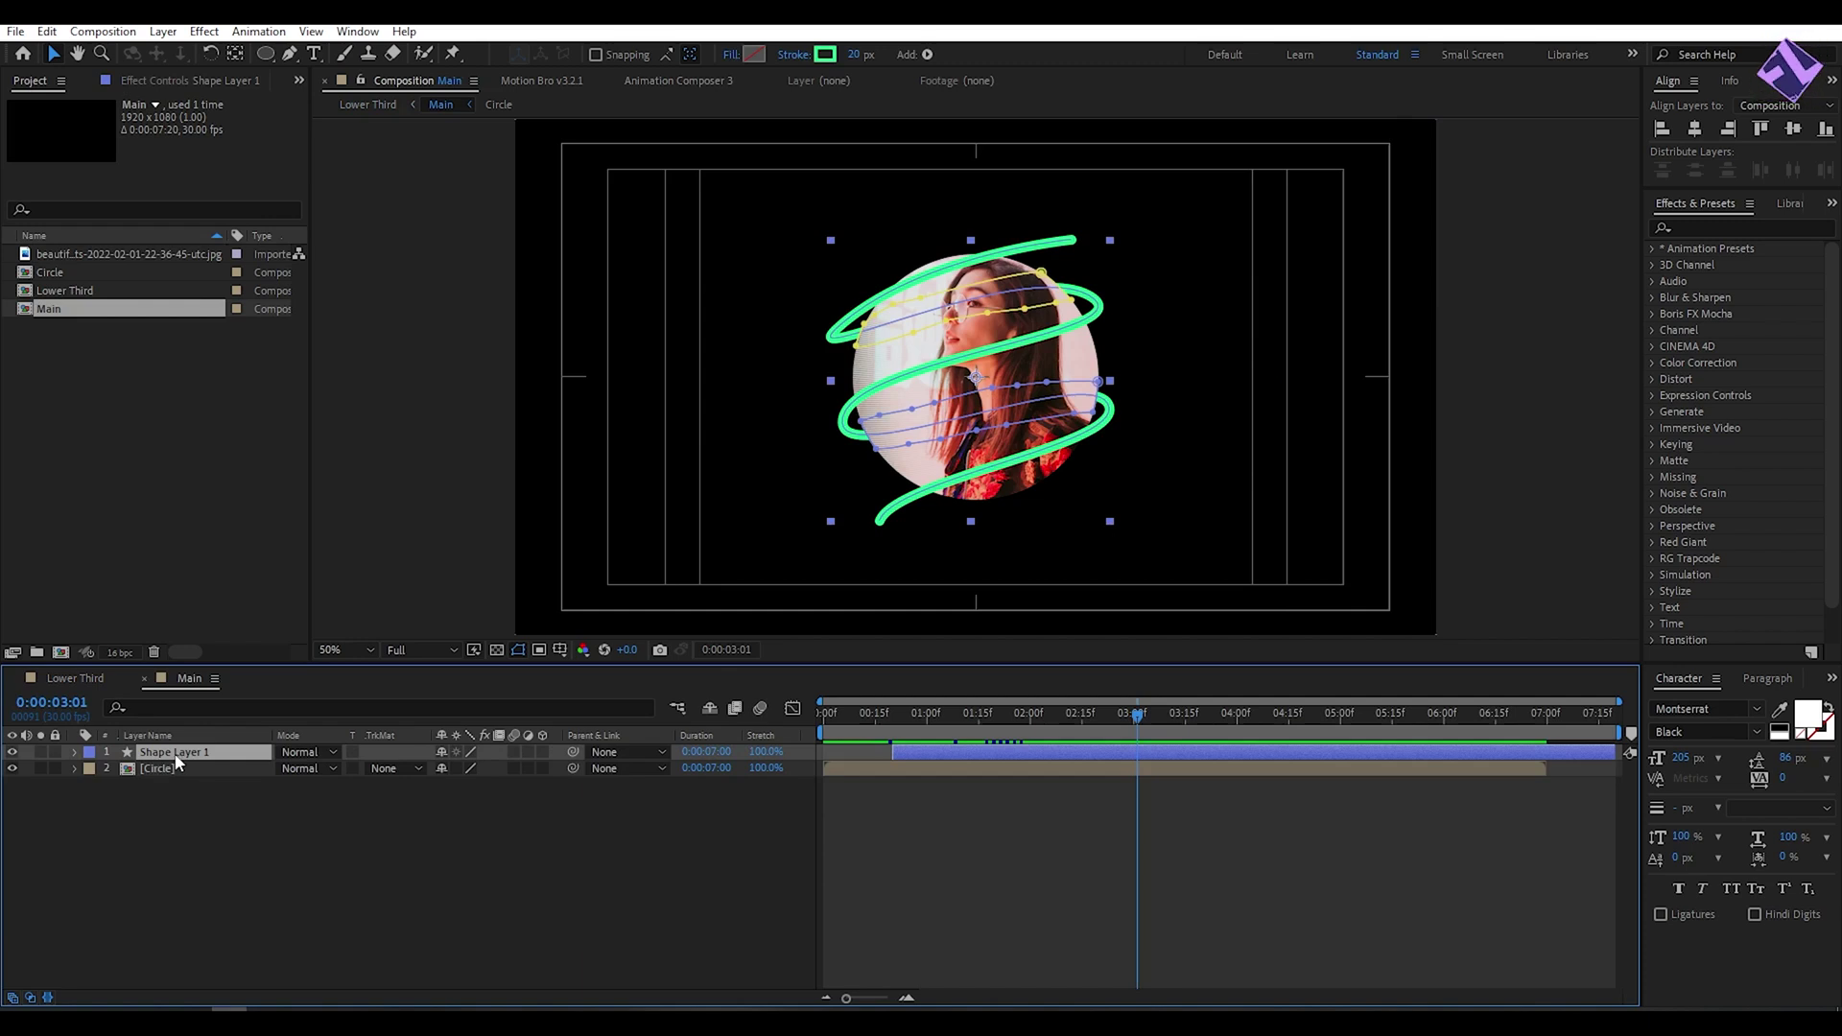
pyautogui.click(1713, 230)
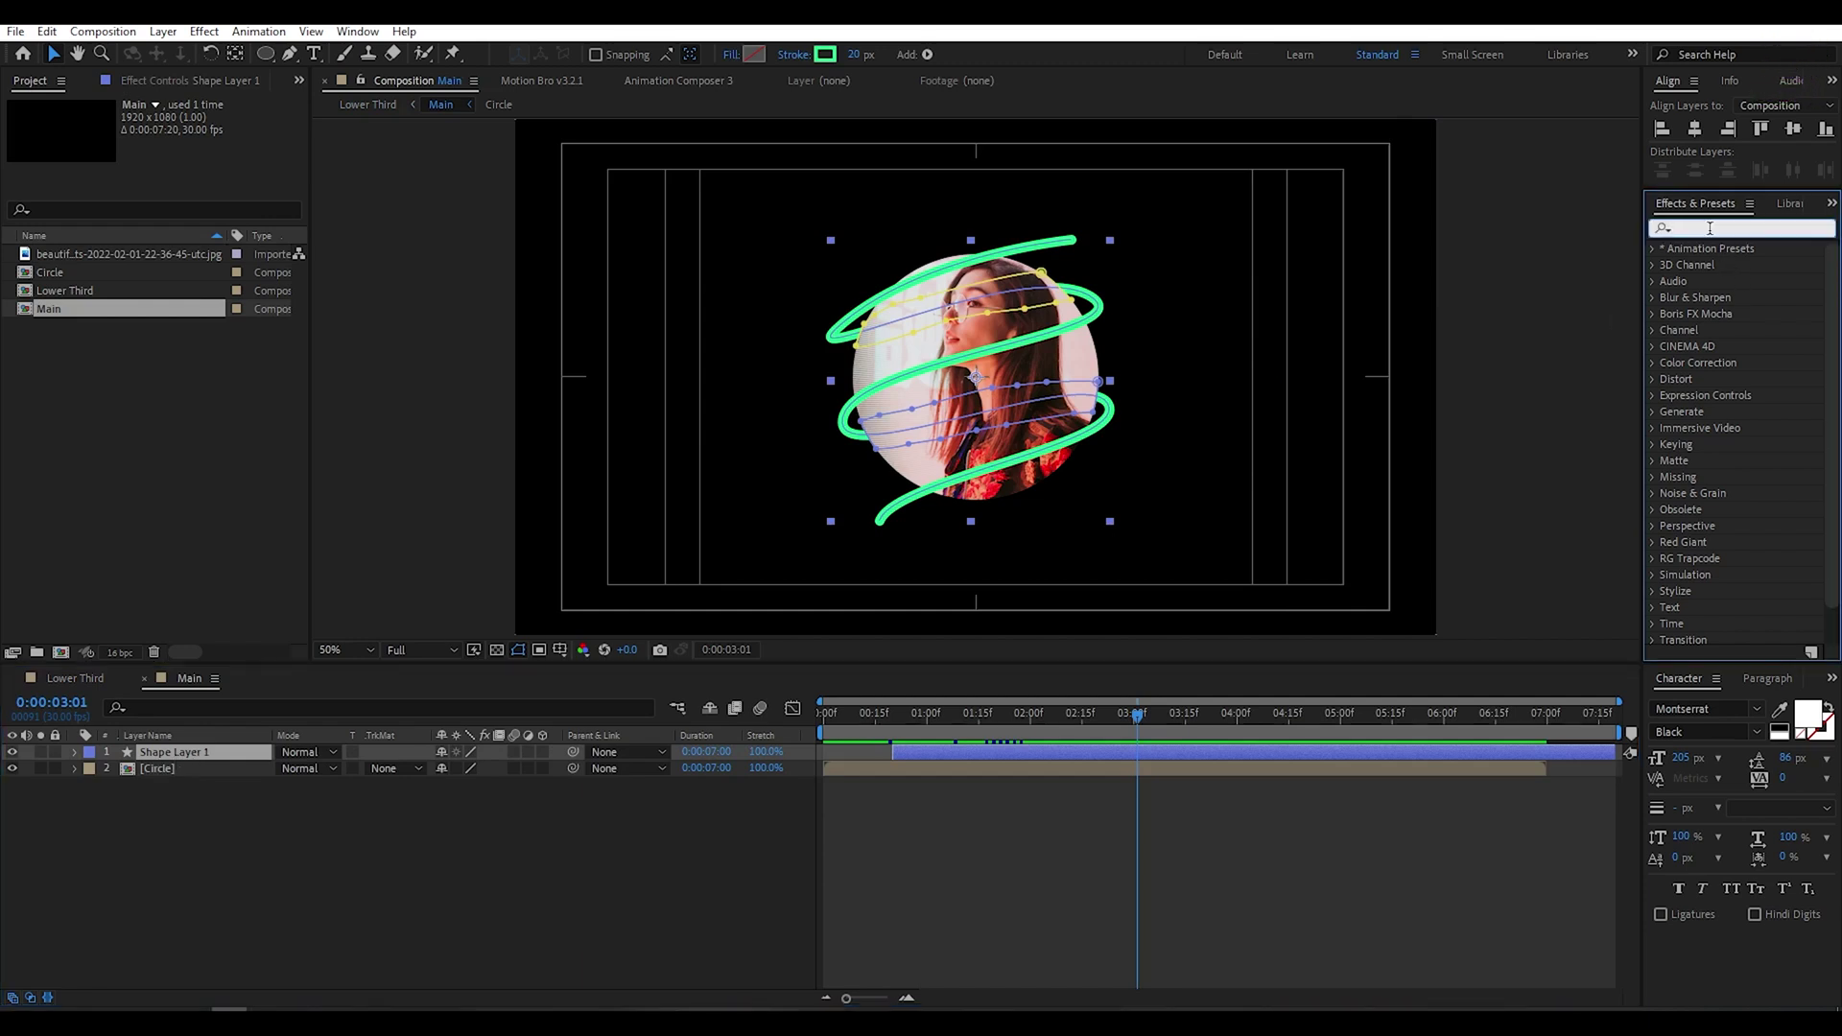
pyautogui.write('glow')
pyautogui.moveTo(1724, 379); pyautogui.dragTo(181, 751)
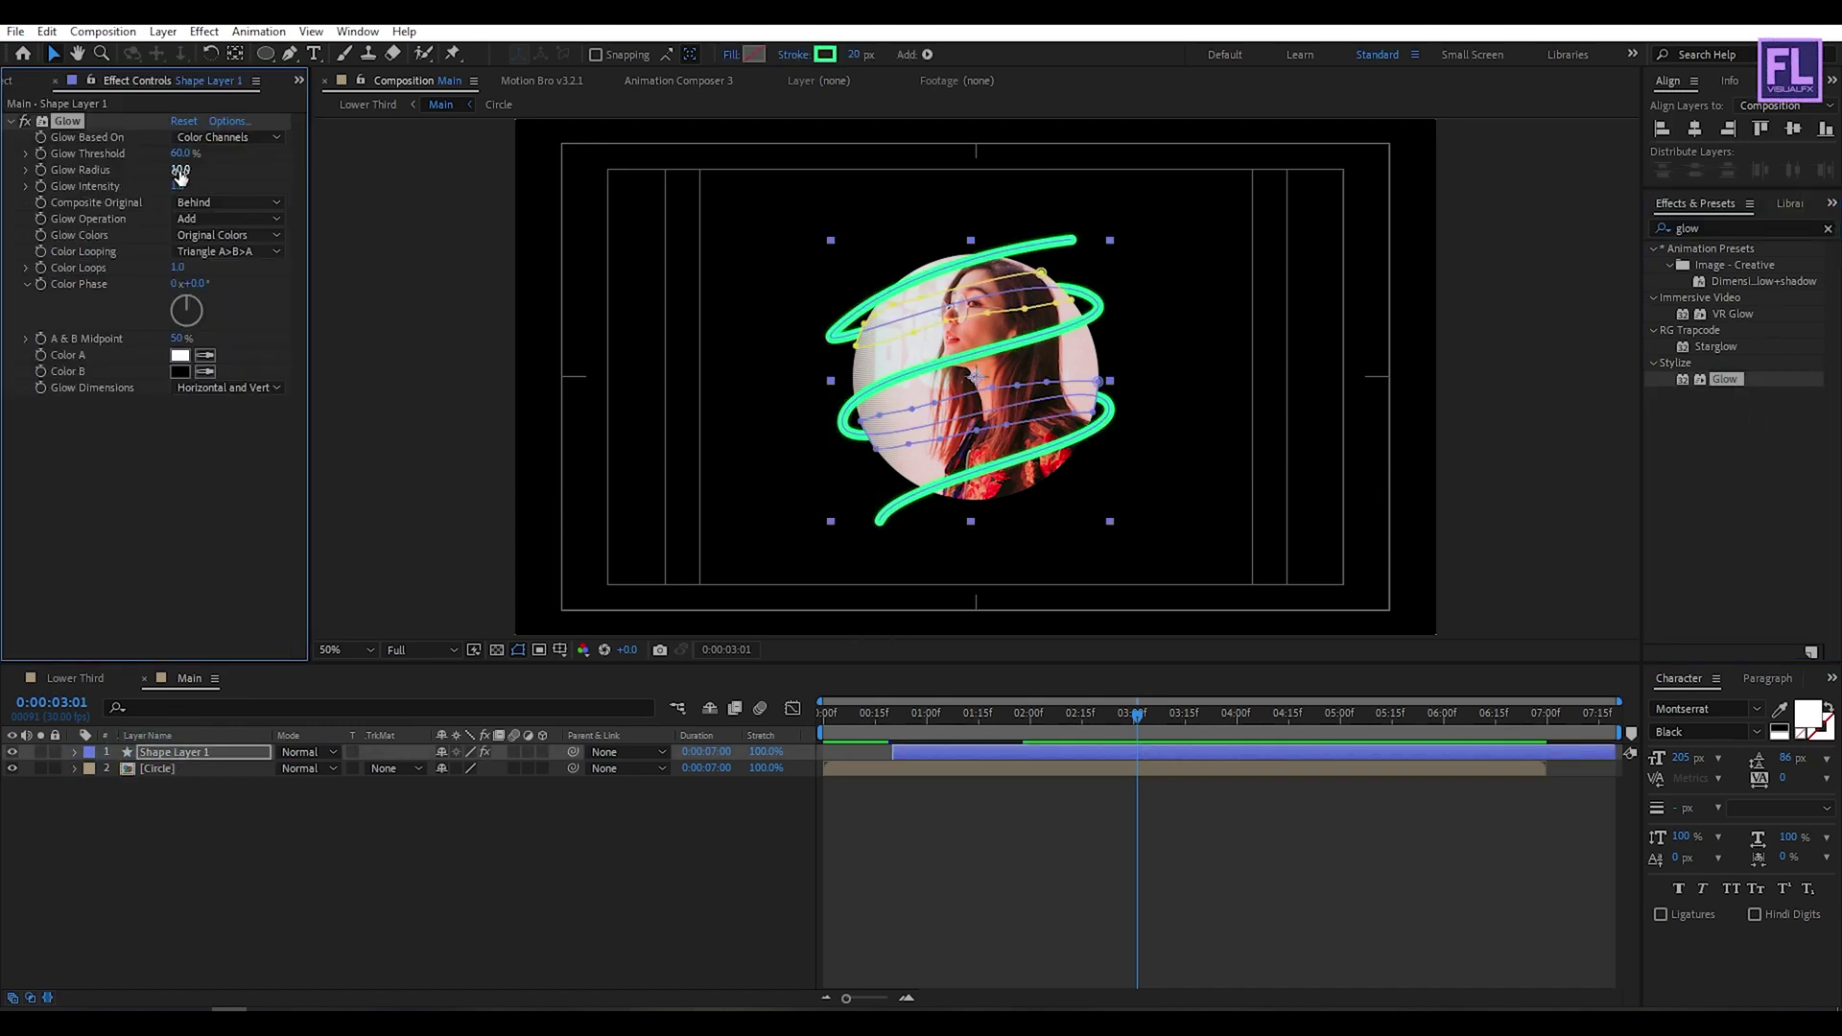
pyautogui.write('65')
pyautogui.press('Return')
pyautogui.click(331, 912)
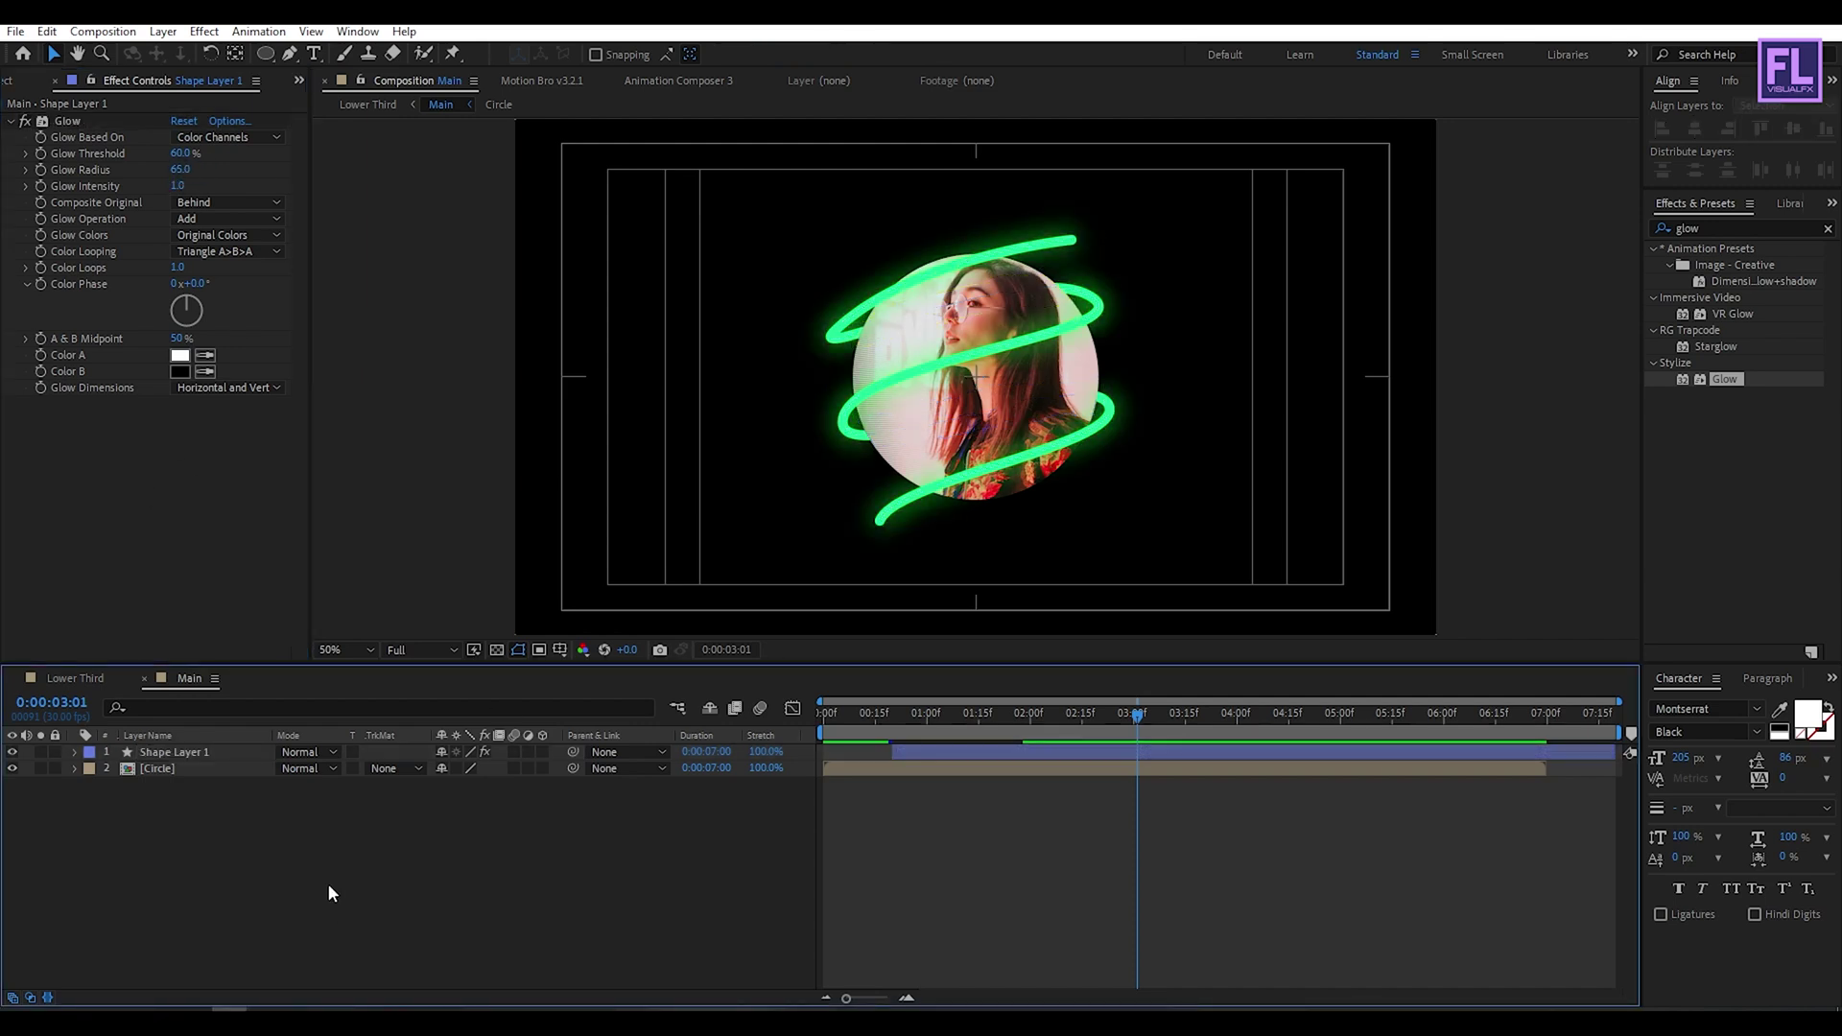
# - Return to the Lower Third composition and play the animation from the start to check the glowing spiral
pyautogui.click(55, 681)
pyautogui.click(574, 808)
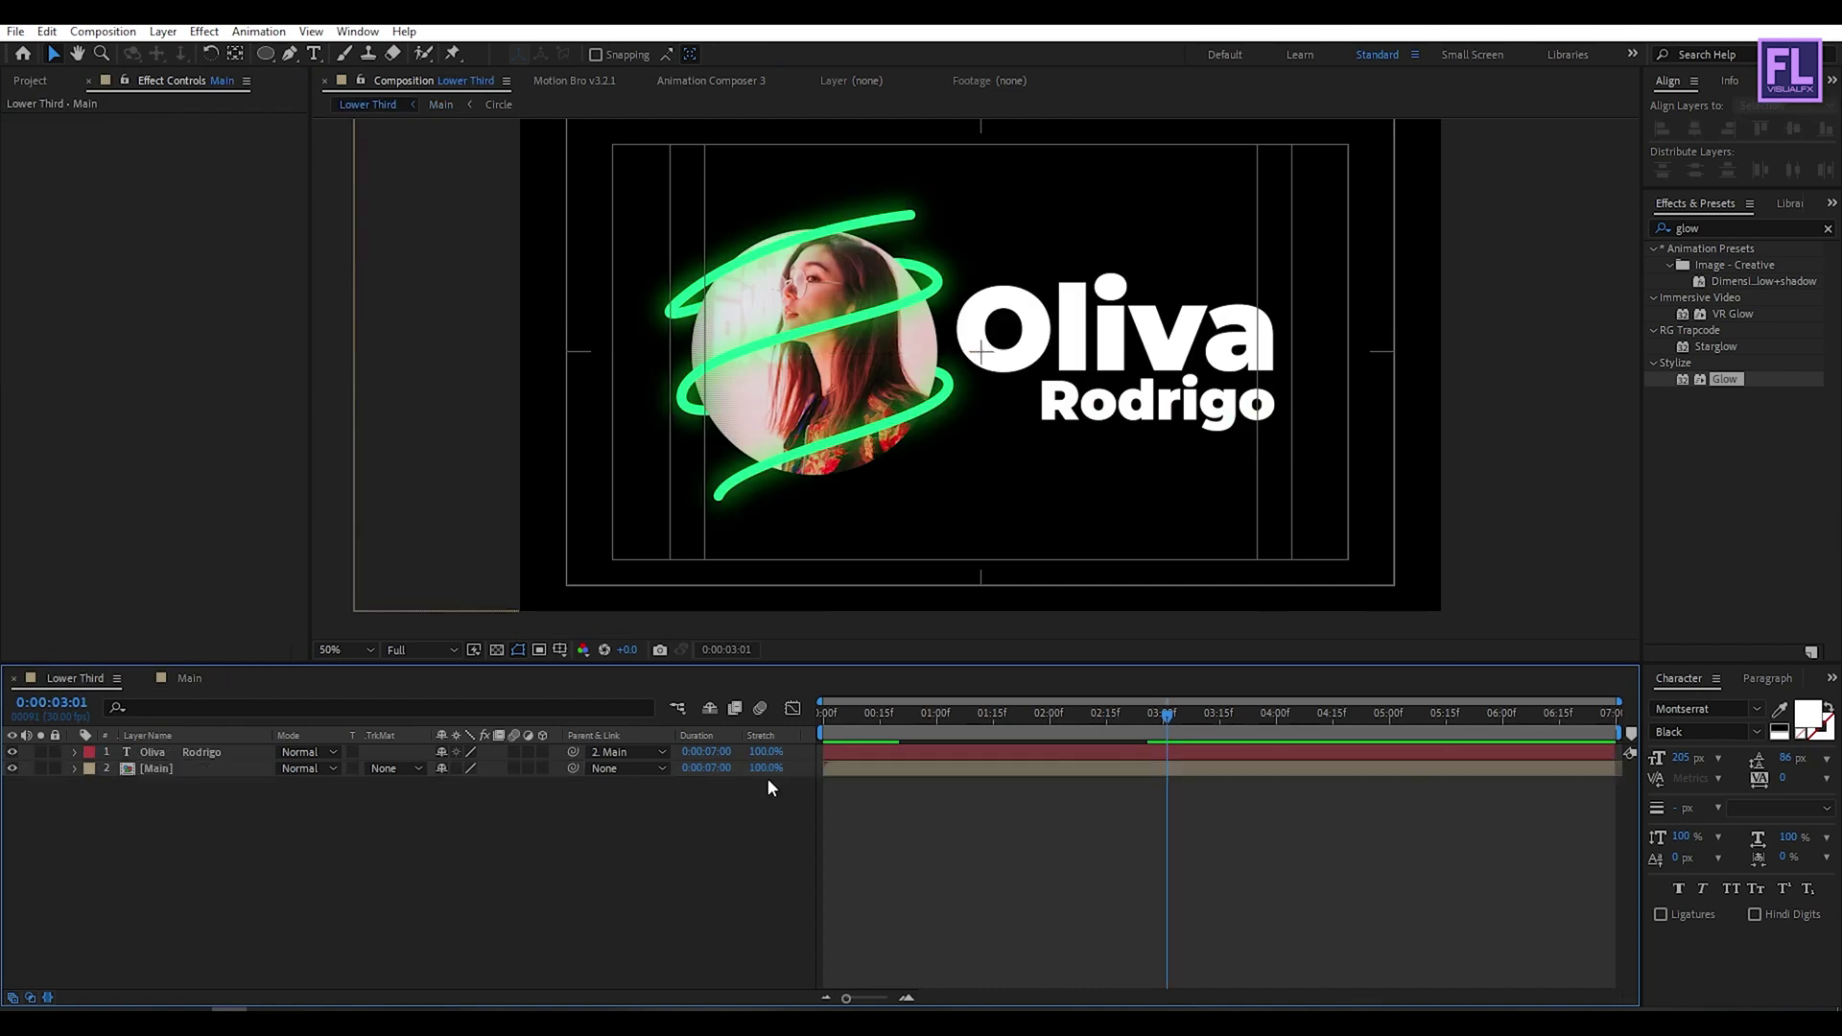
pyautogui.moveTo(1148, 723); pyautogui.dragTo(700, 740)
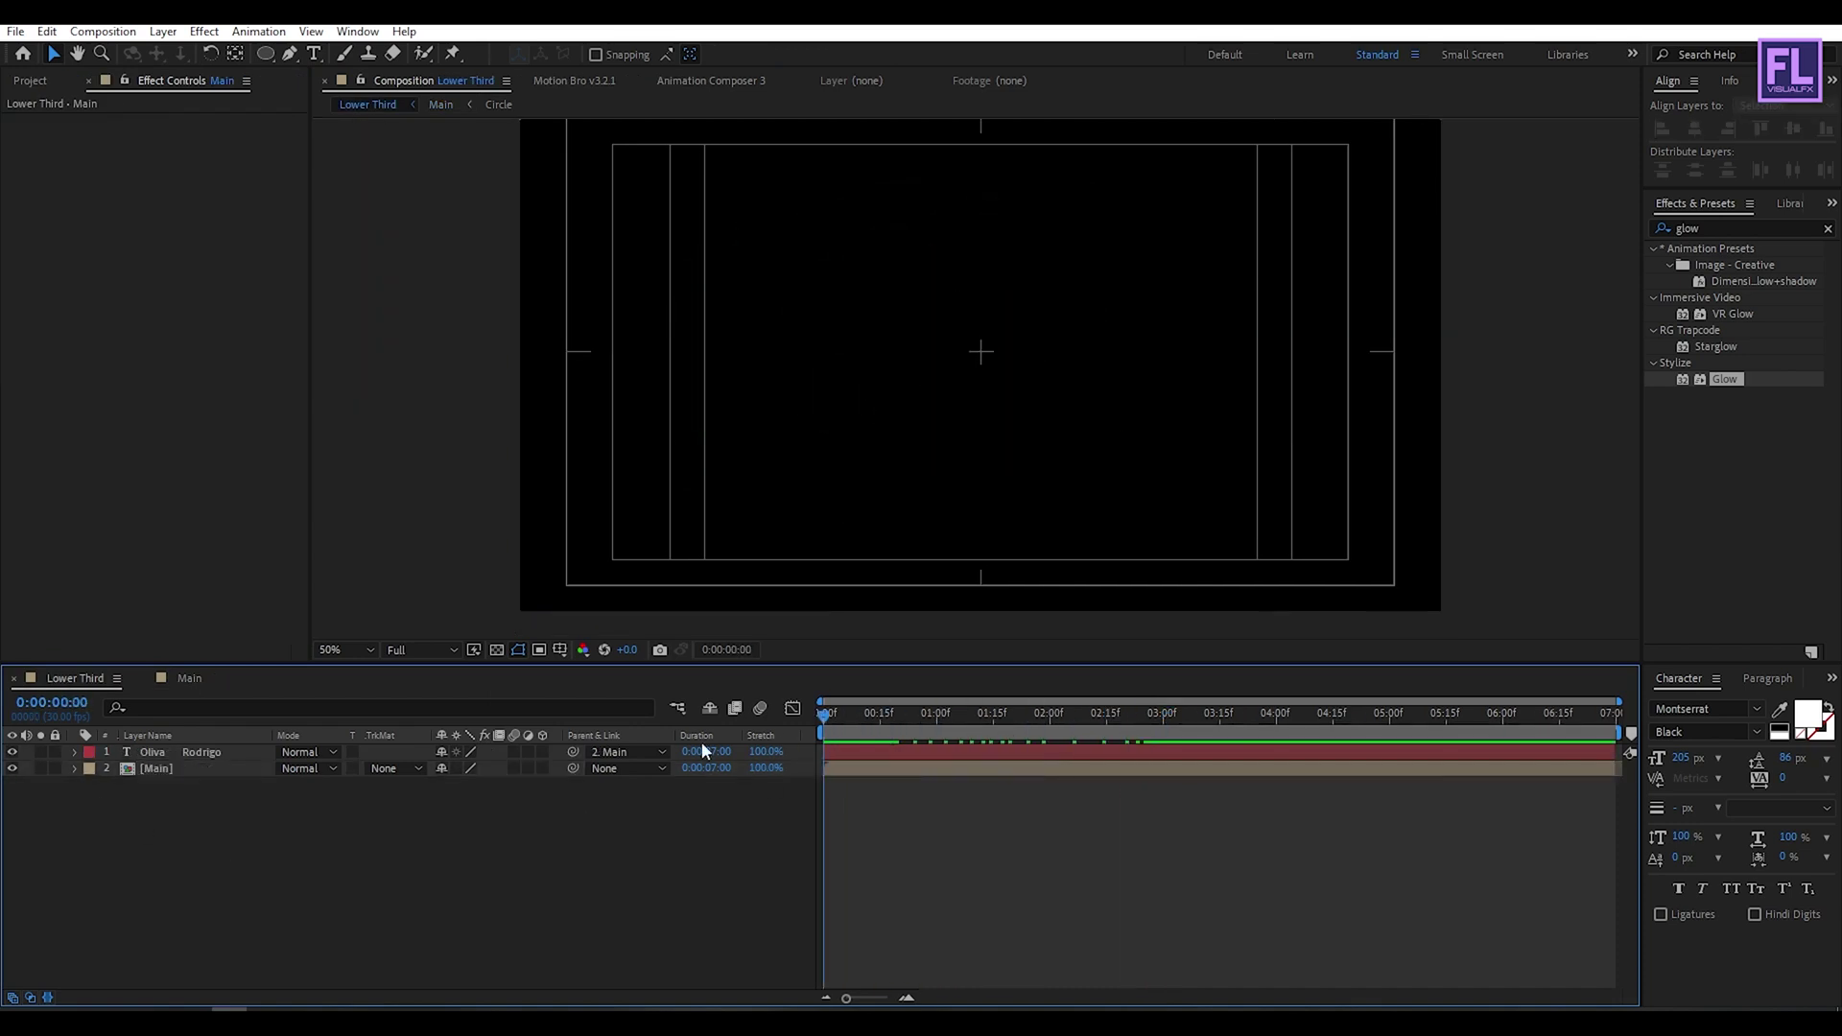
pyautogui.press('space')
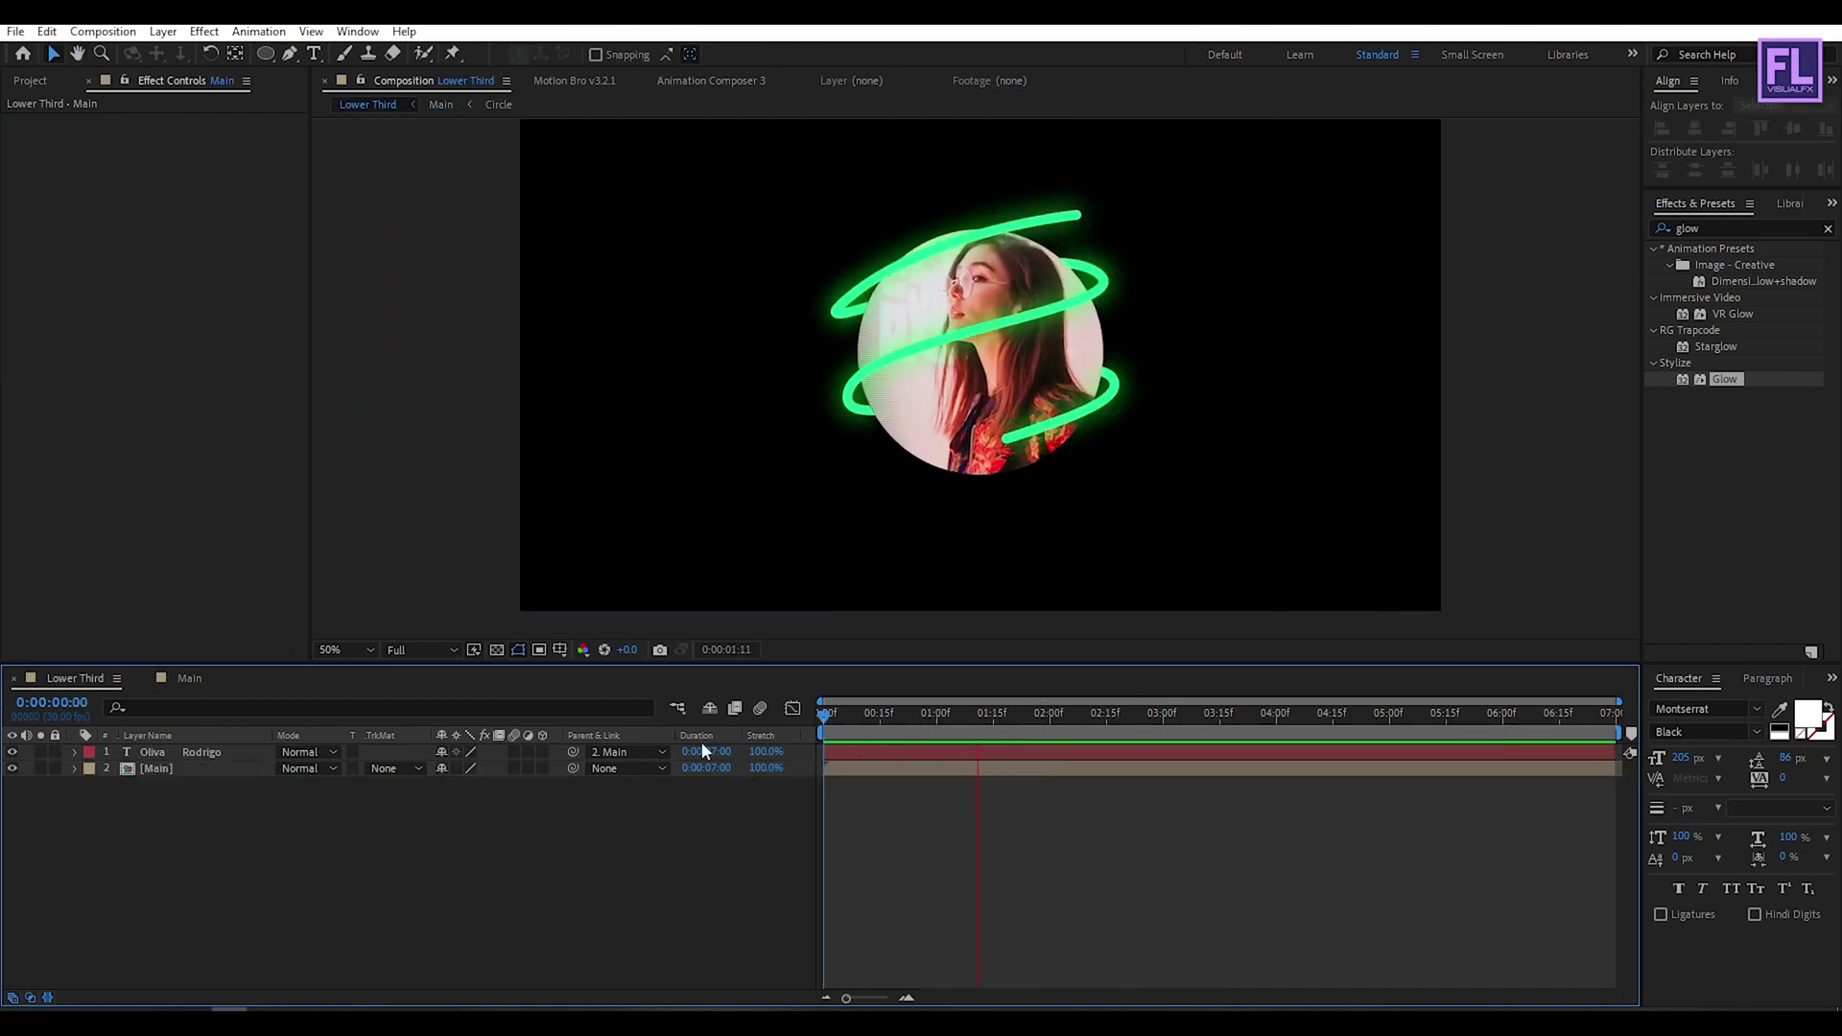
# - Add a null object to the Lower Third composition and parent the Main layer to it
pyautogui.moveTo(1184, 721)
pyautogui.mouseDown()
pyautogui.moveTo(1199, 726)
pyautogui.moveTo(1079, 691)
pyautogui.moveTo(1203, 699)
pyautogui.mouseUp()
pyautogui.rightClick(167, 838)
pyautogui.moveTo(227, 630)
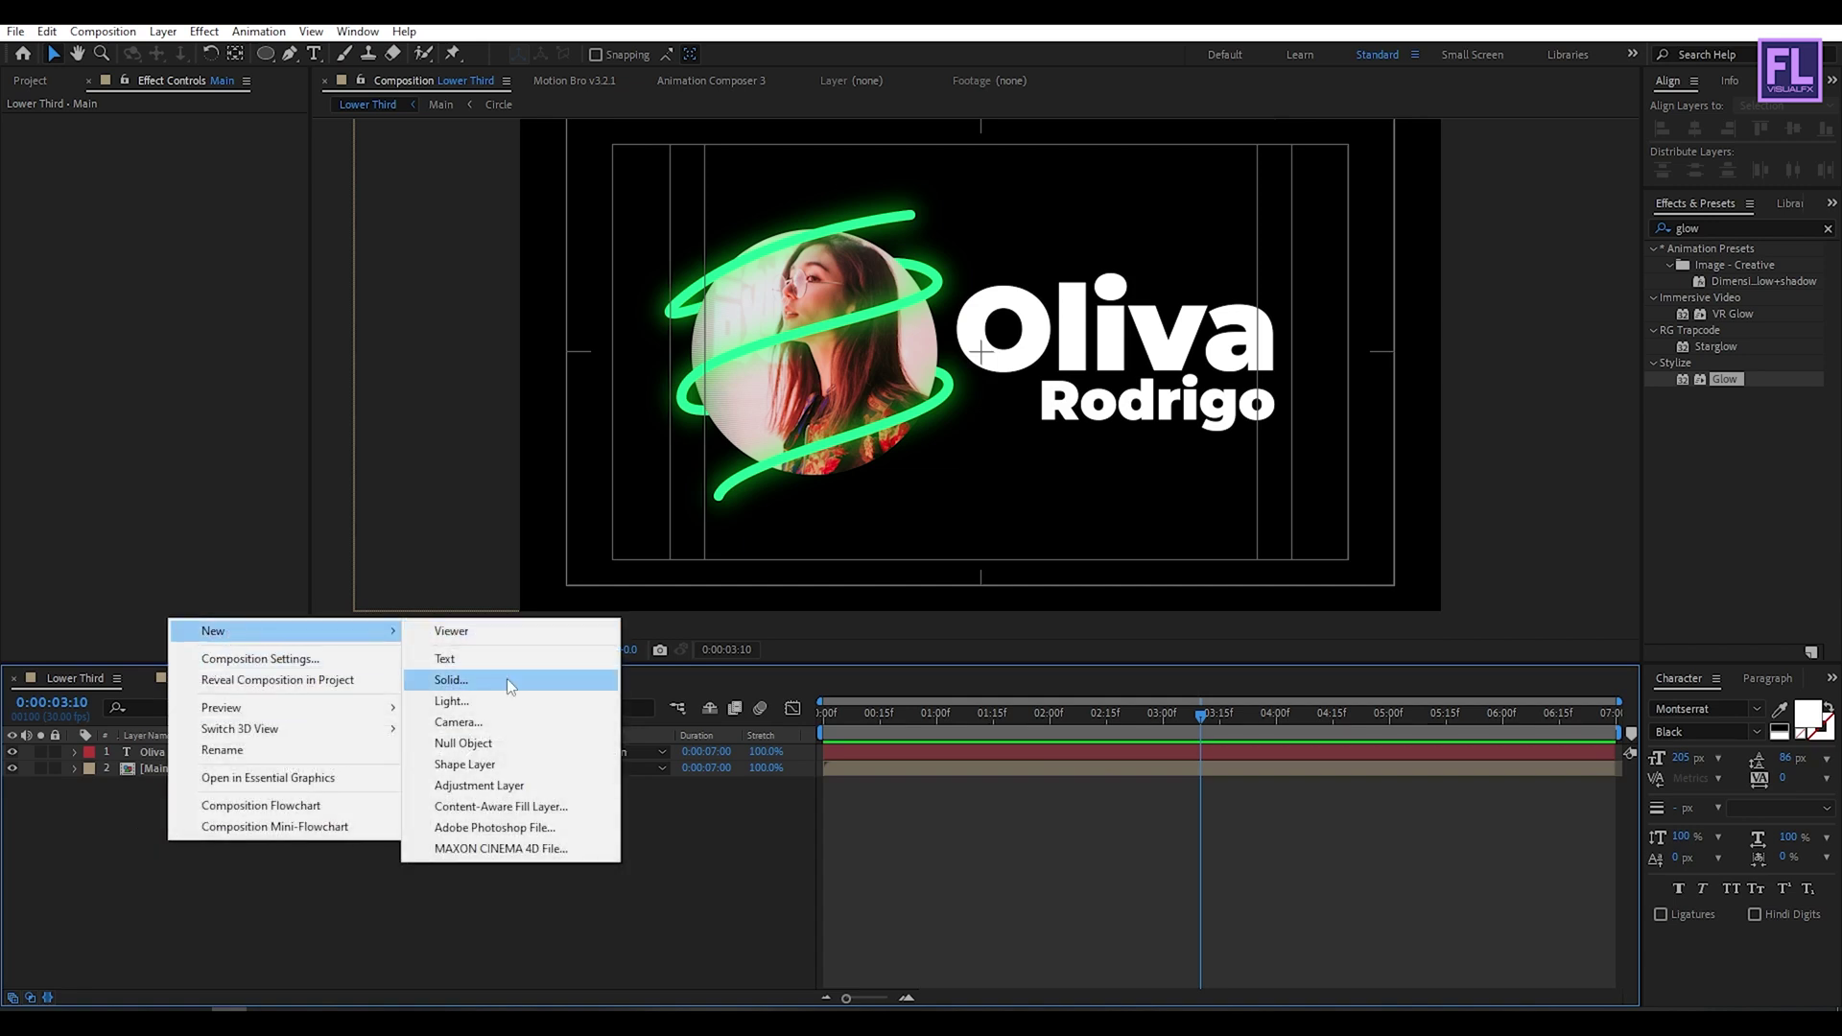
pyautogui.click(504, 745)
pyautogui.click(165, 843)
pyautogui.click(180, 786)
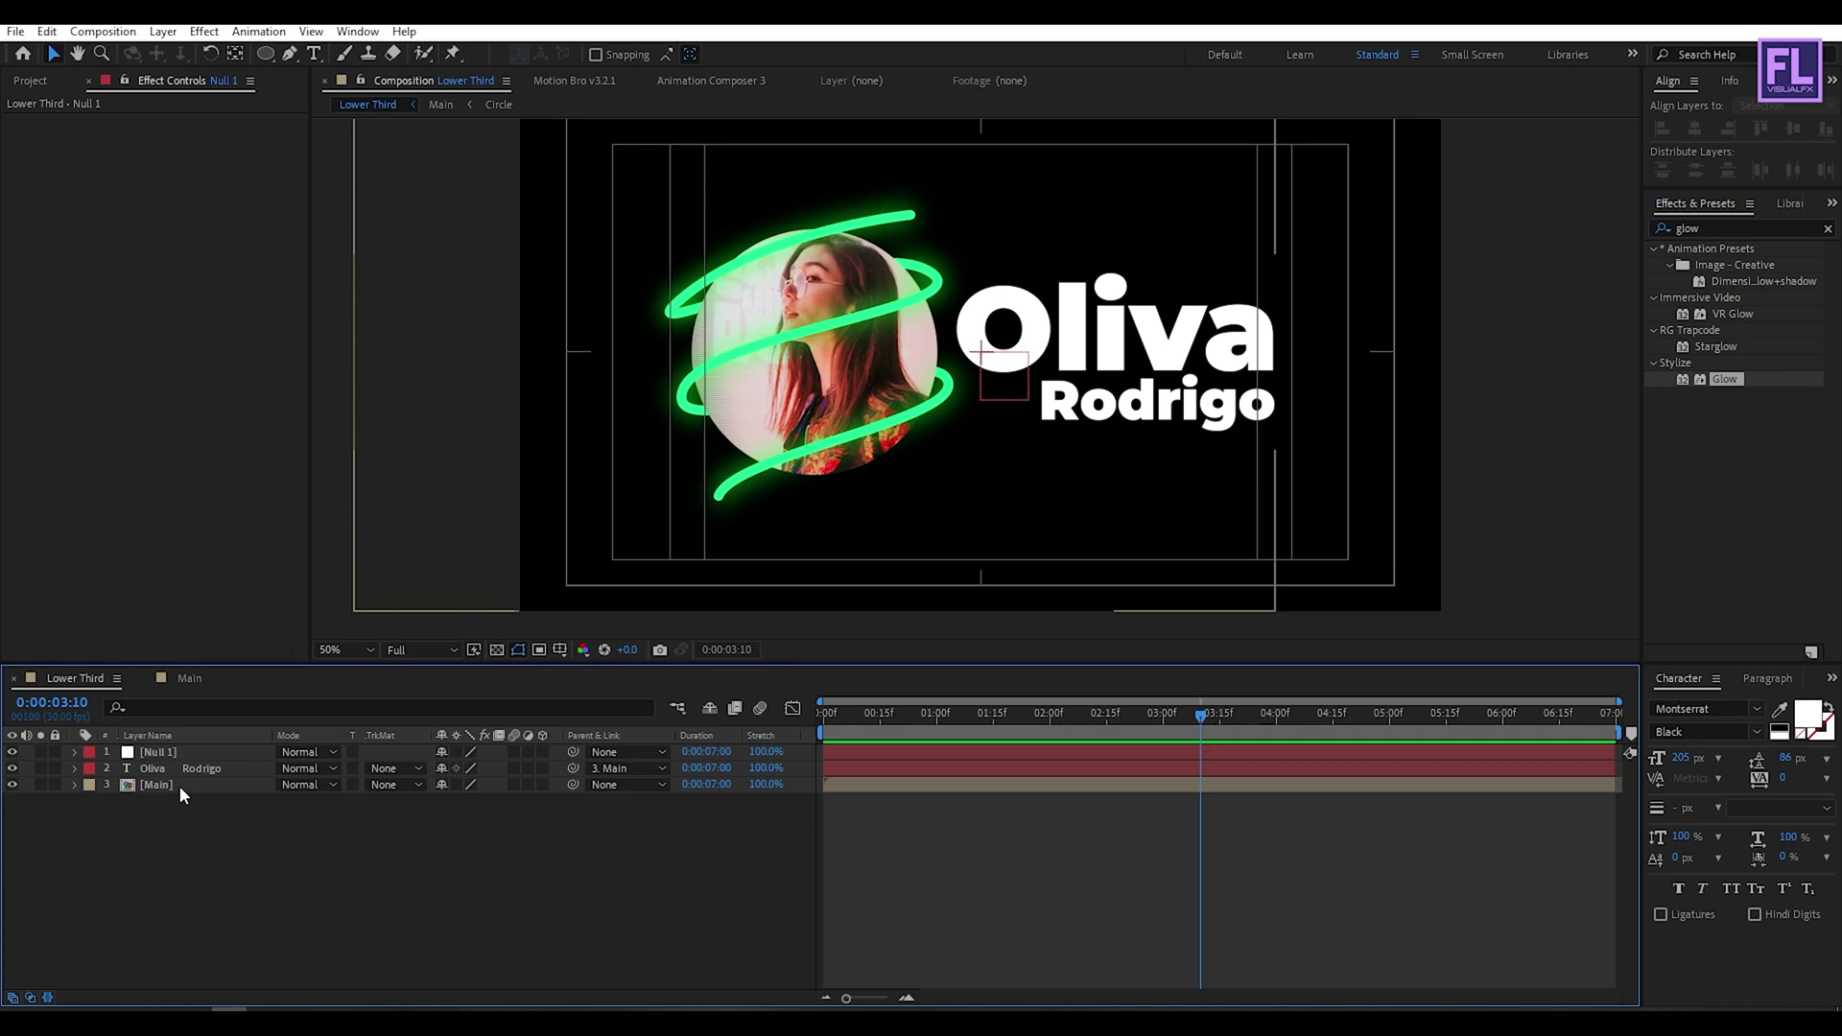
pyautogui.moveTo(573, 785); pyautogui.dragTo(158, 753)
# - Keyframe the null layer's Scale from 100% at 0:00:02:15 to 65% at 0:00:03:15
pyautogui.click(975, 730)
pyautogui.moveTo(975, 729); pyautogui.dragTo(1107, 725)
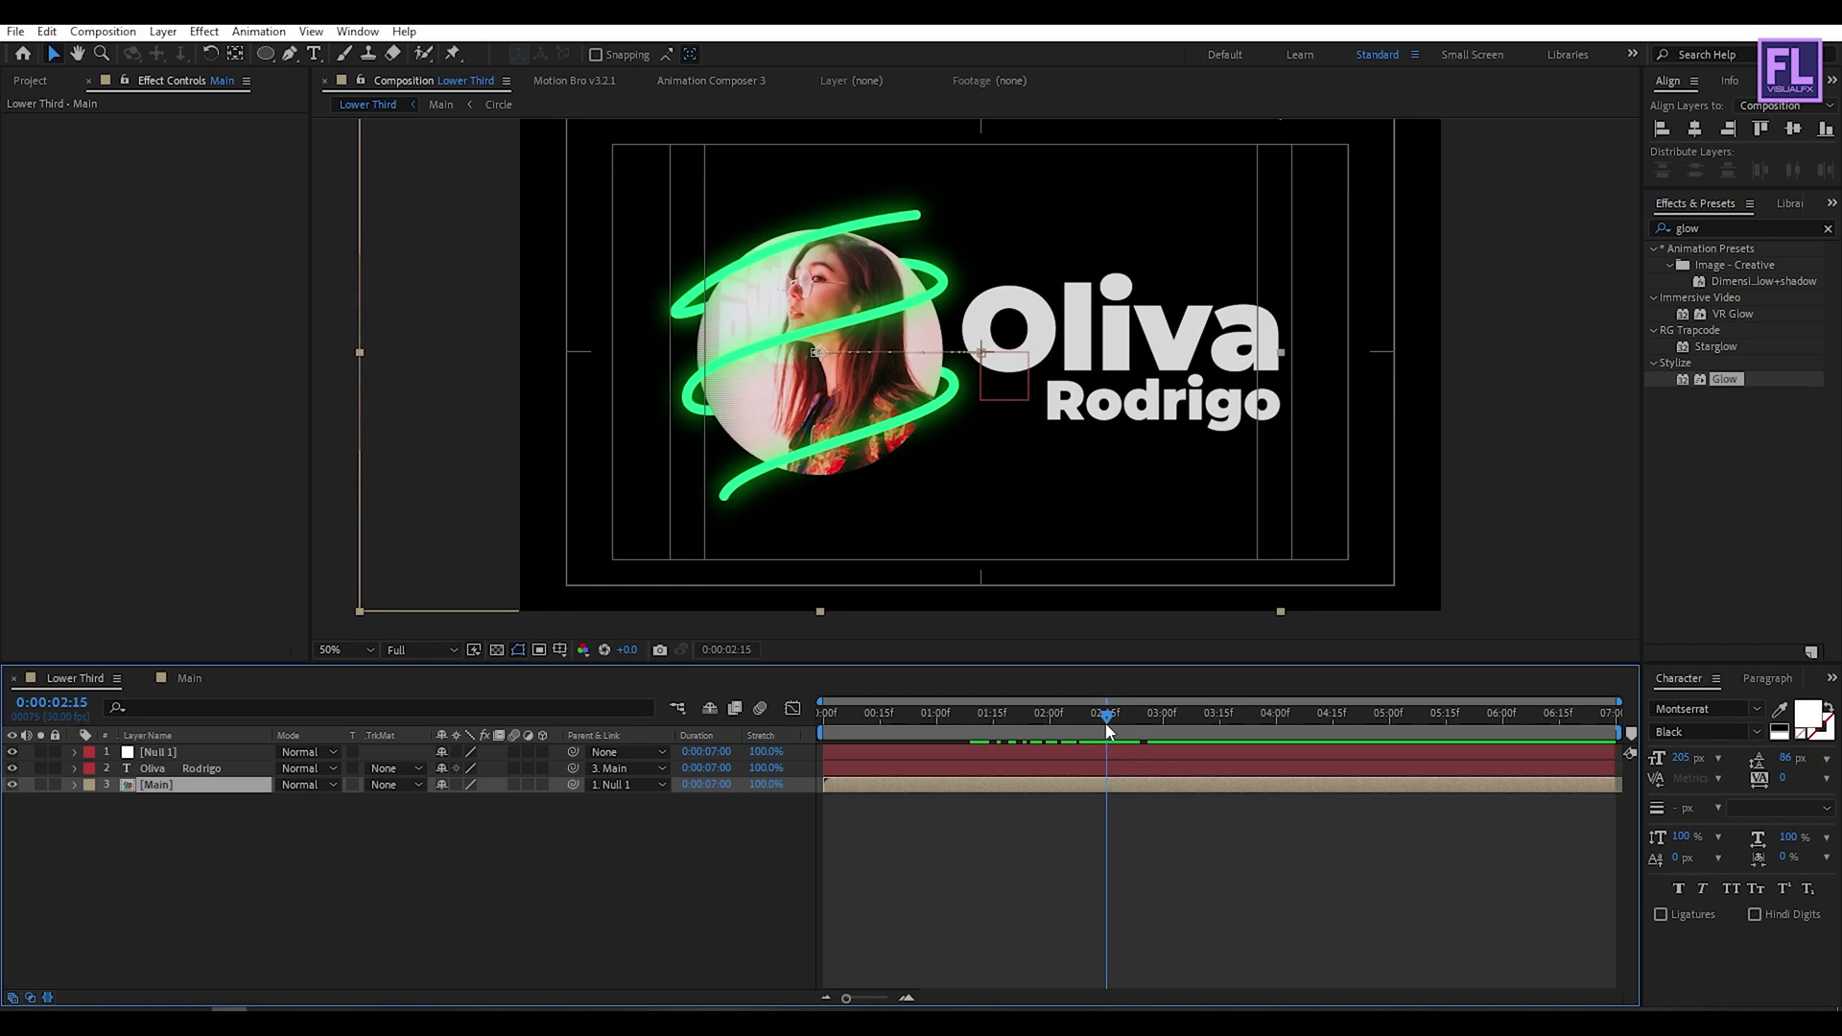
pyautogui.click(166, 754)
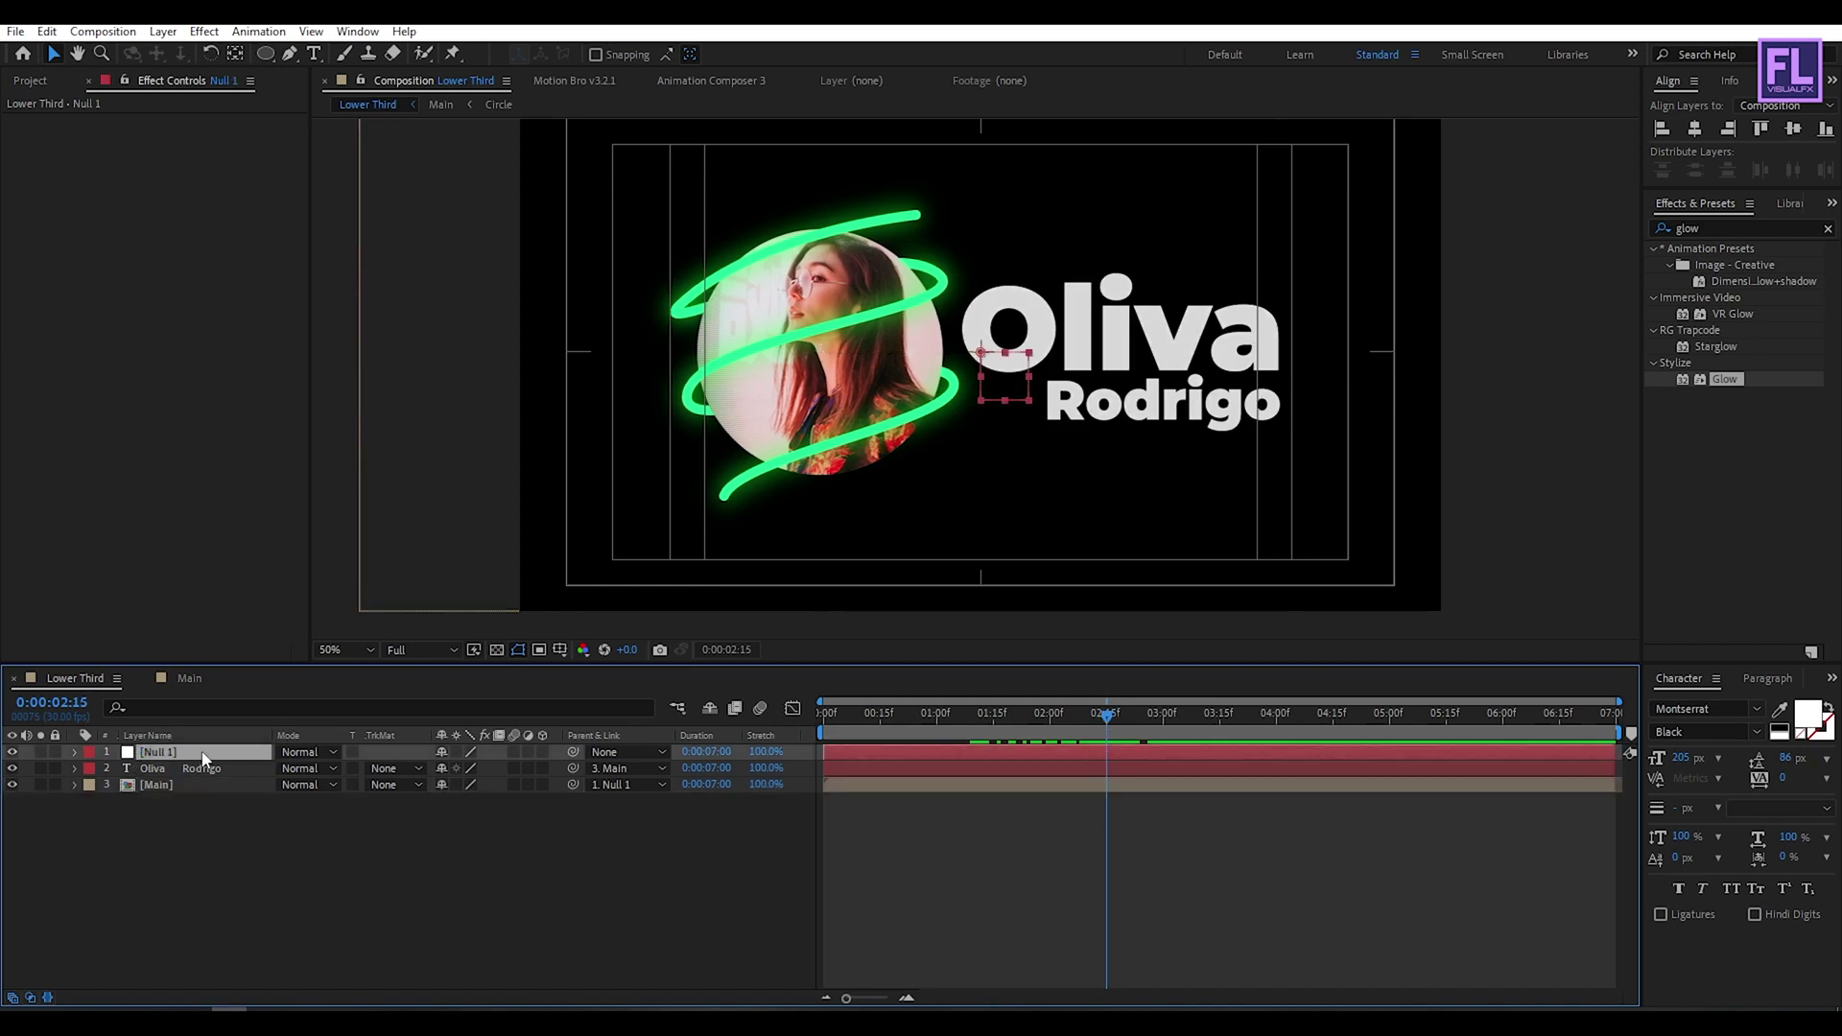
pyautogui.press('s')
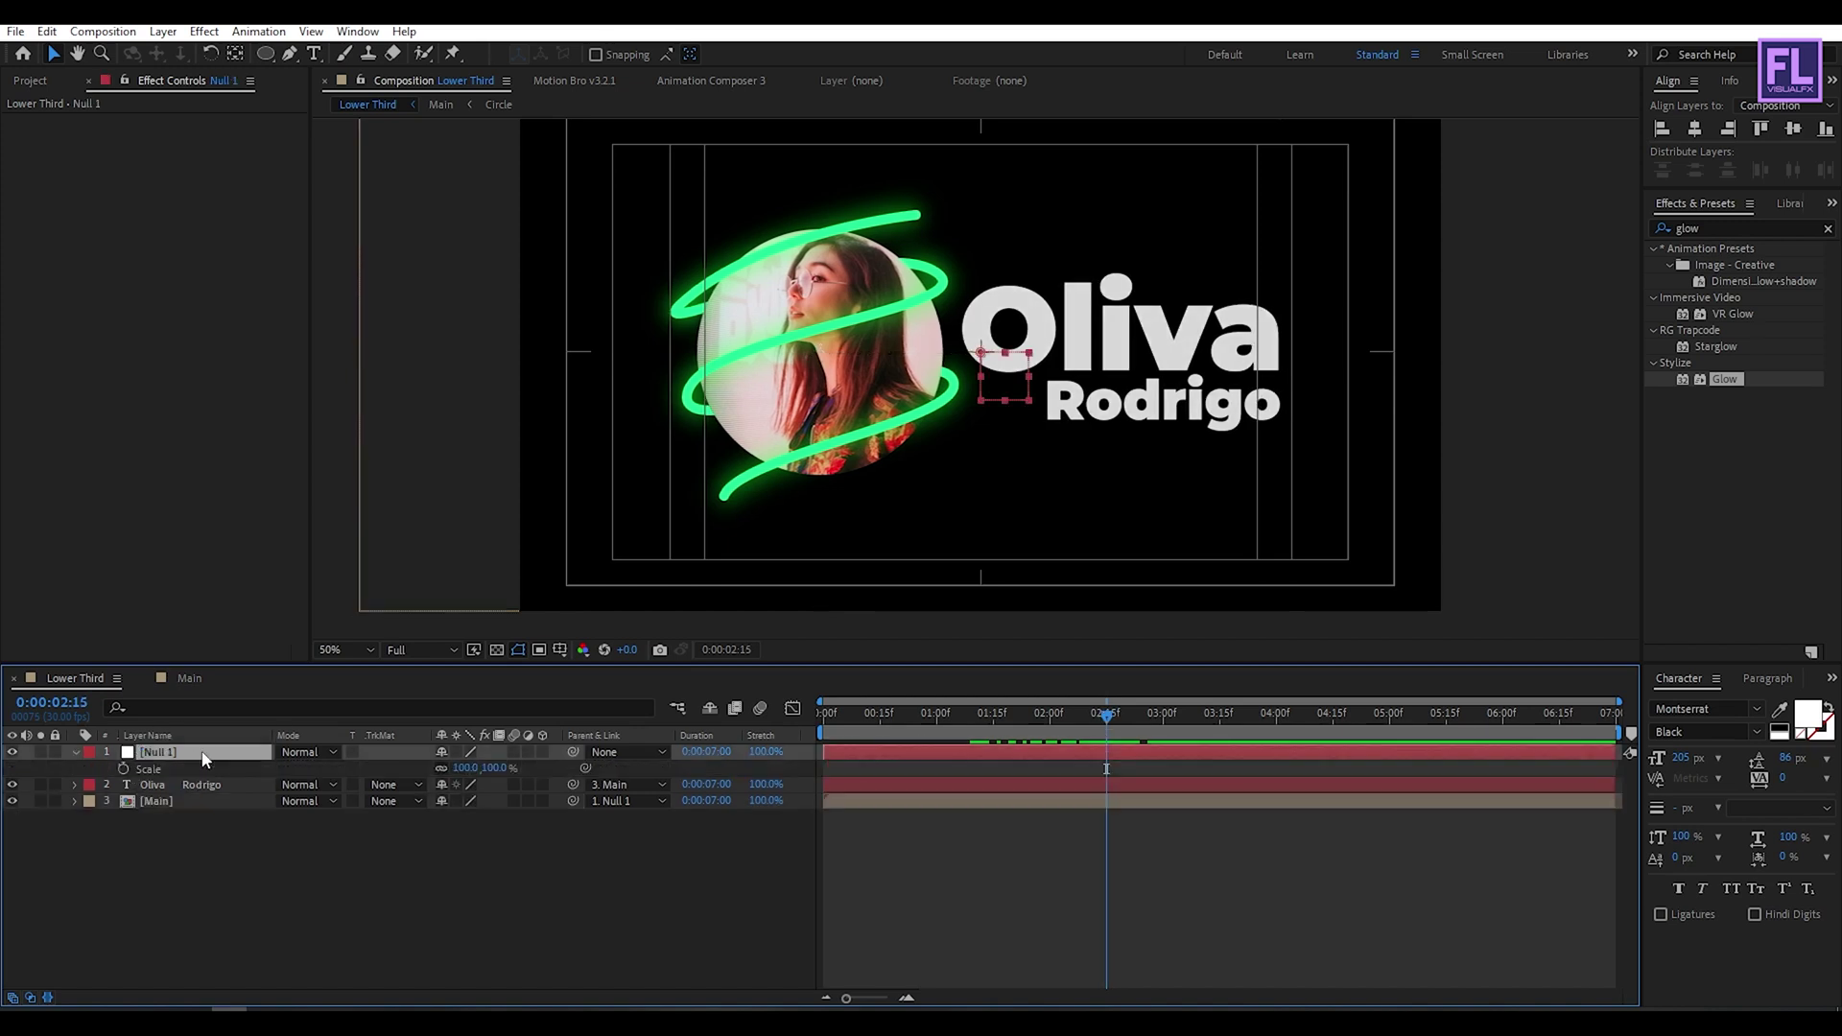
pyautogui.click(123, 769)
pyautogui.moveTo(1110, 711); pyautogui.dragTo(1224, 714)
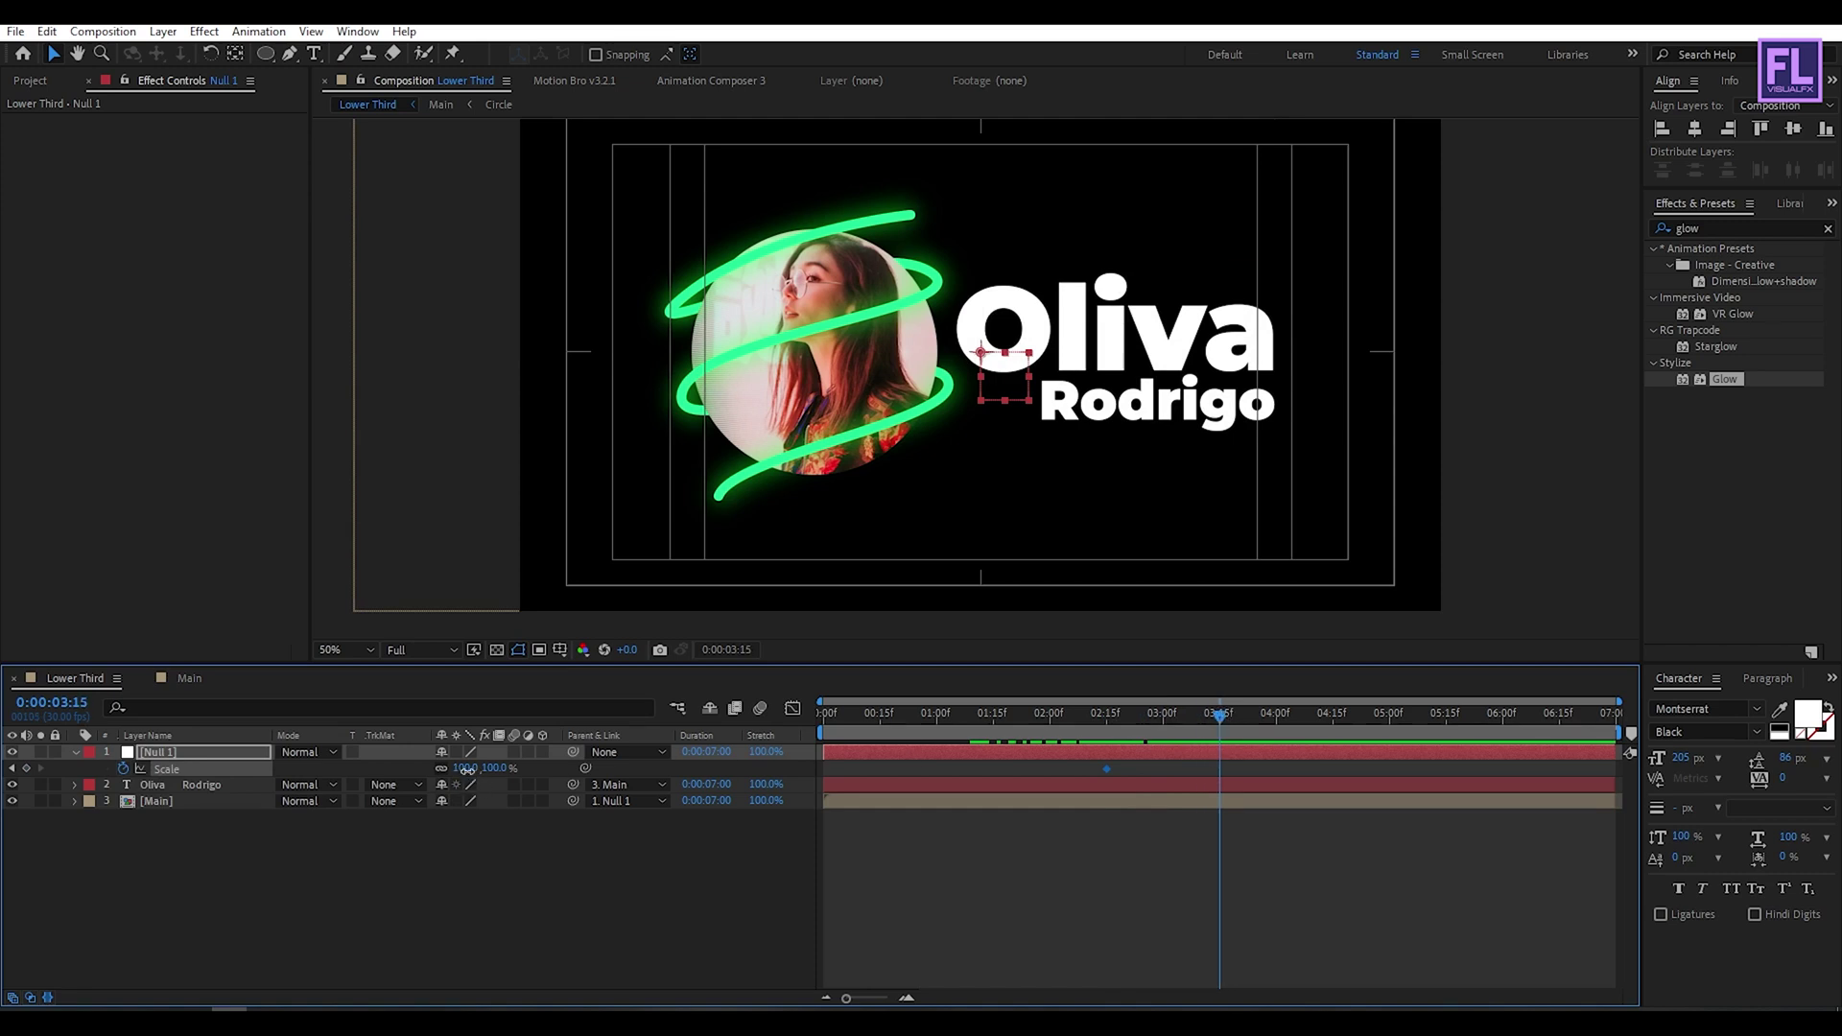
pyautogui.moveTo(468, 769); pyautogui.dragTo(430, 769)
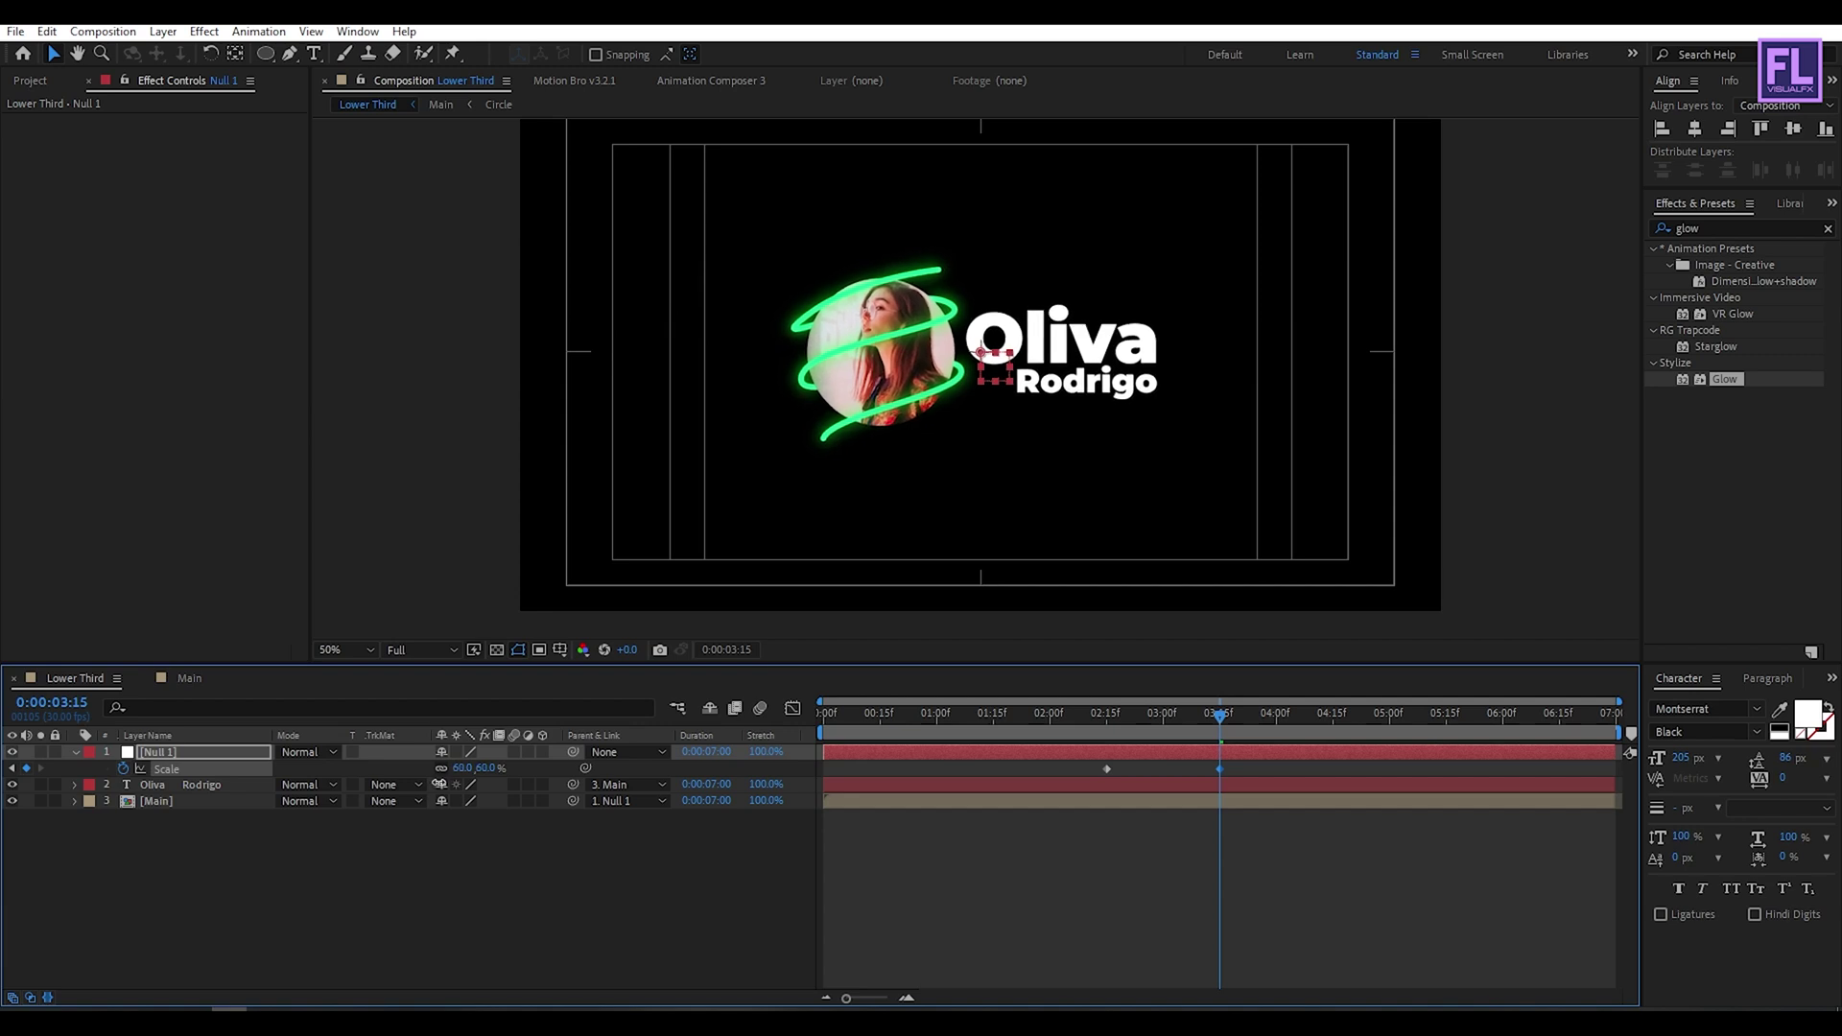
pyautogui.moveTo(430, 769); pyautogui.dragTo(443, 789)
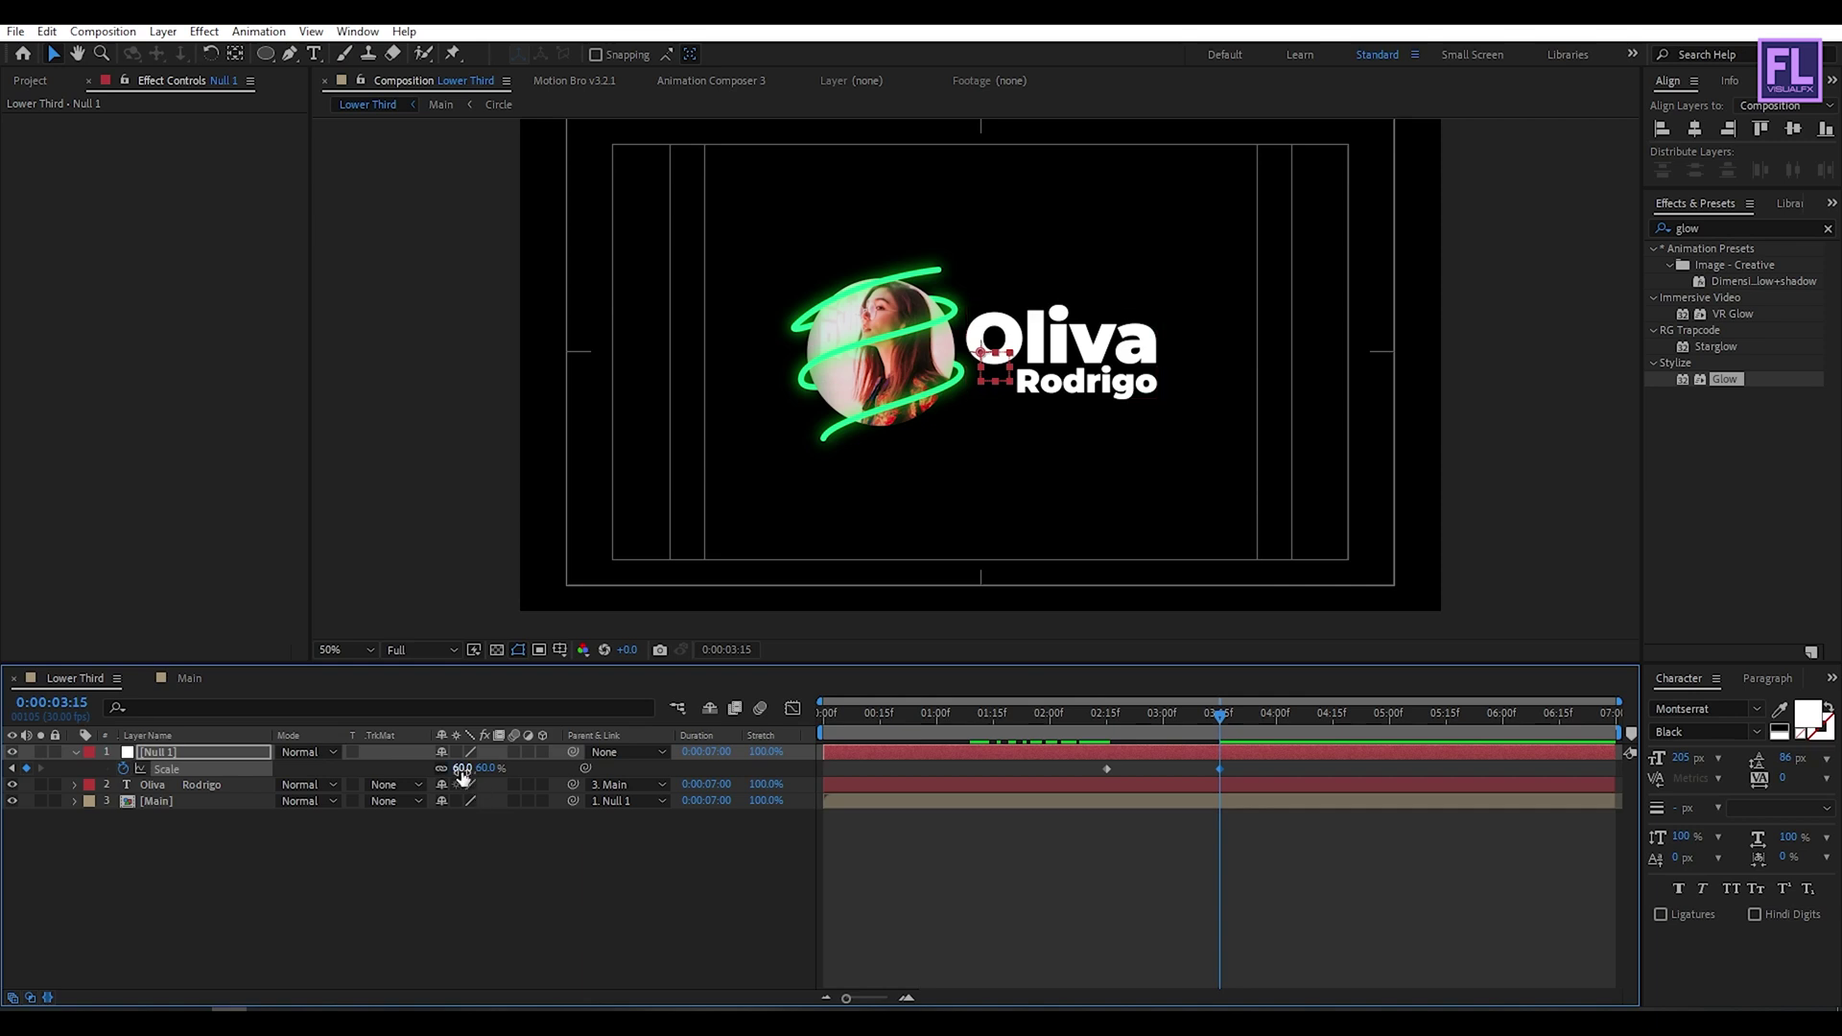
pyautogui.moveTo(462, 770); pyautogui.dragTo(466, 771)
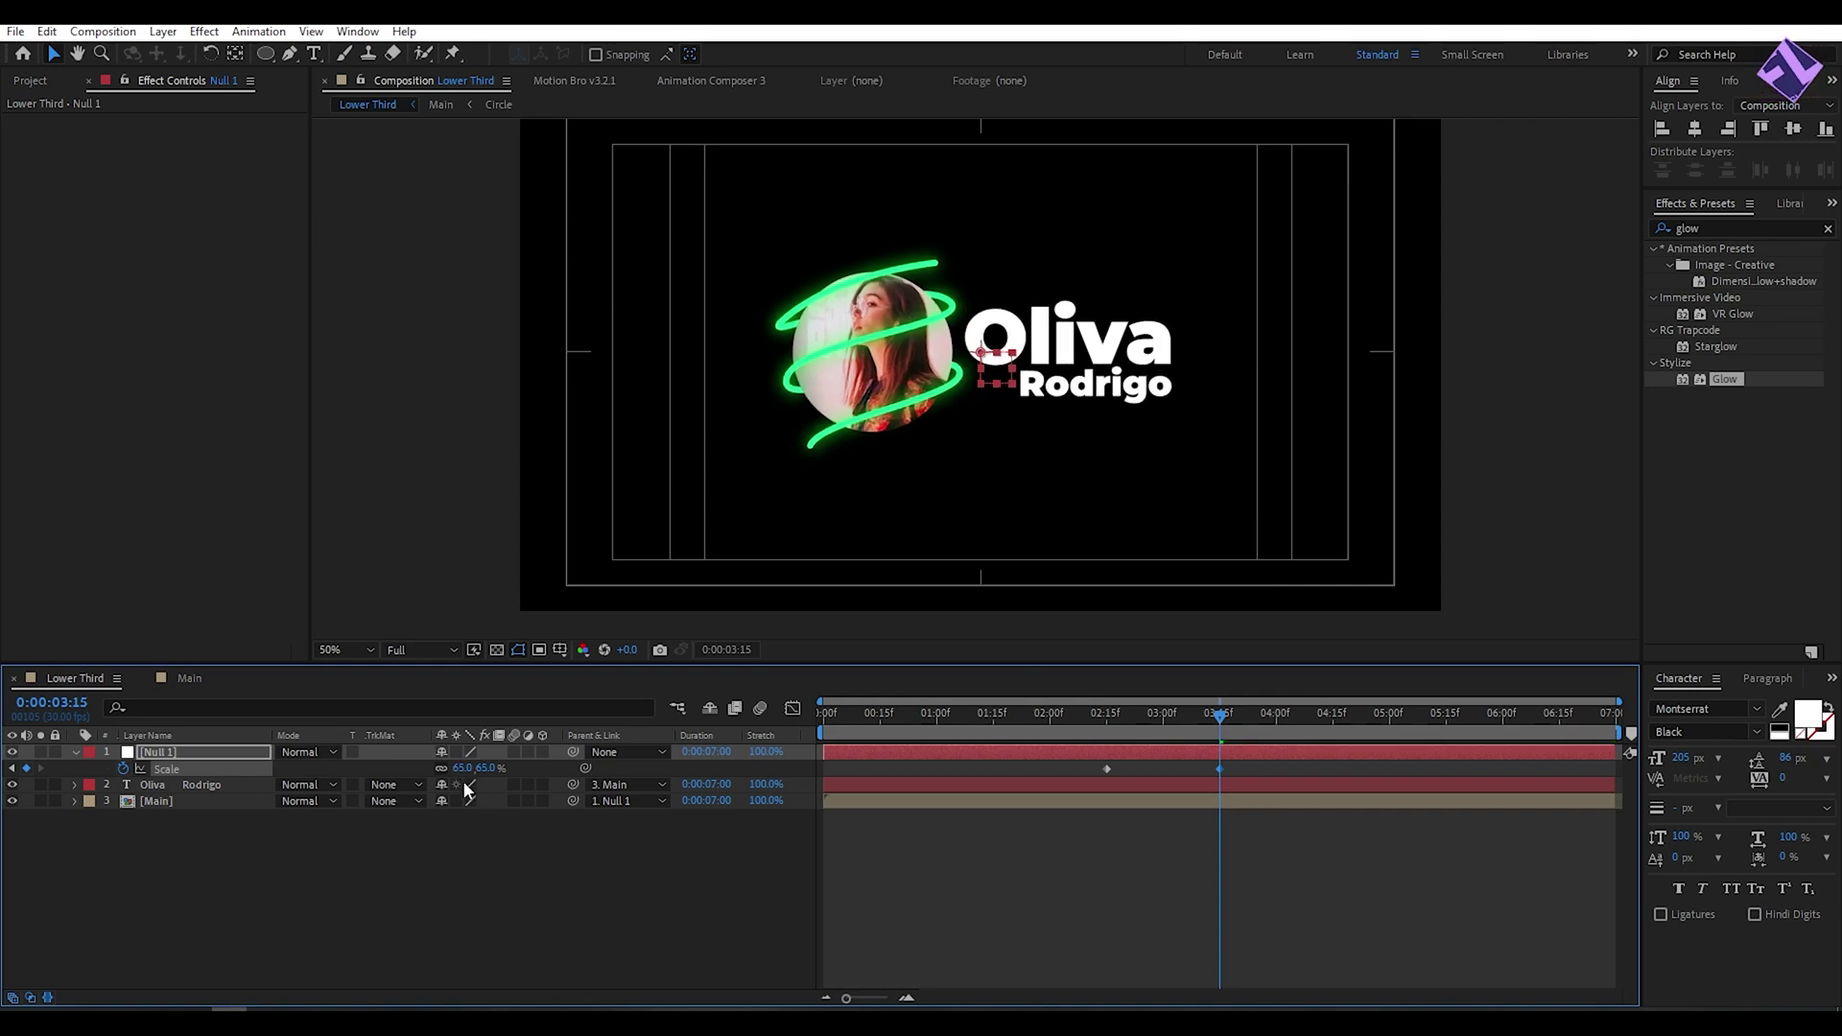
# - Easy Ease both Scale keyframes of the null layer
pyautogui.click(409, 858)
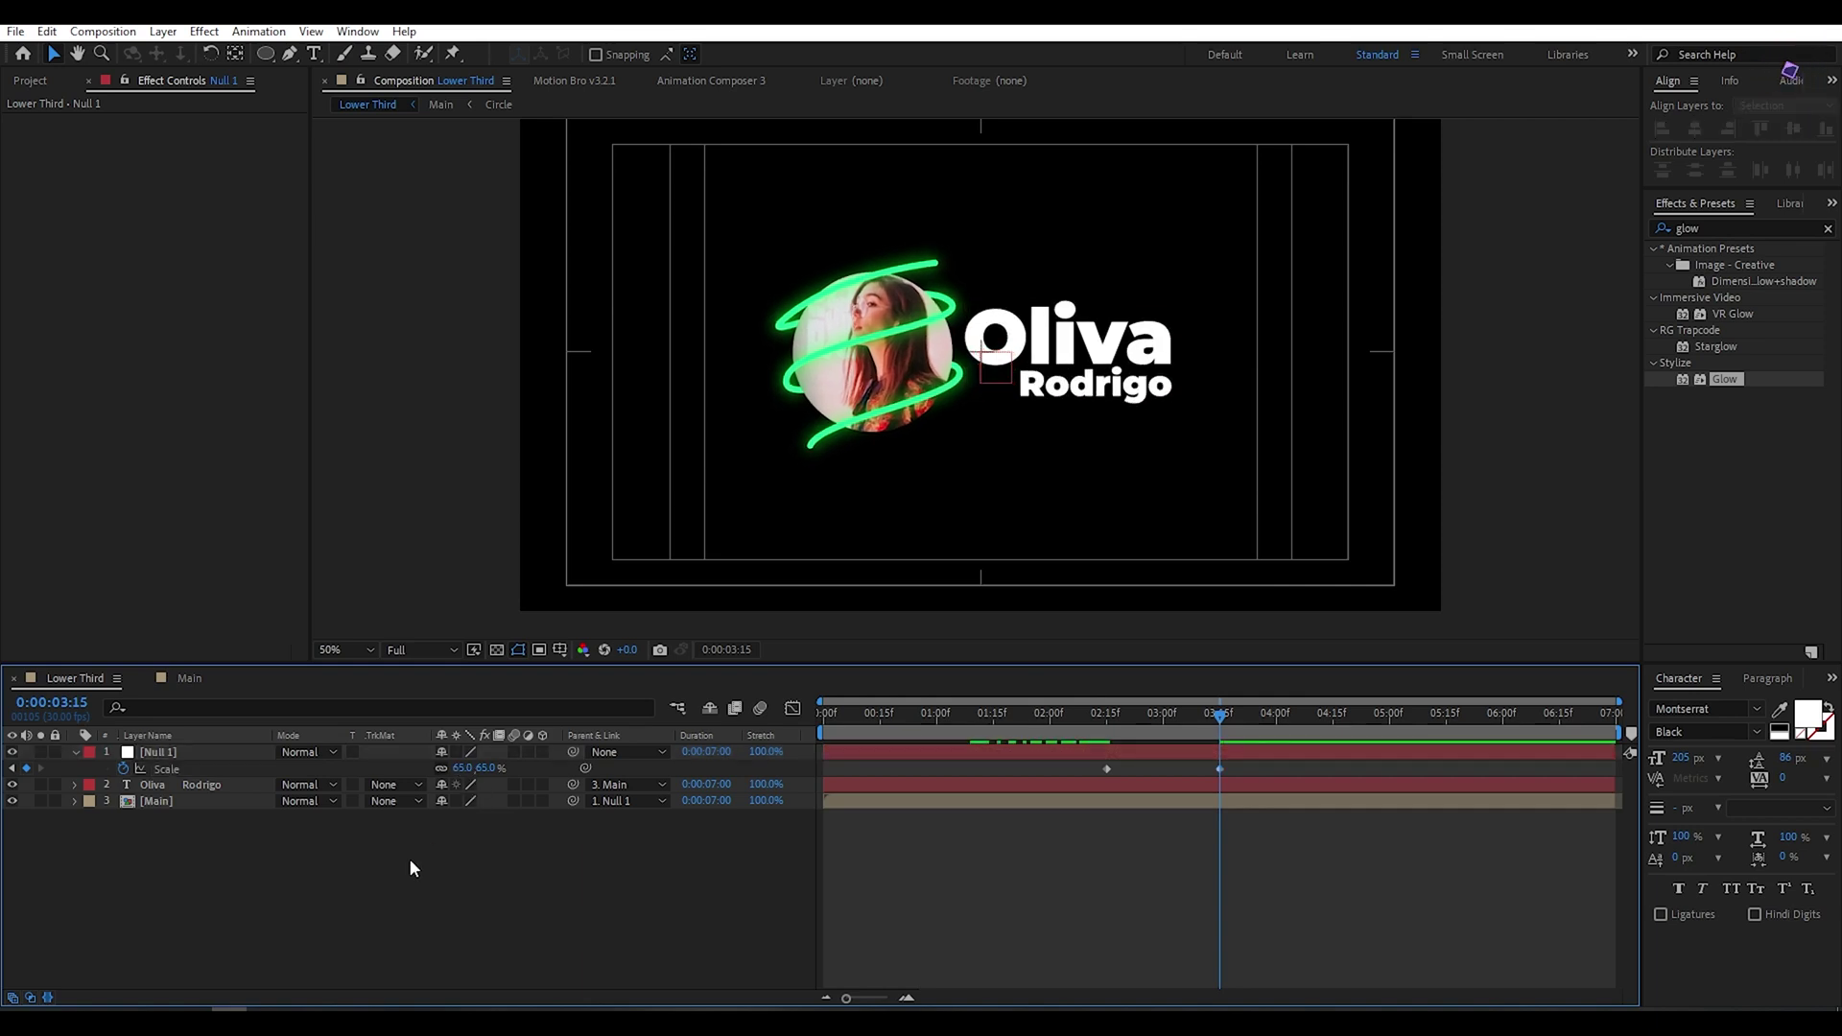
pyautogui.click(1046, 767)
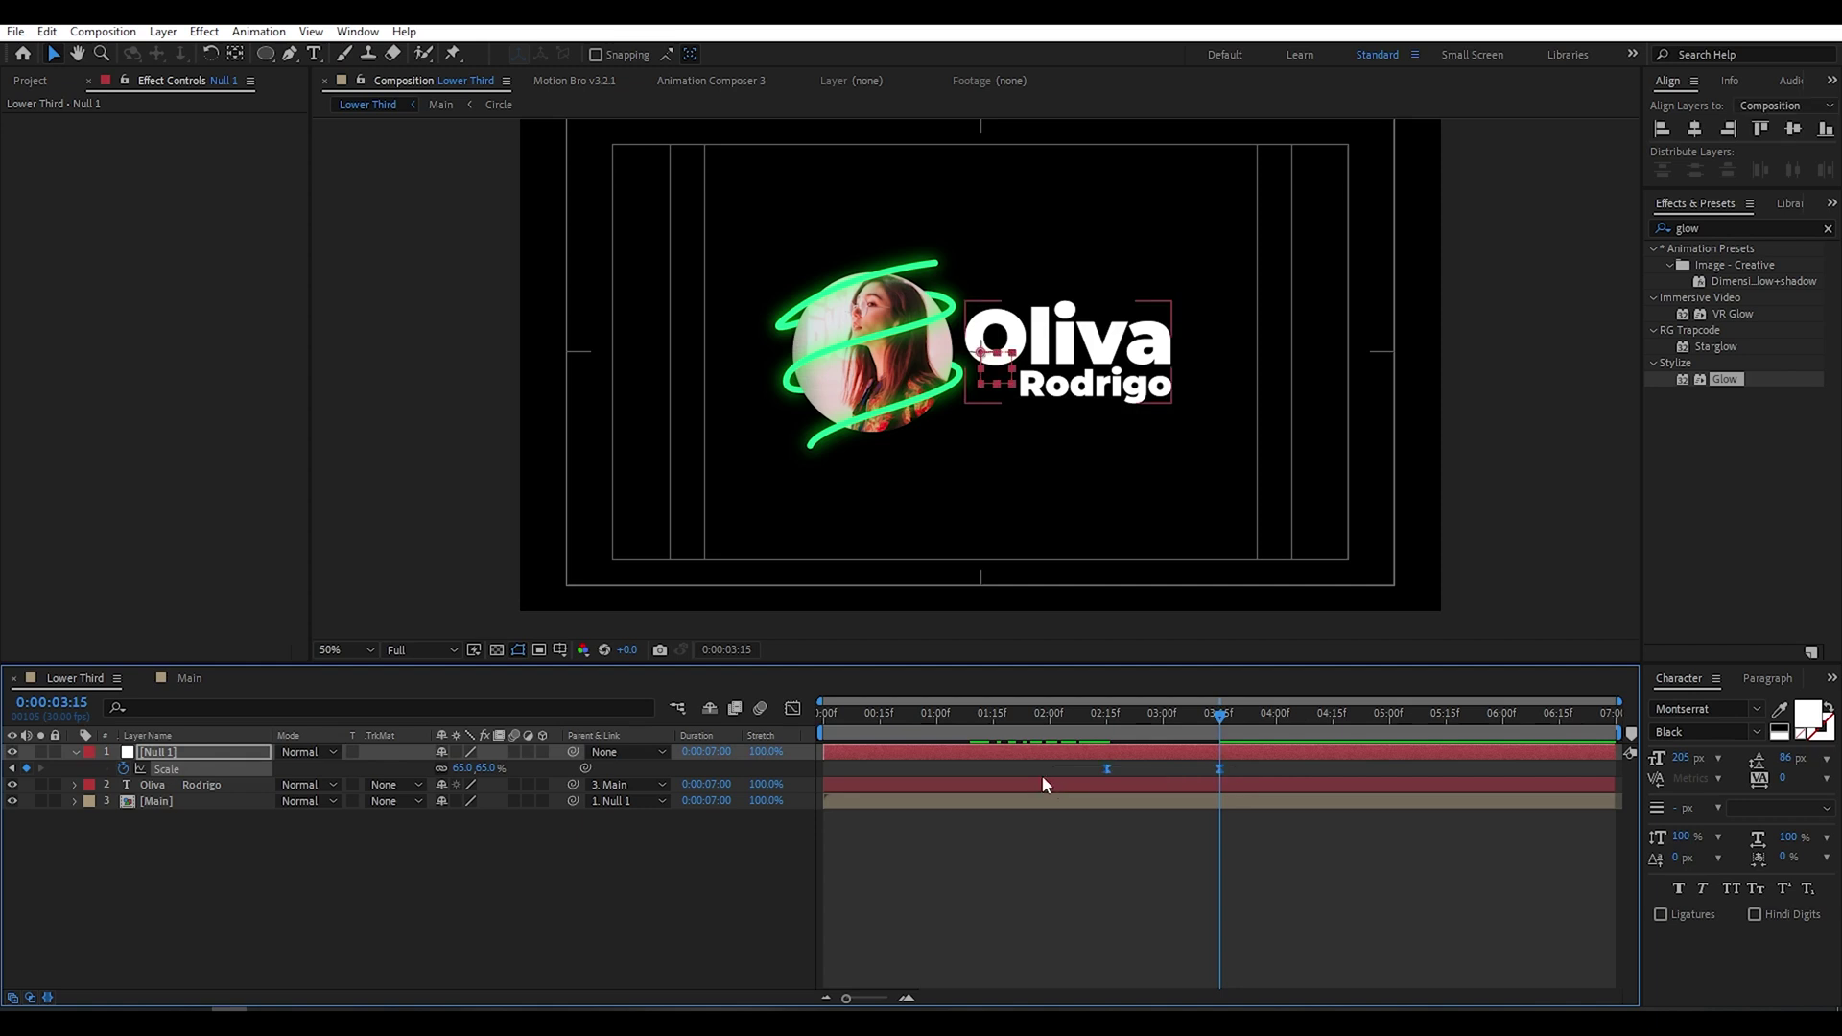
# - Reshape the speed curve of the null layer's Scale keyframes into a sharp mid-transition peak by lengthening both influence handles
pyautogui.click(794, 710)
pyautogui.click(1211, 891)
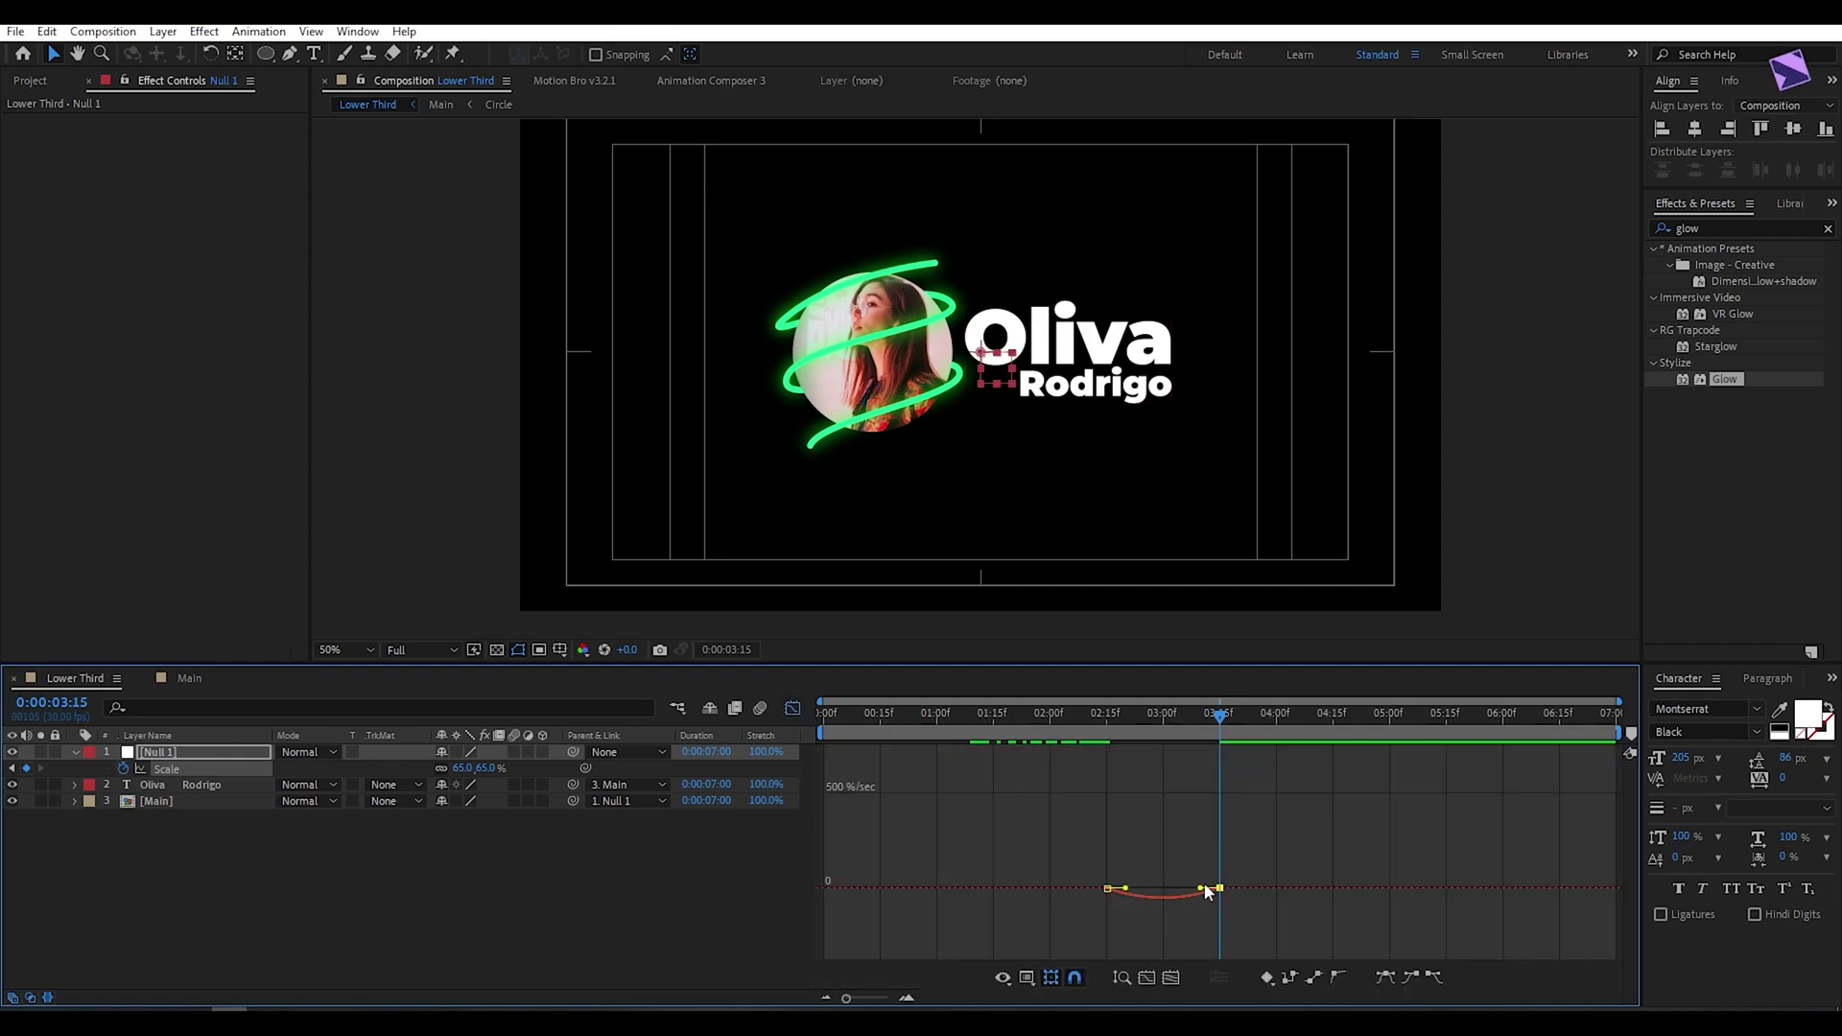
pyautogui.moveTo(1190, 887); pyautogui.dragTo(1166, 895)
pyautogui.moveTo(1127, 888)
pyautogui.mouseDown()
pyautogui.moveTo(1169, 889)
pyautogui.moveTo(1154, 889)
pyautogui.mouseUp()
# - Preview the Lower Third animation to check the scale-down easing, and return the timeline to layer bars
pyautogui.moveTo(1217, 715); pyautogui.dragTo(841, 718)
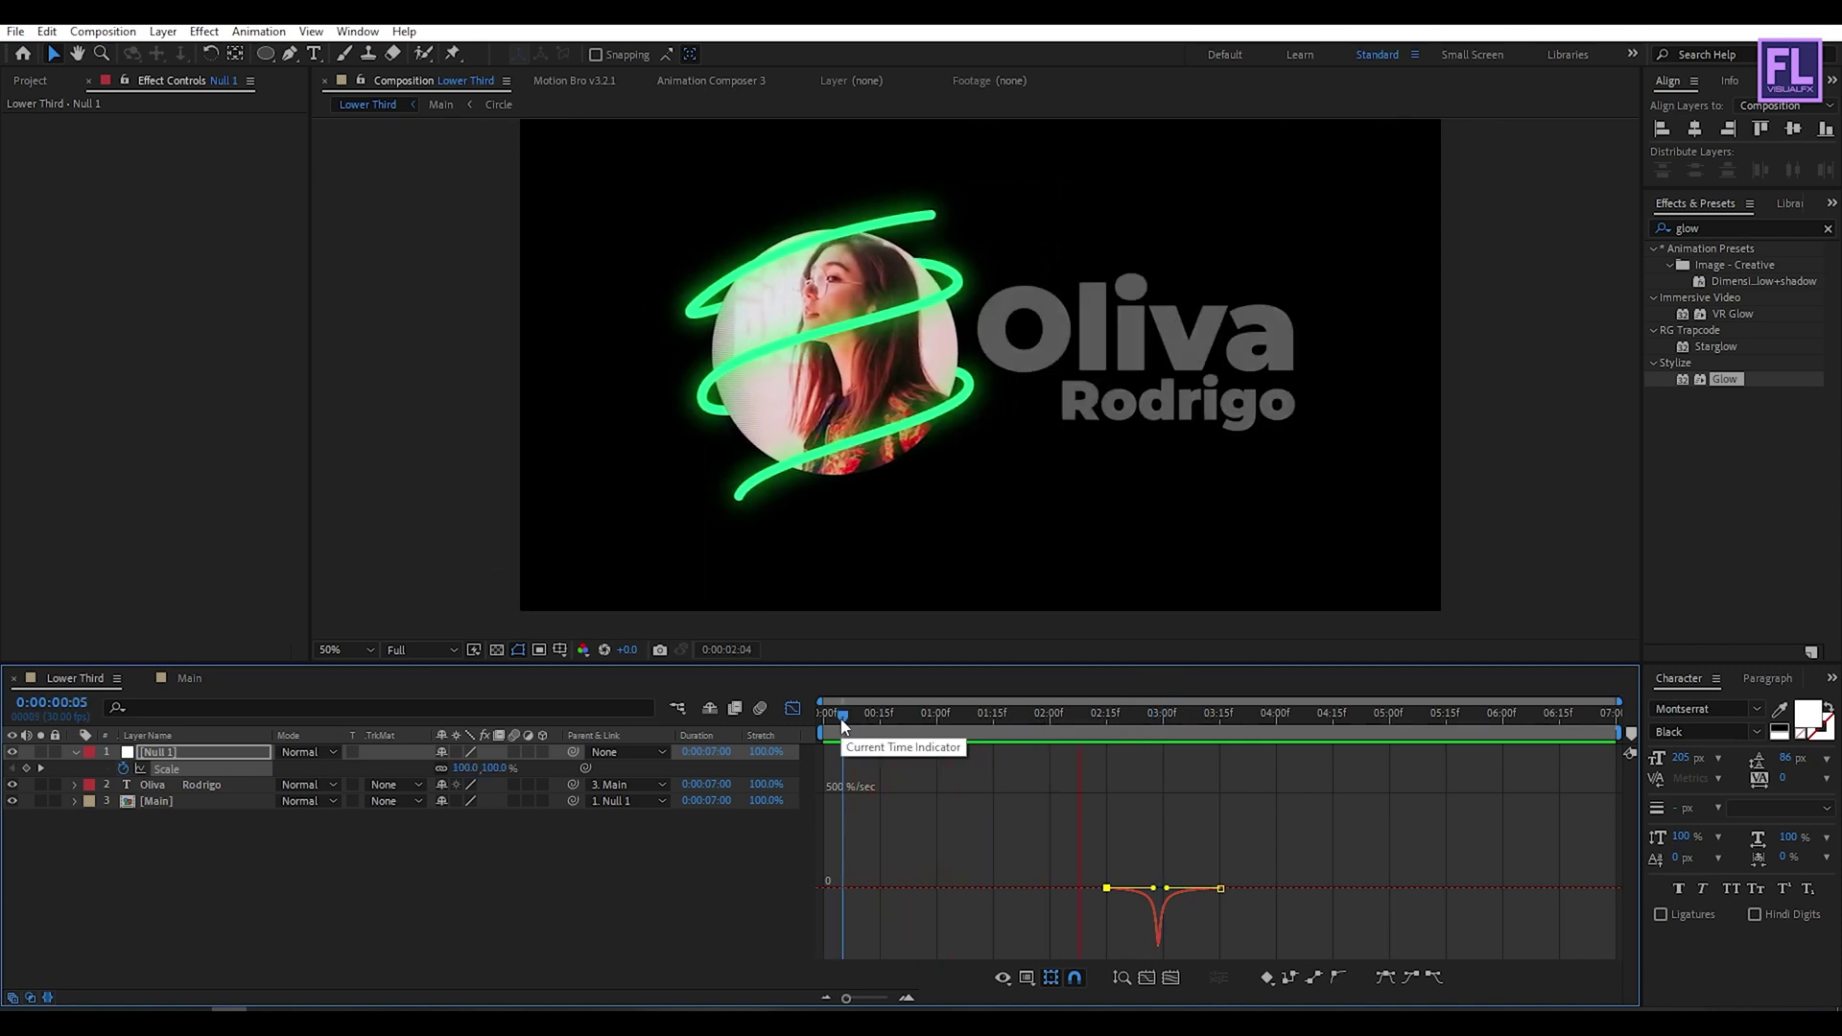
pyautogui.click(1204, 725)
pyautogui.moveTo(1201, 722); pyautogui.dragTo(1213, 722)
pyautogui.click(793, 708)
pyautogui.click(175, 816)
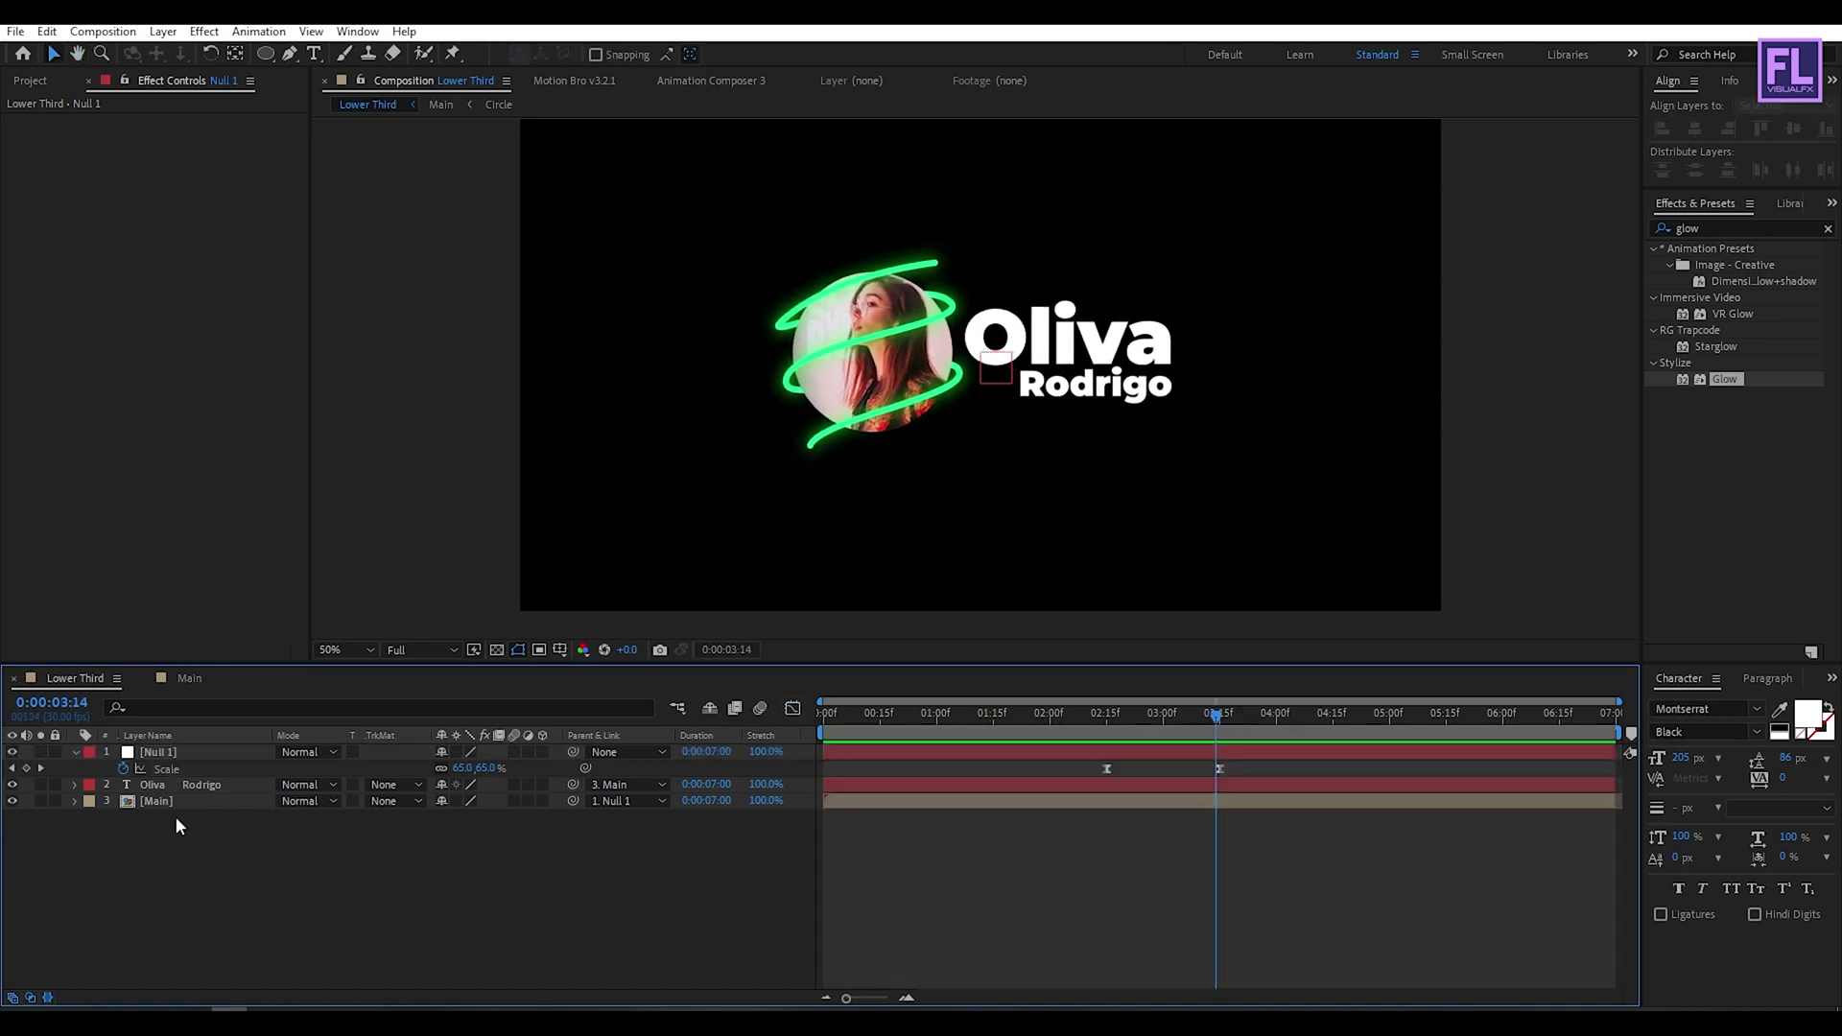
# - Pre-compose the null, the name text and the Main layer into a new composition named Main 2
pyautogui.click(75, 753)
pyautogui.moveTo(1161, 716)
pyautogui.mouseDown()
pyautogui.moveTo(1079, 705)
pyautogui.moveTo(1189, 701)
pyautogui.moveTo(1129, 715)
pyautogui.mouseUp()
pyautogui.moveTo(144, 870); pyautogui.dragTo(202, 741)
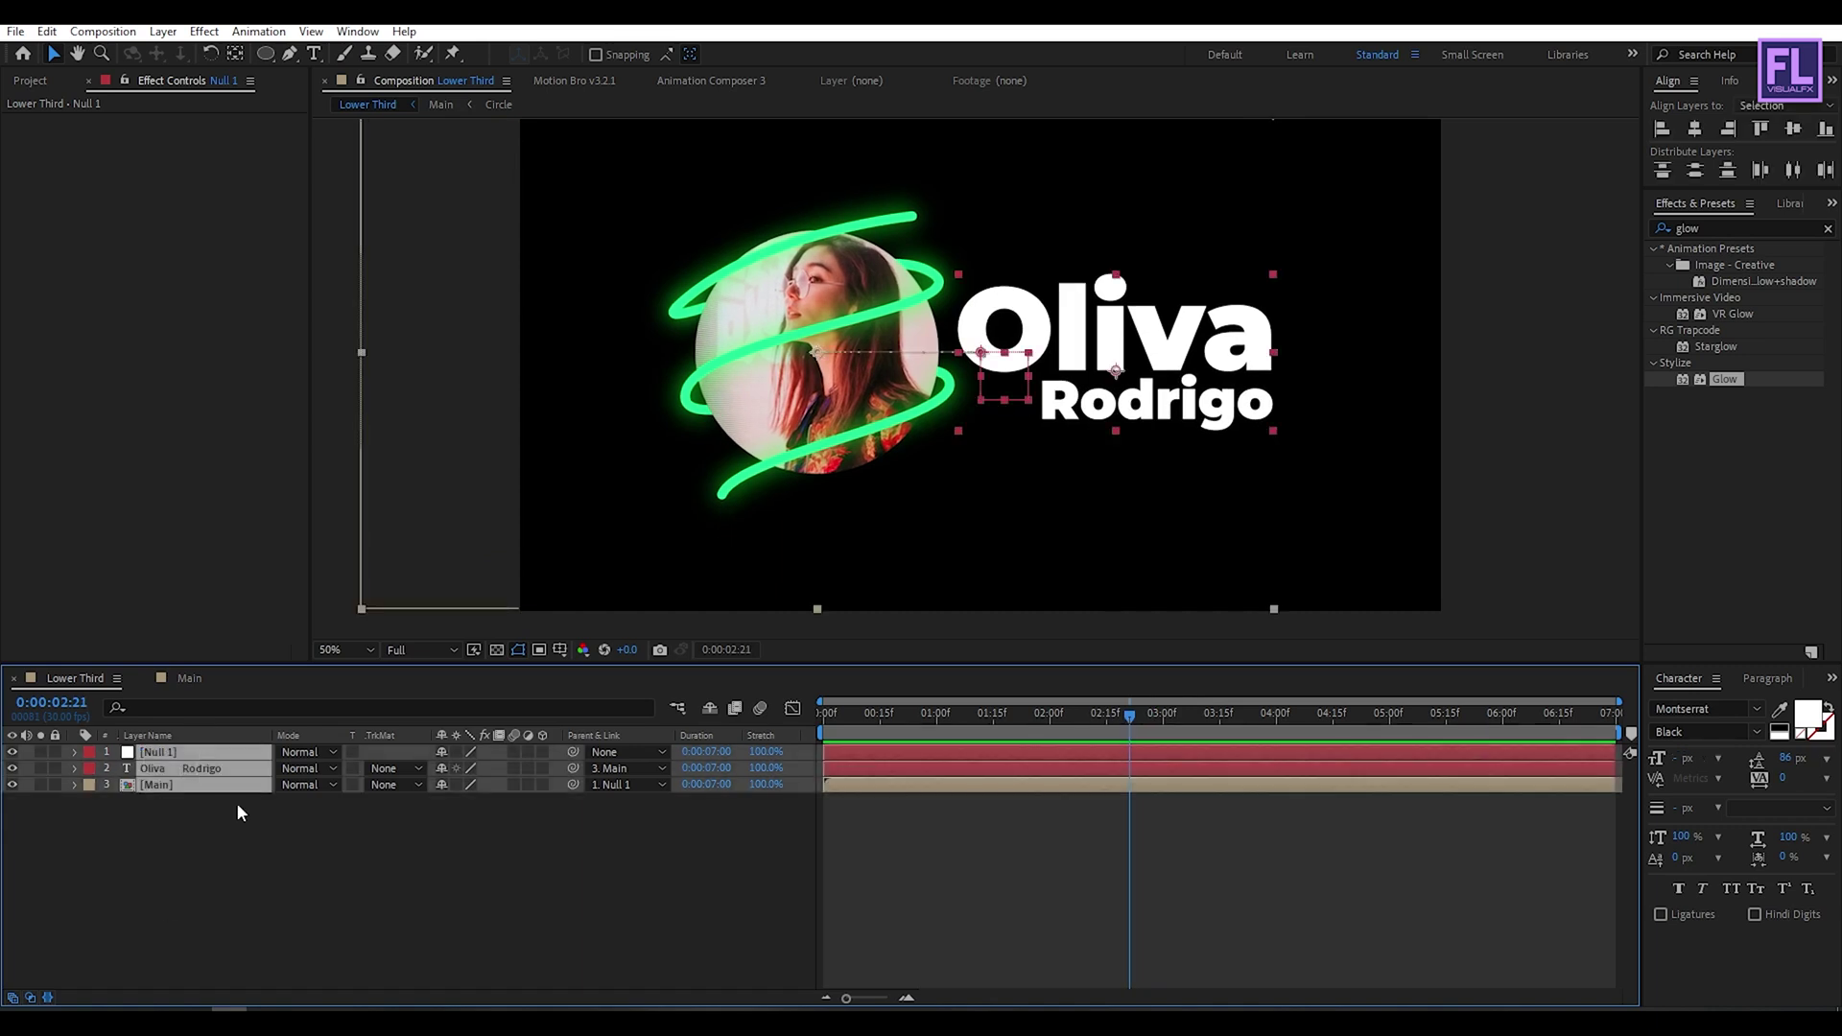
pyautogui.rightClick(211, 772)
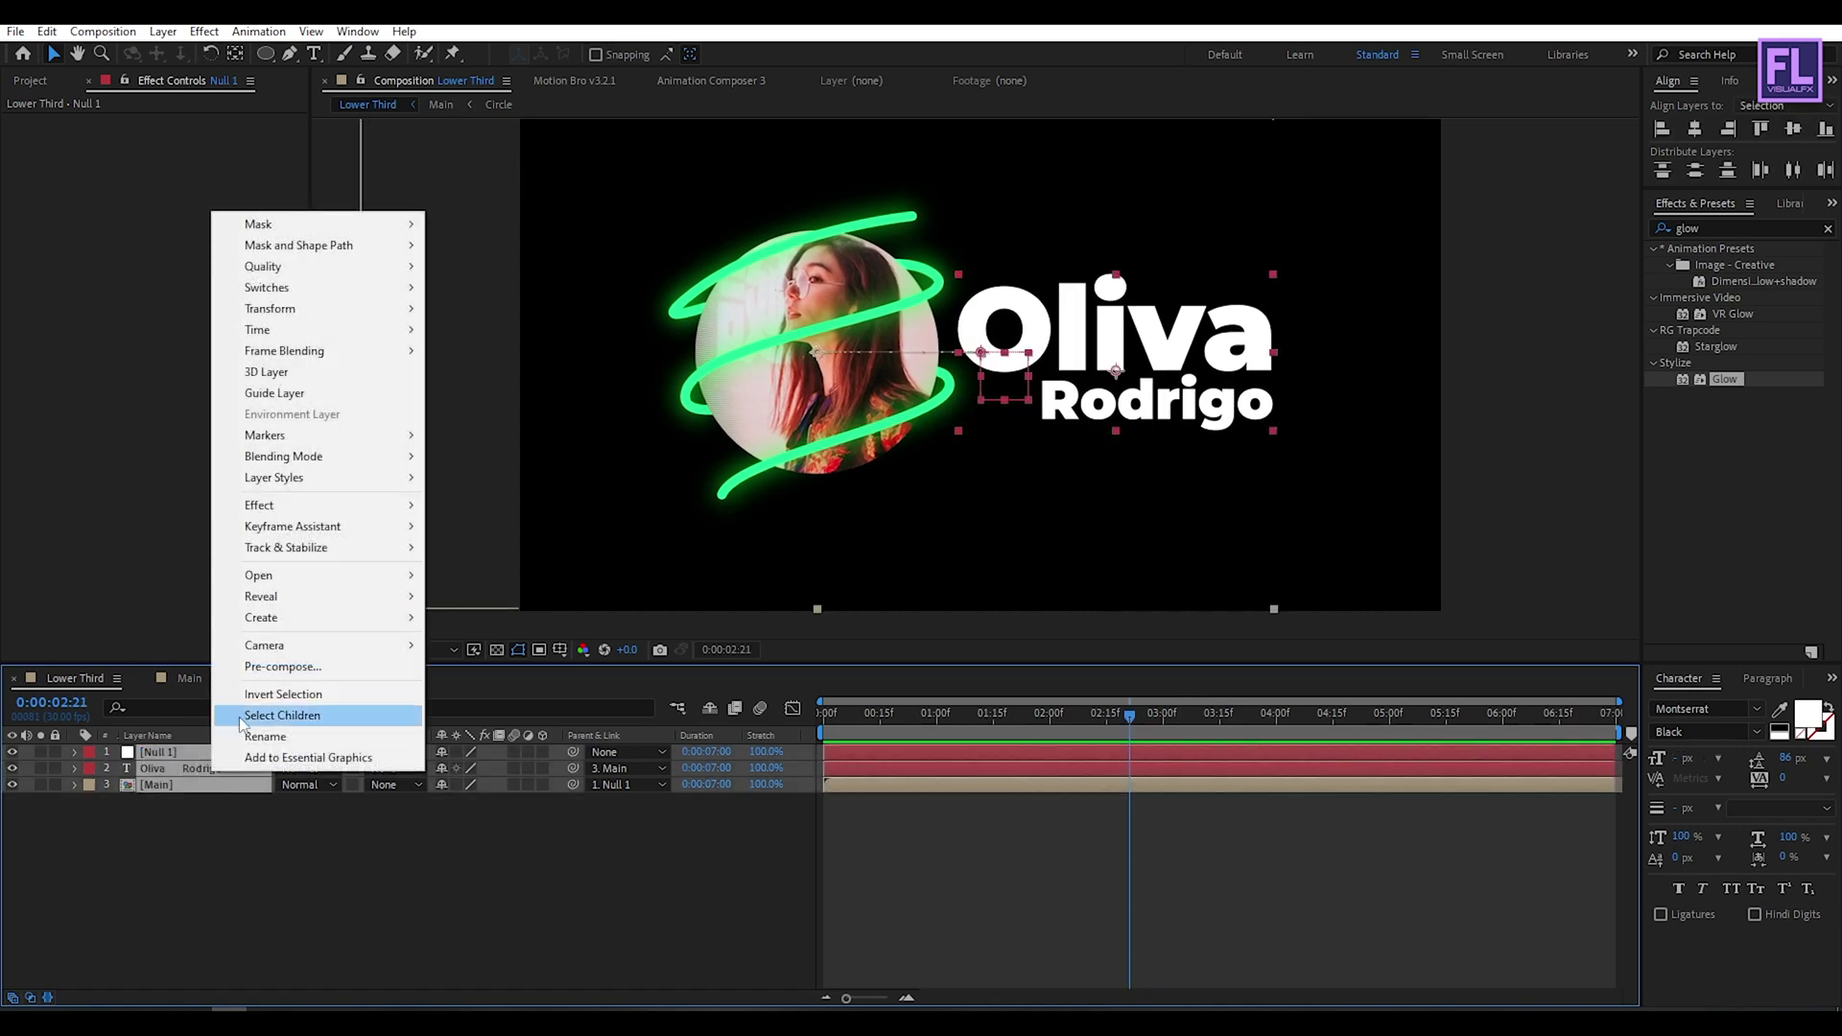
pyautogui.click(319, 661)
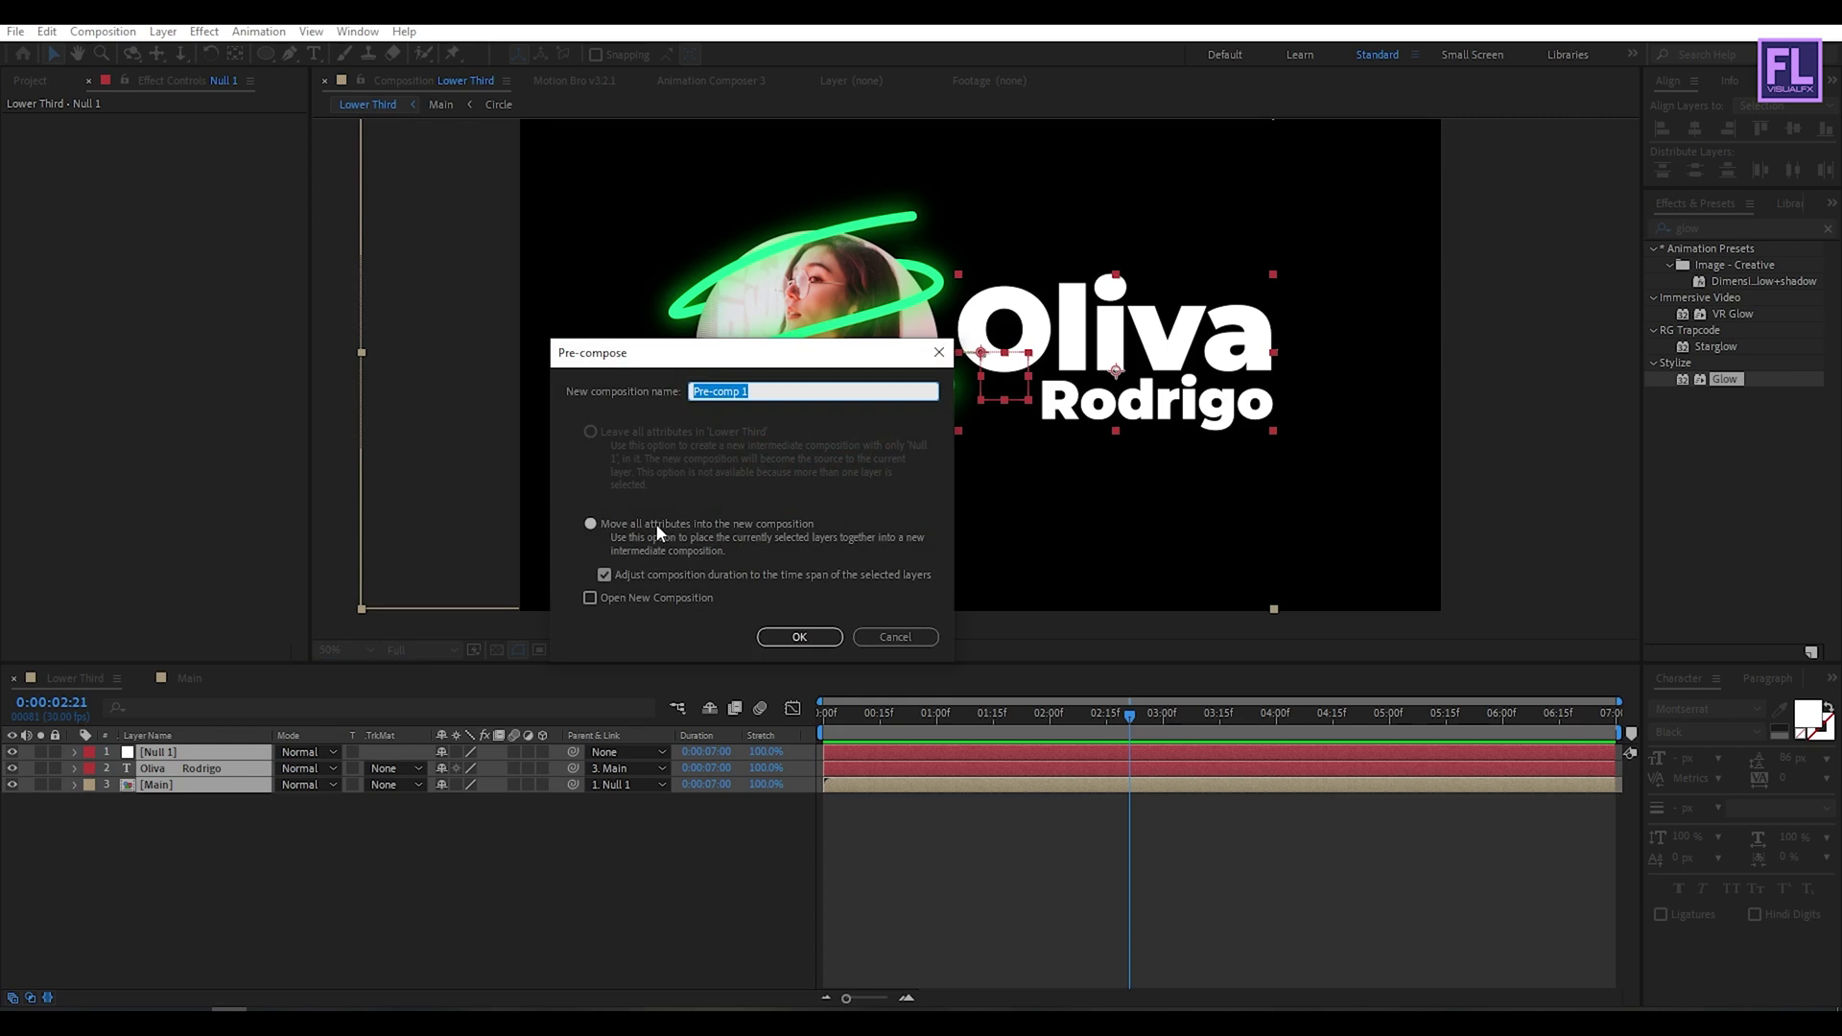
pyautogui.write('Main2')
pyautogui.press('Return')
# - Split the Main 2 layer at 0:00:03:15 and delete the part after the cut
pyautogui.moveTo(1128, 721); pyautogui.dragTo(1216, 731)
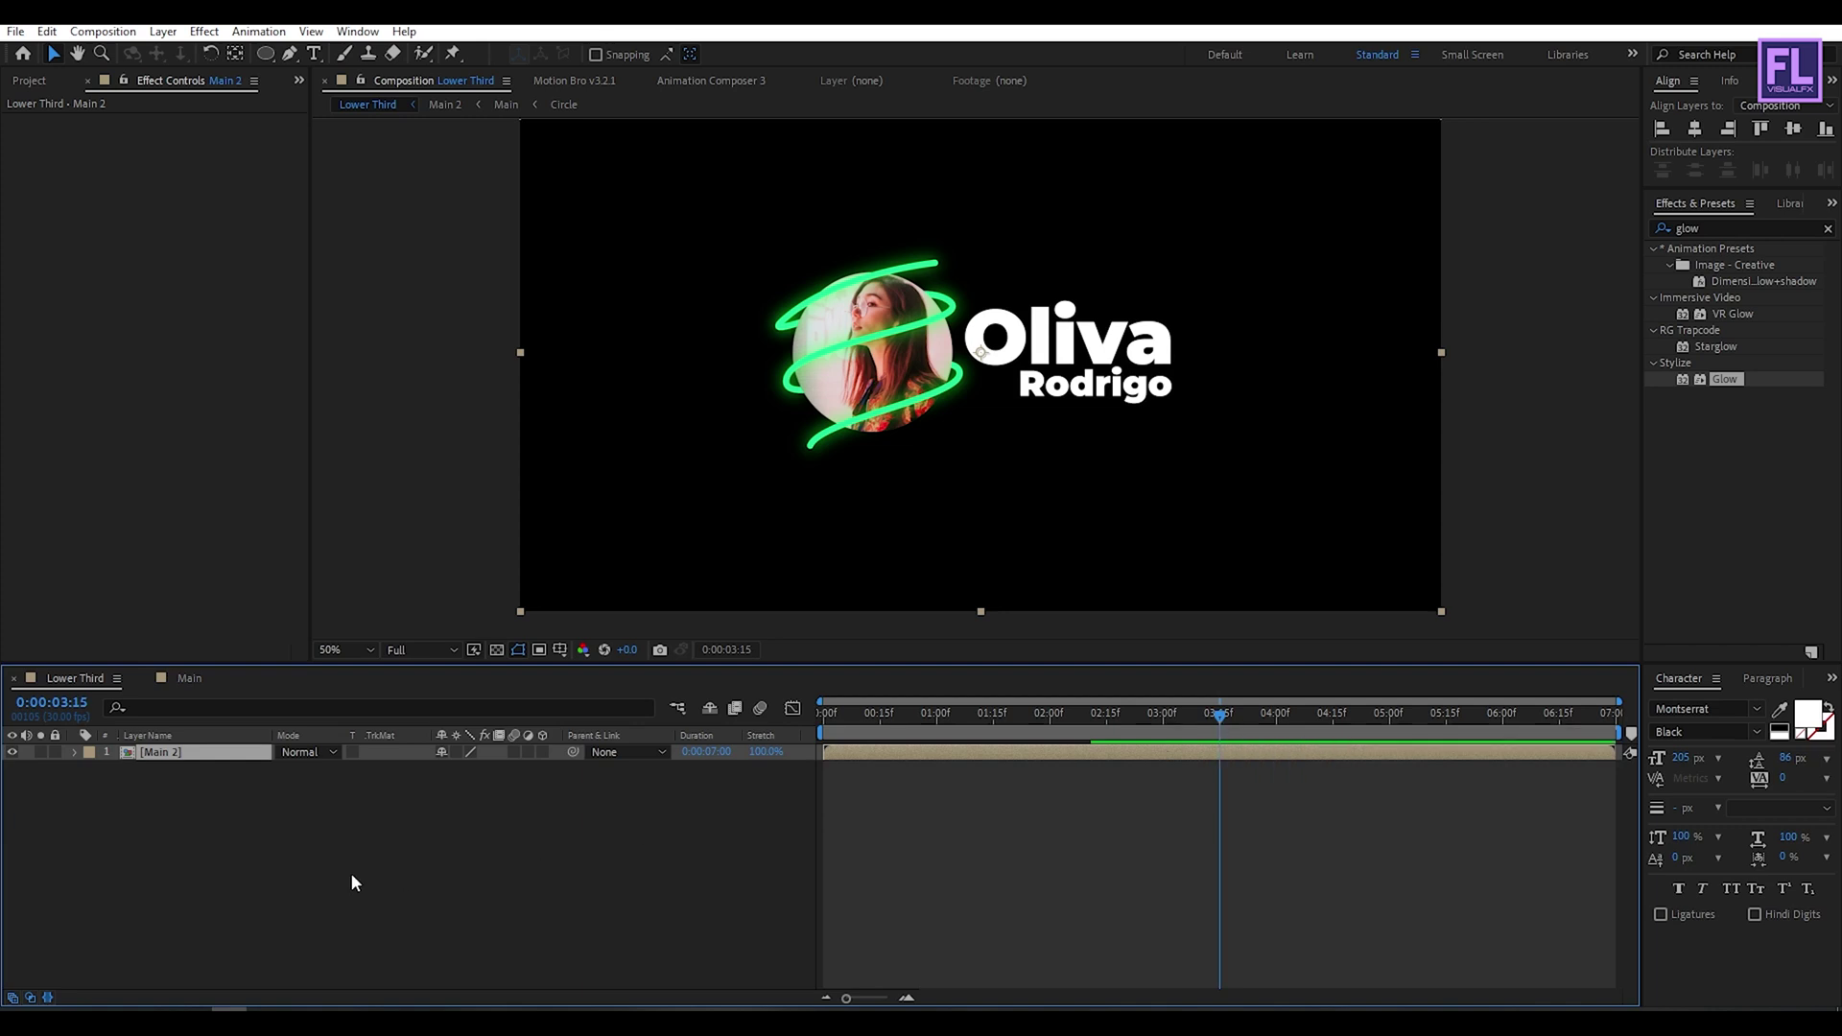
pyautogui.hotkey('ctrl', 'shift', 'd')
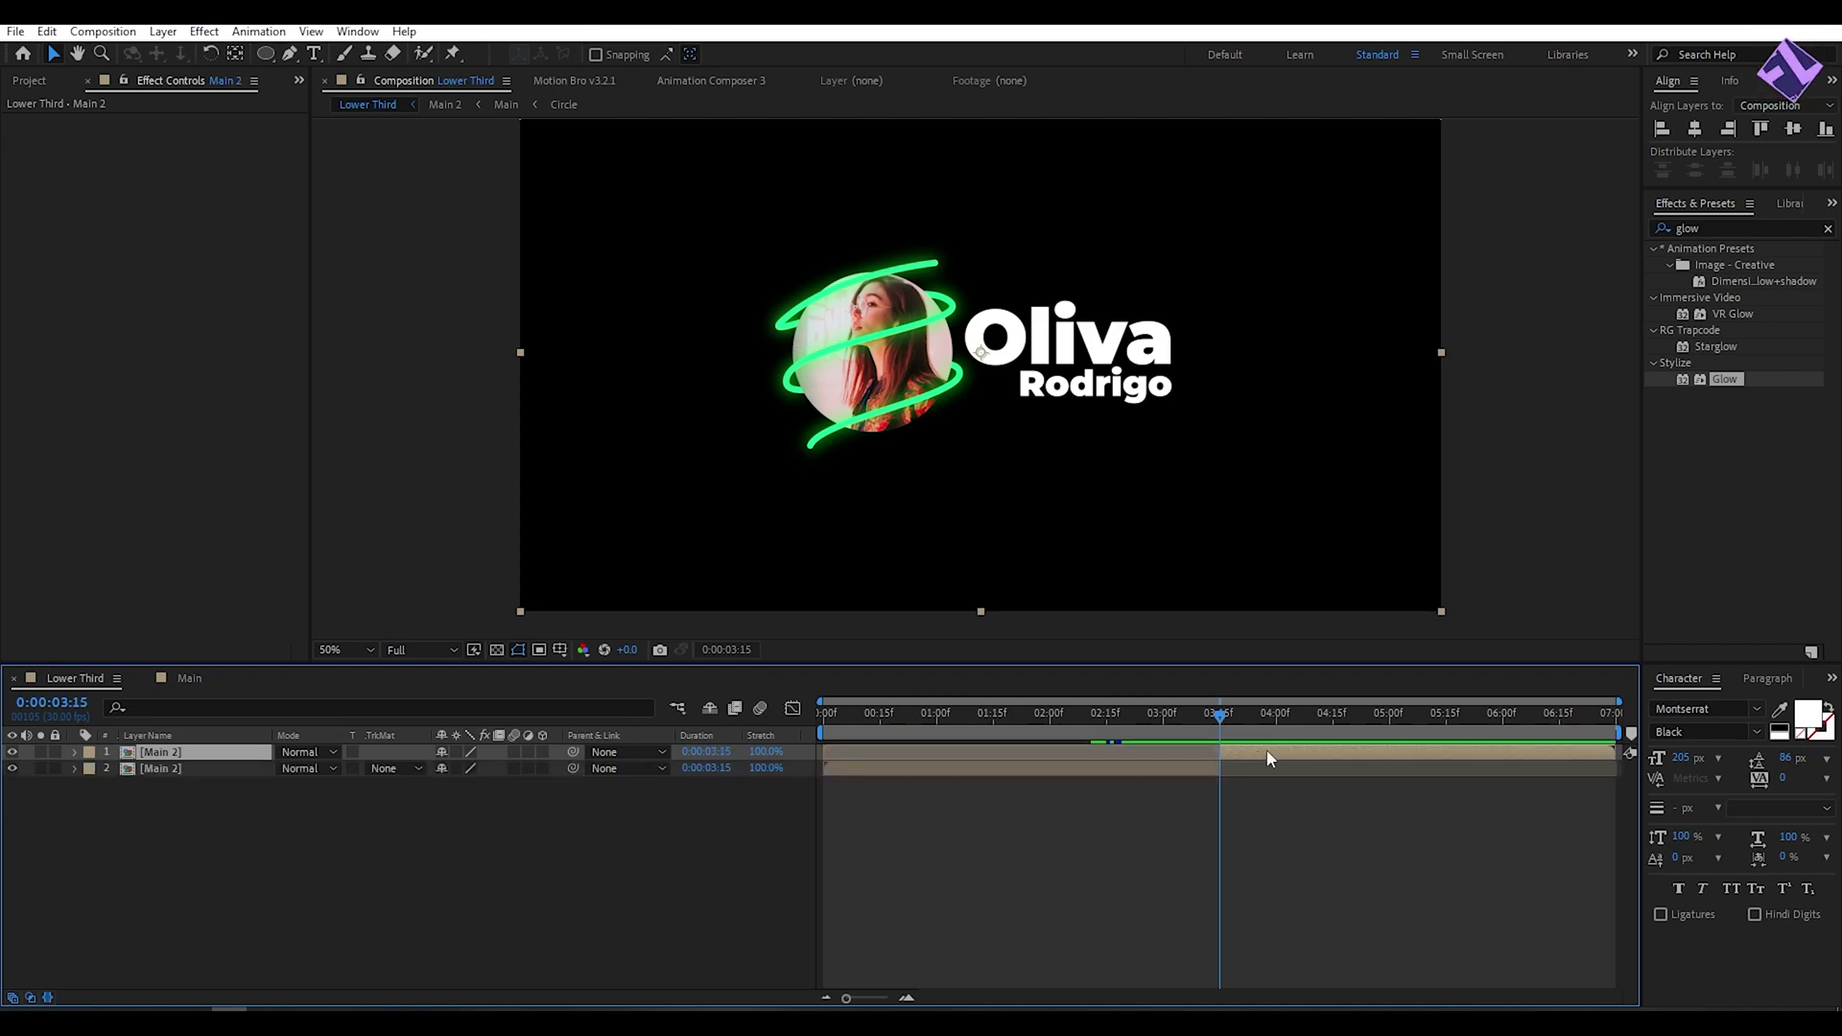
pyautogui.press('Delete')
pyautogui.moveTo(1202, 734); pyautogui.dragTo(1147, 734)
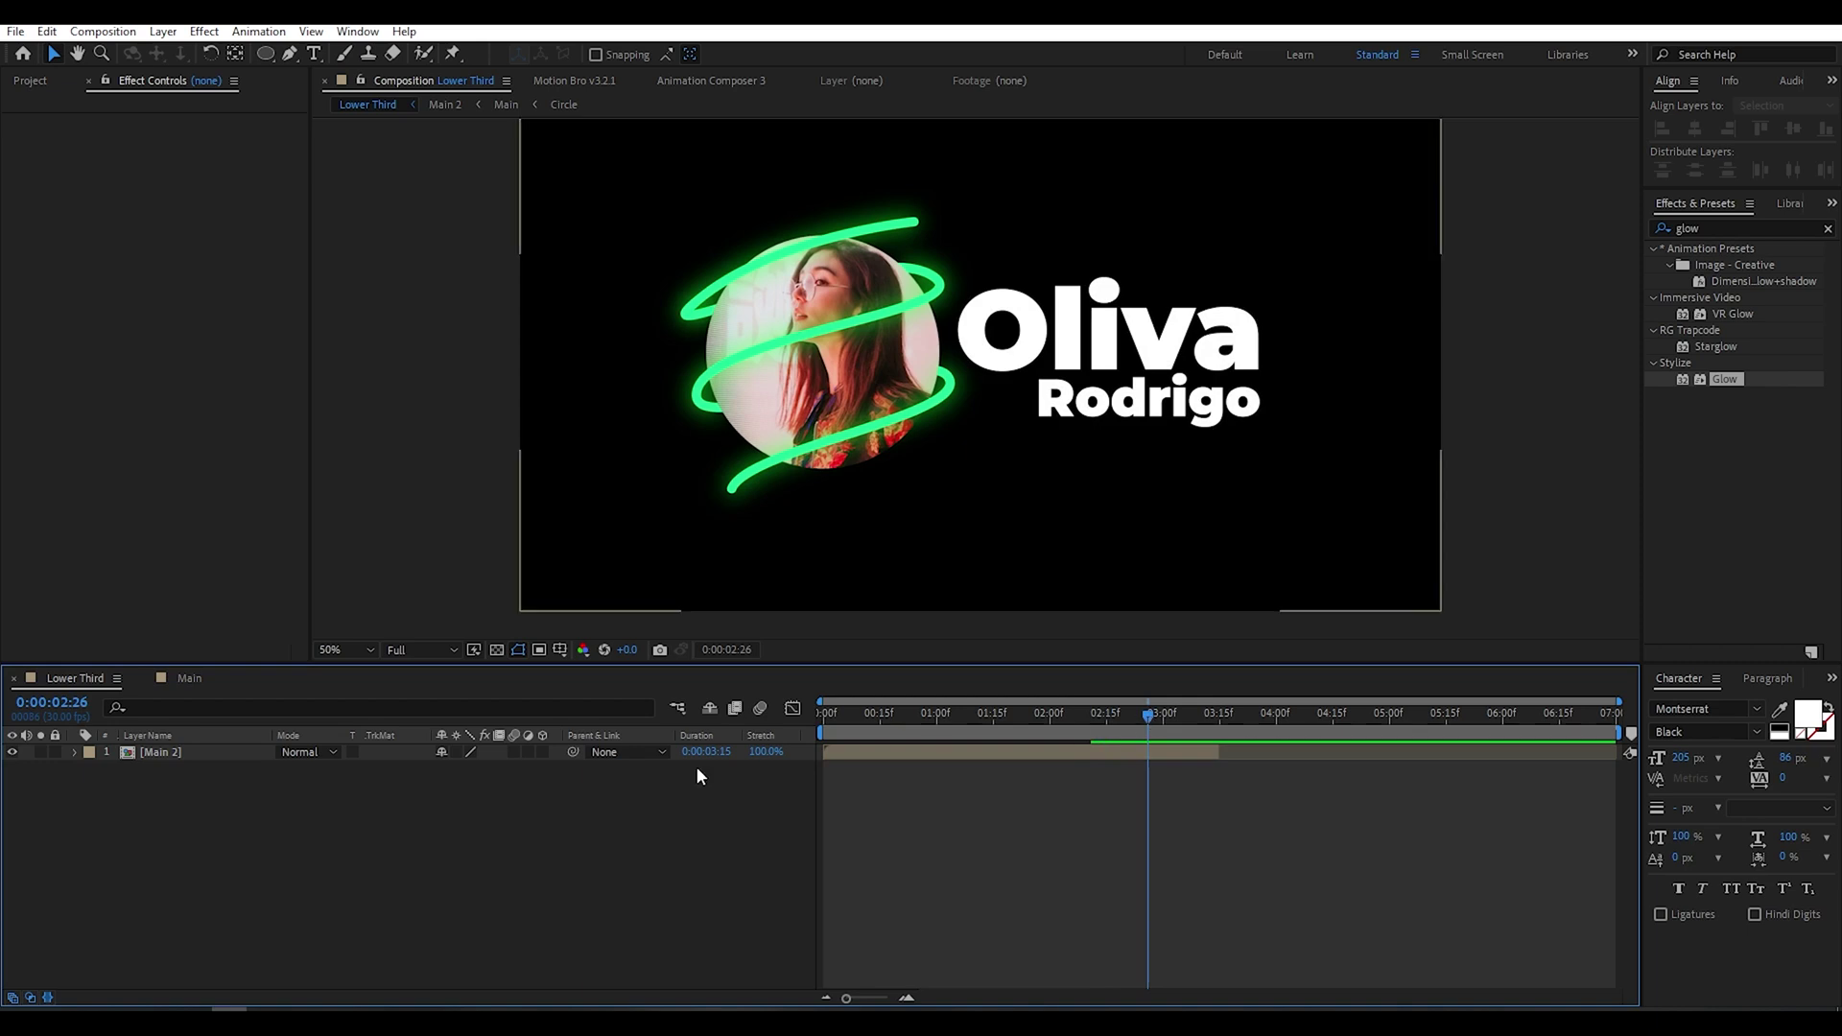
# - Duplicate the Main 2 layer and time-reverse the upper copy
pyautogui.click(182, 754)
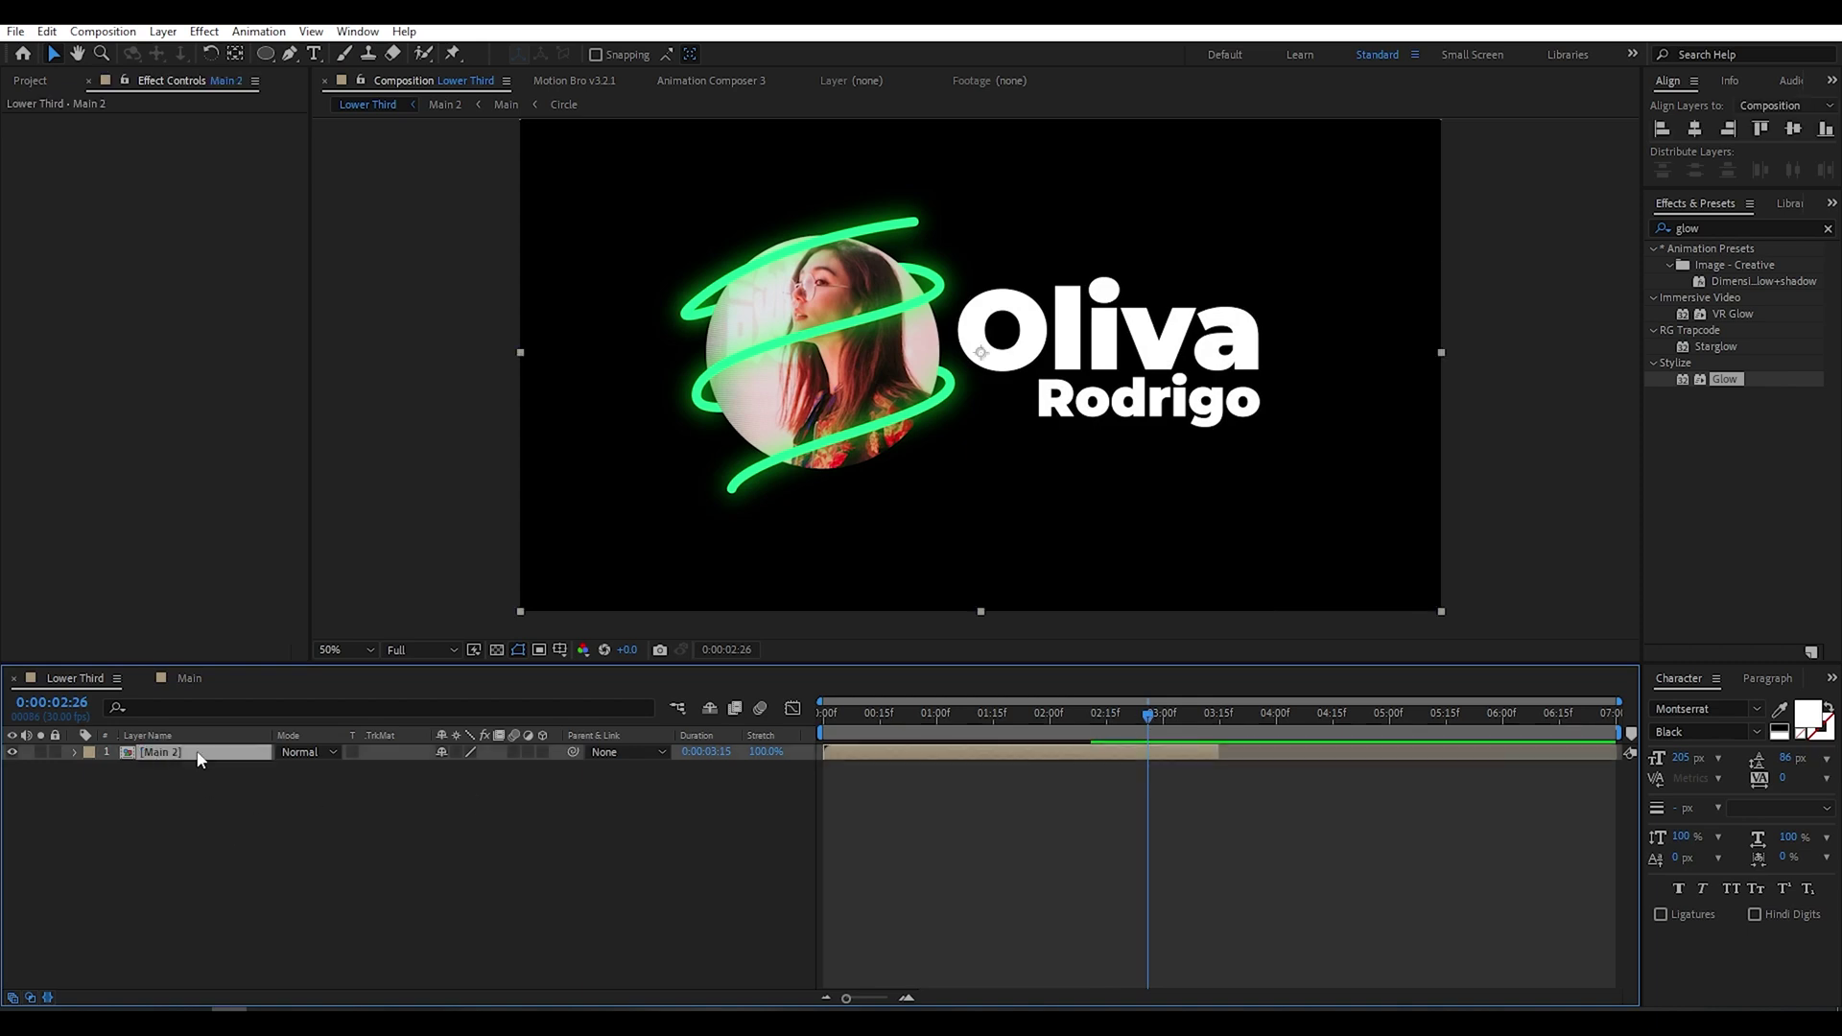
pyautogui.hotkey('ctrl', 'd')
pyautogui.rightClick(200, 760)
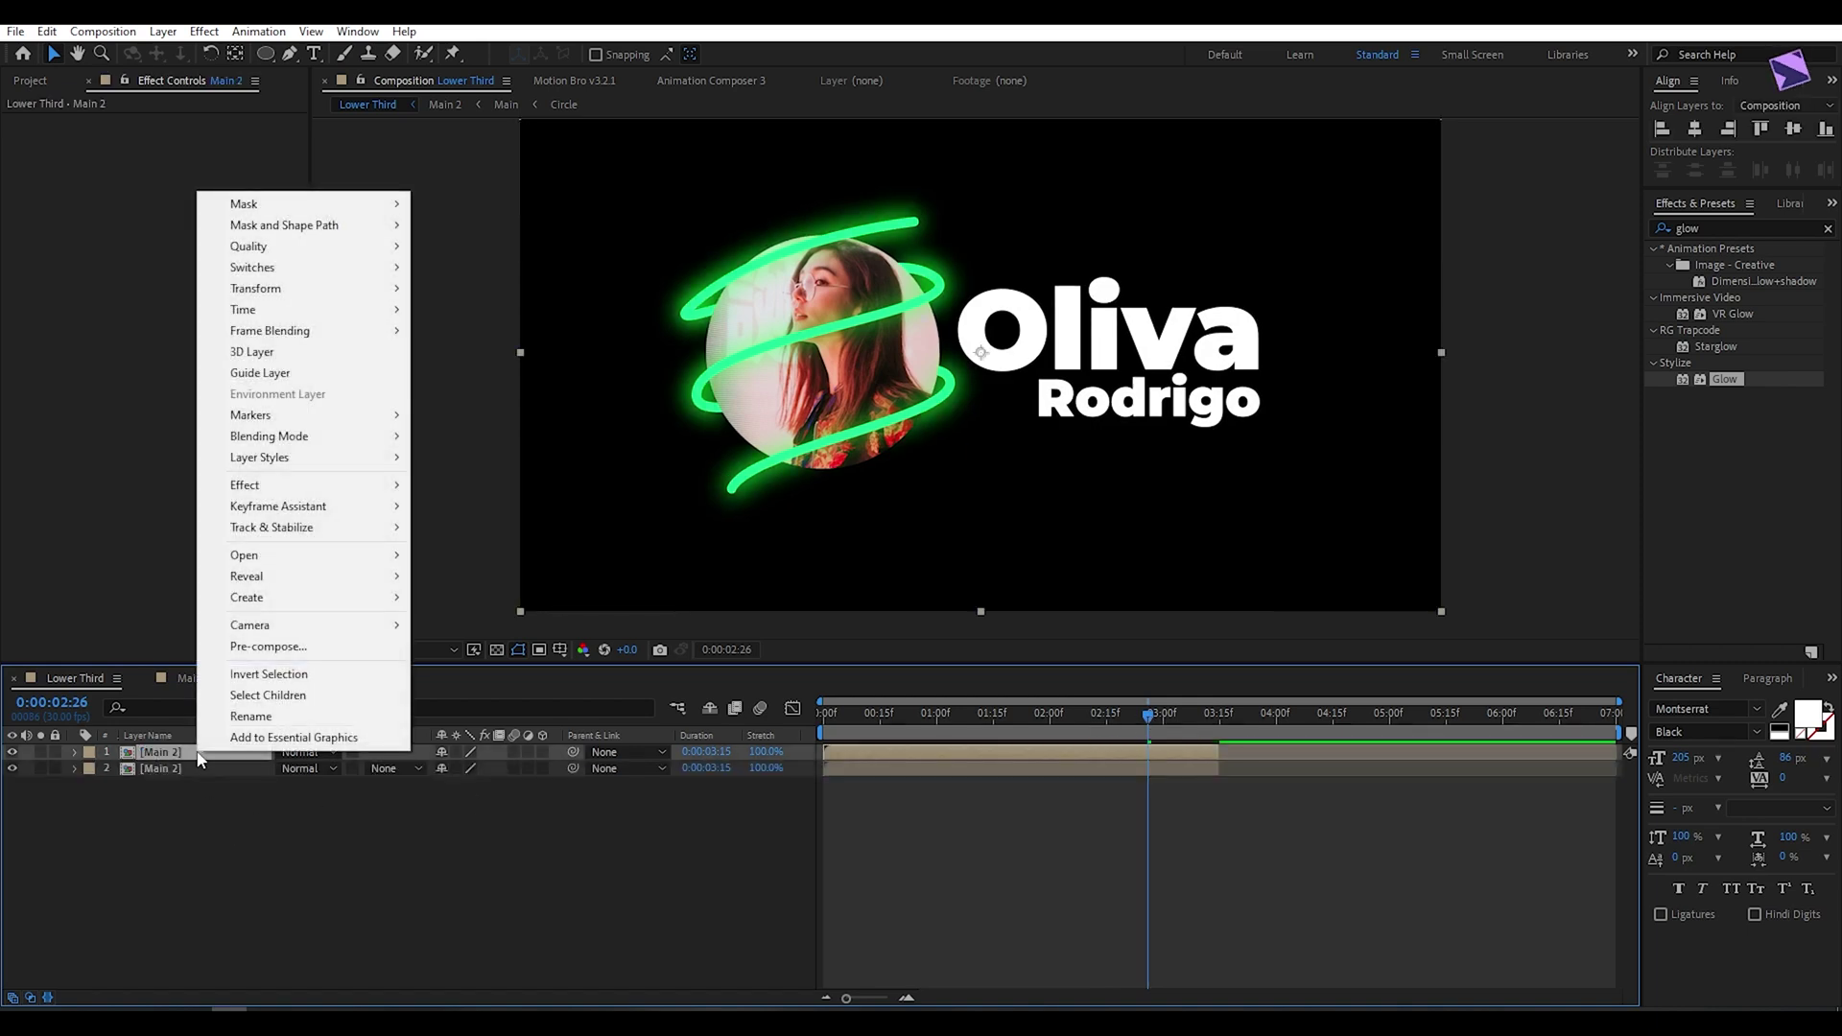
pyautogui.moveTo(255, 320)
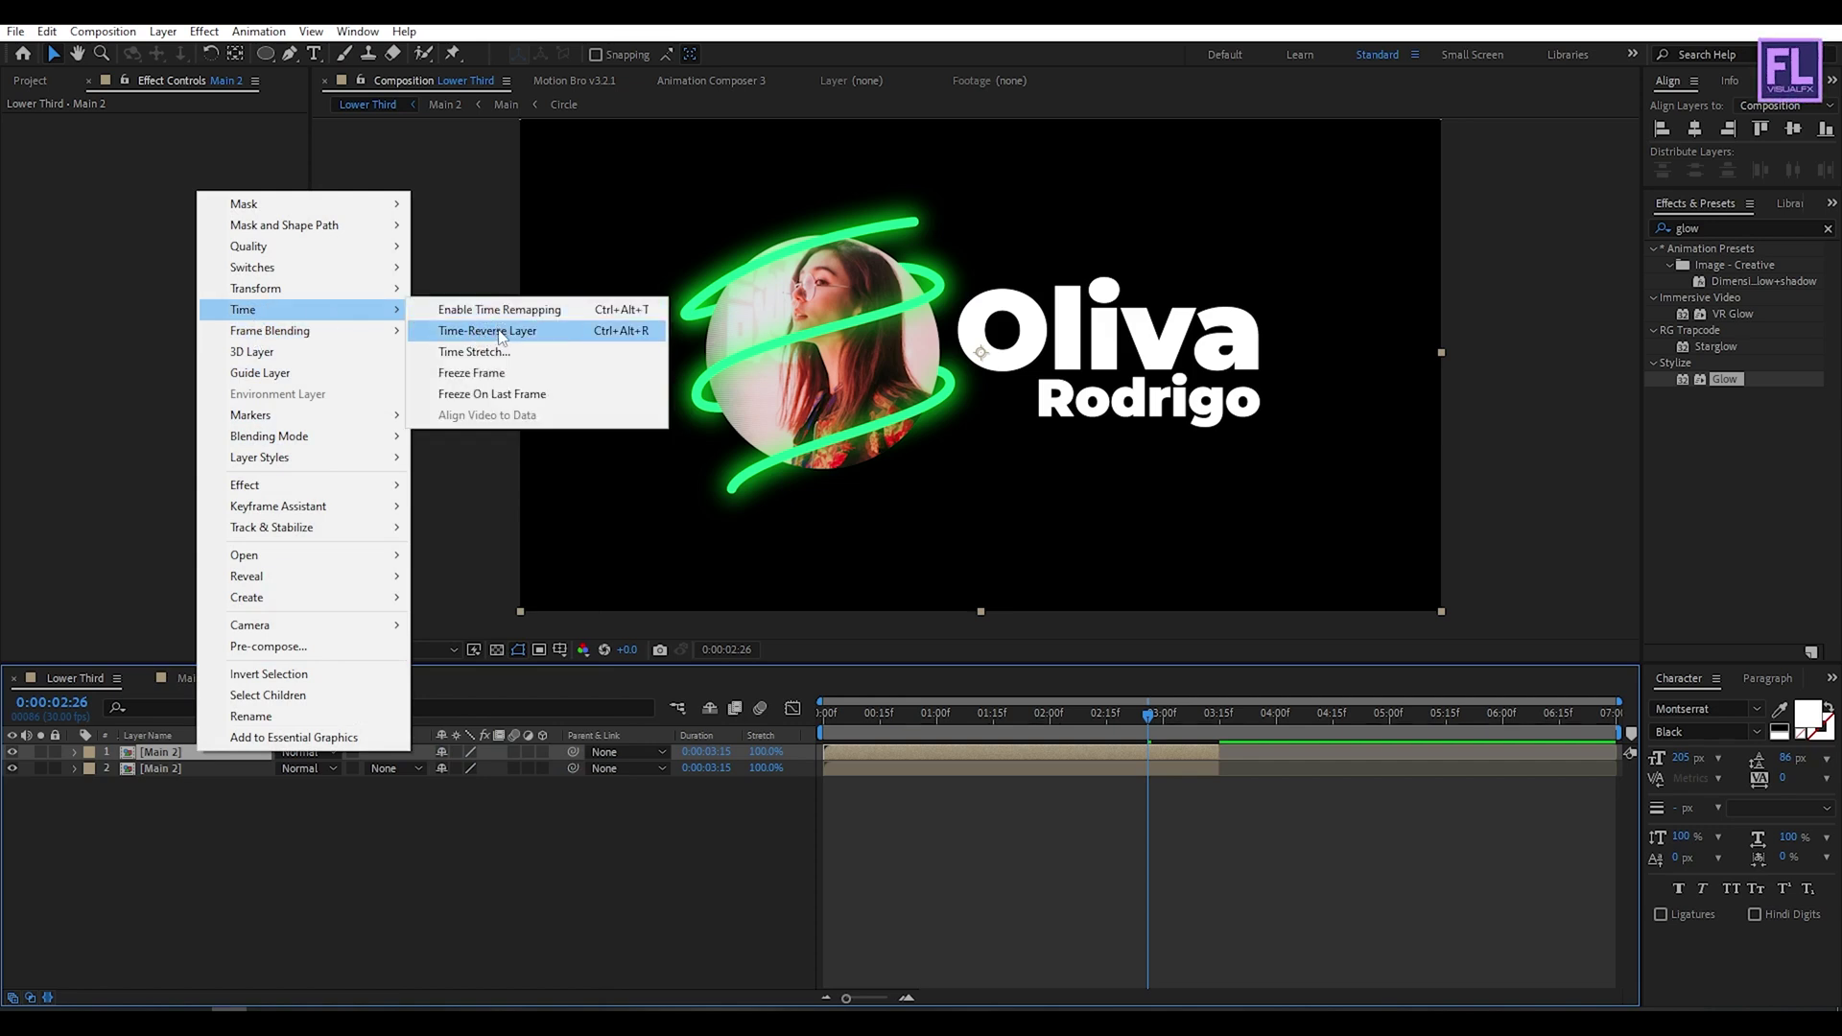
pyautogui.click(487, 332)
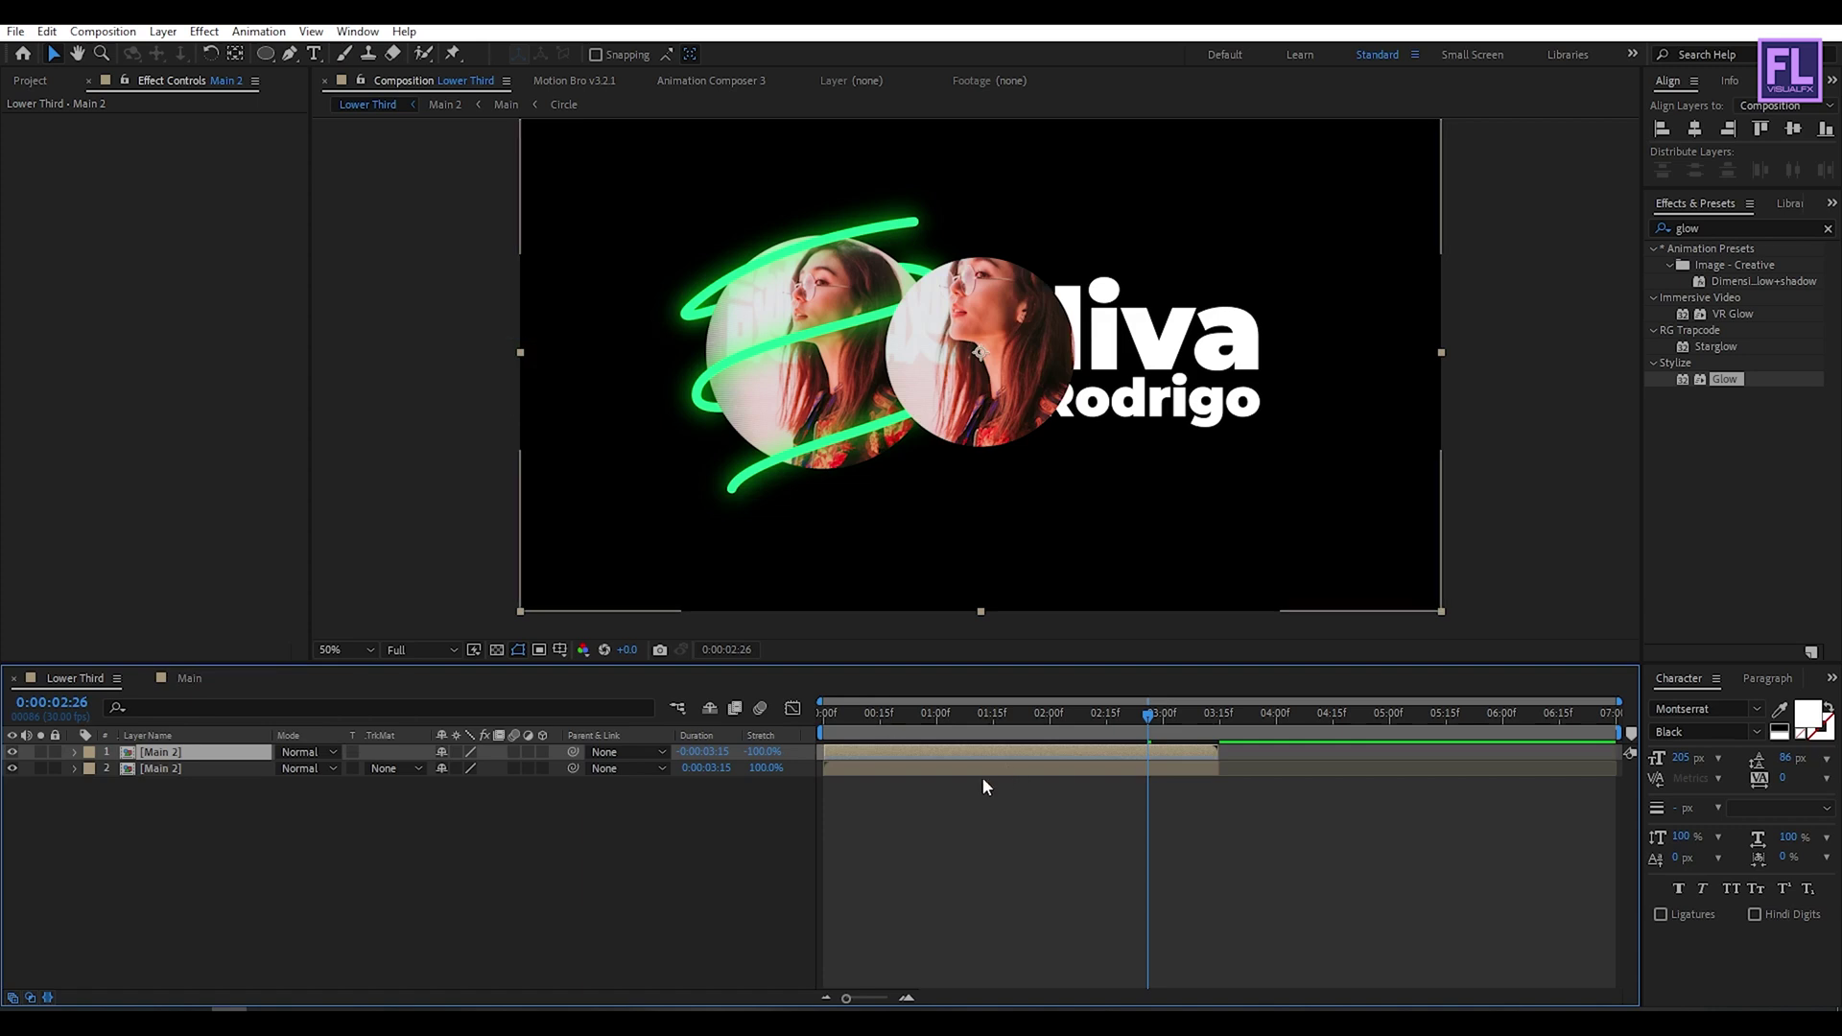
# - Move the reversed copy to start where the first Main 2 layer ends, and play the animation in the maximized composition view
pyautogui.moveTo(875, 754); pyautogui.dragTo(1348, 745)
pyautogui.press('`')
pyautogui.click(21, 995)
pyautogui.click(44, 656)
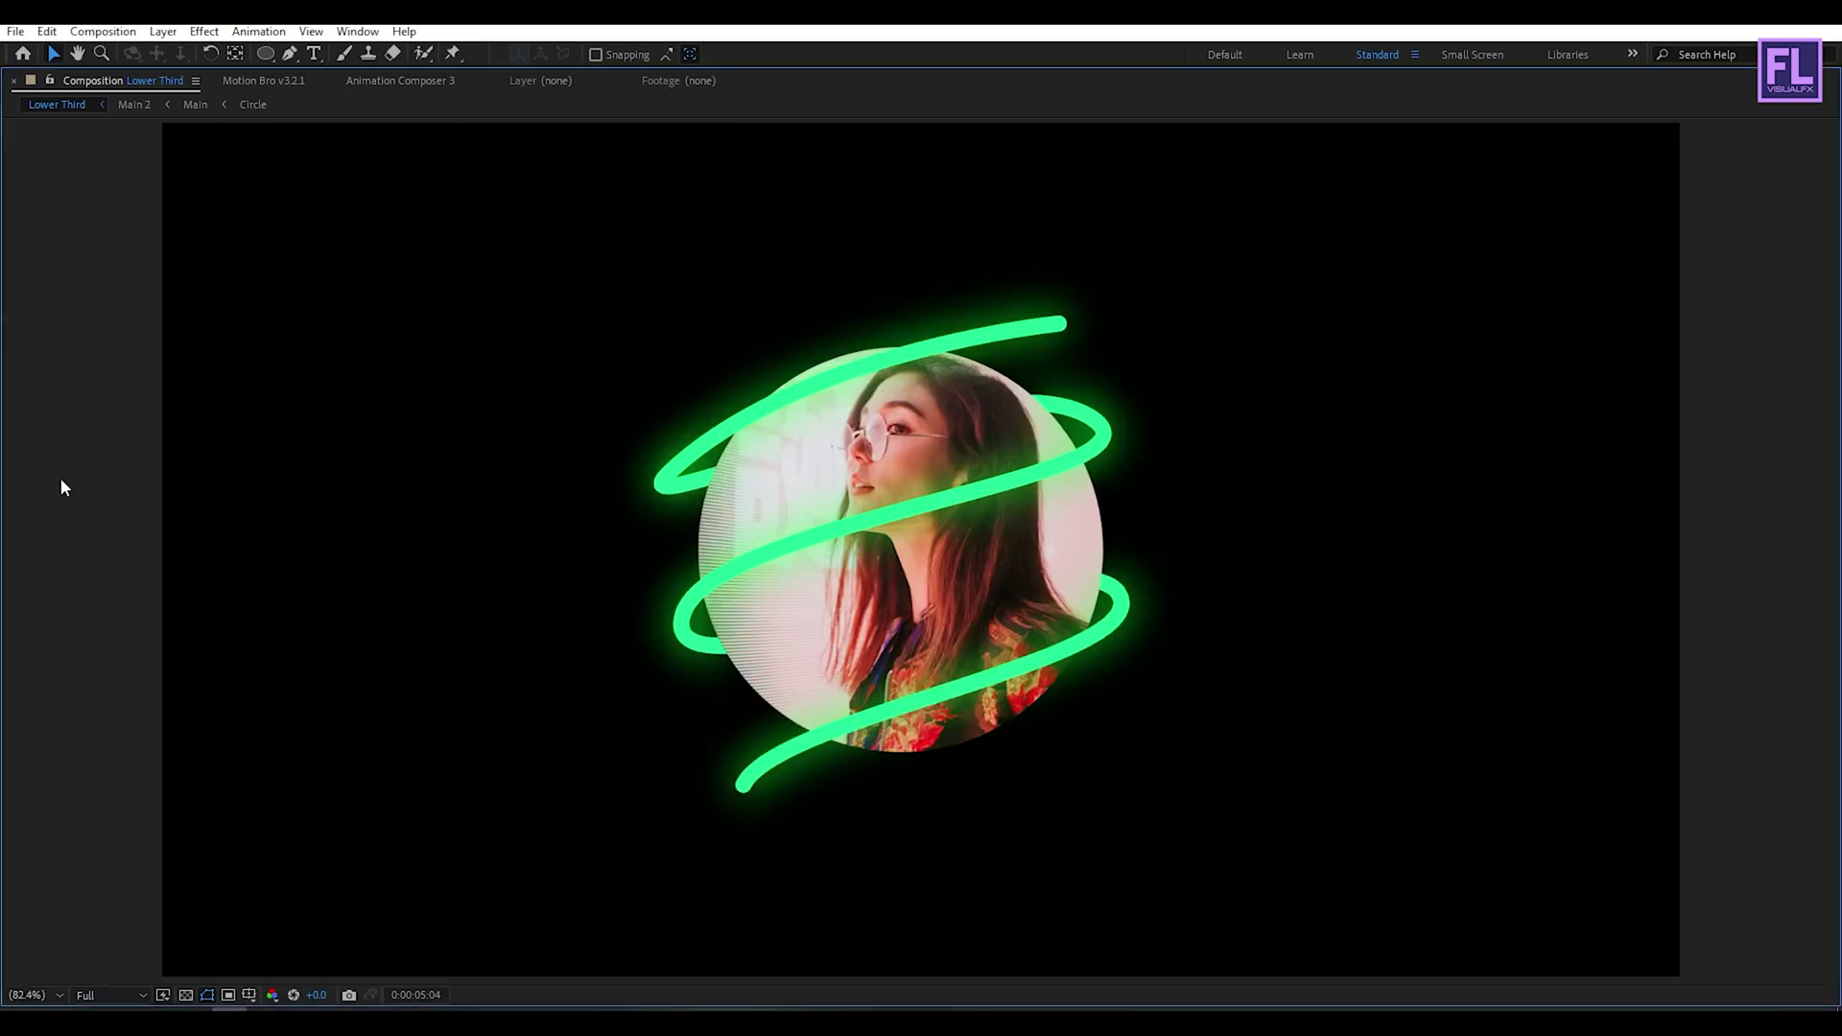
pyautogui.press('space')
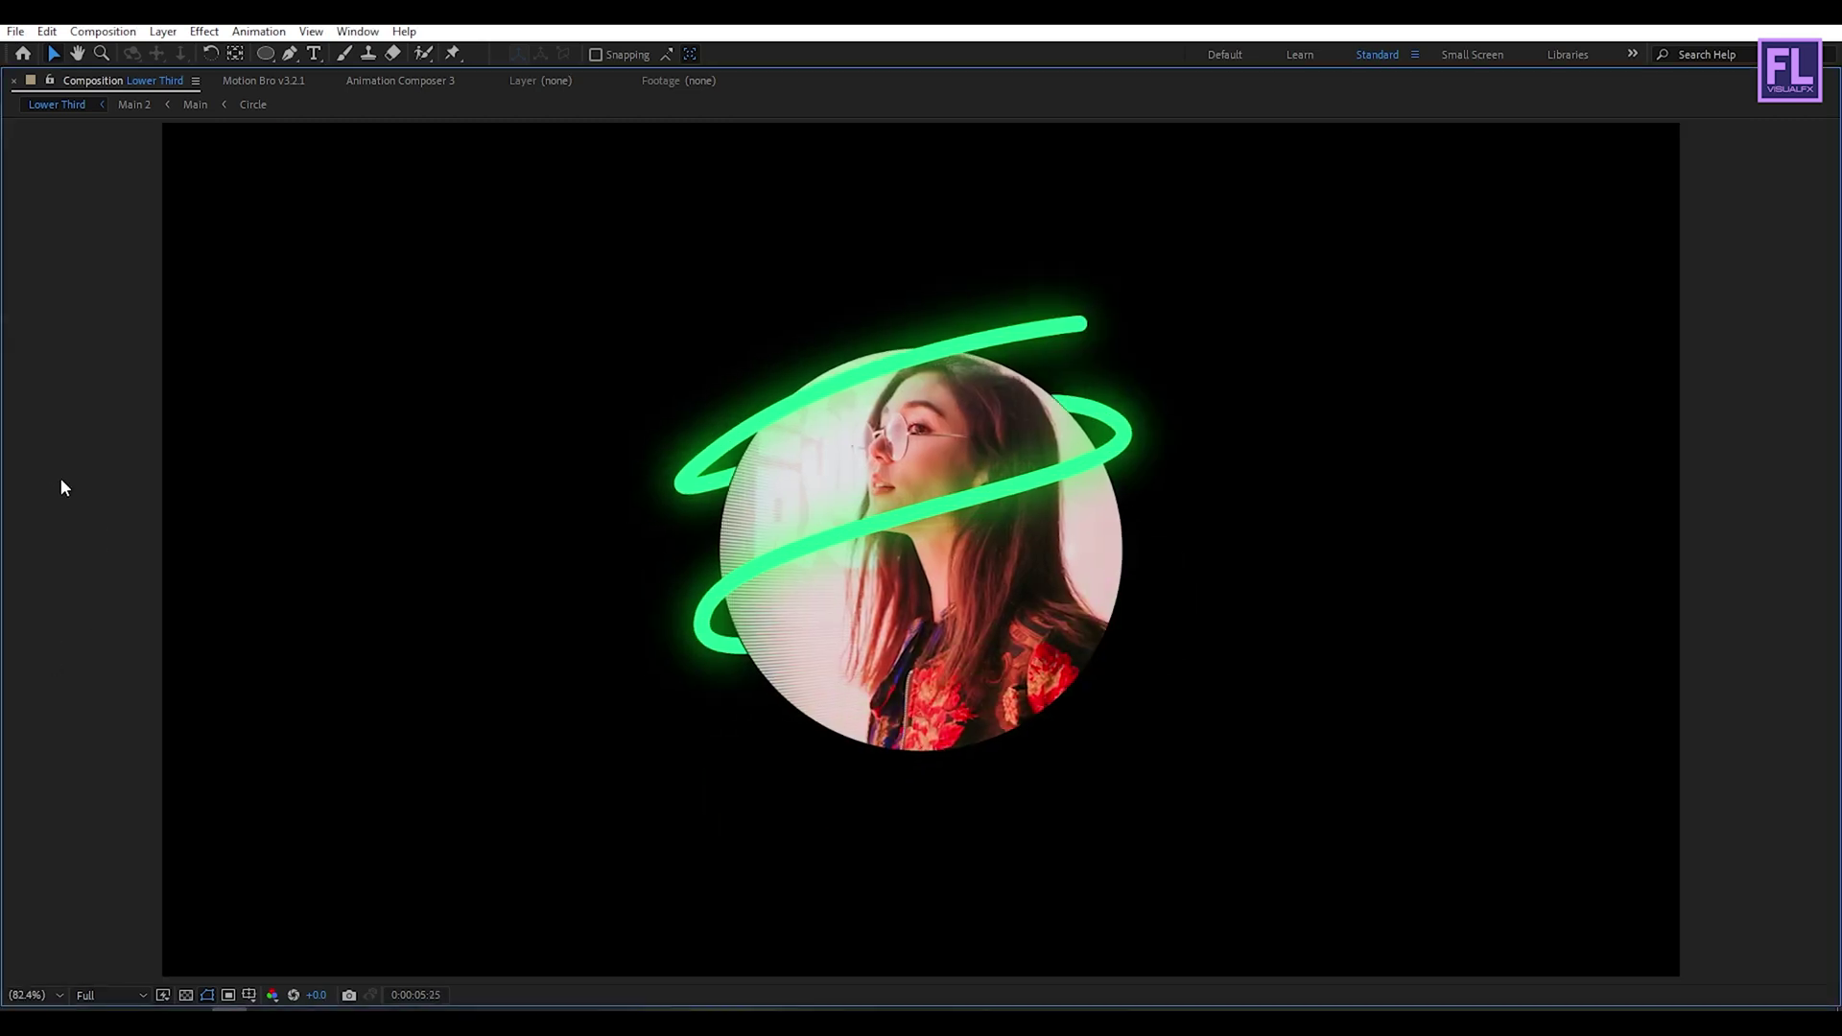